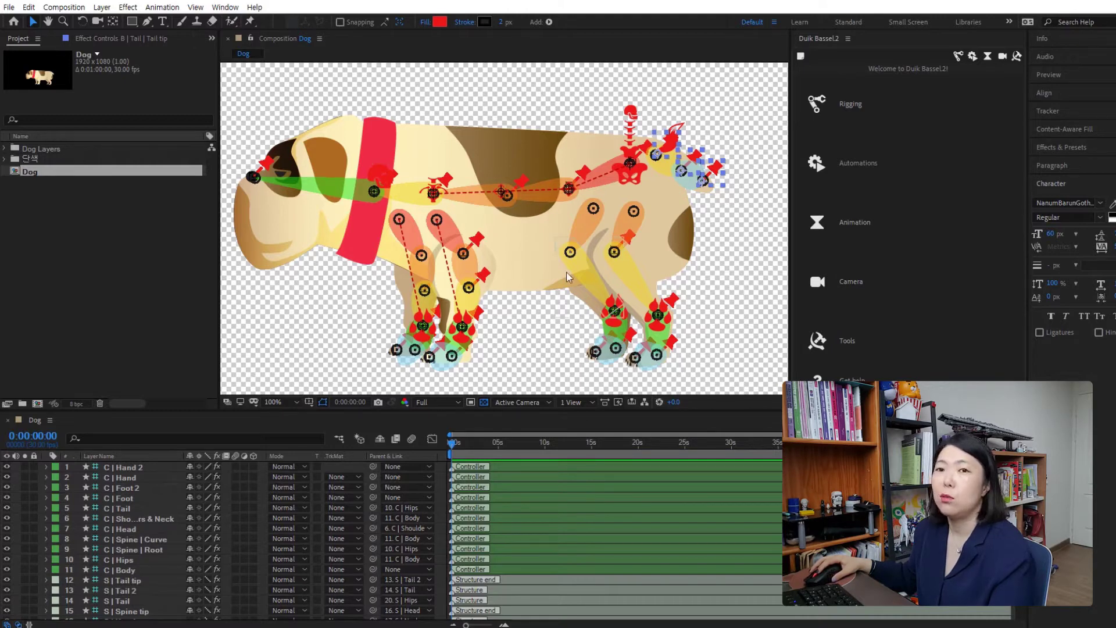
# Try raising the C | Hand front paw controller toward the chest and lowering it back near the ground
pyautogui.click(464, 336)
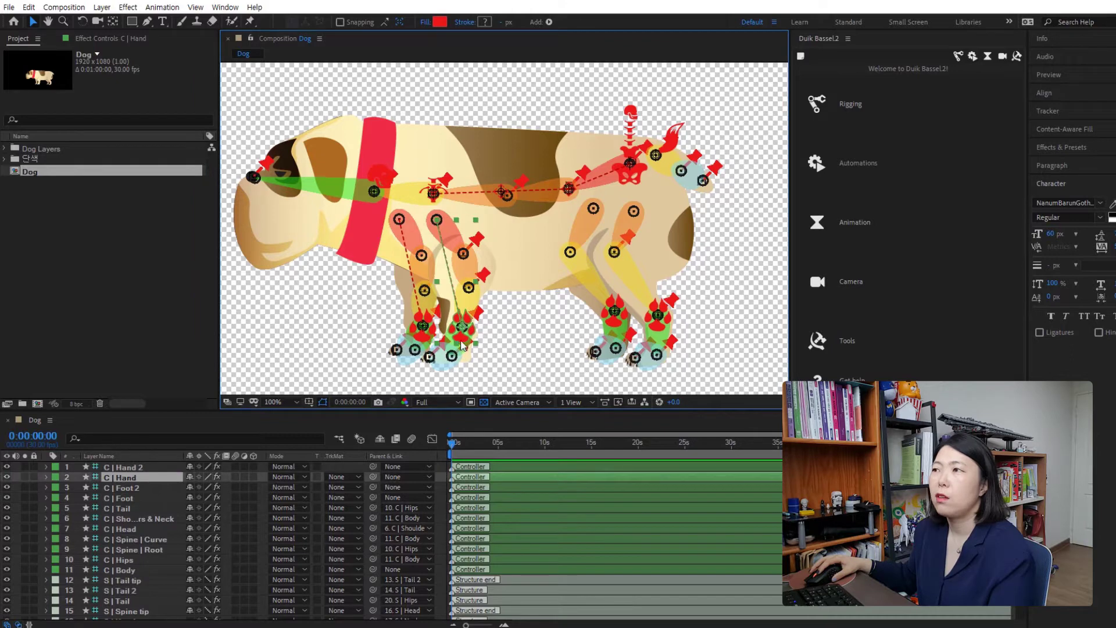
pyautogui.moveTo(461, 337); pyautogui.dragTo(422, 228)
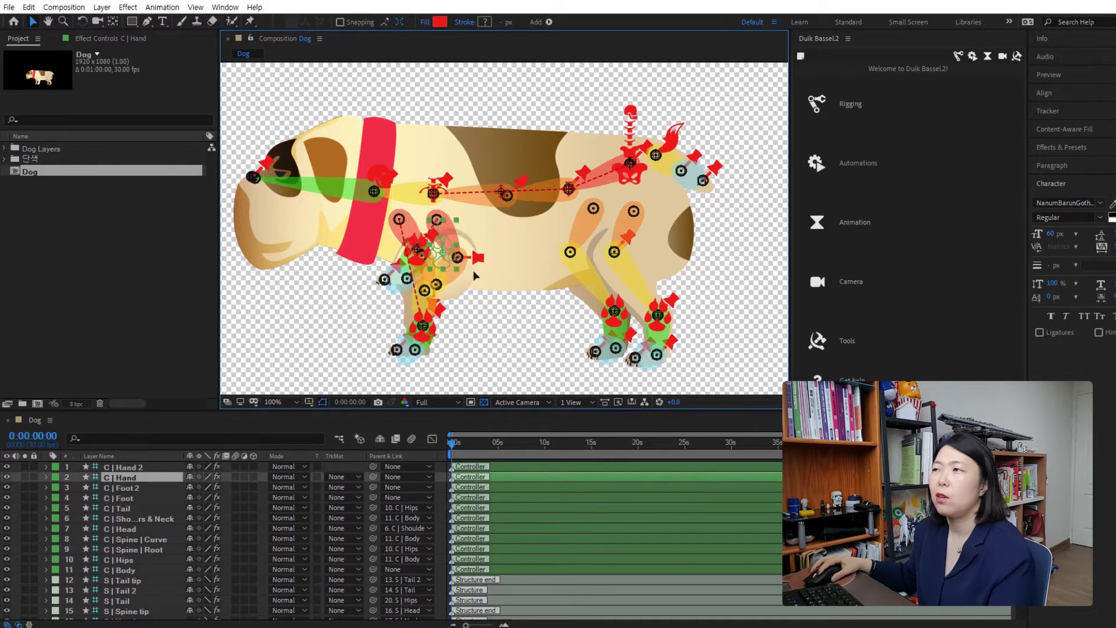
pyautogui.moveTo(474, 275); pyautogui.dragTo(486, 338)
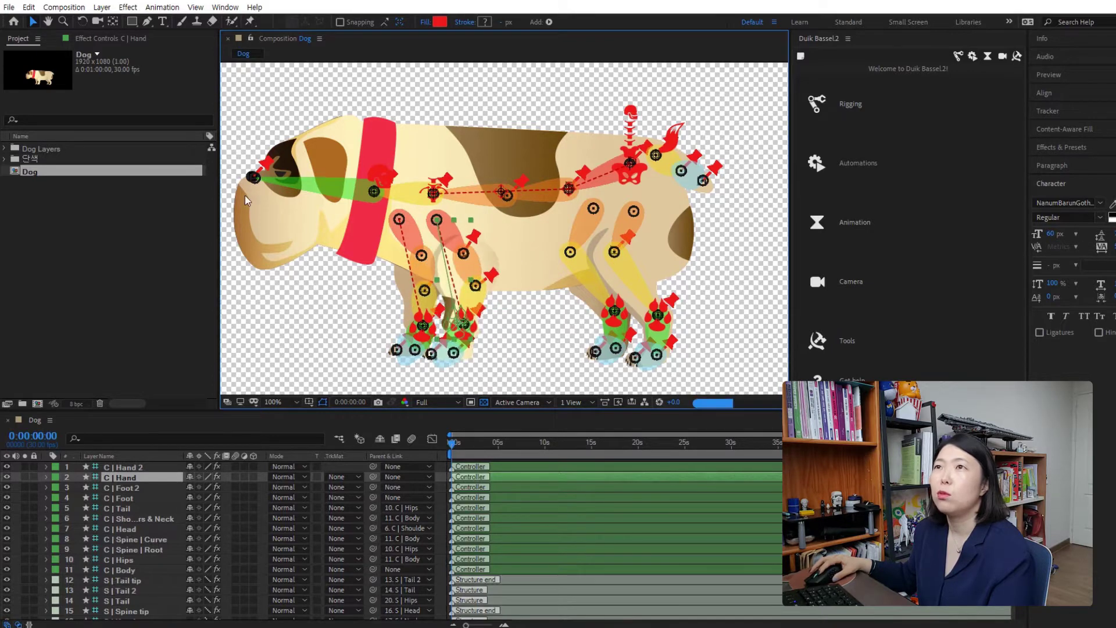
# Try a Foot roll Tiptoe angle of 45° on the C | Hand controller, and undo the front paw changes
pyautogui.click(97, 36)
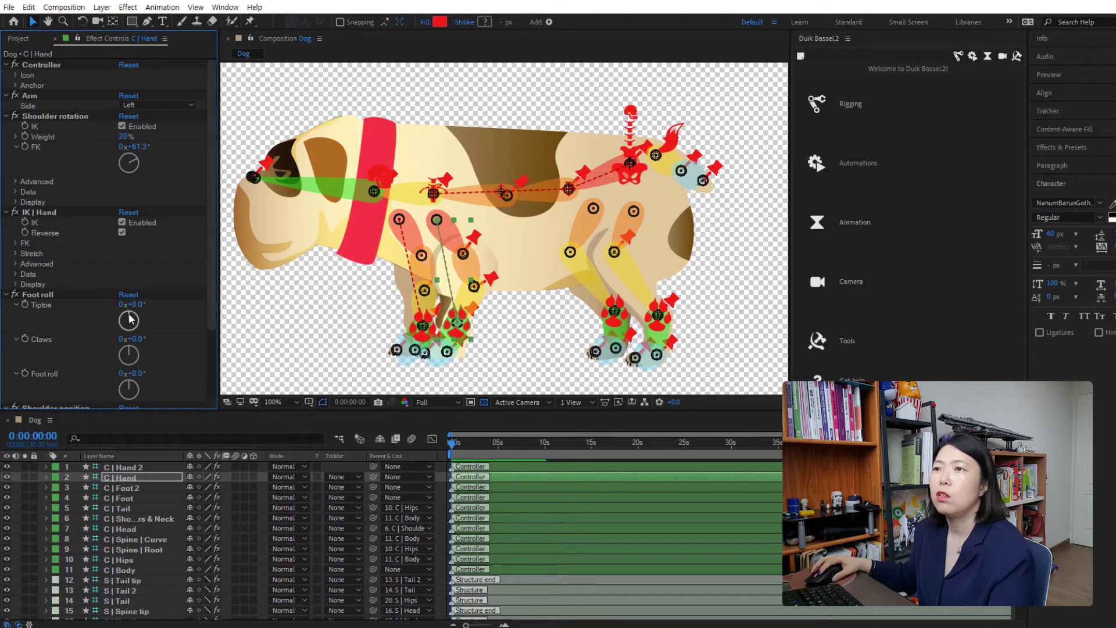
pyautogui.moveTo(129, 318)
pyautogui.mouseDown()
pyautogui.moveTo(108, 308)
pyautogui.moveTo(143, 319)
pyautogui.mouseUp()
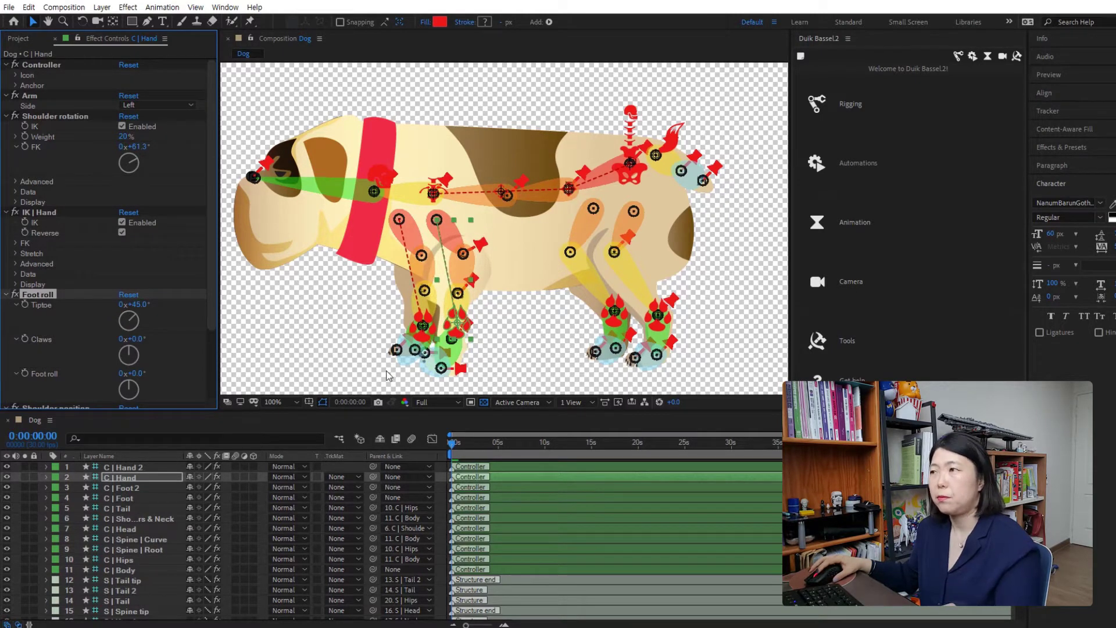
pyautogui.hotkey('ctrl', 'z')
pyautogui.hotkey('ctrl', 'z')
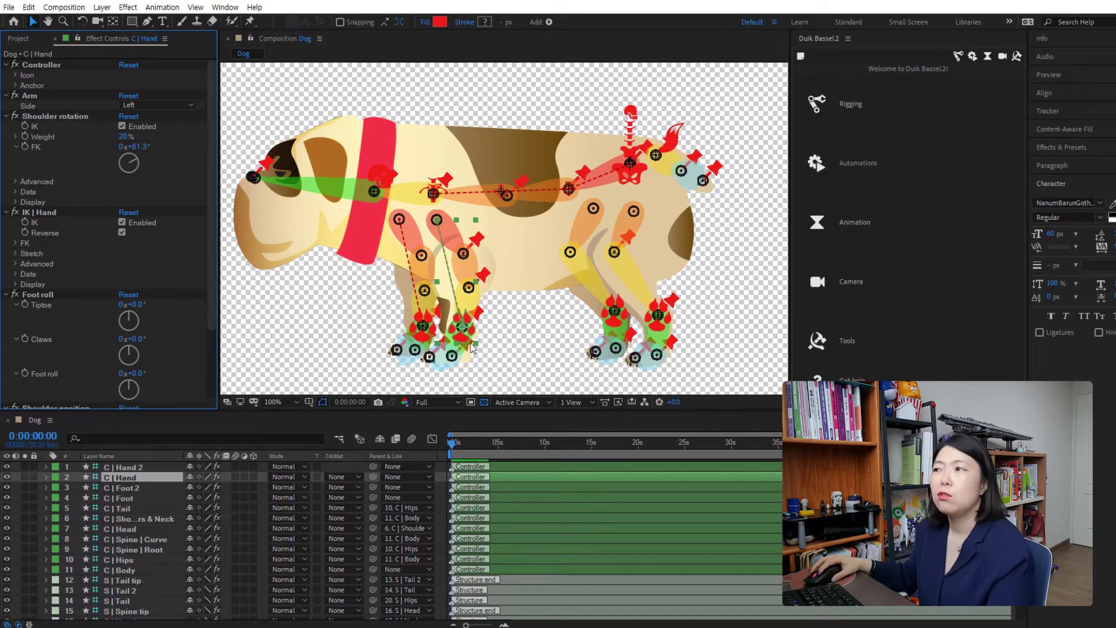
# Try moving the rear paw controllers C | Foot 2 and C | Foot, and restore both to their original positions
pyautogui.click(615, 325)
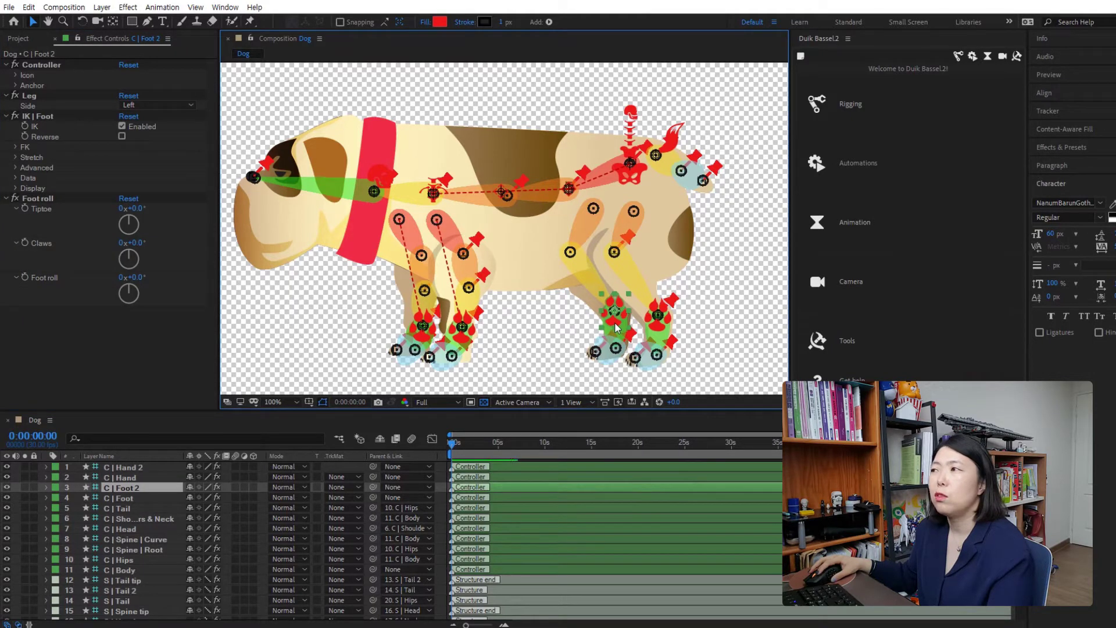
pyautogui.moveTo(616, 326); pyautogui.dragTo(664, 313)
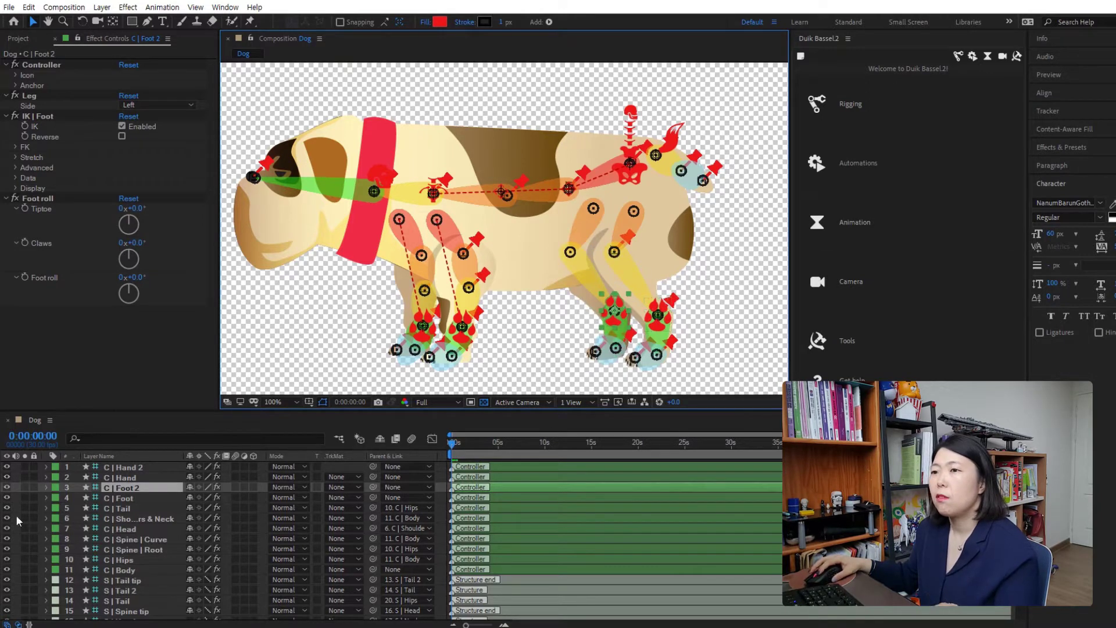
pyautogui.click(122, 498)
pyautogui.click(119, 508)
pyautogui.click(130, 521)
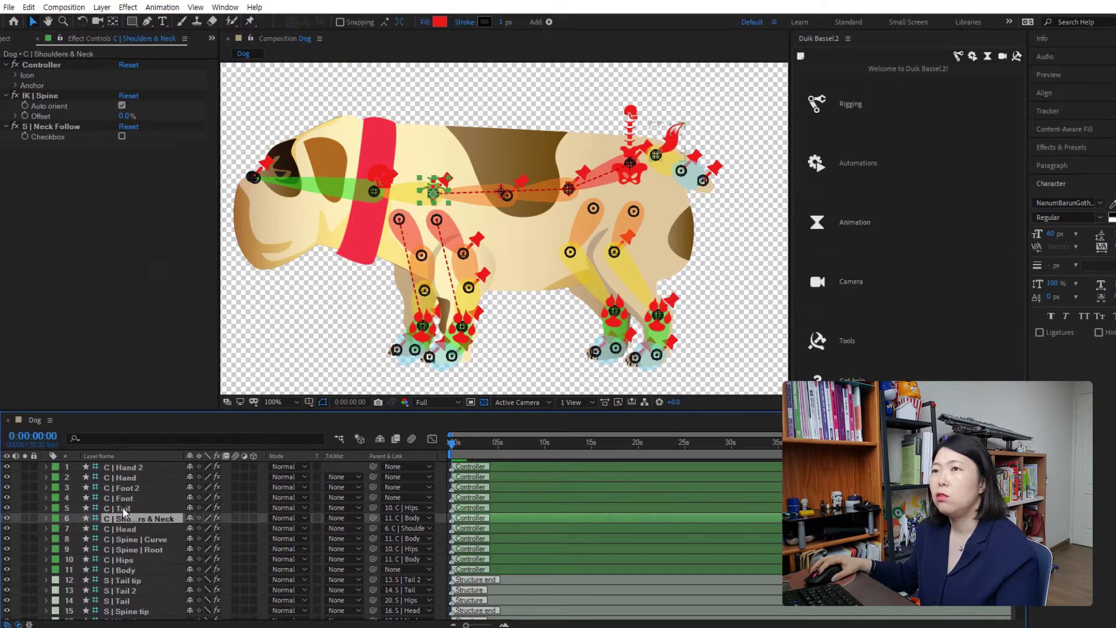
pyautogui.click(124, 509)
pyautogui.click(129, 498)
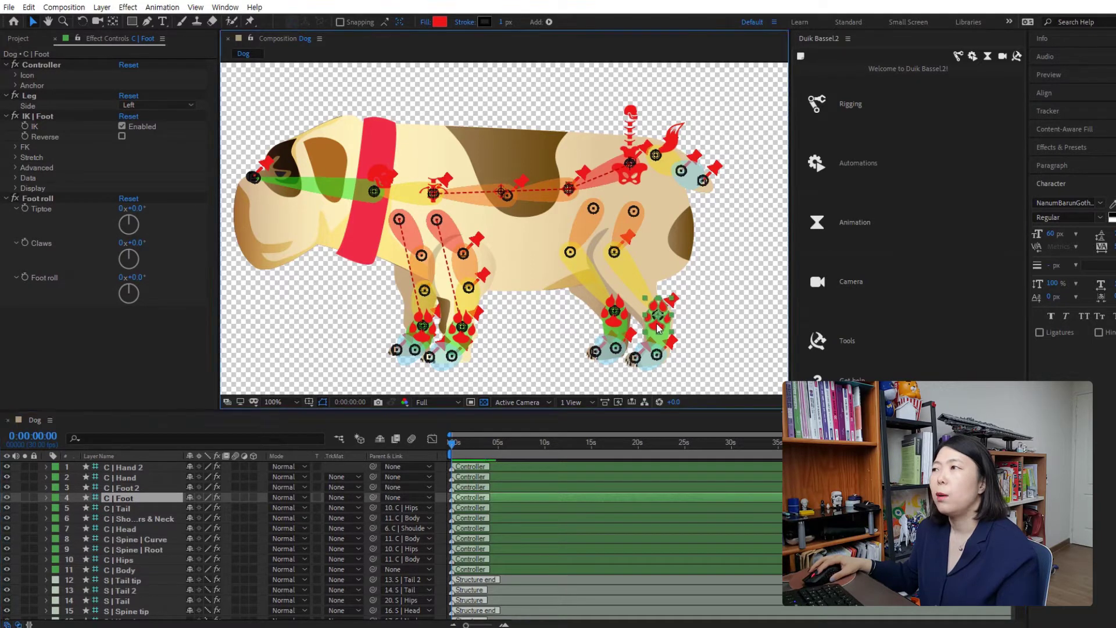
pyautogui.moveTo(659, 326); pyautogui.dragTo(700, 327)
pyautogui.click(654, 367)
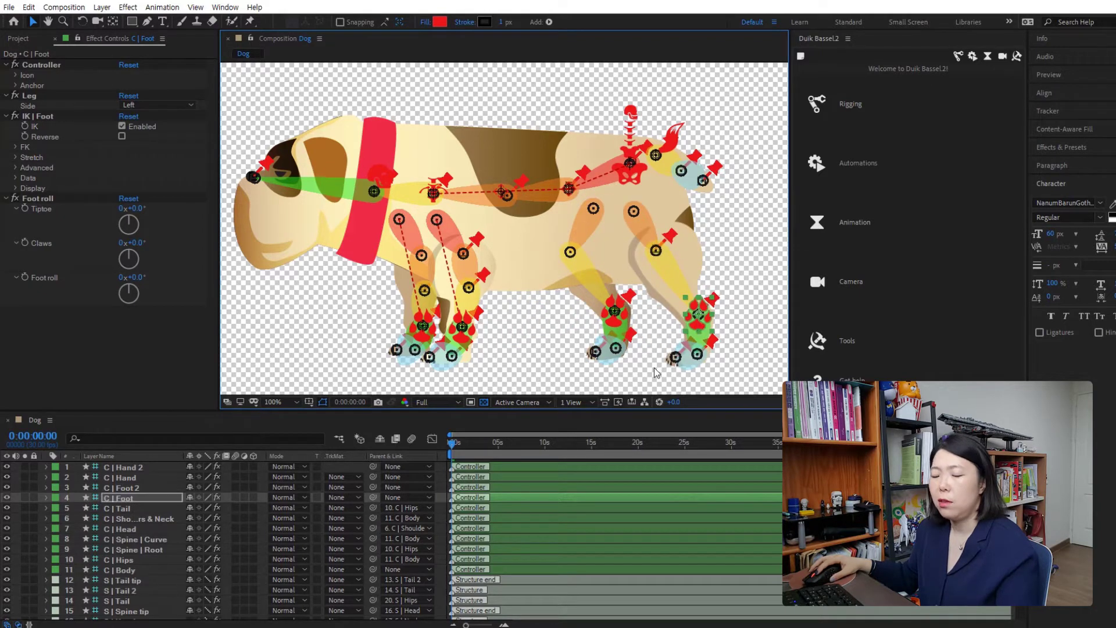
pyautogui.hotkey('ctrl', 'z')
# Test the C | Body controller's vertical position by lowering it to 683.9 and raising it back to 623.9
pyautogui.click(641, 128)
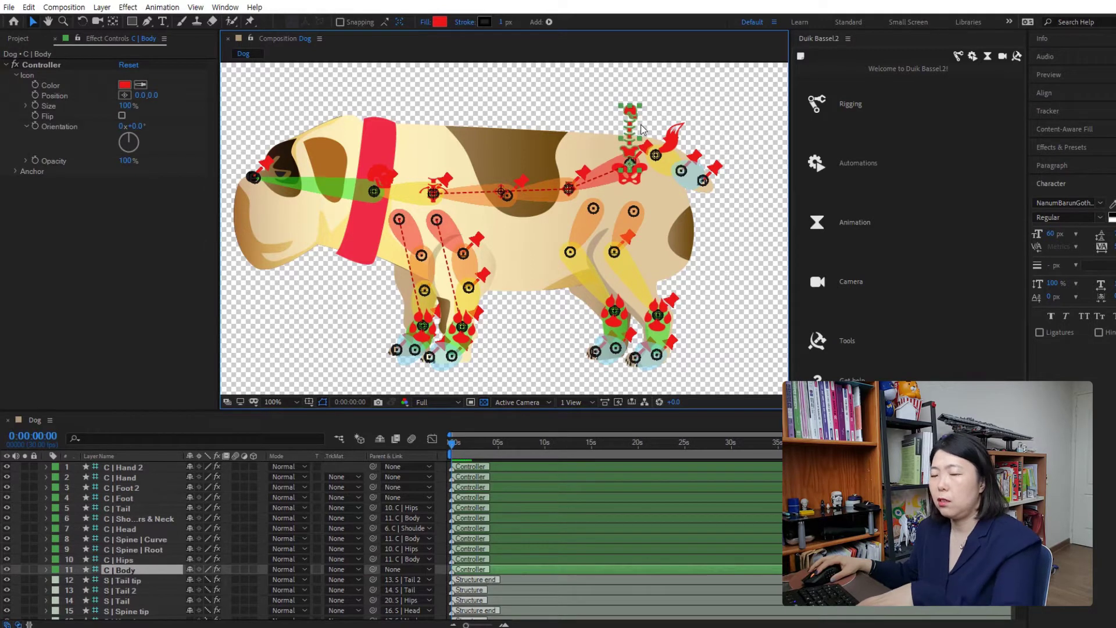
pyautogui.press('p')
pyautogui.moveTo(223, 580); pyautogui.dragTo(258, 580)
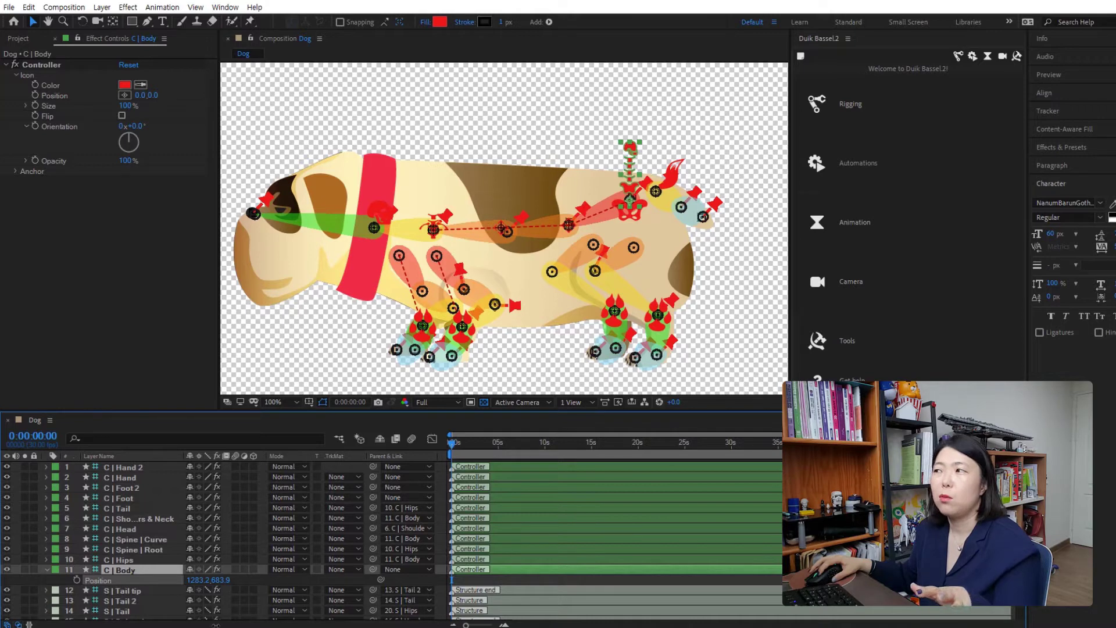
pyautogui.moveTo(258, 580)
pyautogui.mouseDown()
pyautogui.moveTo(213, 575)
pyautogui.moveTo(258, 580)
pyautogui.mouseUp()
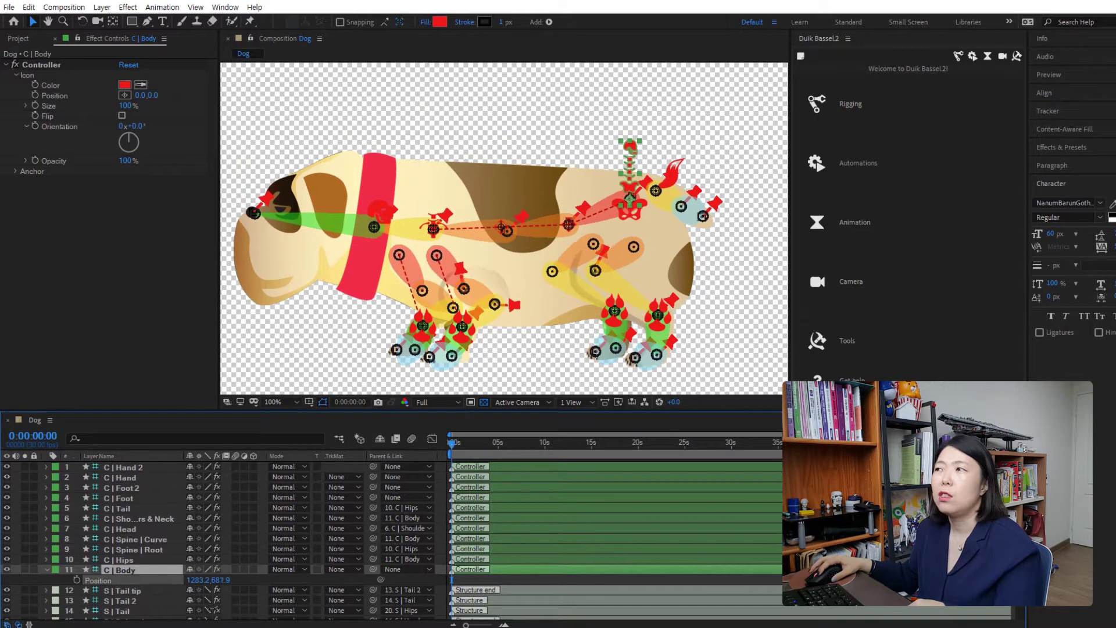
pyautogui.moveTo(213, 610); pyautogui.dragTo(162, 599)
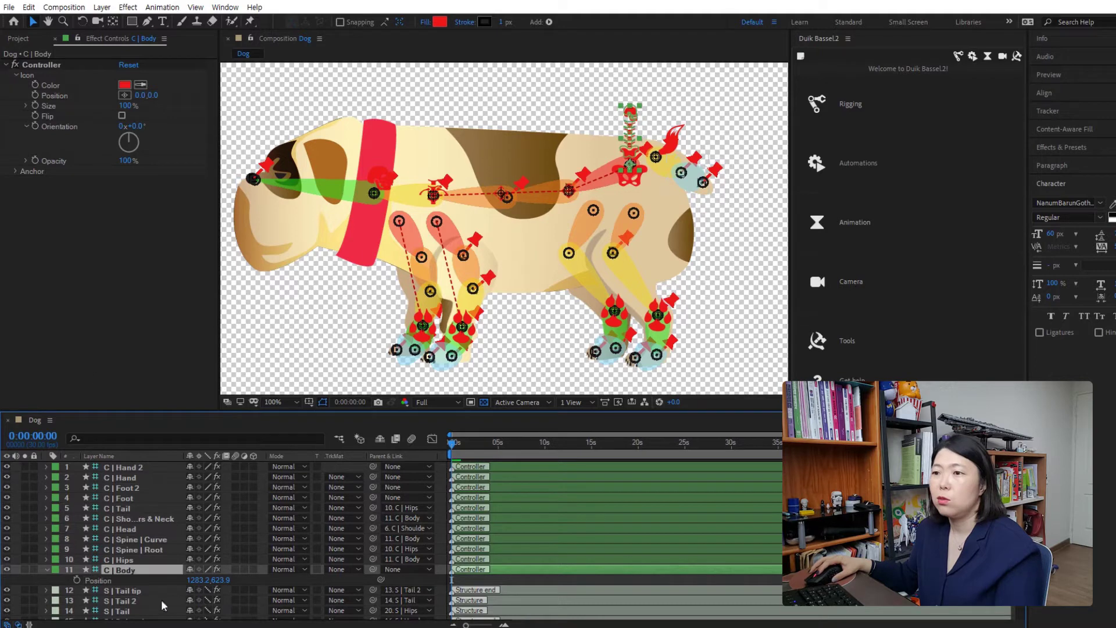
# Try the C | Hips controller at an X position of -94 and a Y position of 68, and undo the vertical shift
pyautogui.click(129, 559)
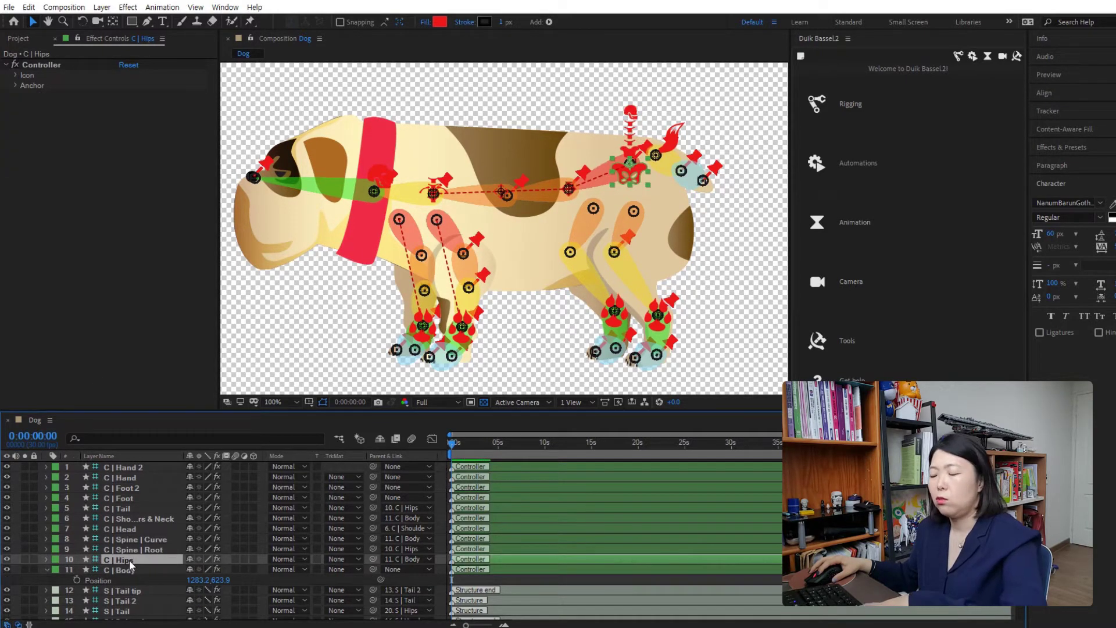
pyautogui.press('p')
pyautogui.moveTo(192, 571); pyautogui.dragTo(143, 578)
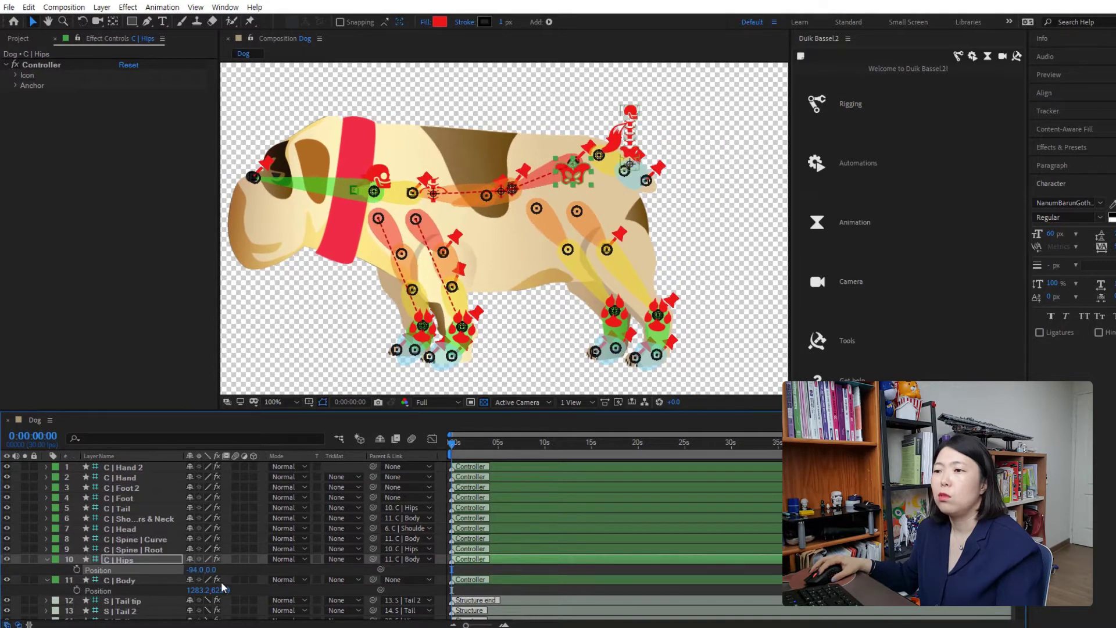
pyautogui.moveTo(209, 569); pyautogui.dragTo(226, 510)
pyautogui.moveTo(229, 554); pyautogui.dragTo(256, 567)
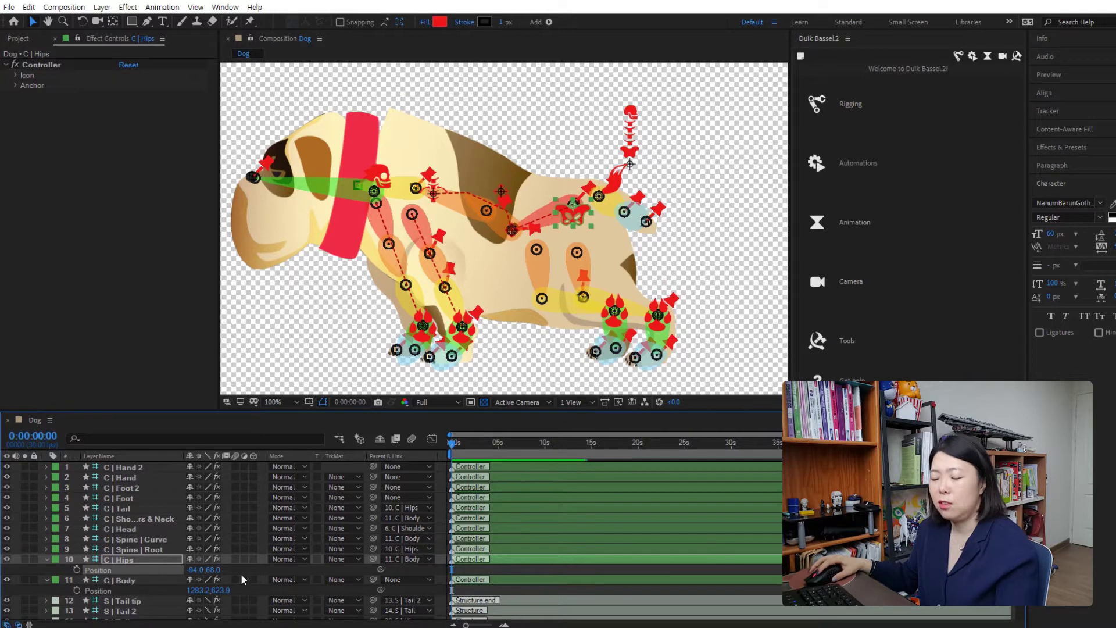
pyautogui.hotkey('ctrl', 'z')
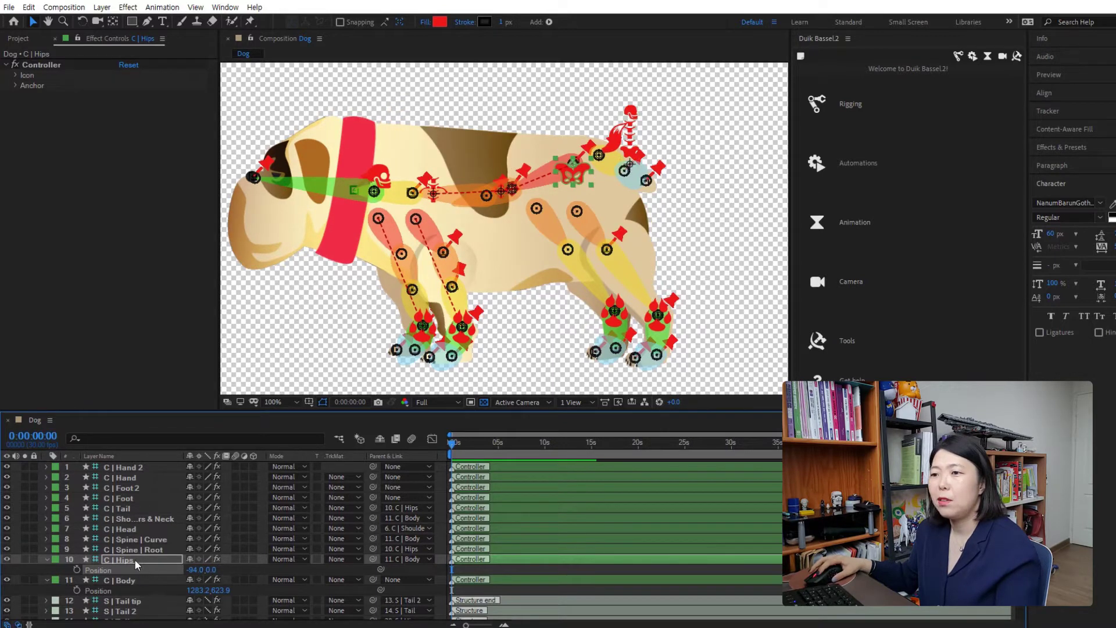
# Try bending the tail by setting the S | Tail 2 angle on the C | Tail controller to -57°
pyautogui.click(134, 578)
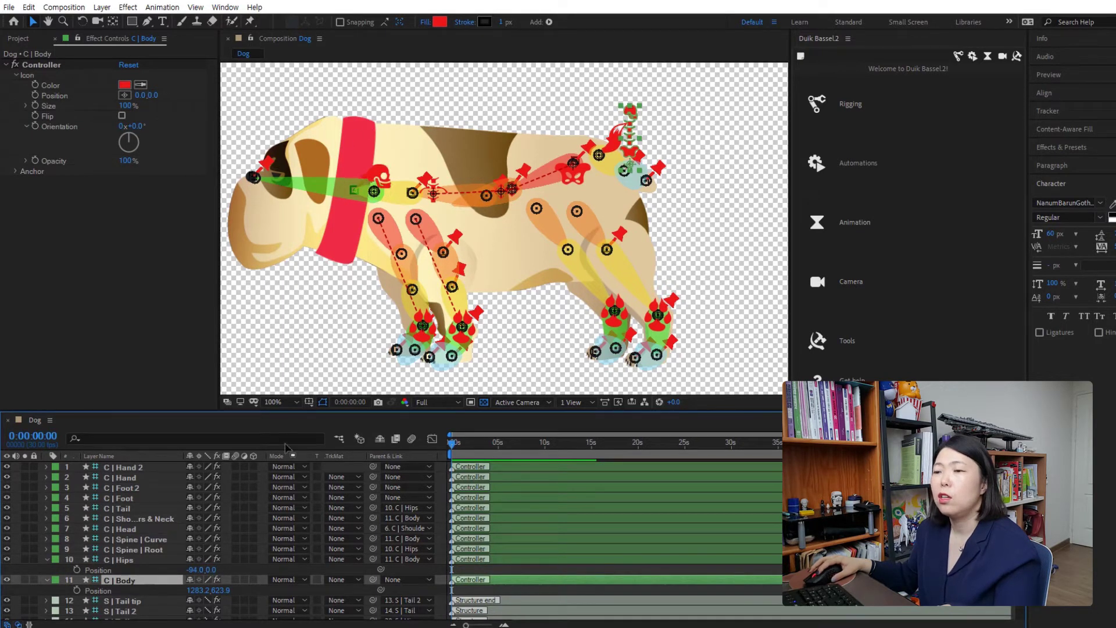
pyautogui.click(134, 558)
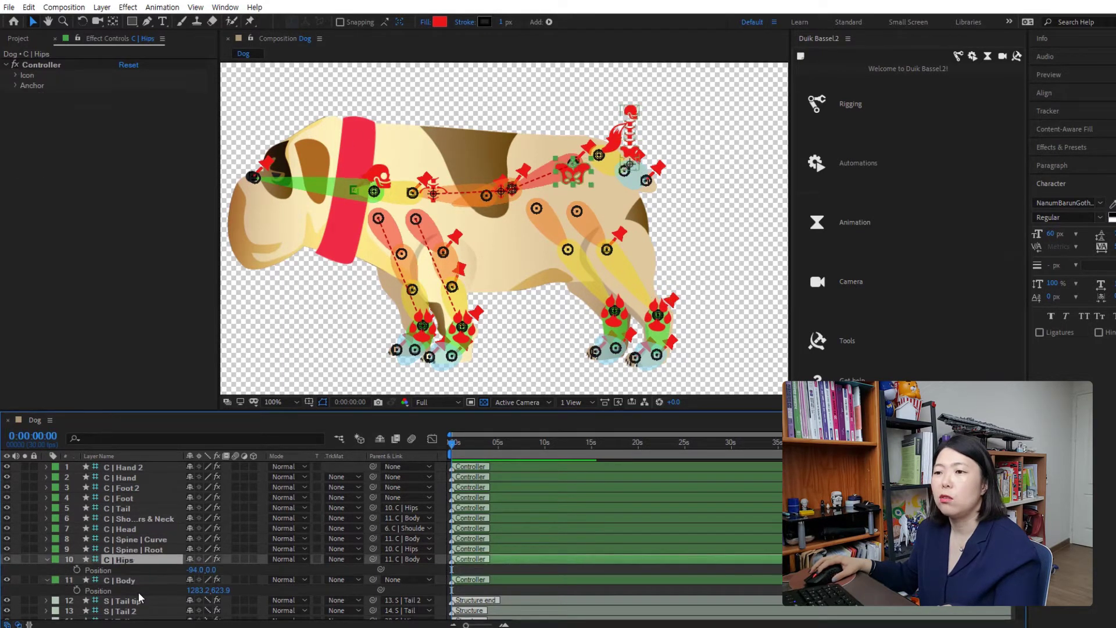
pyautogui.scroll(-1, 139, 592)
pyautogui.click(136, 570)
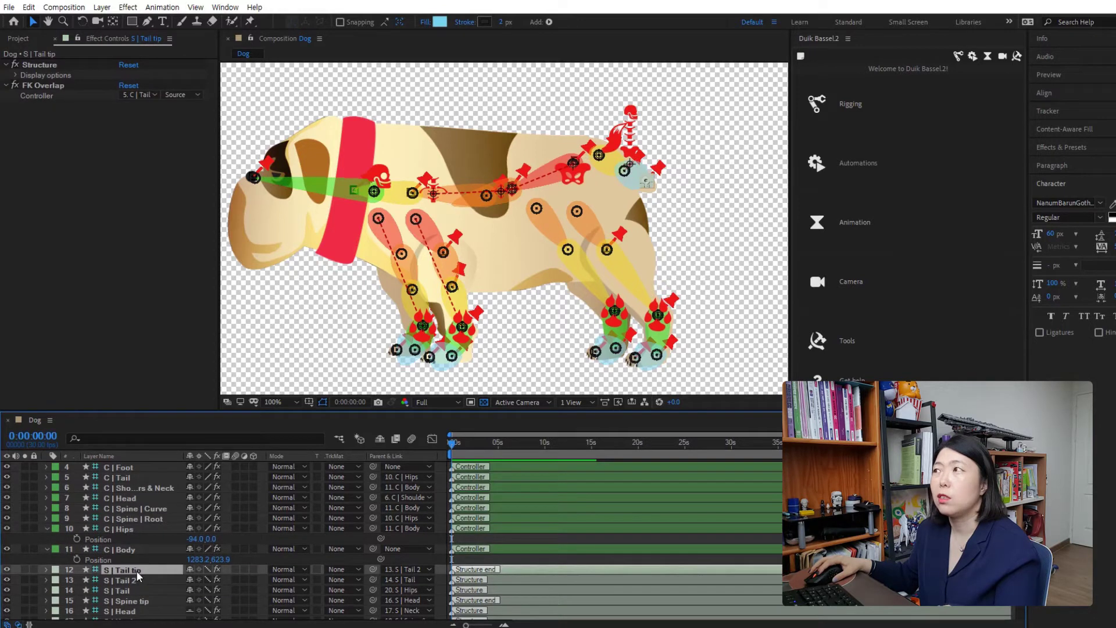
pyautogui.click(612, 139)
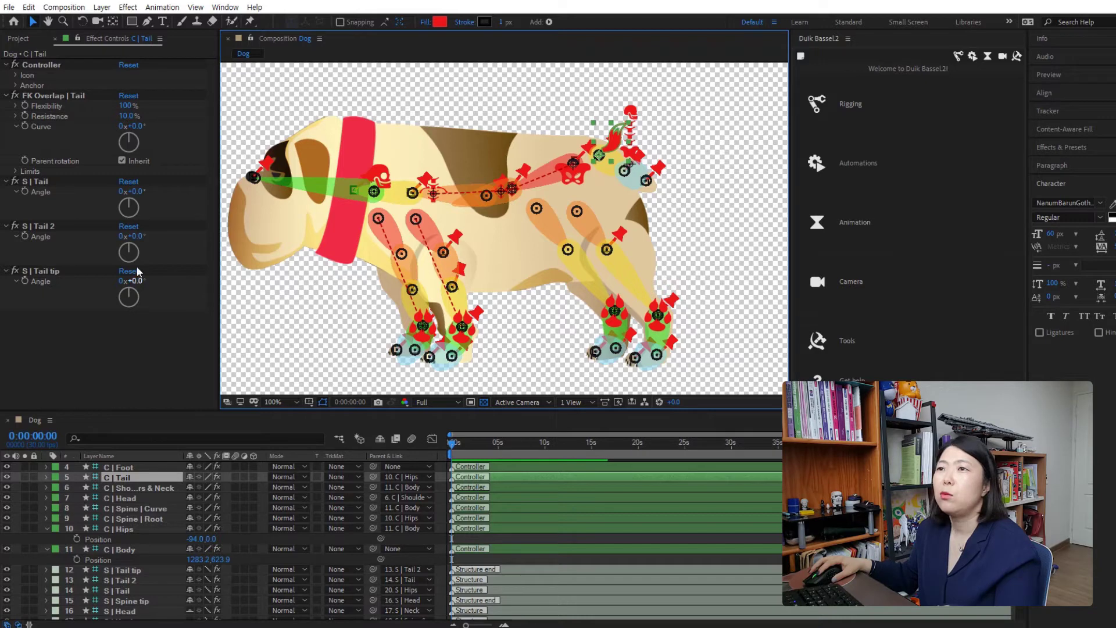
pyautogui.moveTo(130, 250); pyautogui.dragTo(110, 240)
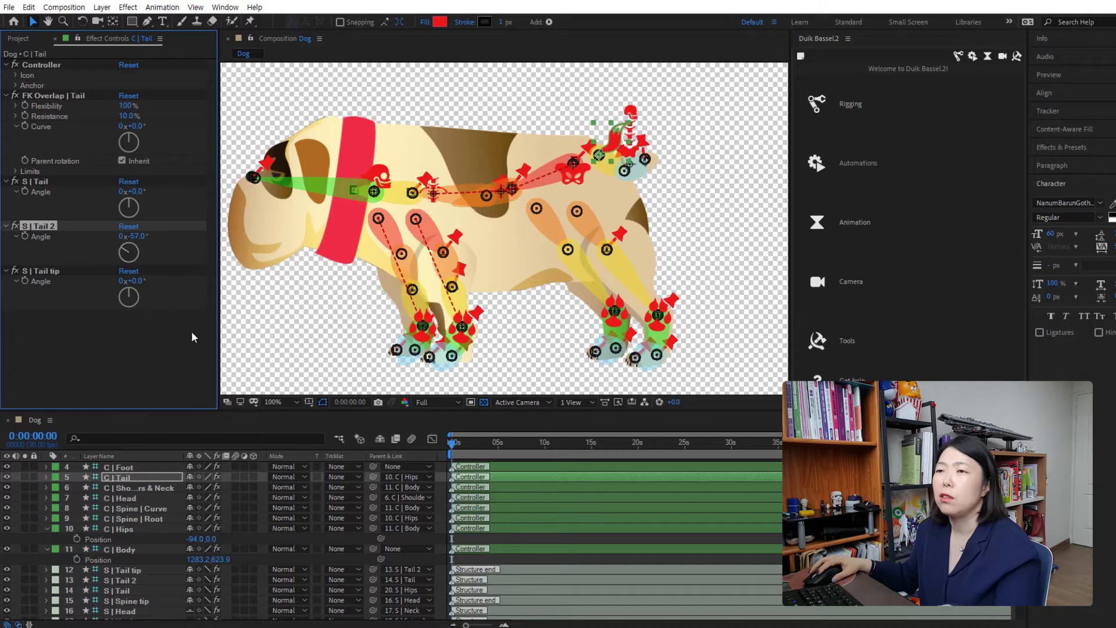
# Undo the S | Tail 2 angle change and the C | Hips position shift
pyautogui.hotkey('ctrl', 'z')
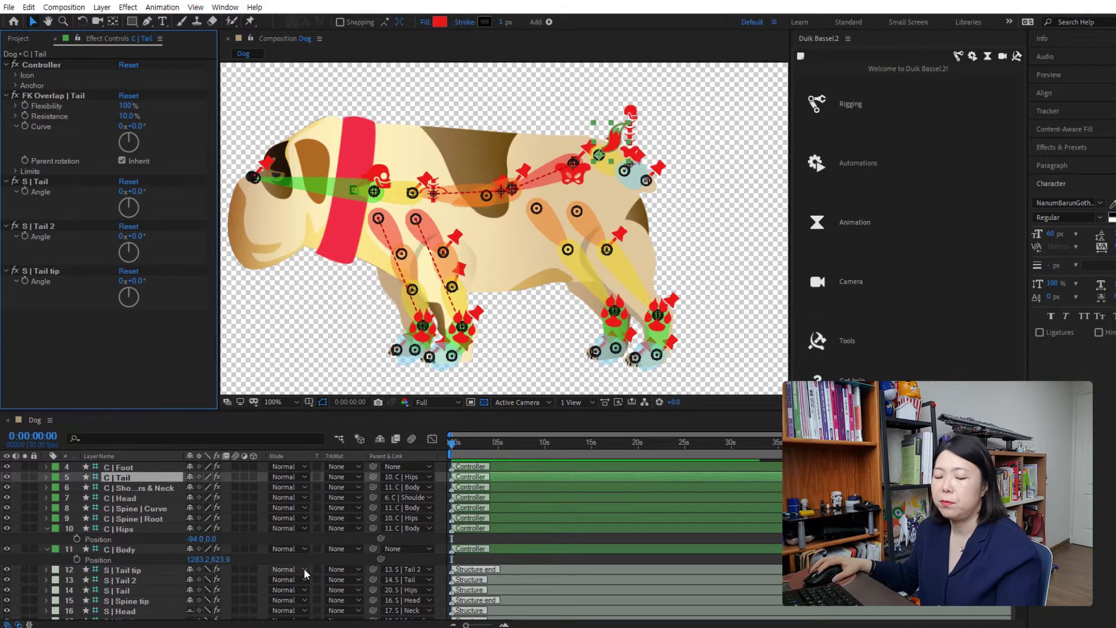
pyautogui.hotkey('ctrl', 'z')
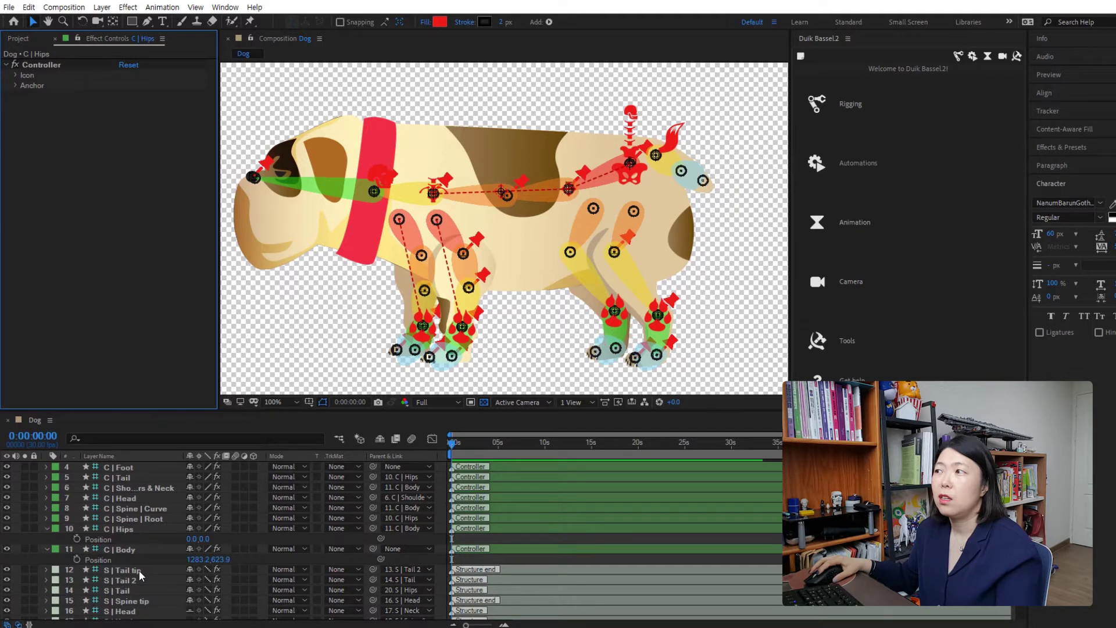
pyautogui.hotkey('ctrl', 'z')
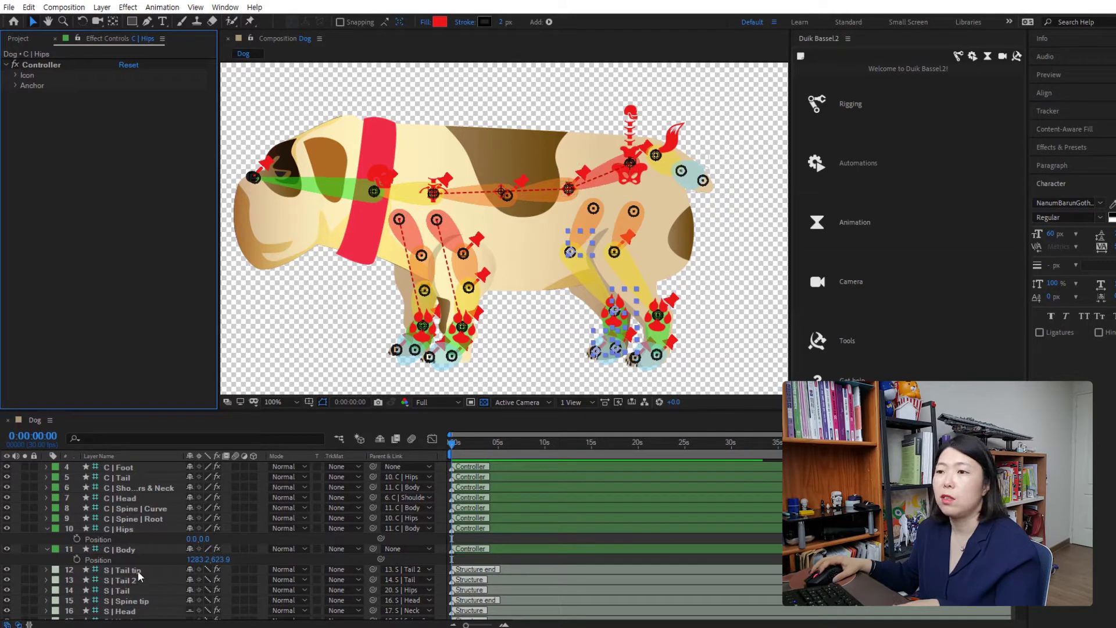
# Show the Position of the C | Shoulders & Neck controller and lower it in the composition to about -335, 115
pyautogui.click(124, 530)
pyautogui.click(137, 518)
pyautogui.click(139, 508)
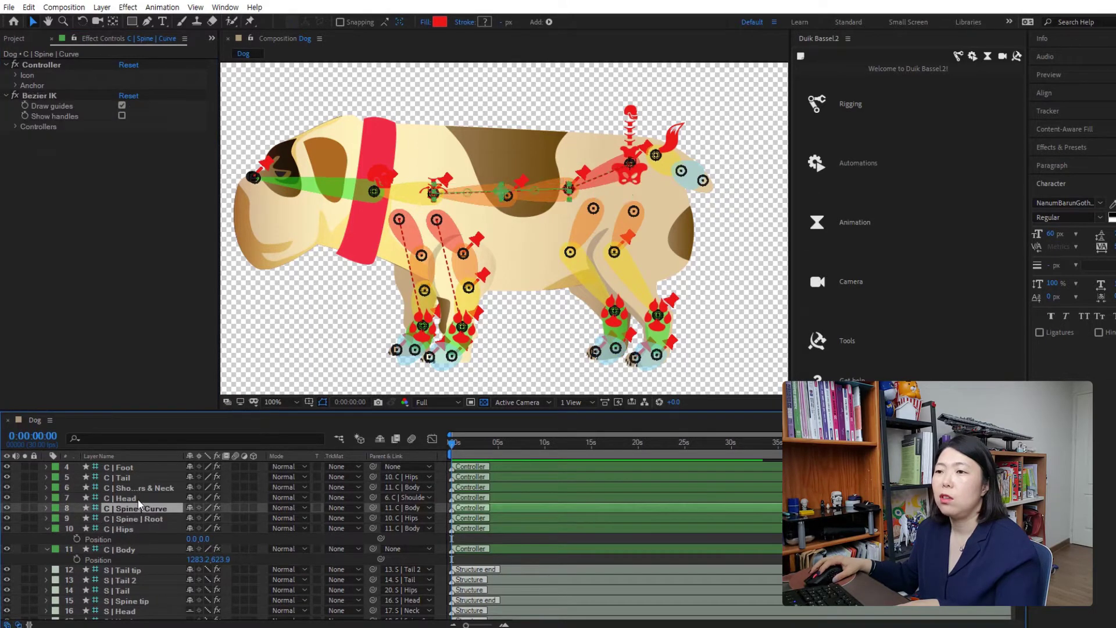
pyautogui.click(137, 497)
pyautogui.click(138, 489)
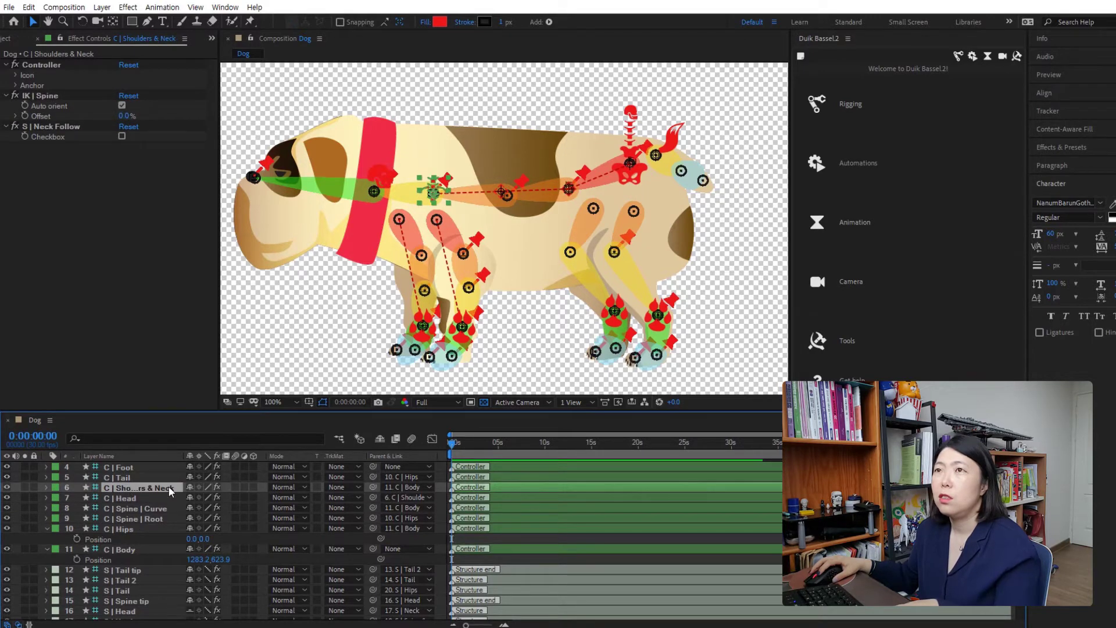
pyautogui.press('p')
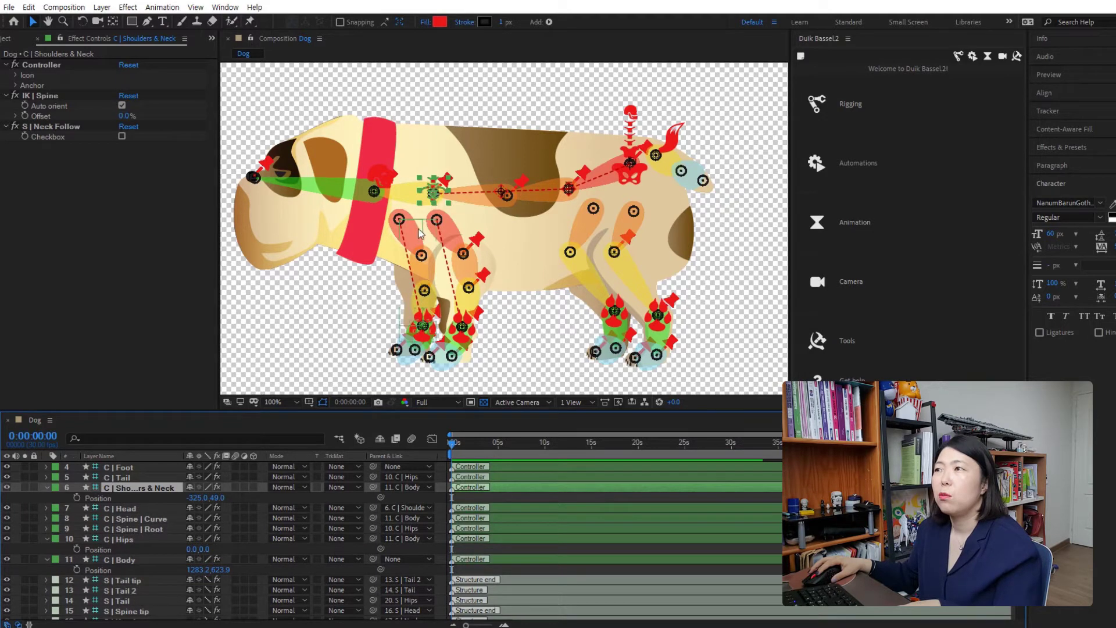
pyautogui.moveTo(436, 194); pyautogui.dragTo(428, 231)
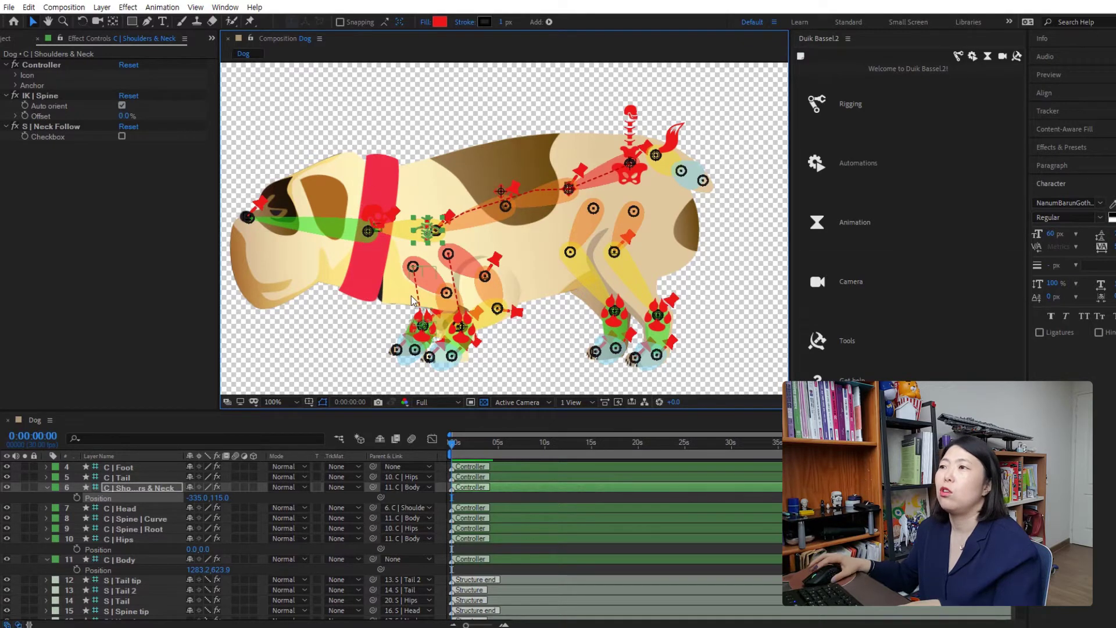
# Show the Rotation of the C | Head controller and set it to 6°
pyautogui.click(370, 233)
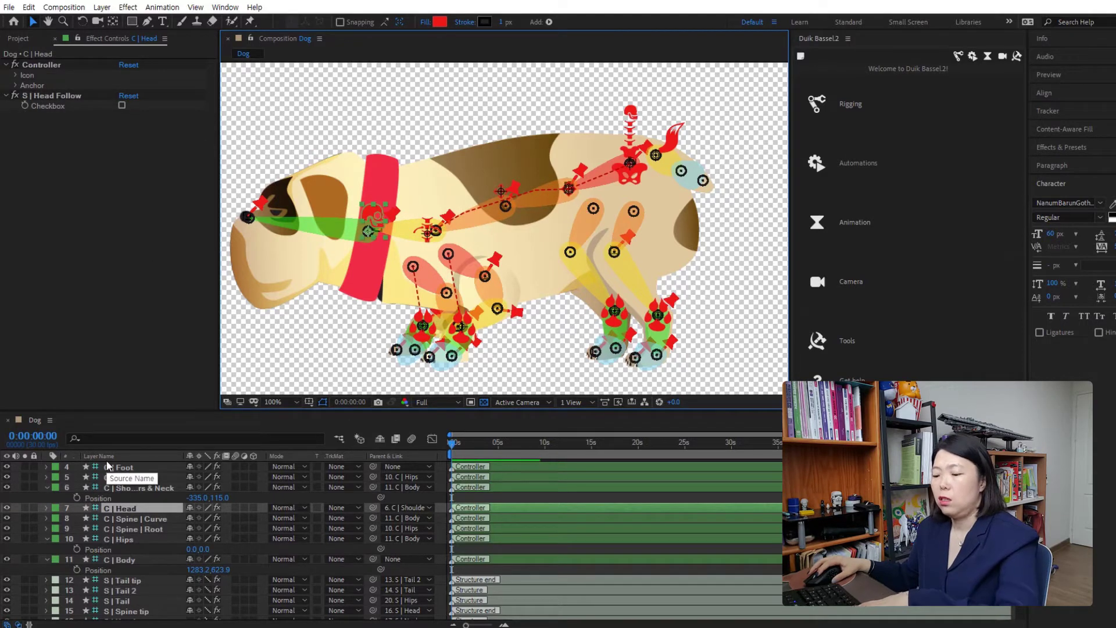
pyautogui.press('s')
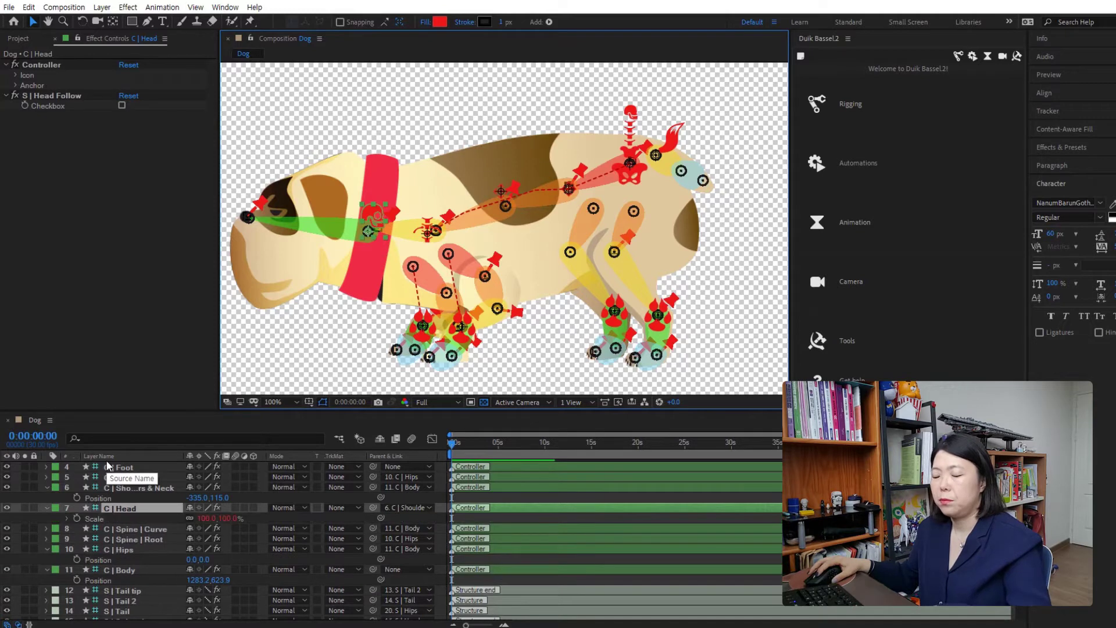
pyautogui.press('r')
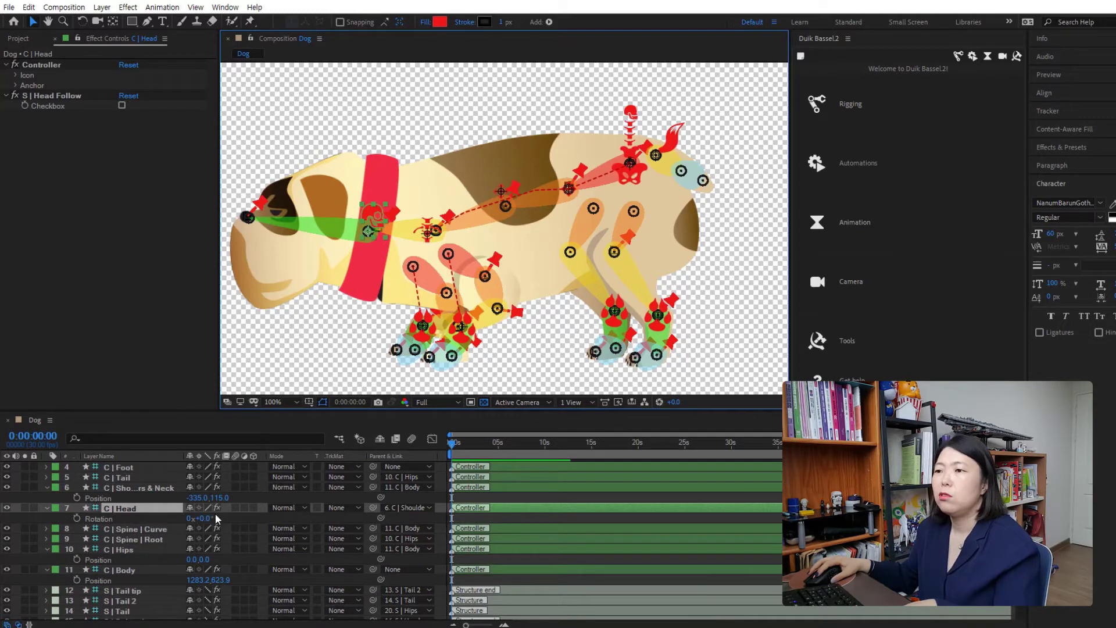
pyautogui.moveTo(201, 520); pyautogui.dragTo(184, 497)
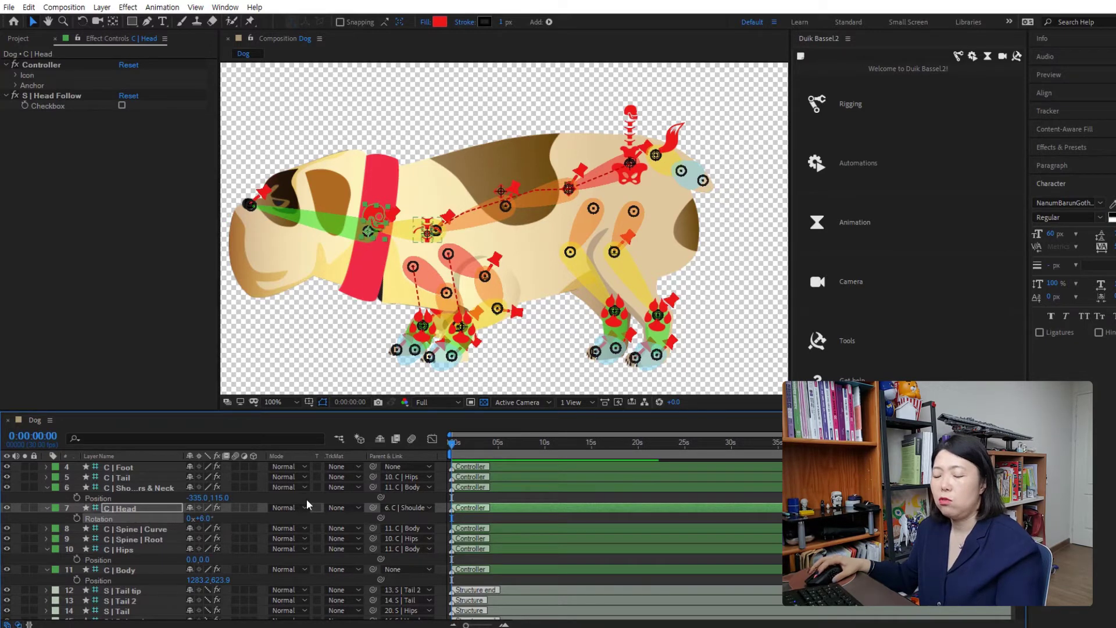
# Undo the C | Head rotation and the controller changes made just before it
pyautogui.hotkey('ctrl', 'z')
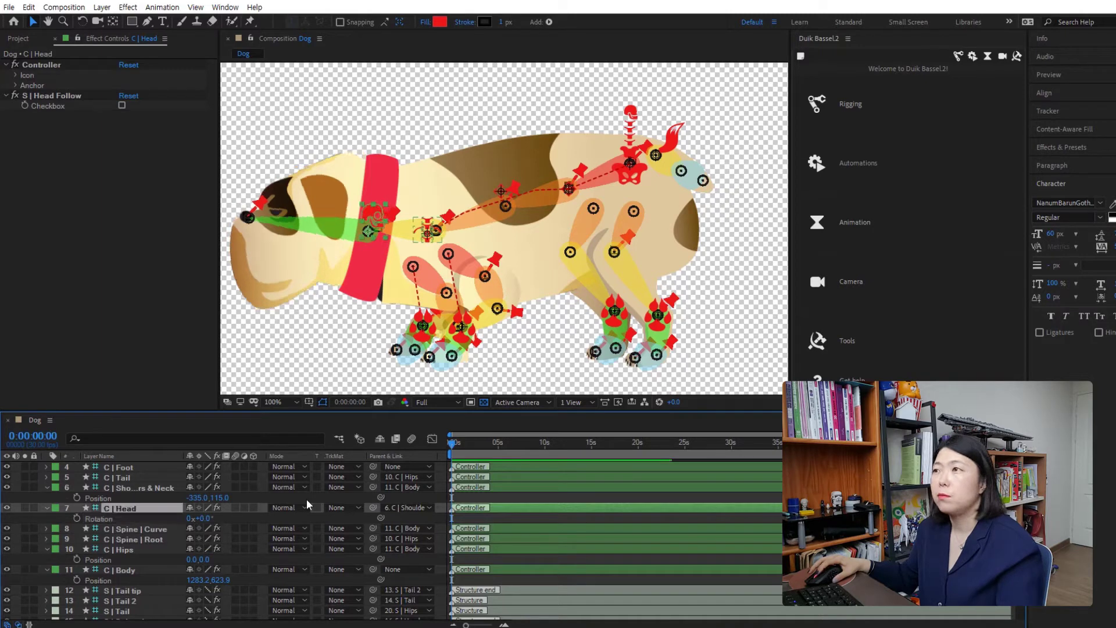
pyautogui.hotkey('ctrl', 'z')
pyautogui.hotkey('ctrl', 'z')
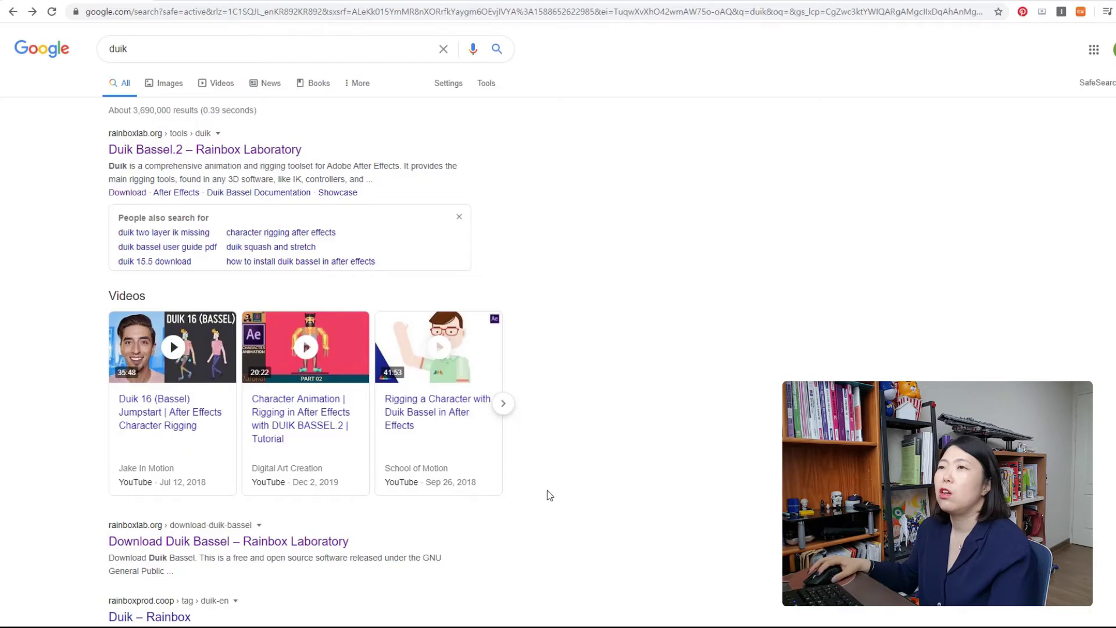
# Switch to the browser's Google results for duik and open the Duik Bassel.2 – Rainbox Laboratory page
pyautogui.doubleClick(138, 54)
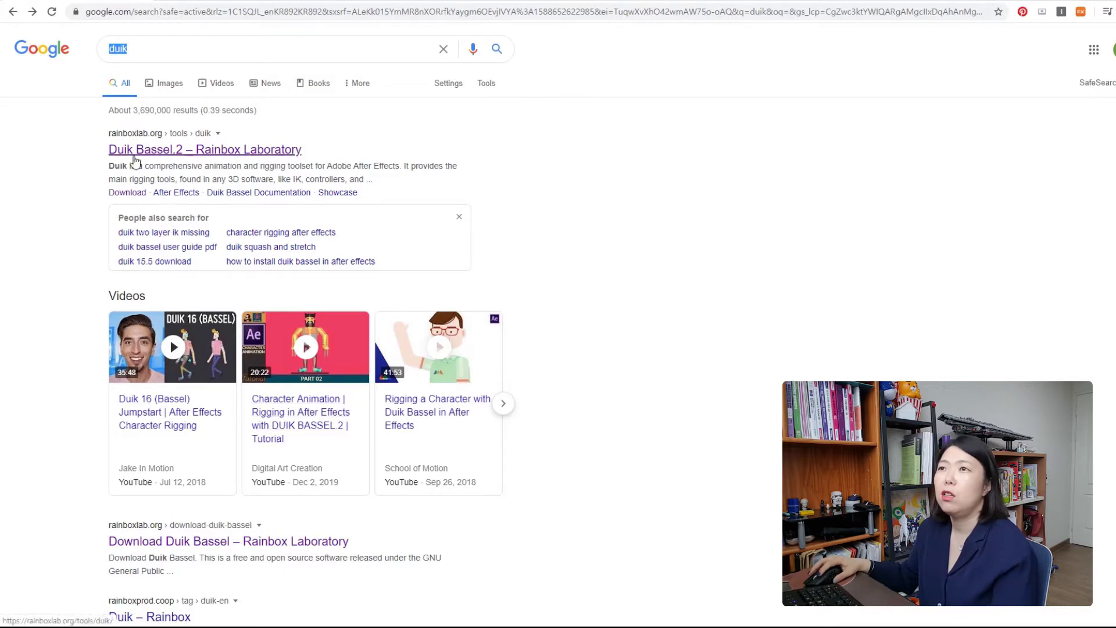
pyautogui.click(166, 152)
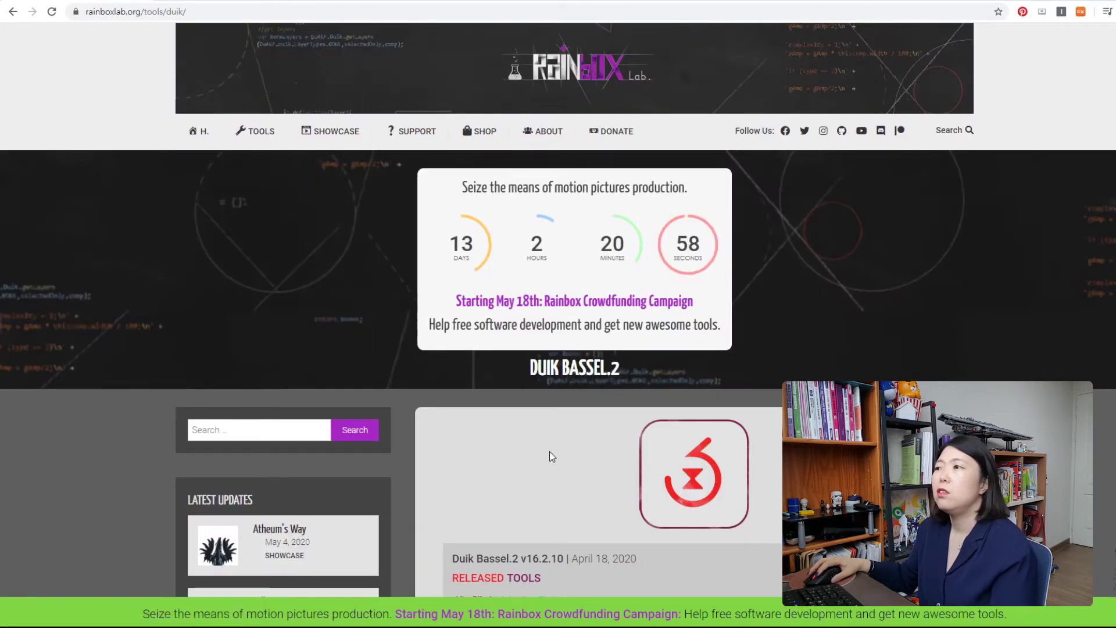
# Look through the Duik Bassel.2 page, from the campaign notice and release details to the rig demo and User Experience section
pyautogui.scroll(-2, 537, 474)
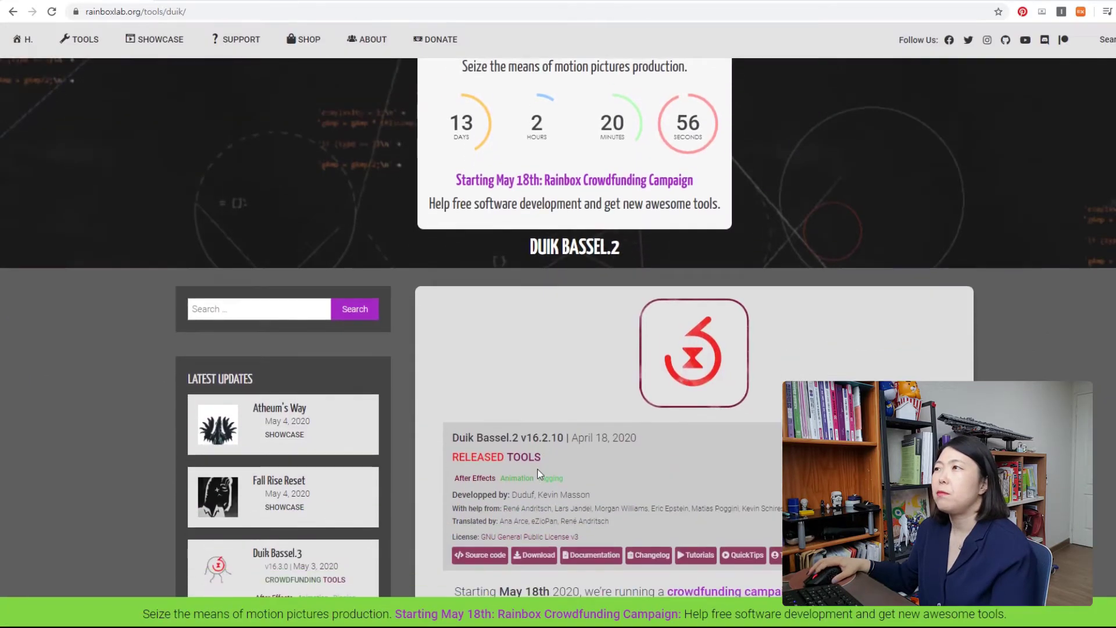
pyautogui.scroll(1, 537, 468)
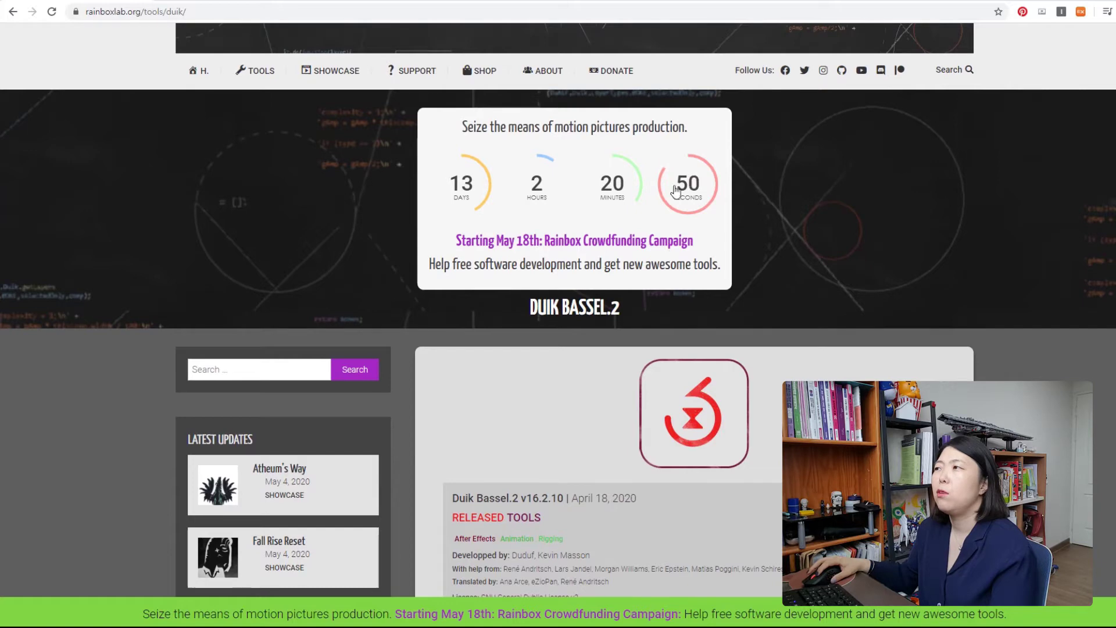
pyautogui.scroll(-2, 639, 345)
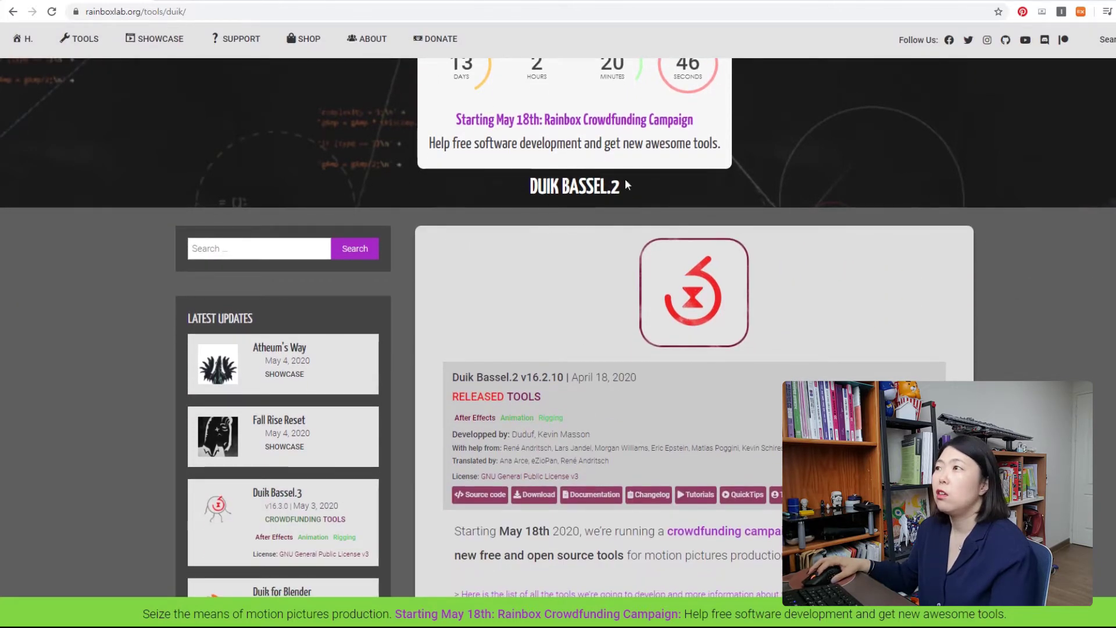
pyautogui.scroll(-2, 552, 512)
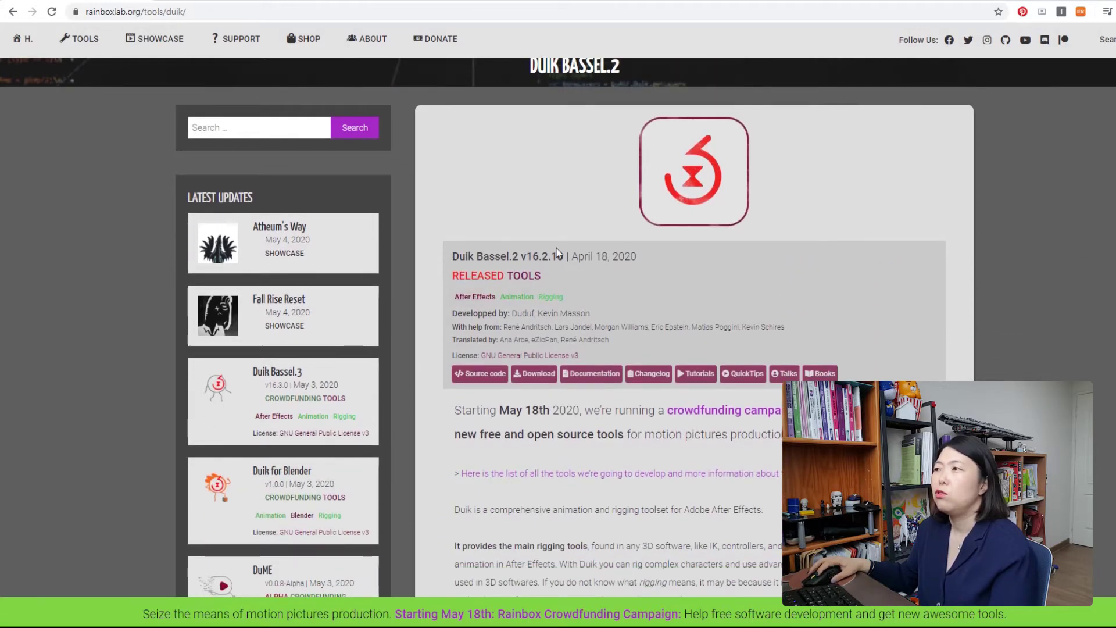
pyautogui.scroll(-1, 665, 500)
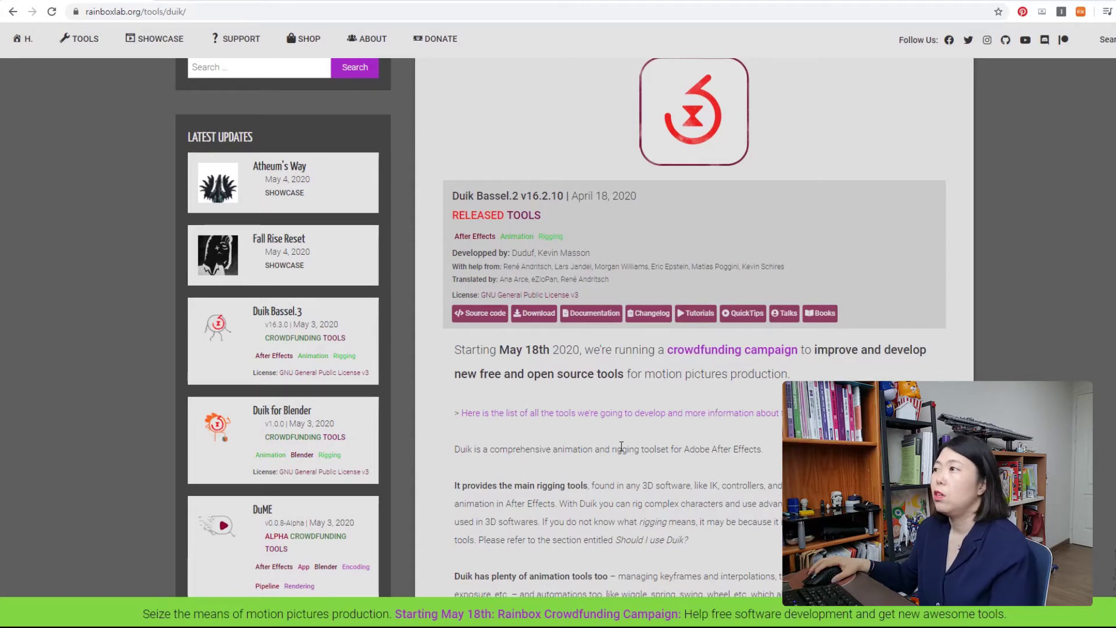
pyautogui.scroll(-3, 621, 446)
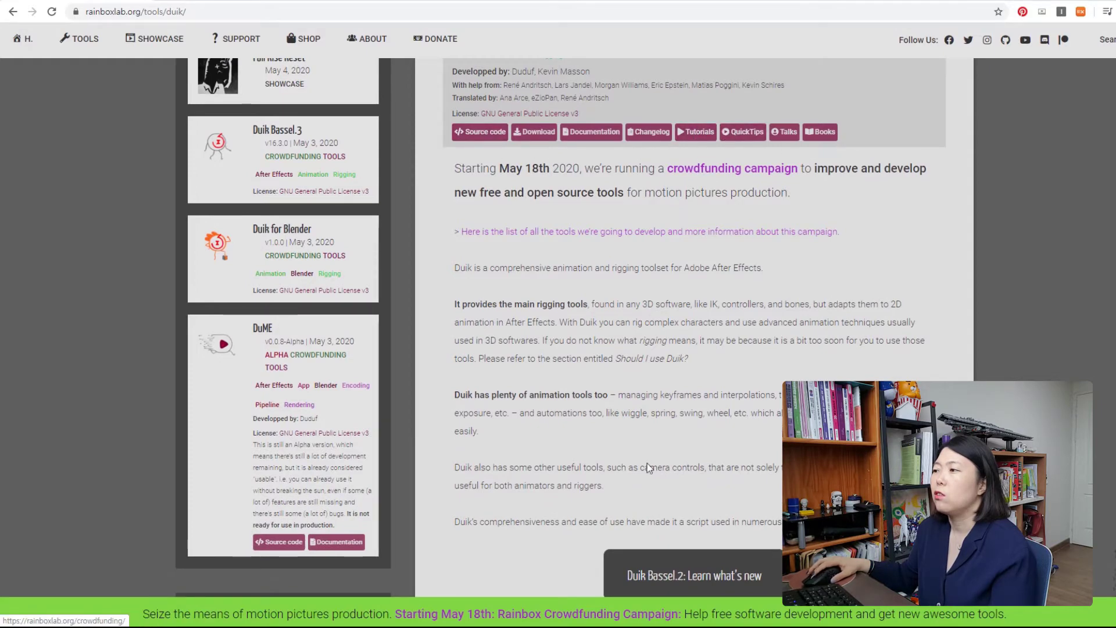
pyautogui.scroll(-3, 649, 468)
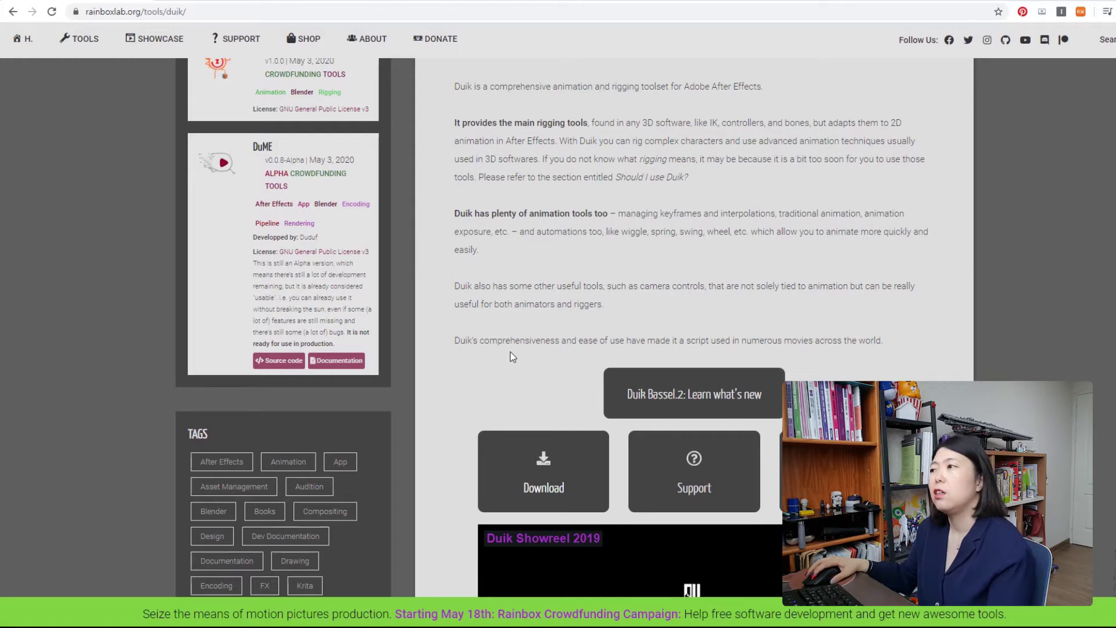
pyautogui.scroll(-1, 512, 356)
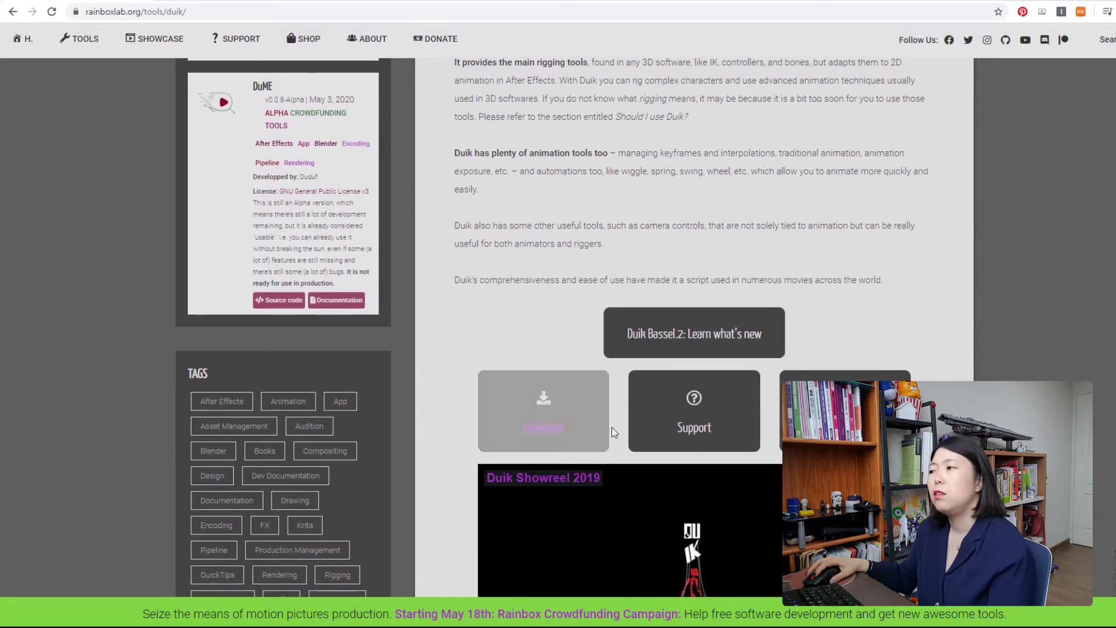
pyautogui.scroll(-2, 557, 494)
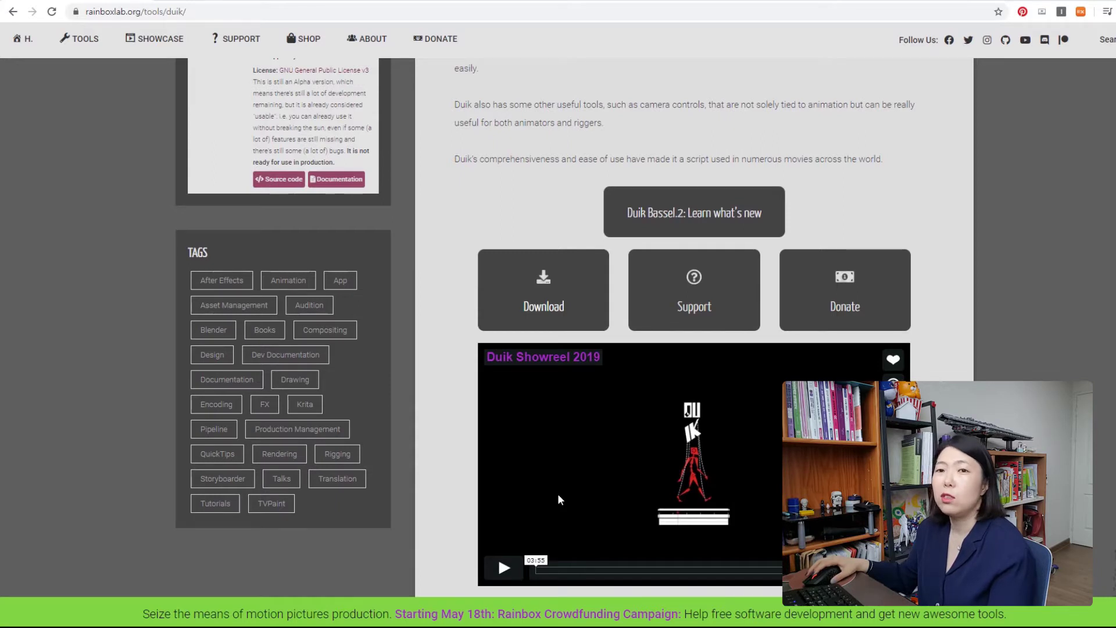
pyautogui.scroll(-2, 557, 493)
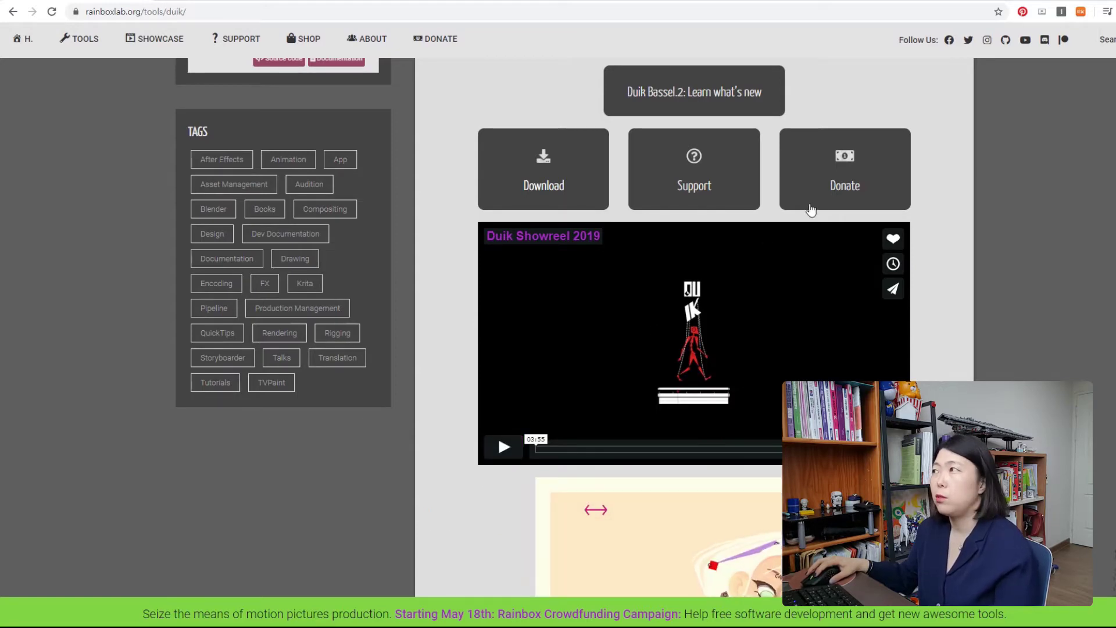
pyautogui.scroll(-3, 866, 228)
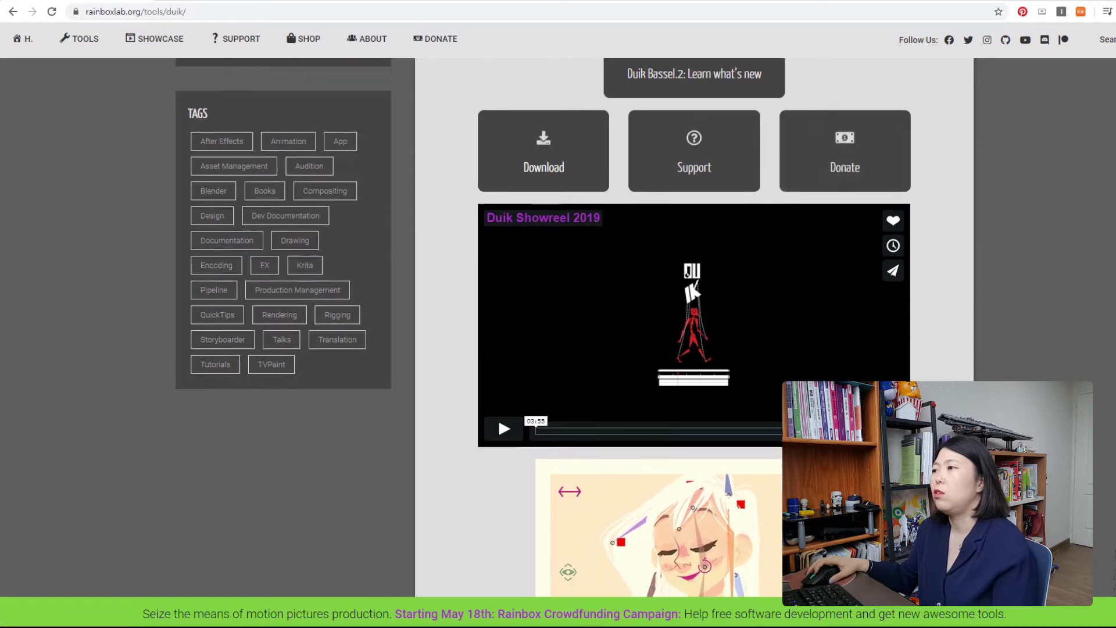
pyautogui.scroll(-1, 694, 325)
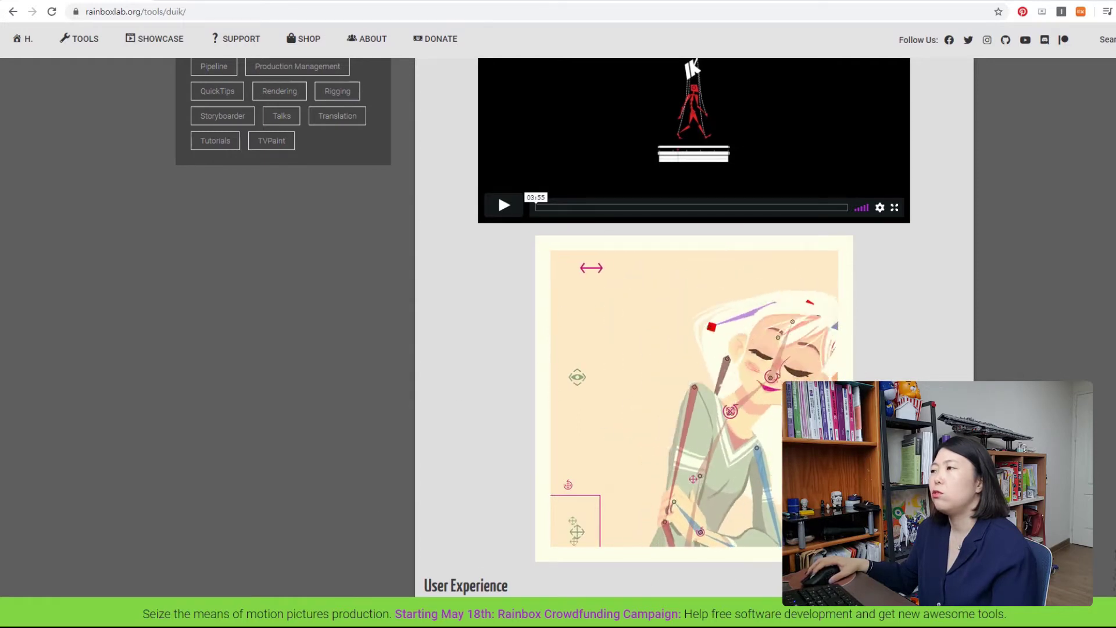
pyautogui.scroll(-2, 539, 390)
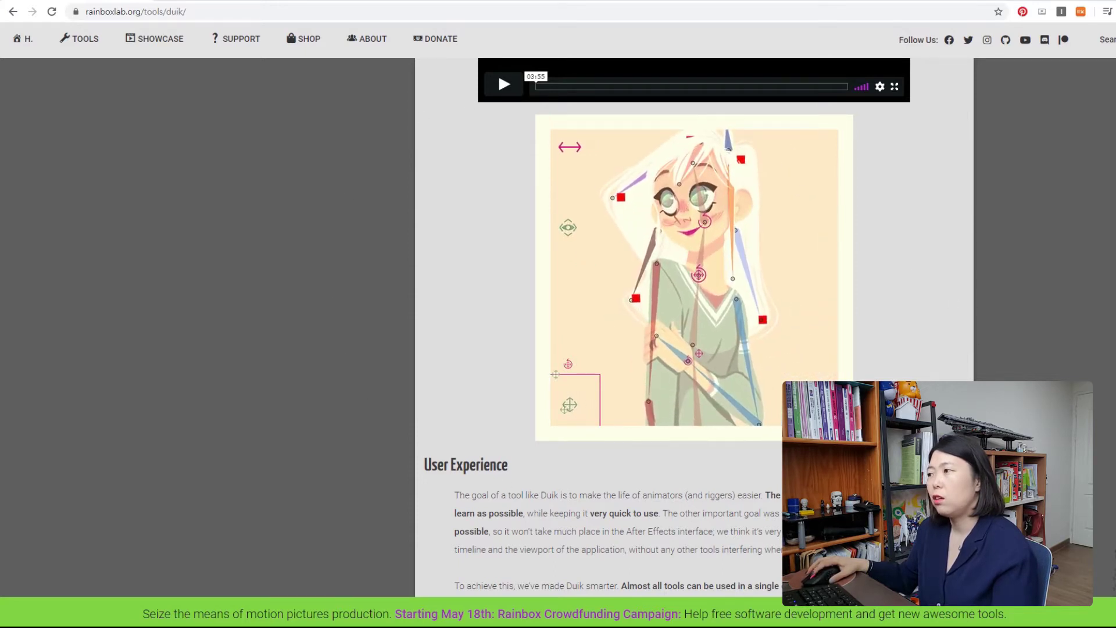
pyautogui.scroll(-1, 694, 326)
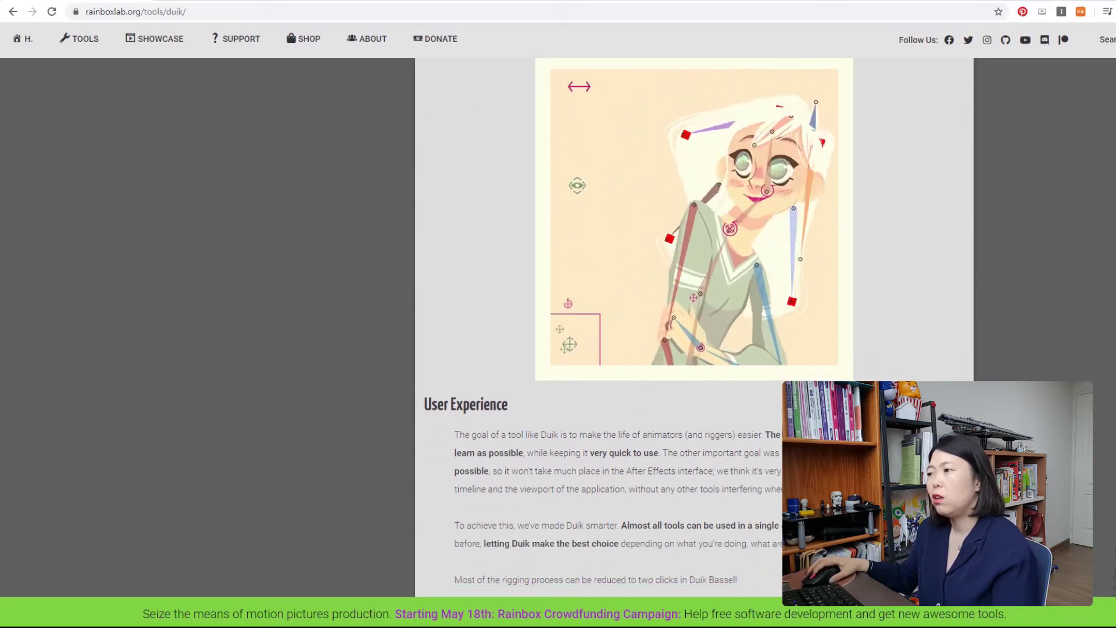
pyautogui.scroll(-2, 694, 325)
# Return to the Duik Showreel 2019 video, play part of it and pause it
pyautogui.scroll(7, 674, 376)
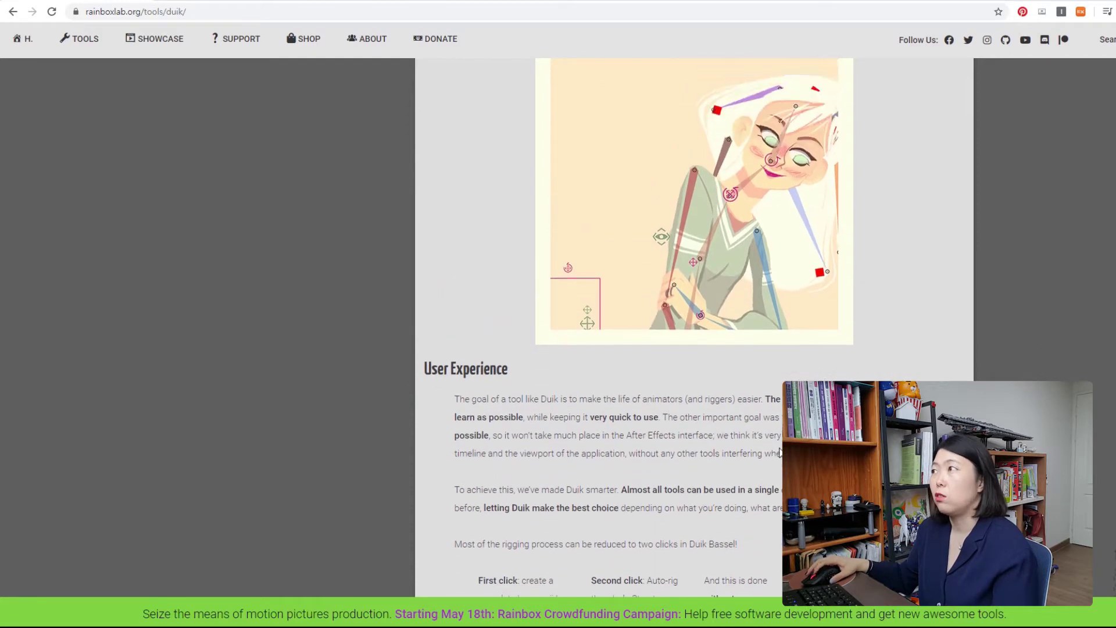
pyautogui.scroll(1, 604, 435)
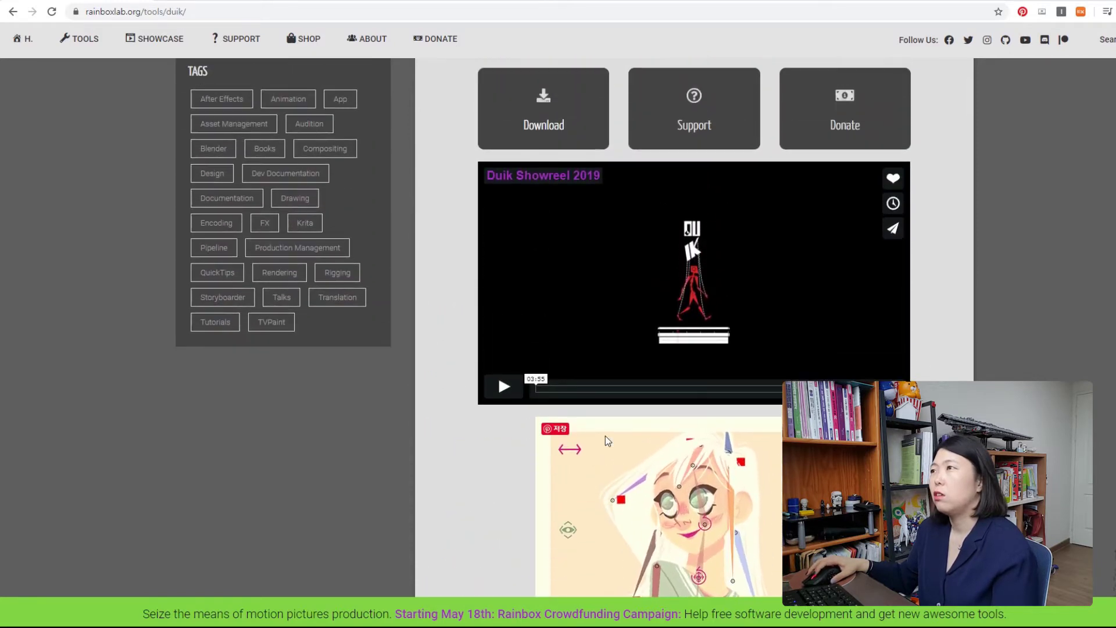
pyautogui.click(504, 386)
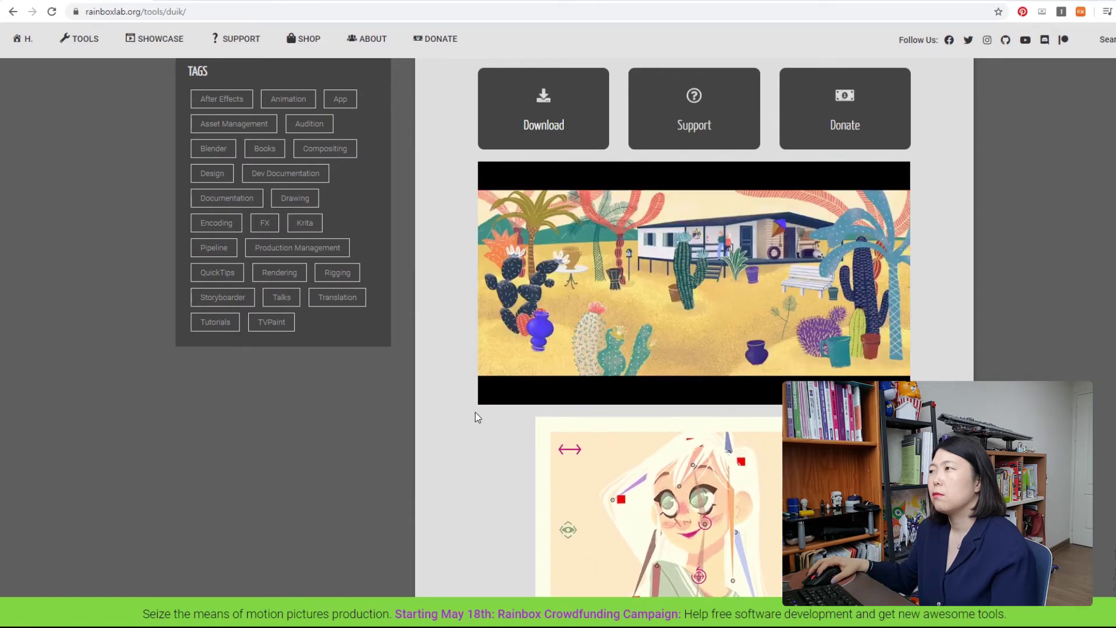
pyautogui.moveTo(479, 404)
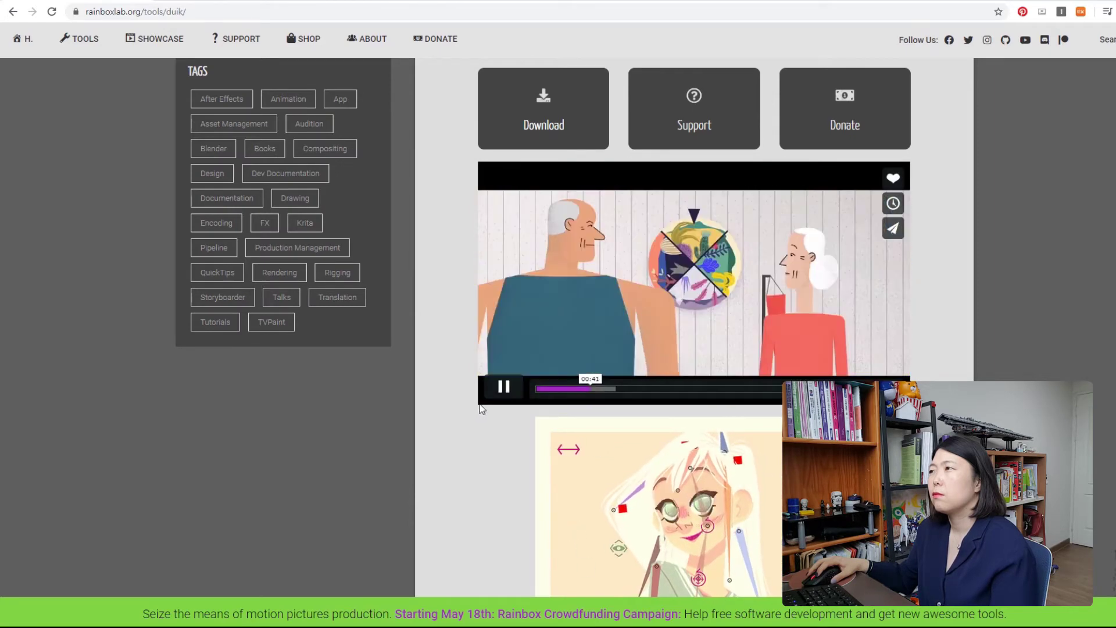
pyautogui.click(505, 388)
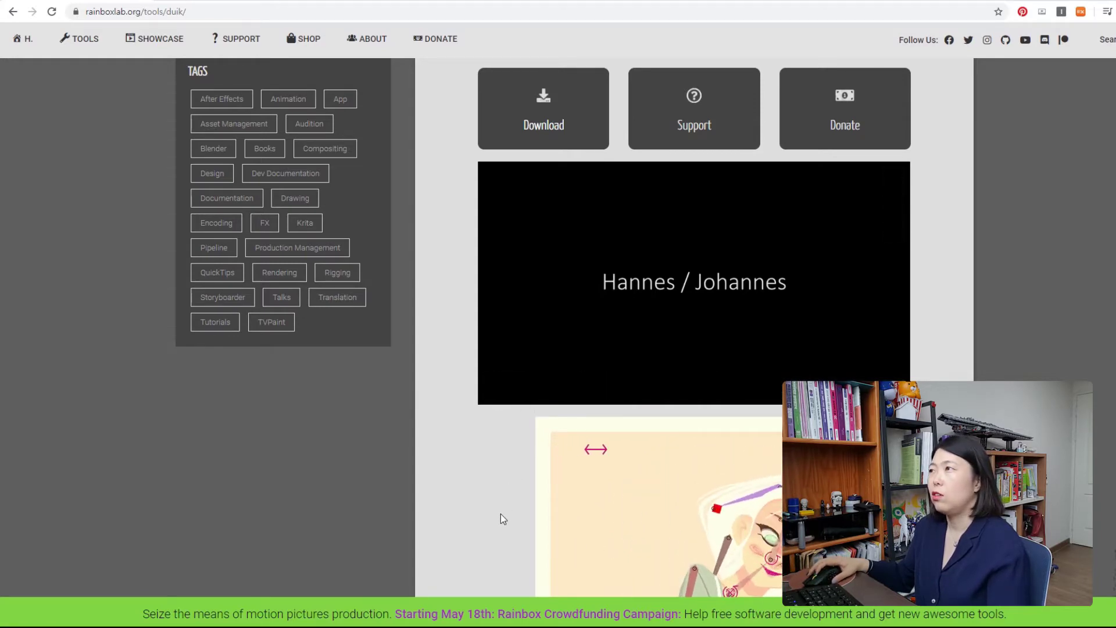
# Open the Duik Bassel download page from the Download link above the showreel
pyautogui.scroll(2, 500, 514)
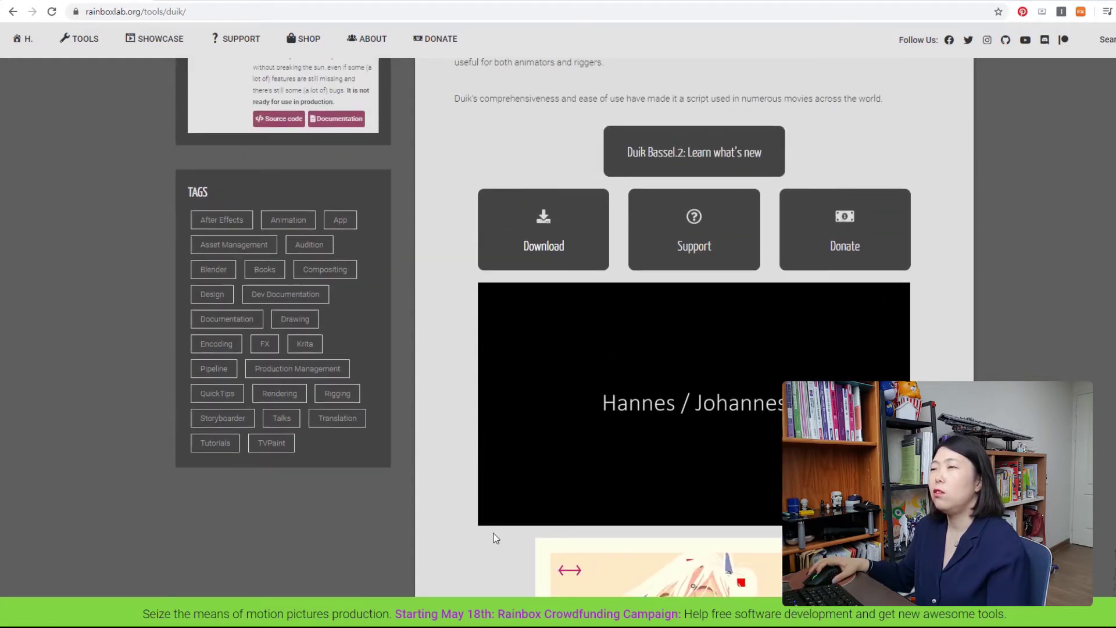
pyautogui.scroll(2, 495, 537)
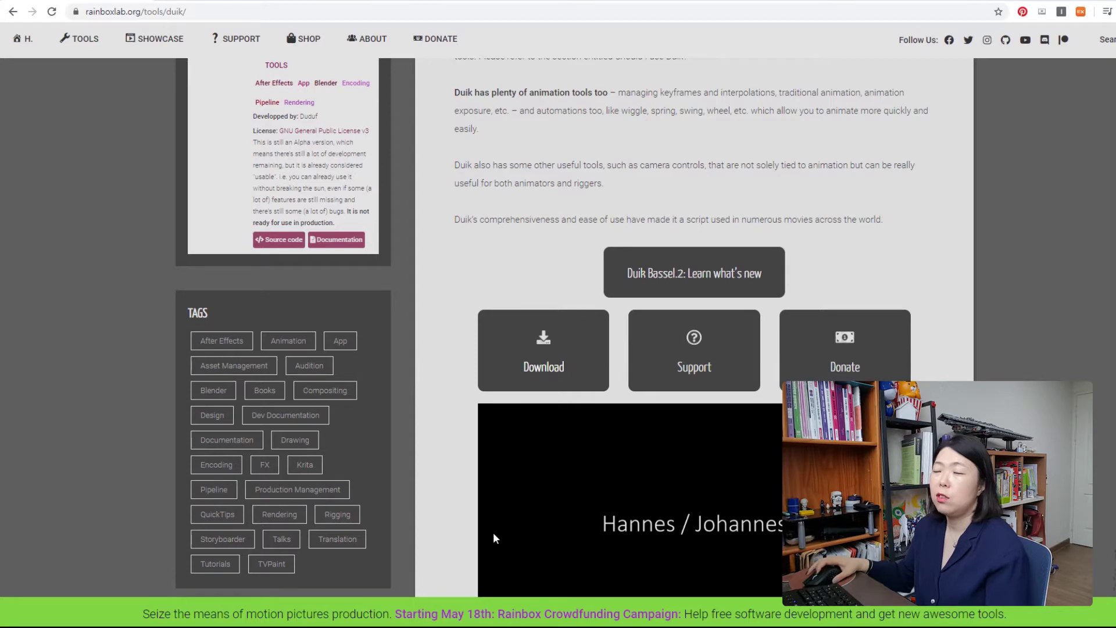
pyautogui.scroll(2, 492, 532)
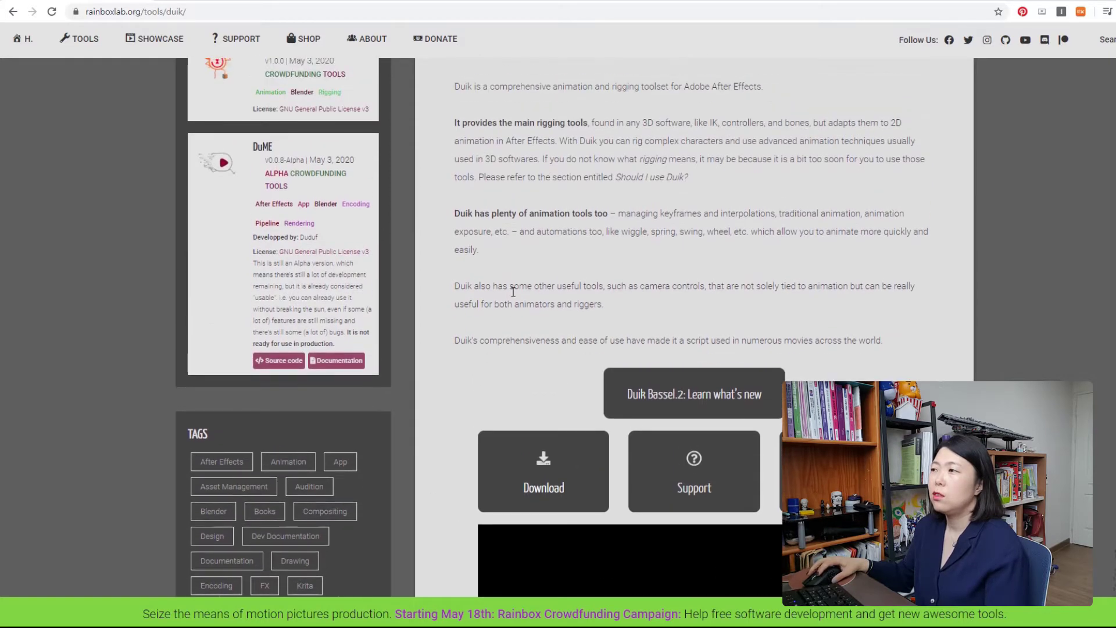
pyautogui.click(532, 472)
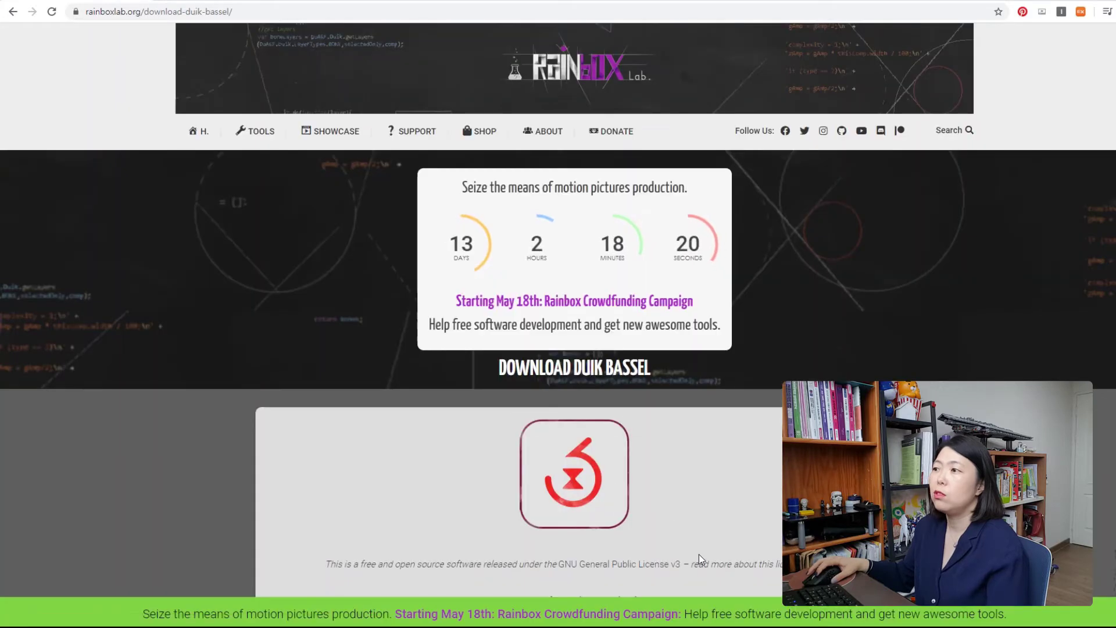
# Review the support, video course and user guide sections of the download page and start downloading Duik_Bassel.2.zip
pyautogui.scroll(-10, 532, 547)
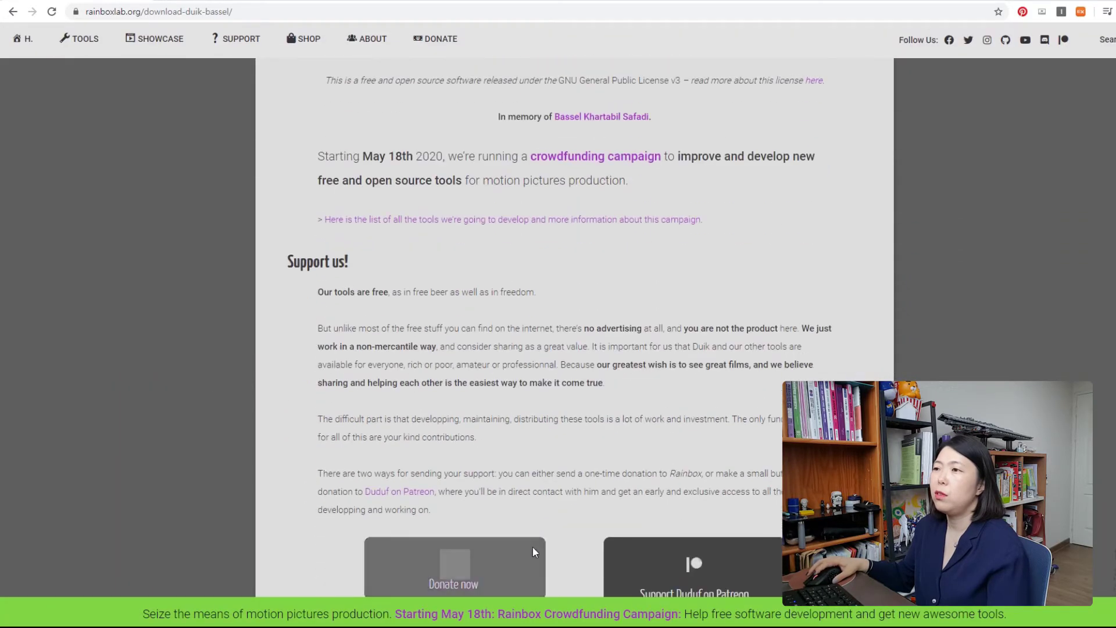
pyautogui.scroll(-2, 533, 551)
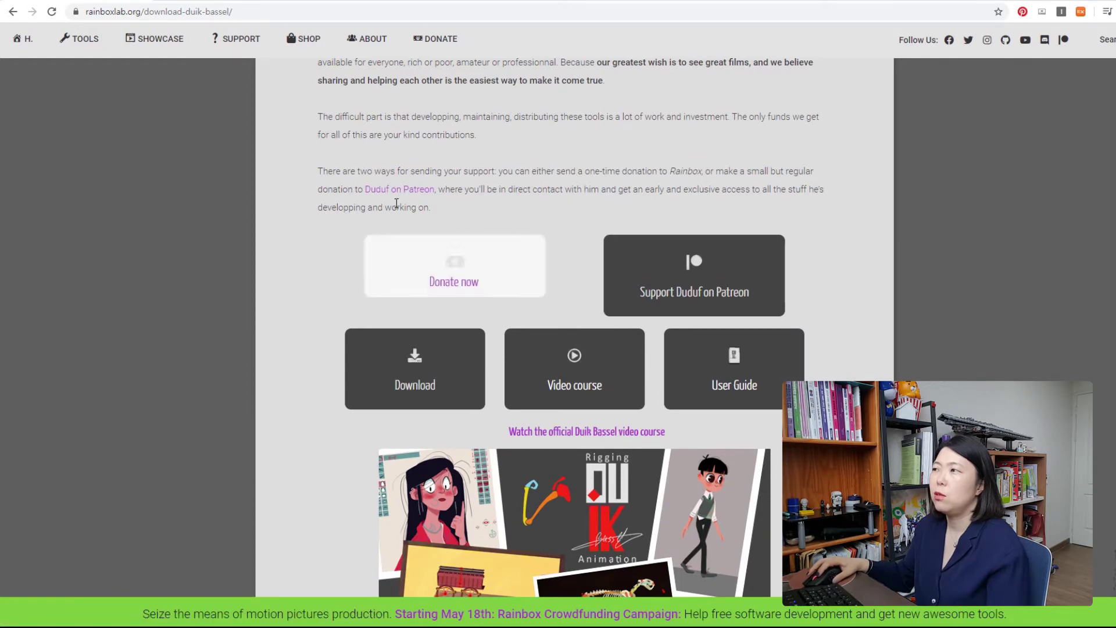
pyautogui.scroll(-3, 290, 441)
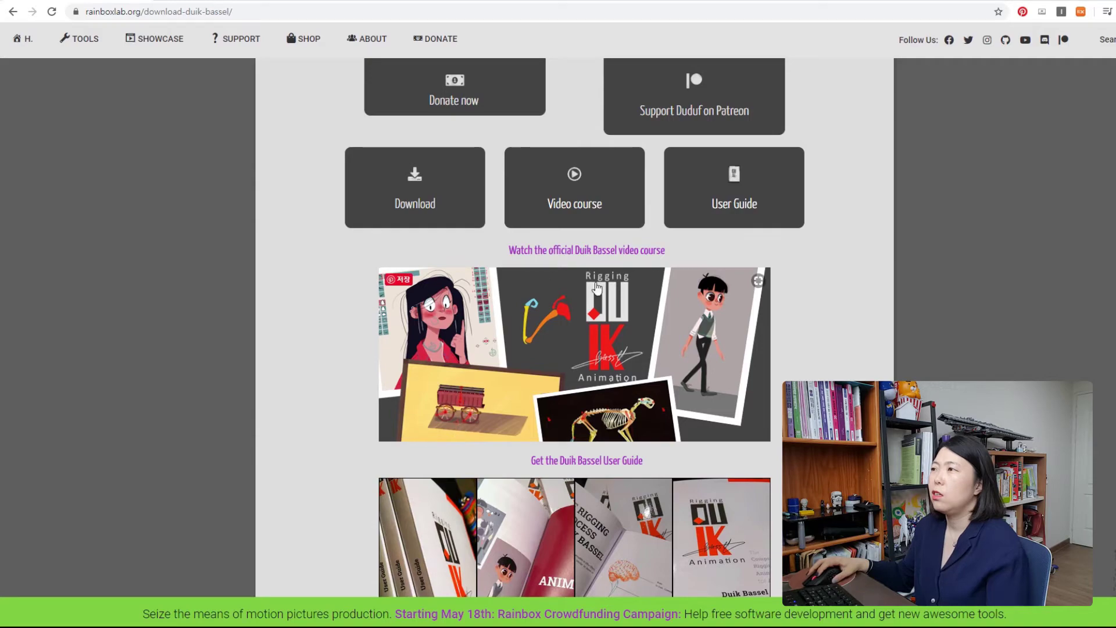
pyautogui.scroll(-2, 337, 474)
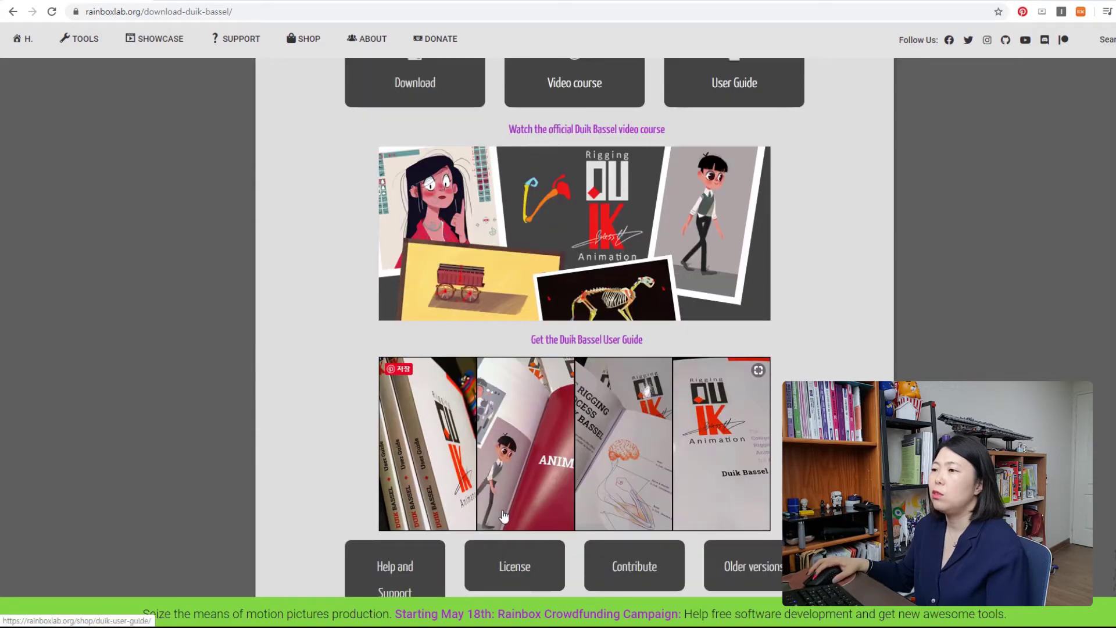
pyautogui.scroll(-3, 503, 518)
pyautogui.scroll(-3, 503, 516)
pyautogui.scroll(10, 502, 514)
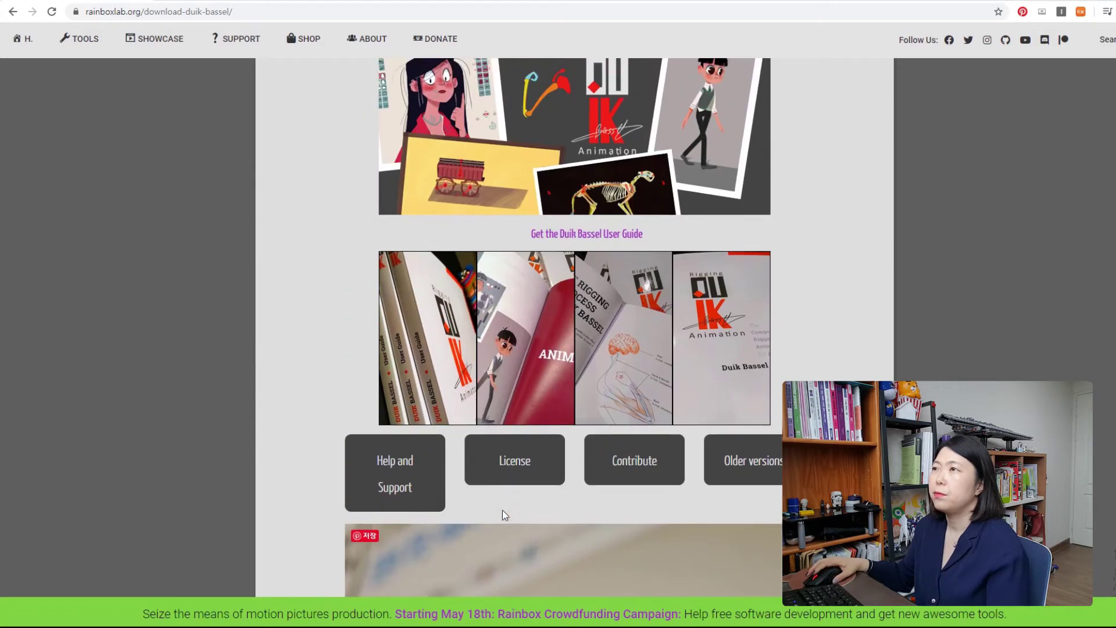
pyautogui.click(380, 292)
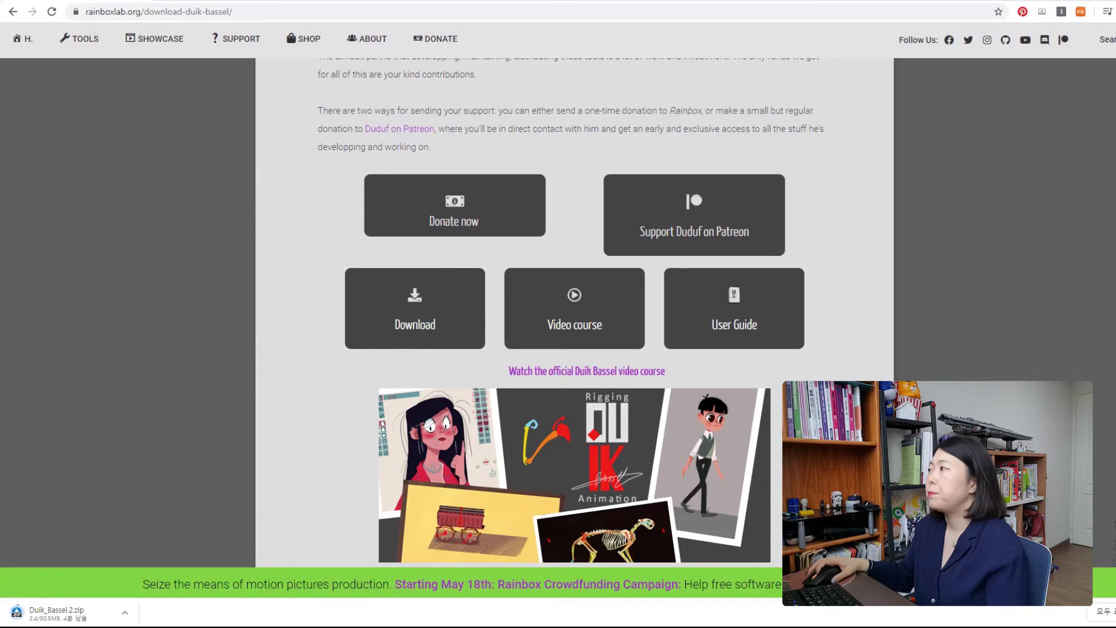
pyautogui.scroll(8, 154, 98)
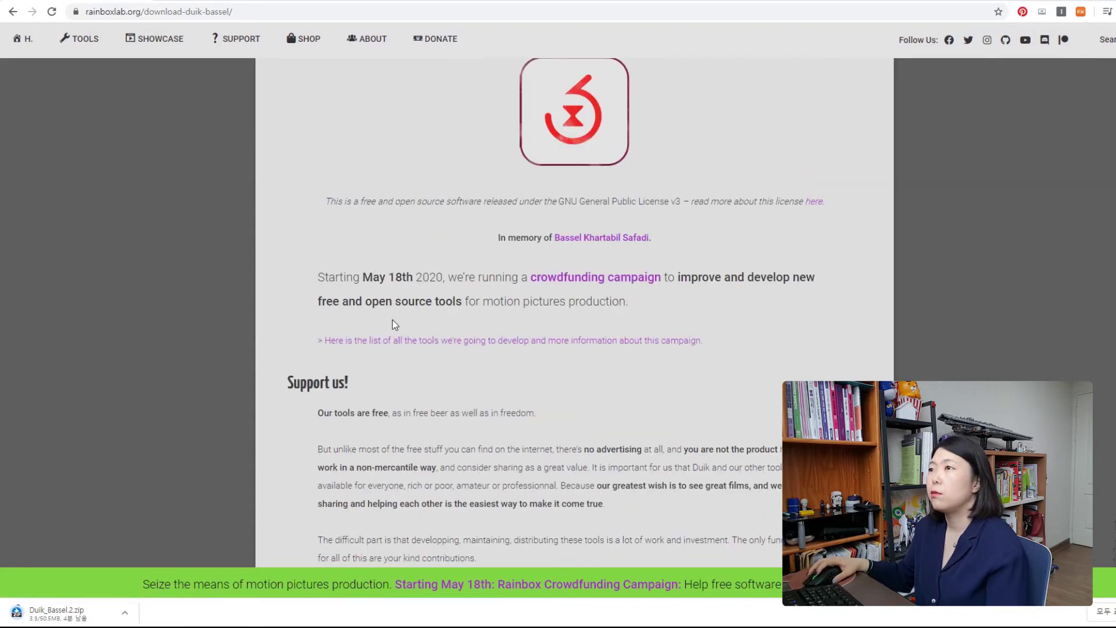
pyautogui.scroll(3, 421, 365)
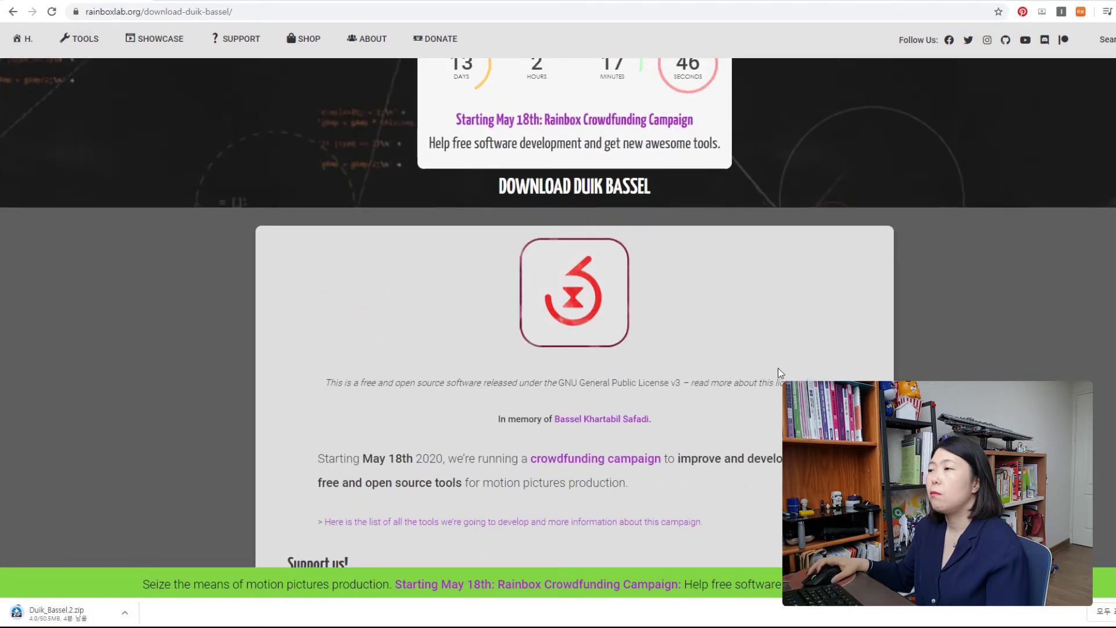
# Translate the Duik Bassel download page into Korean
pyautogui.scroll(2, 778, 379)
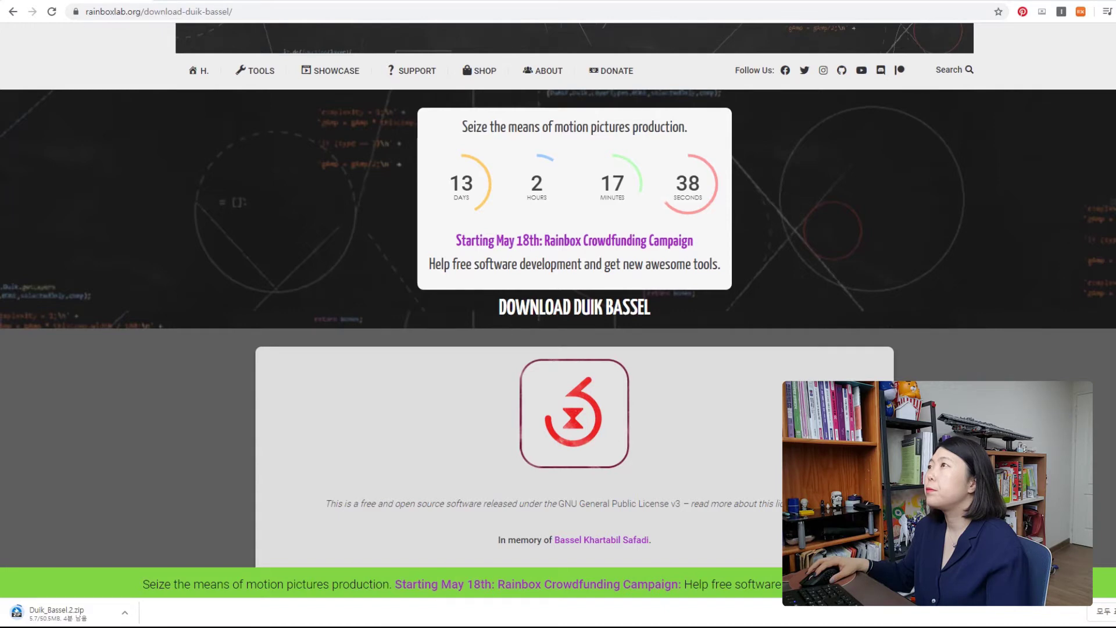
pyautogui.click(954, 12)
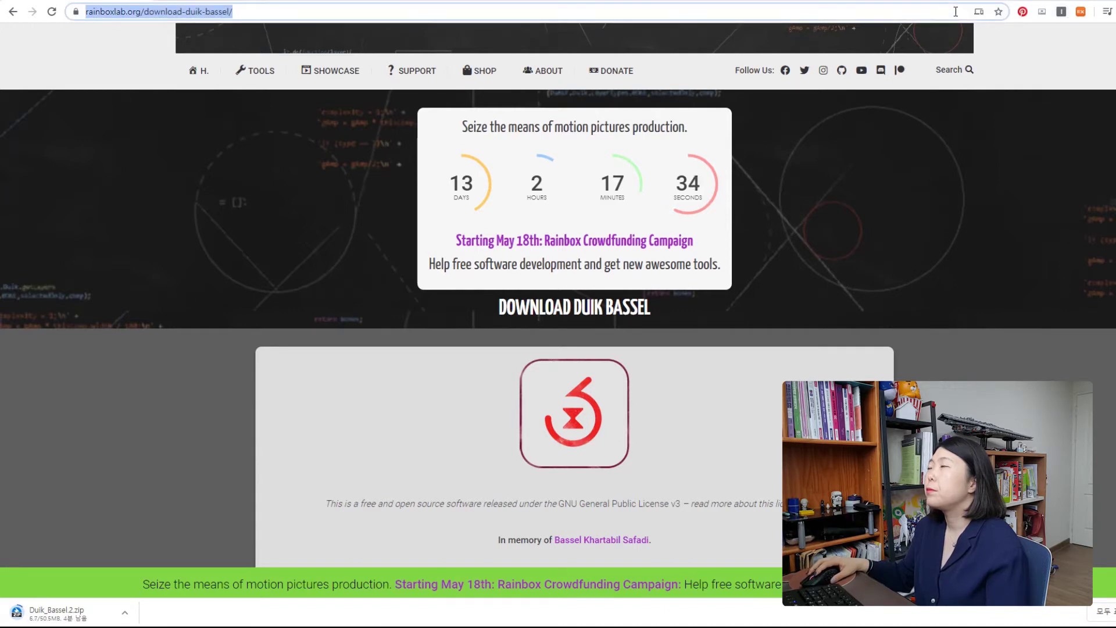
pyautogui.rightClick(1014, 64)
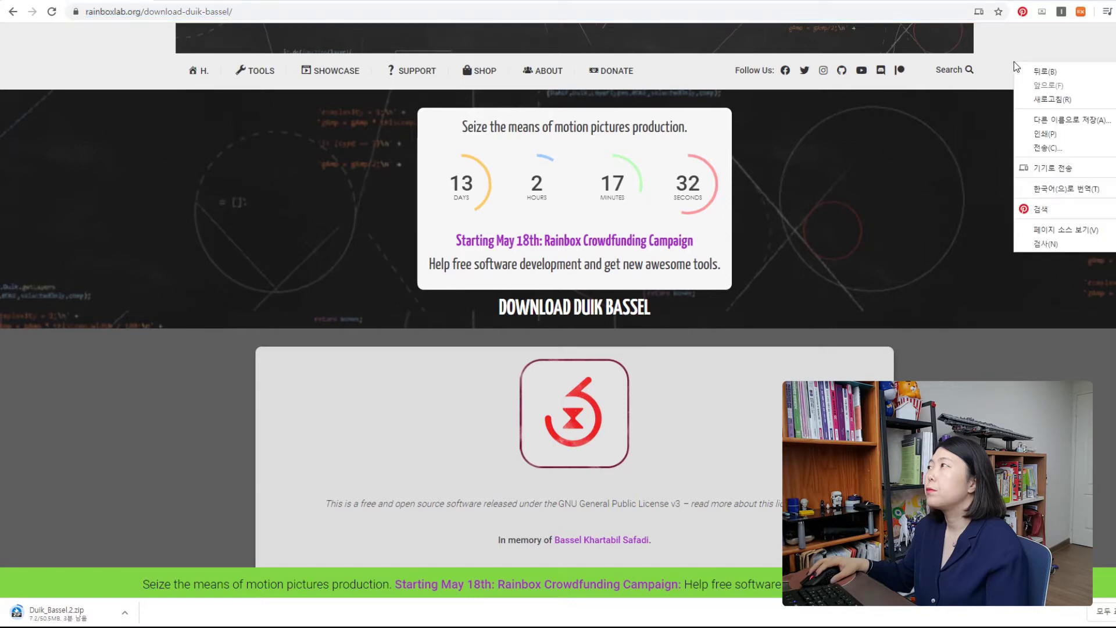
pyautogui.click(1046, 188)
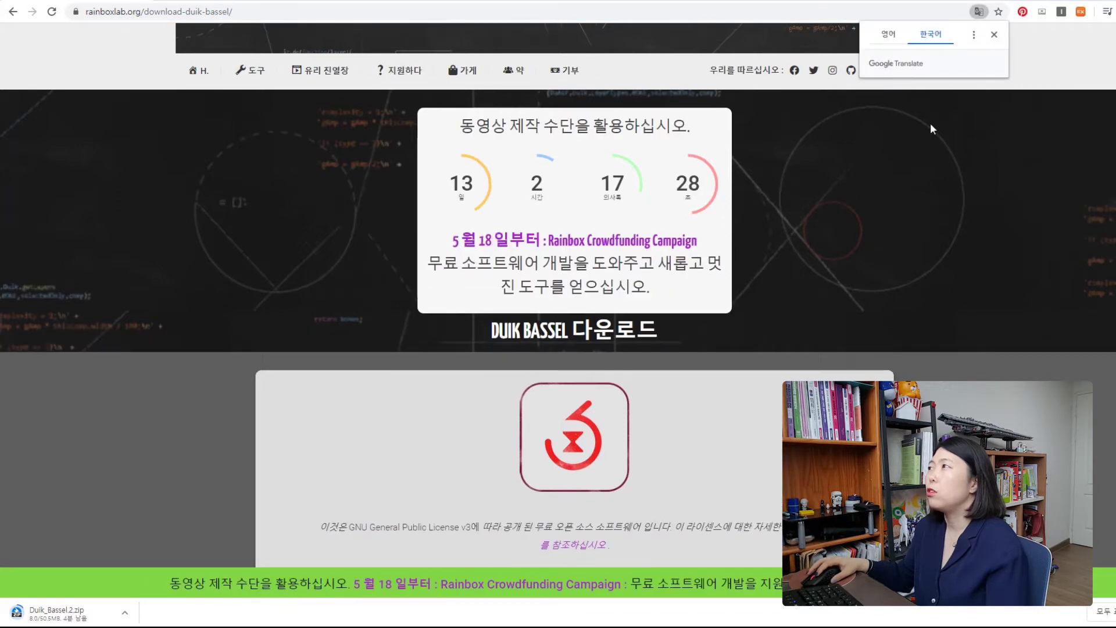
# Read the translated crowdfunding and support sections, highlighting the phrase about kind donations (당신의 친절한 기부금)
pyautogui.scroll(-5, 323, 513)
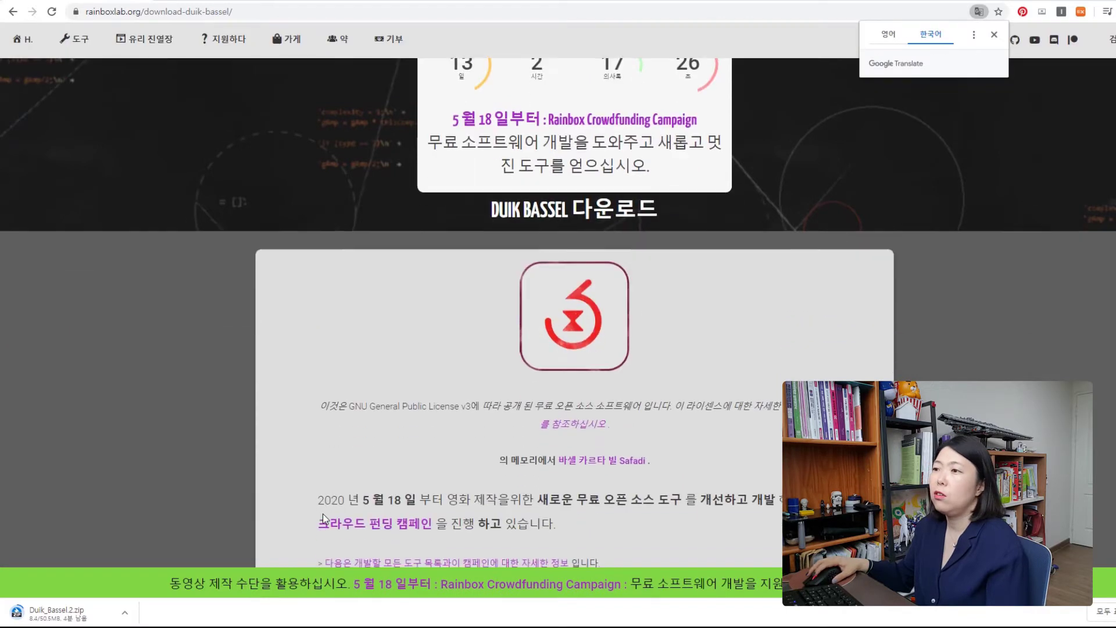
pyautogui.scroll(-1, 323, 514)
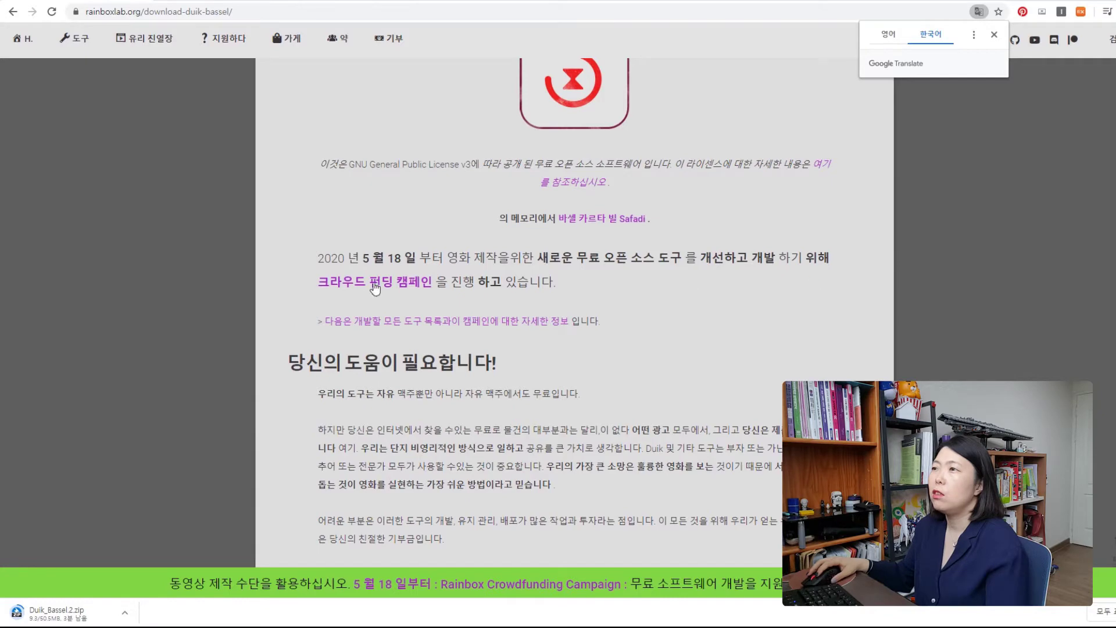
pyautogui.scroll(-1, 332, 552)
pyautogui.scroll(-2, 332, 552)
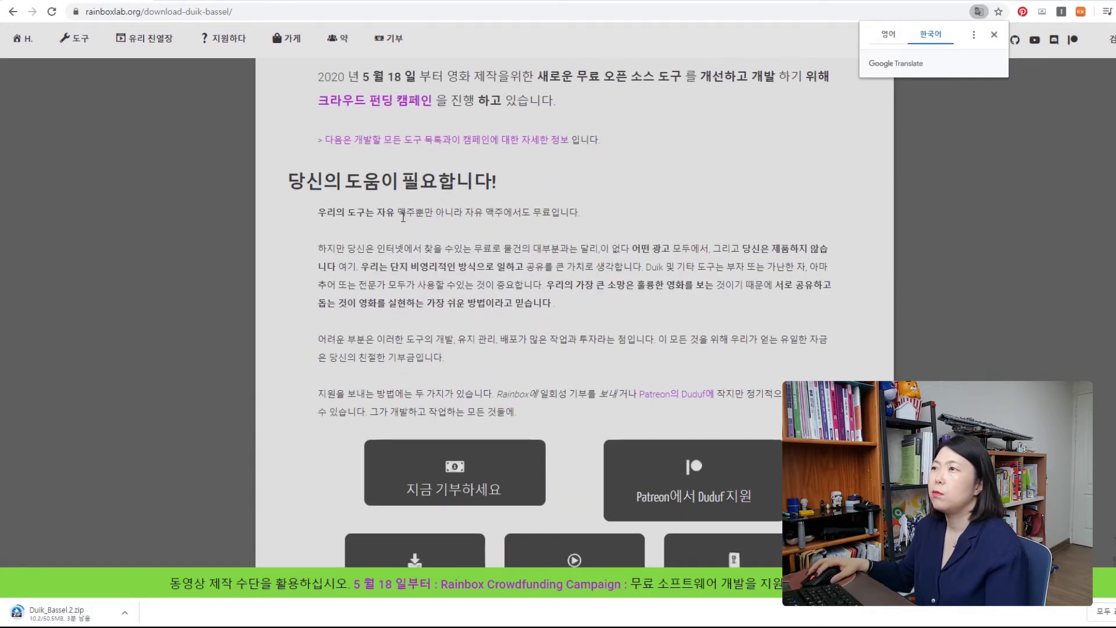
pyautogui.moveTo(400, 214); pyautogui.dragTo(433, 215)
pyautogui.click(445, 246)
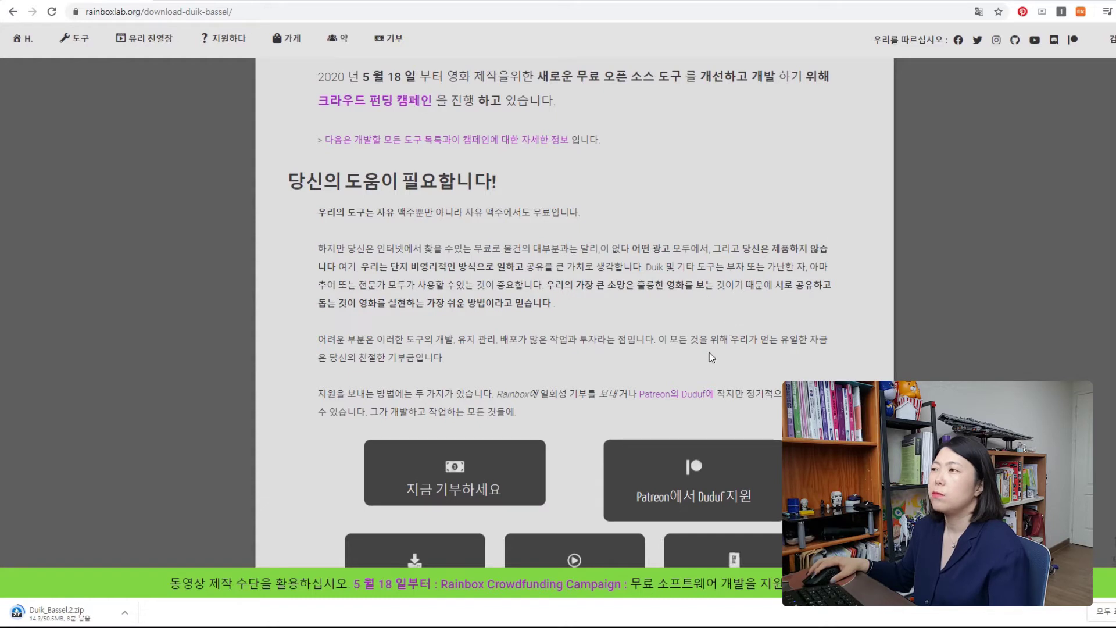
pyautogui.scroll(-1, 708, 352)
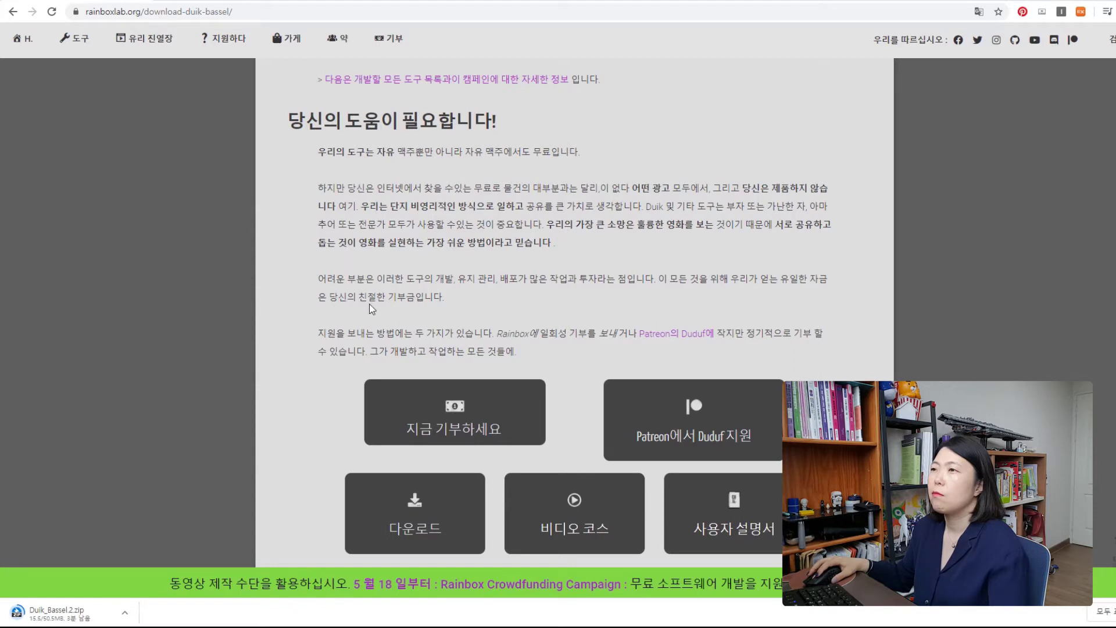
pyautogui.moveTo(332, 297); pyautogui.dragTo(415, 297)
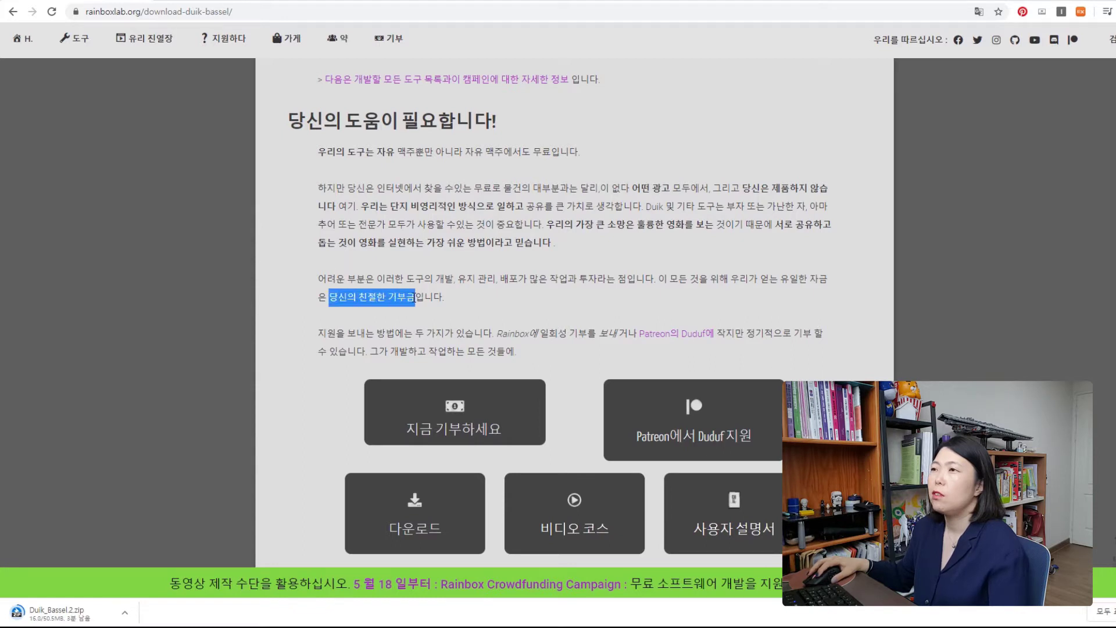
# Look through the rest of the translated page, from the donation and download options to the user guide and latest updates
pyautogui.scroll(-1, 414, 315)
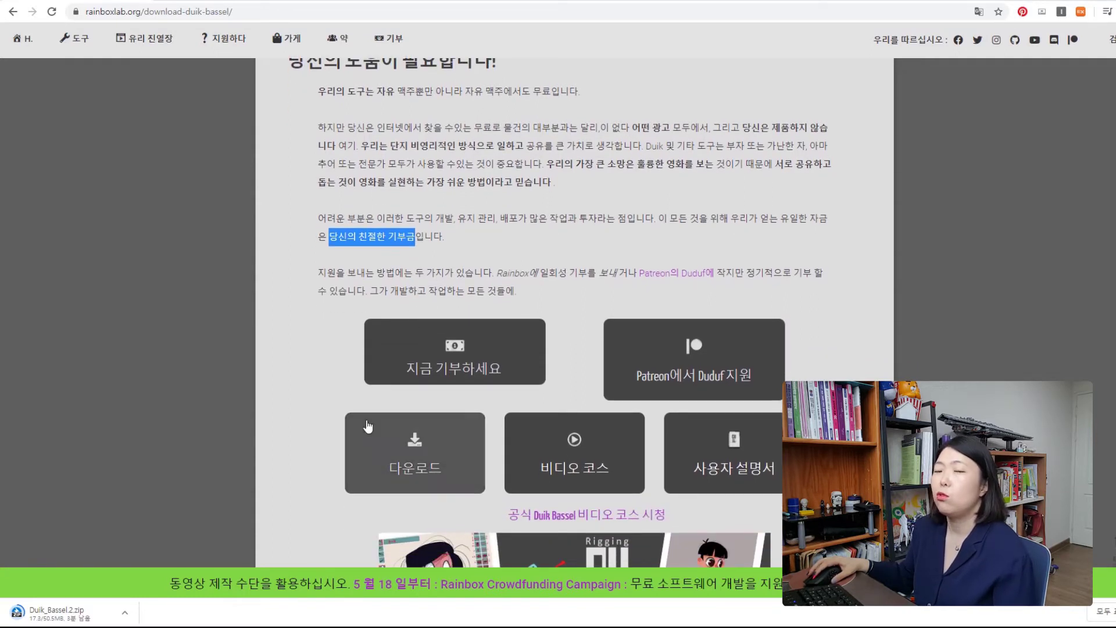
pyautogui.scroll(-10, 285, 401)
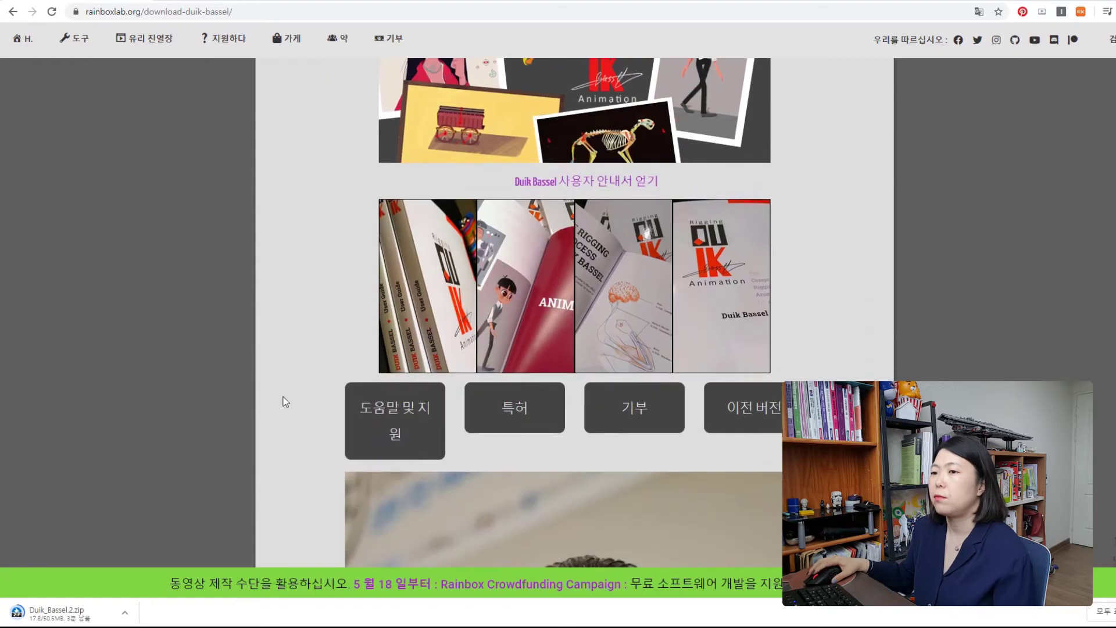
pyautogui.scroll(-3, 285, 401)
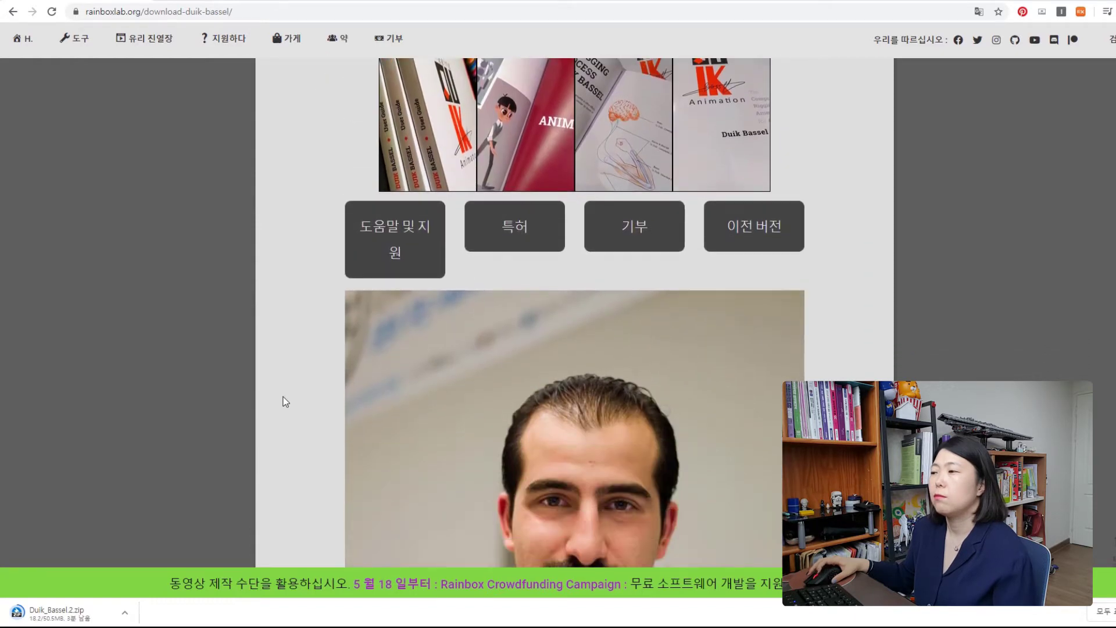
pyautogui.scroll(-8, 284, 401)
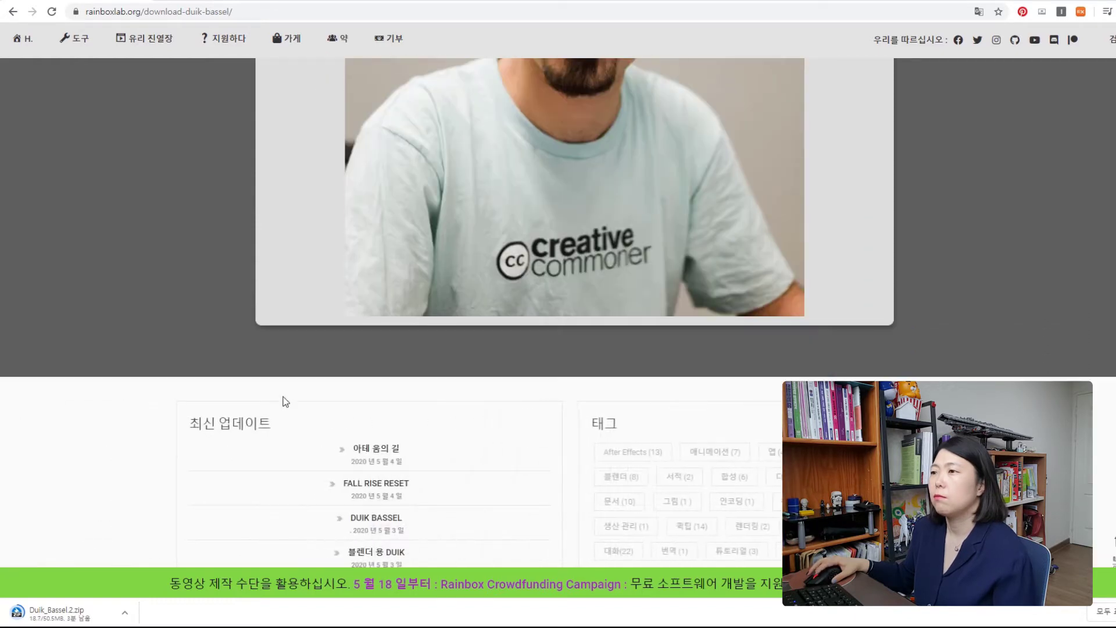
pyautogui.scroll(-3, 284, 401)
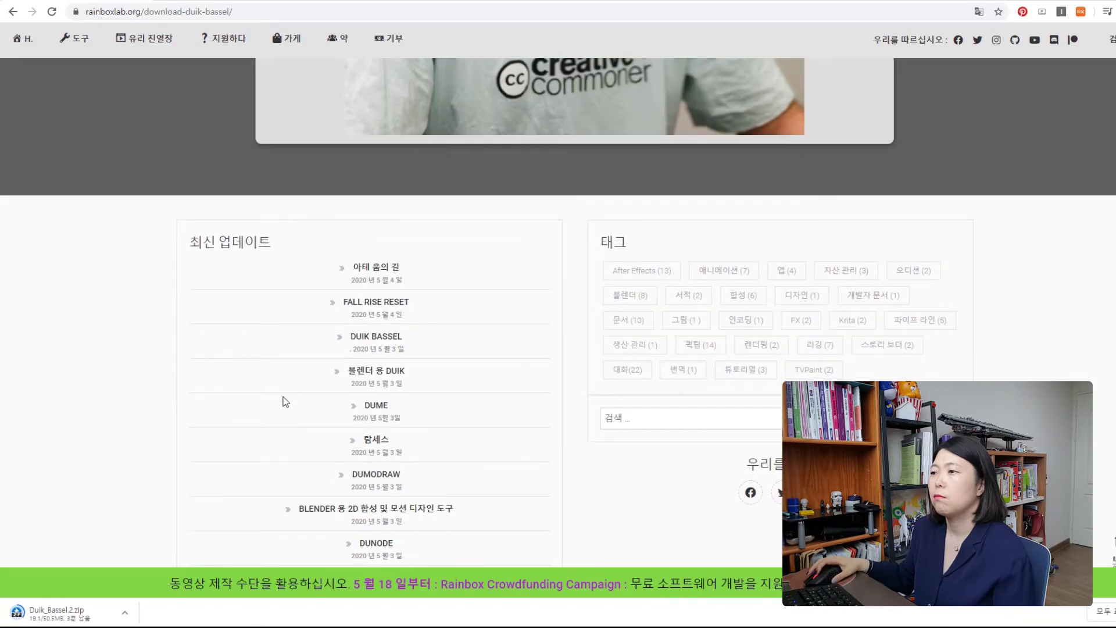
pyautogui.scroll(15, 285, 401)
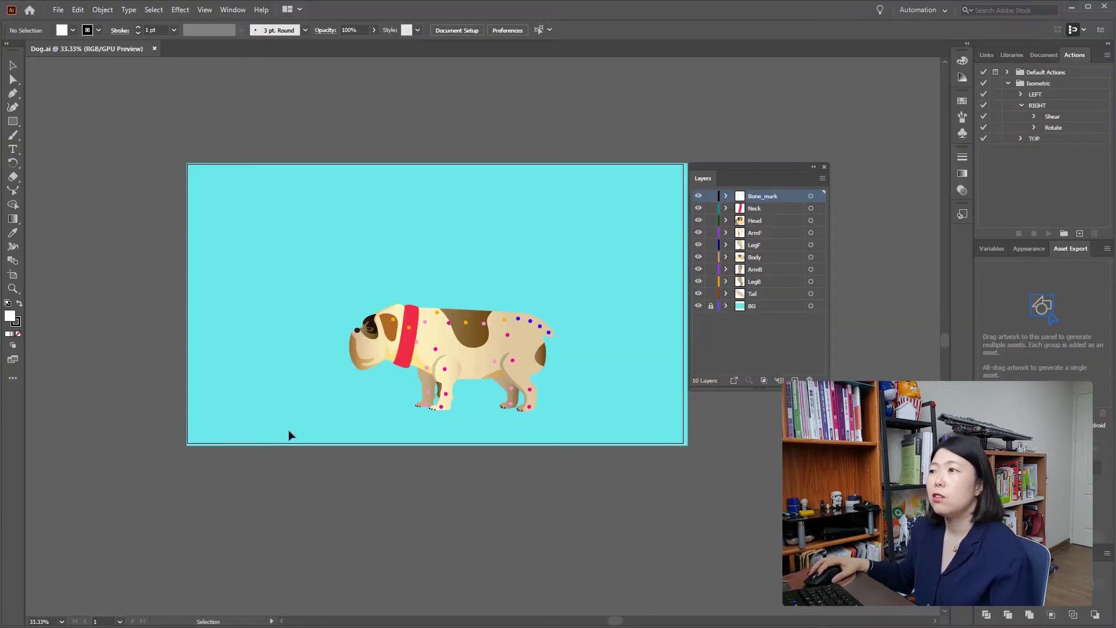
# Switch to Dog.ai in Illustrator, select the red collar and toggle the Neck layer's visibility to identify its artwork
pyautogui.scroll(1, 556, 379)
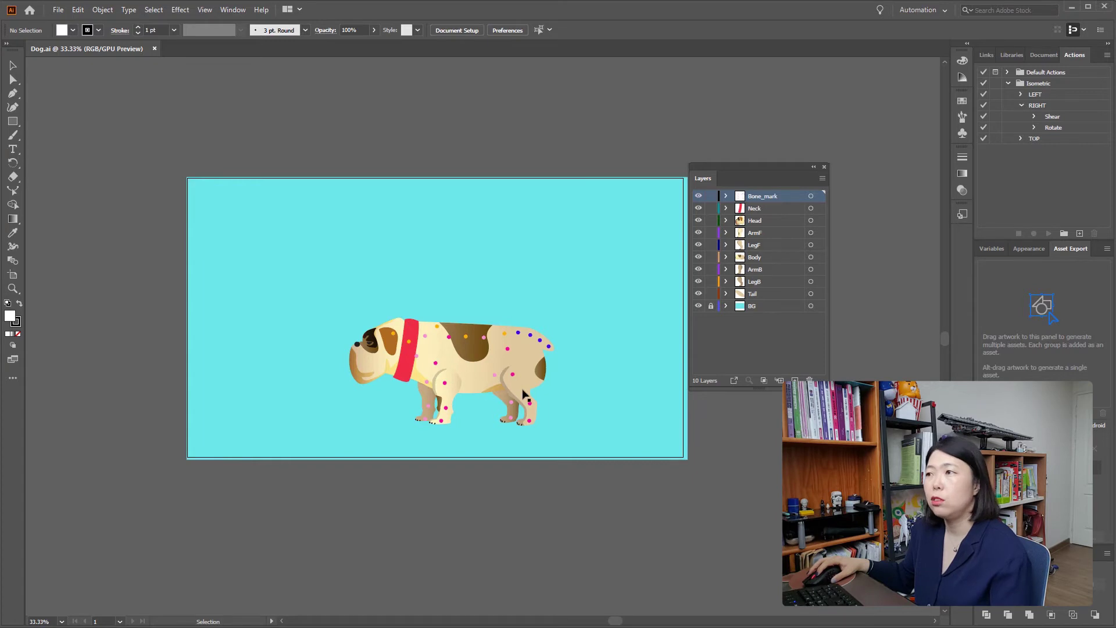
pyautogui.click(400, 368)
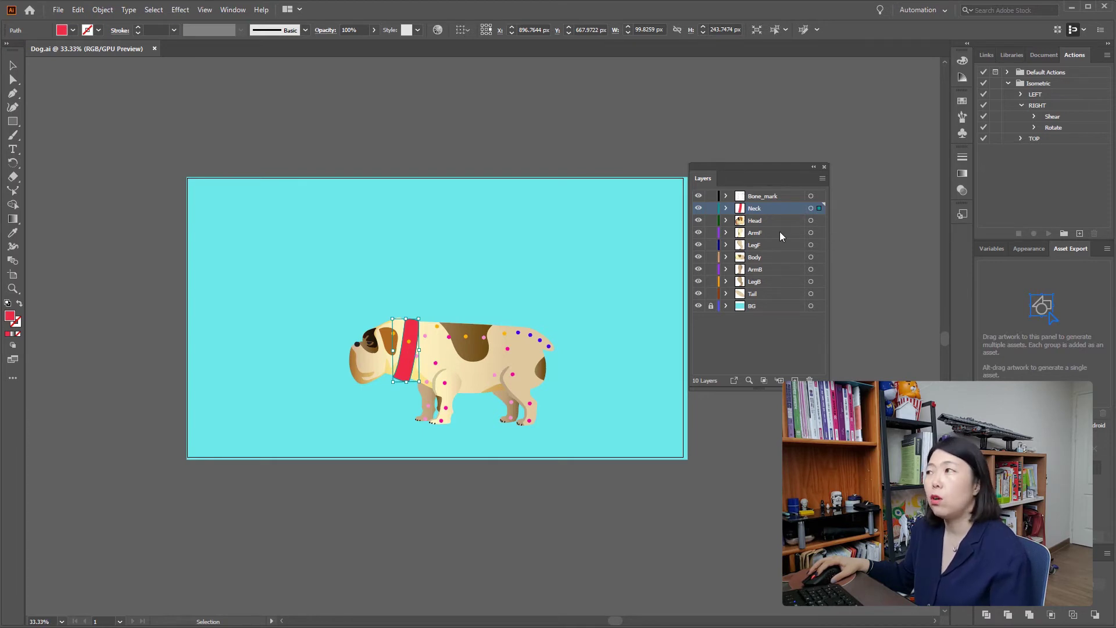
pyautogui.click(697, 209)
pyautogui.click(698, 209)
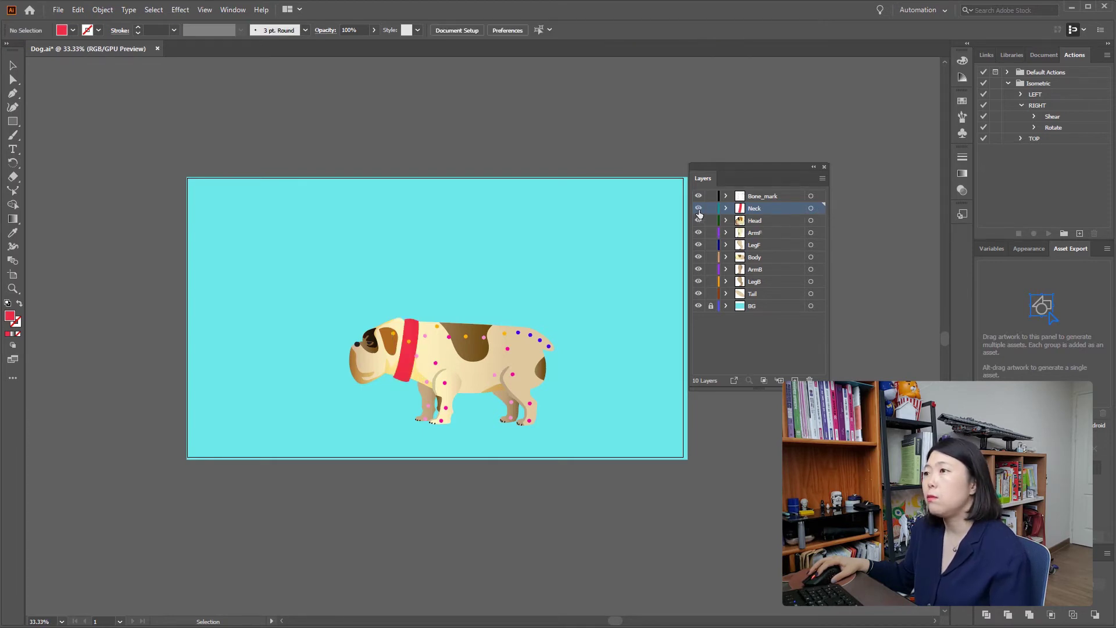
pyautogui.click(698, 209)
pyautogui.click(698, 209)
pyautogui.click(697, 210)
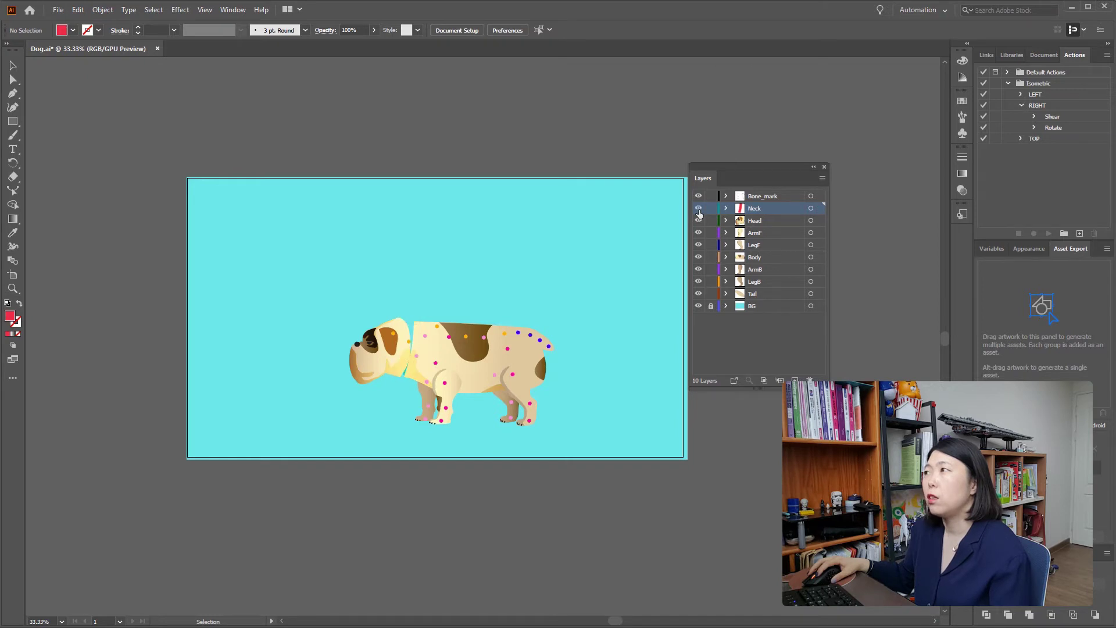
pyautogui.click(698, 209)
pyautogui.click(699, 212)
pyautogui.click(698, 212)
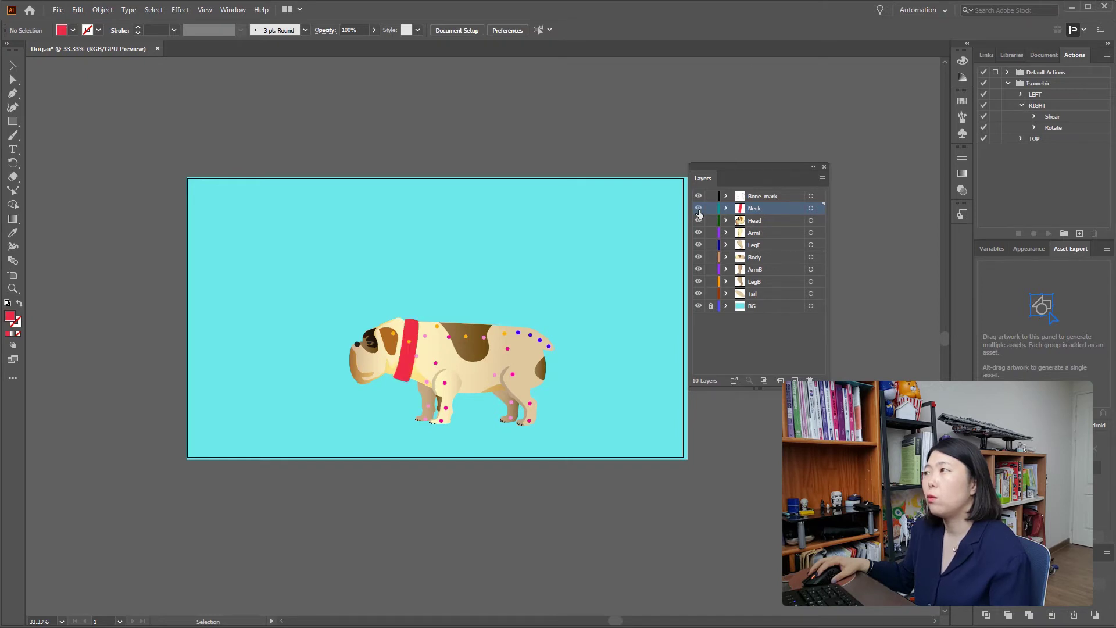
# Toggle the visibility of the Head layer and of the Neck layer again to compare their artwork
pyautogui.click(698, 223)
pyautogui.click(697, 223)
pyautogui.click(697, 222)
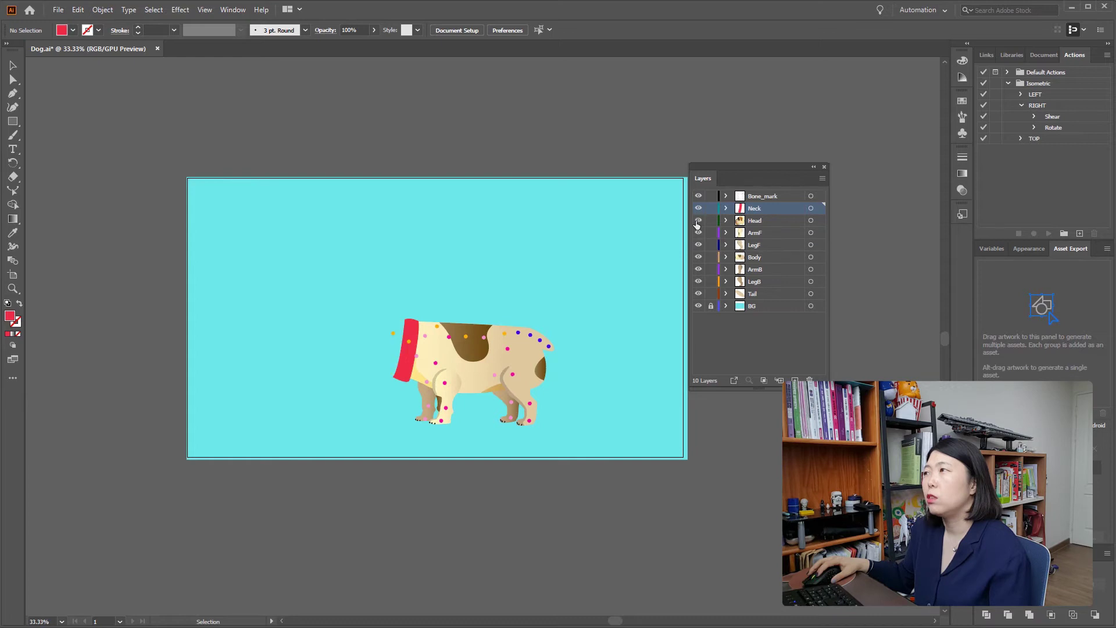
pyautogui.click(698, 222)
pyautogui.click(698, 210)
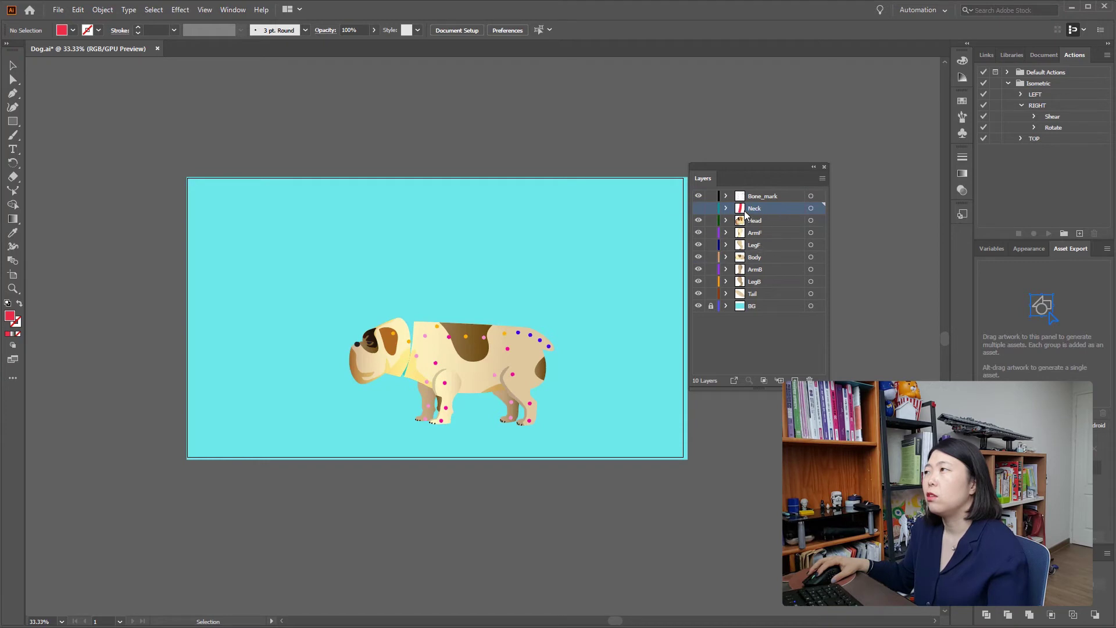
pyautogui.click(698, 208)
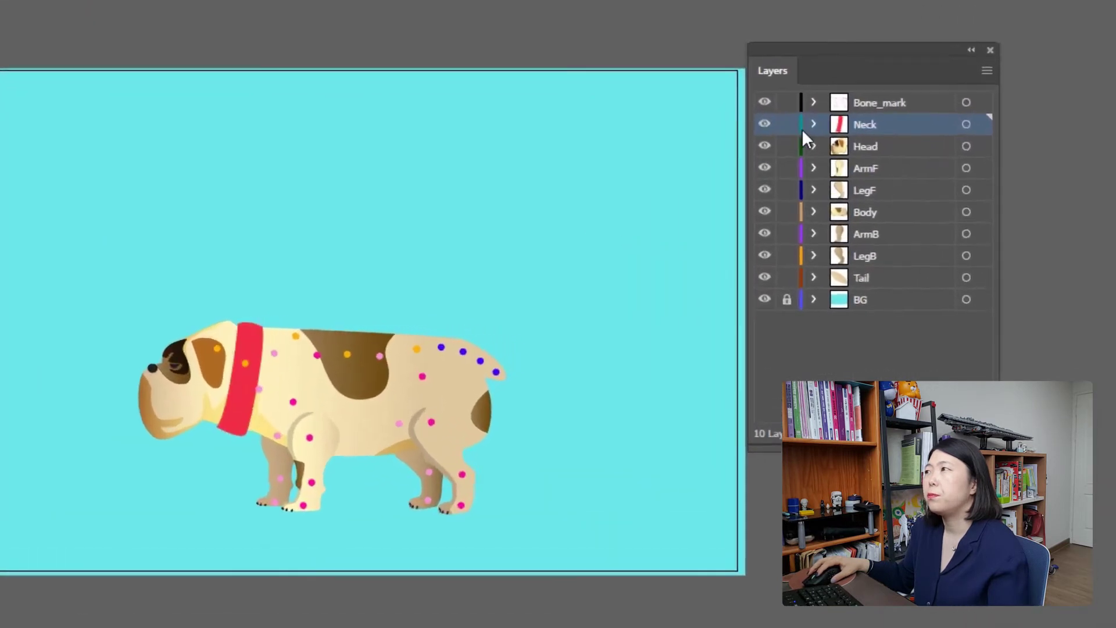
# Cut the red collar from the Neck layer, paste it in place on the Head layer and delete the empty Neck layer
pyautogui.click(218, 336)
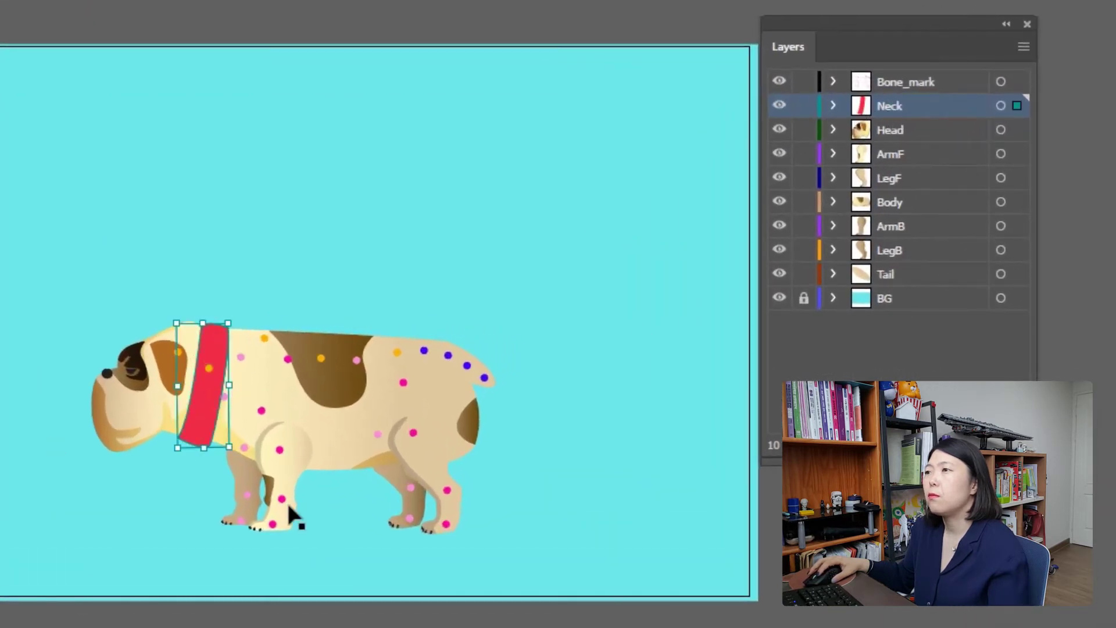
pyautogui.press('a')
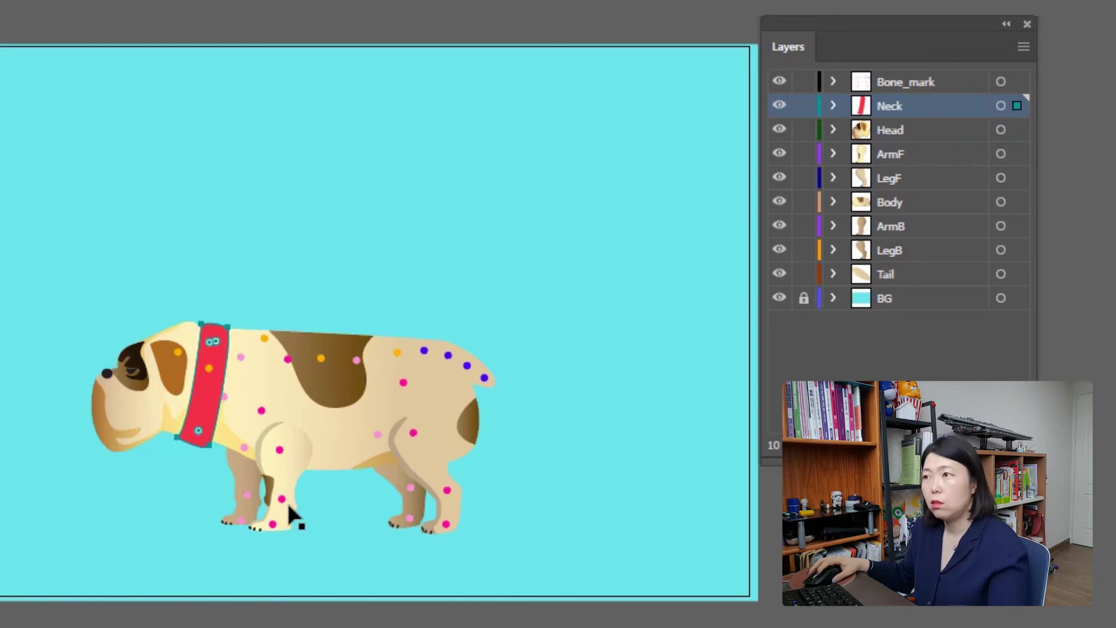
pyautogui.press('Delete')
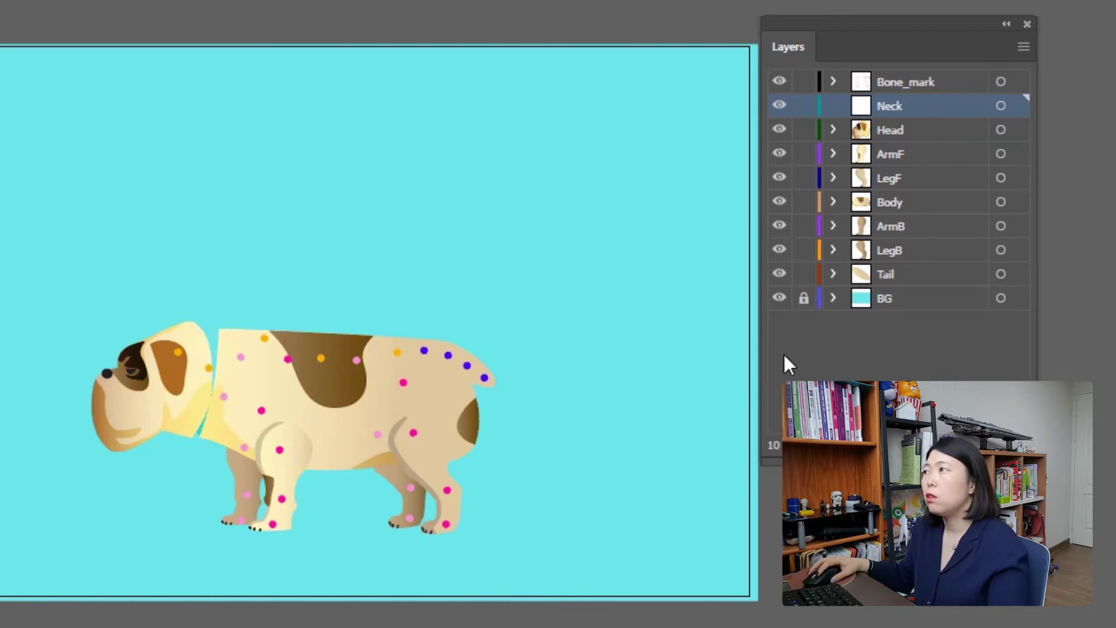
pyautogui.click(901, 130)
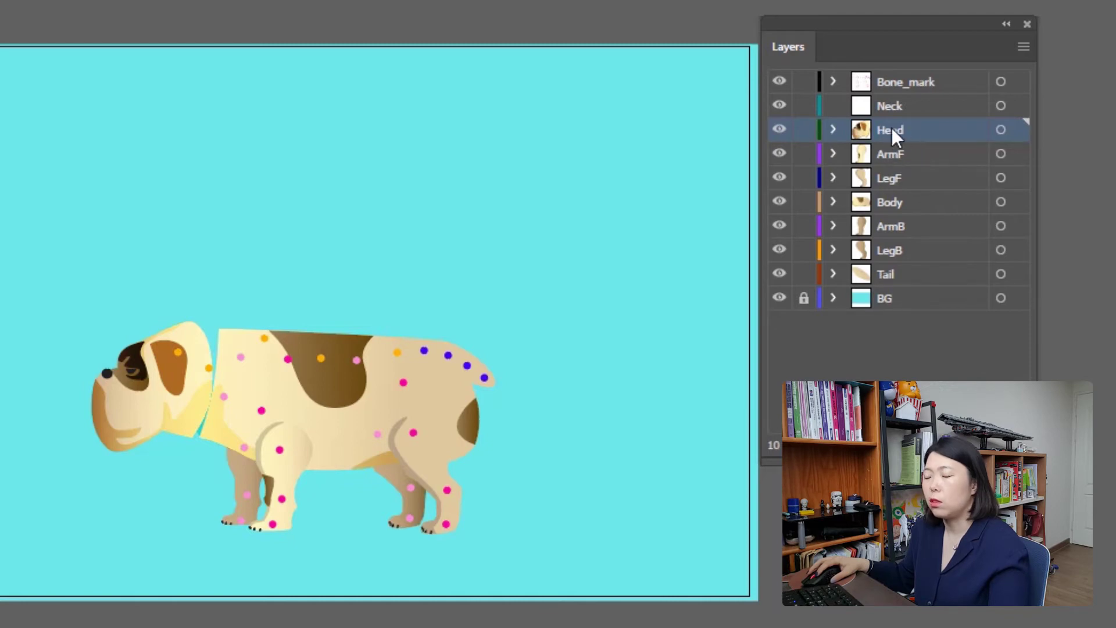
pyautogui.hotkey('ctrl', 'f')
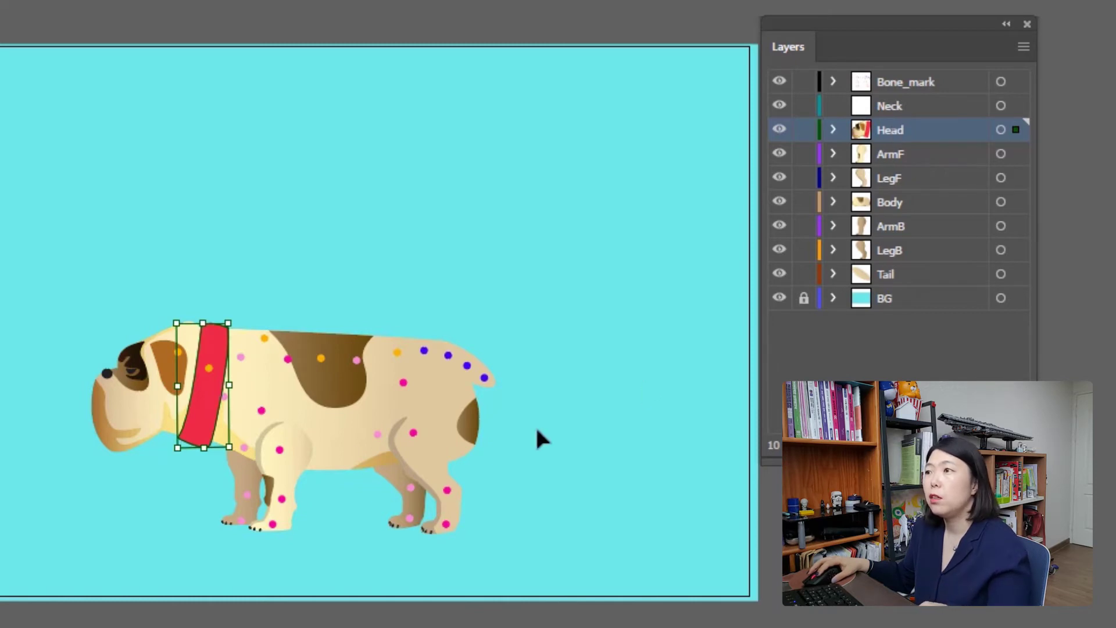
pyautogui.click(912, 109)
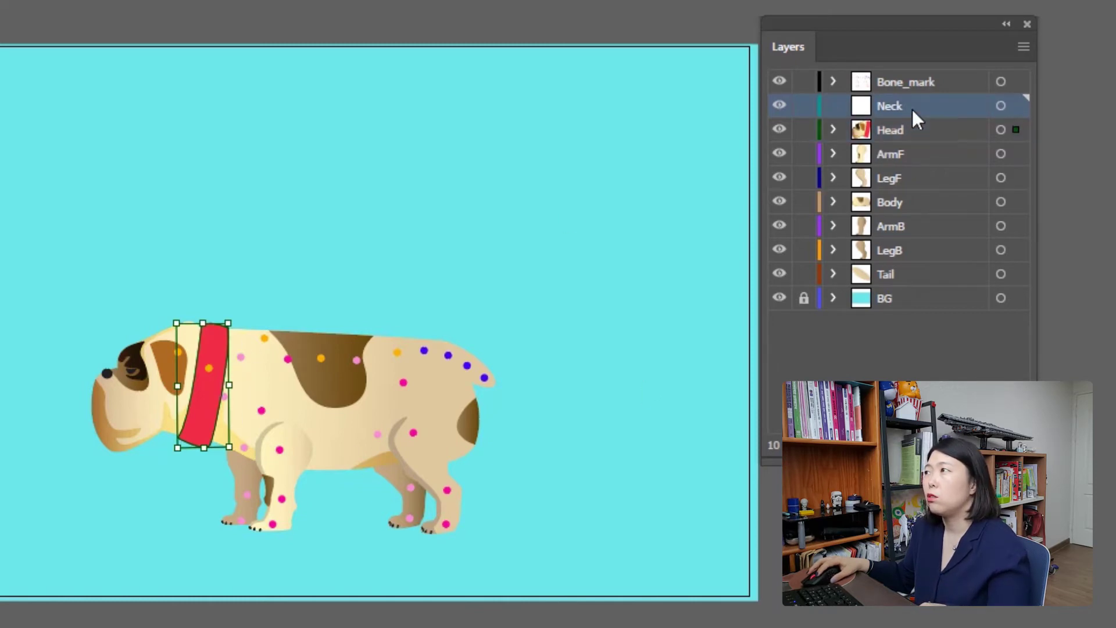
pyautogui.moveTo(949, 106); pyautogui.dragTo(1021, 445)
# Go through the ArmF, LegF and Body layers one by one, ending on the Head layer
pyautogui.click(910, 134)
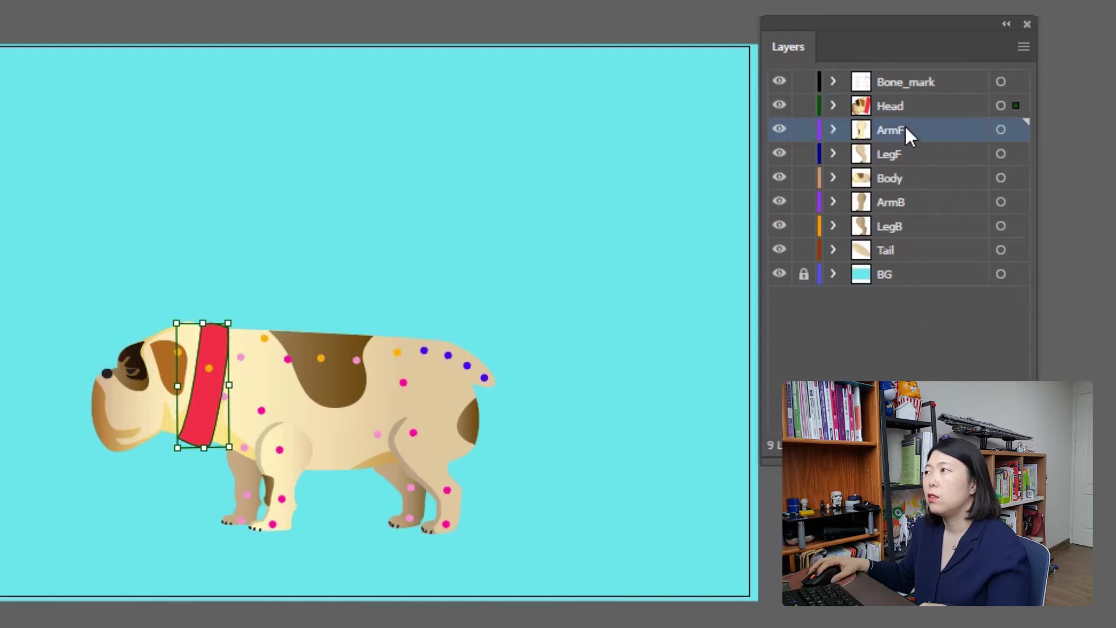
pyautogui.click(906, 151)
pyautogui.click(895, 134)
pyautogui.click(893, 154)
pyautogui.click(895, 176)
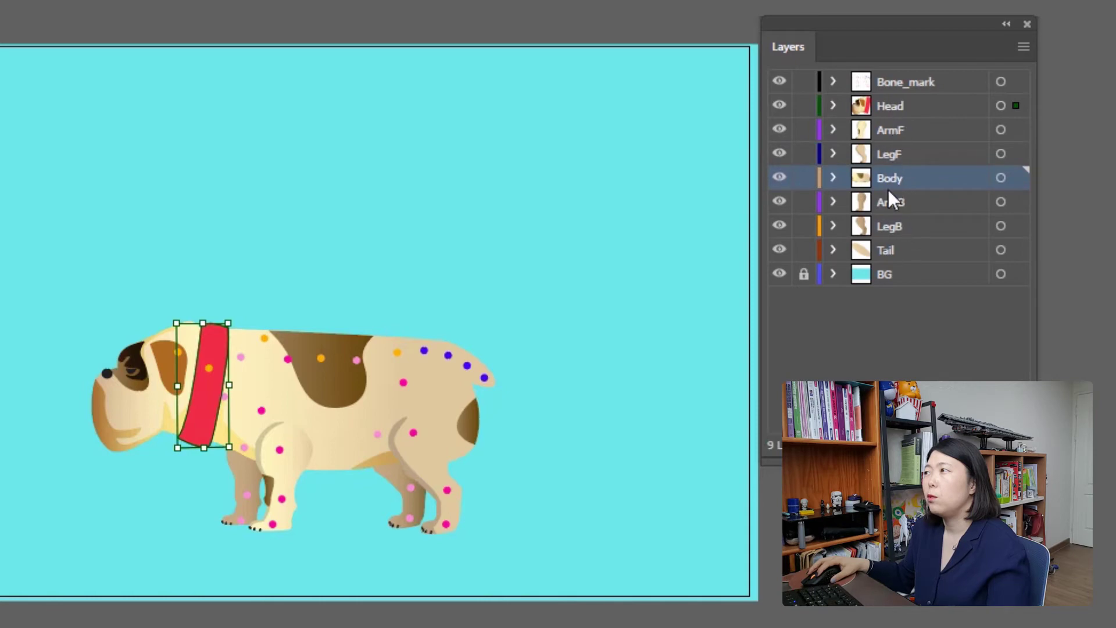
pyautogui.click(902, 108)
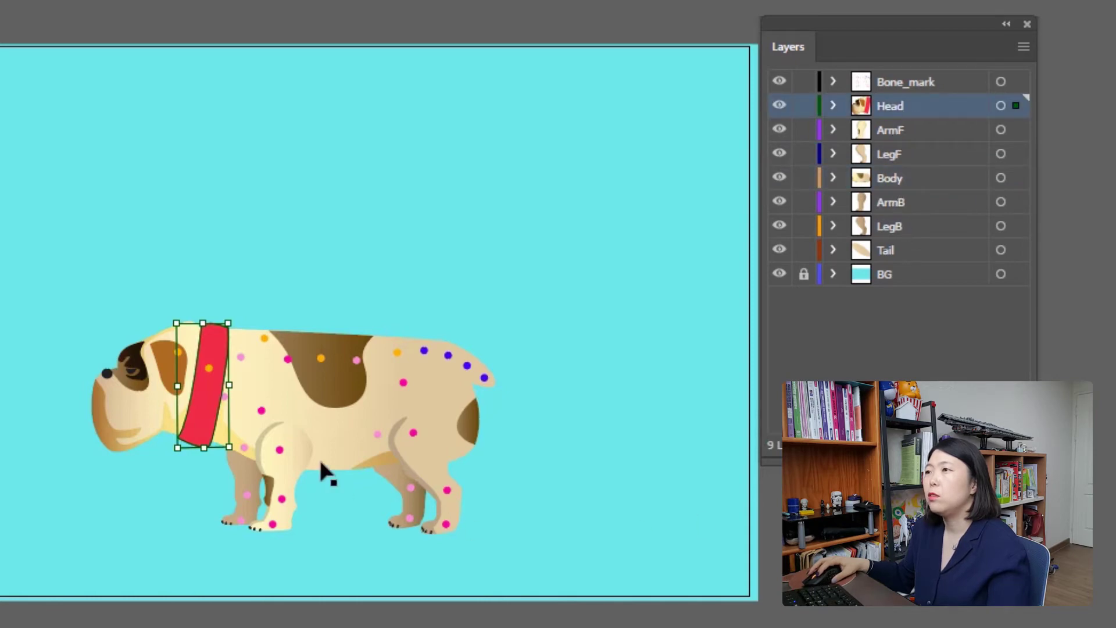
# Select the dog's head shape and pull its two rear anchor points back past the red collar, over the front of the body
pyautogui.click(133, 414)
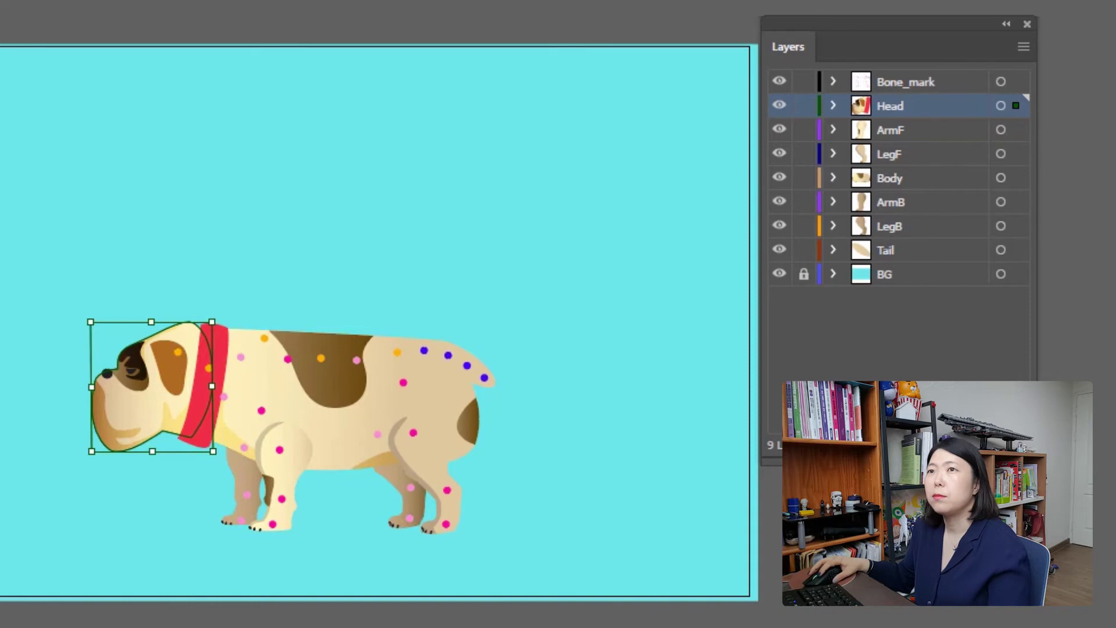
pyautogui.press('p')
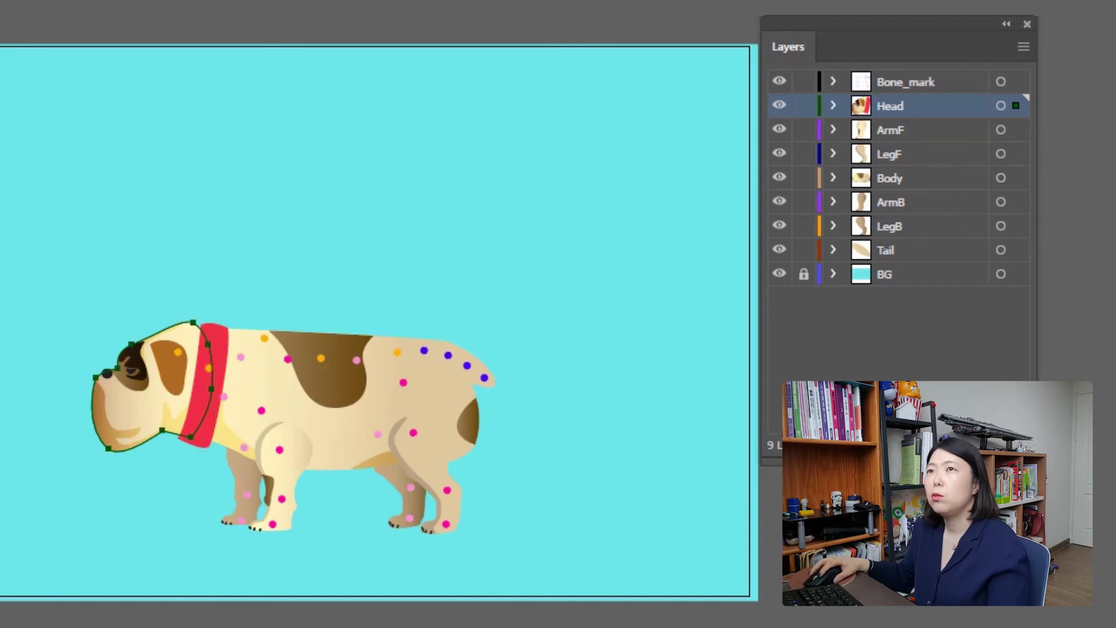
pyautogui.press('a')
pyautogui.click(208, 343)
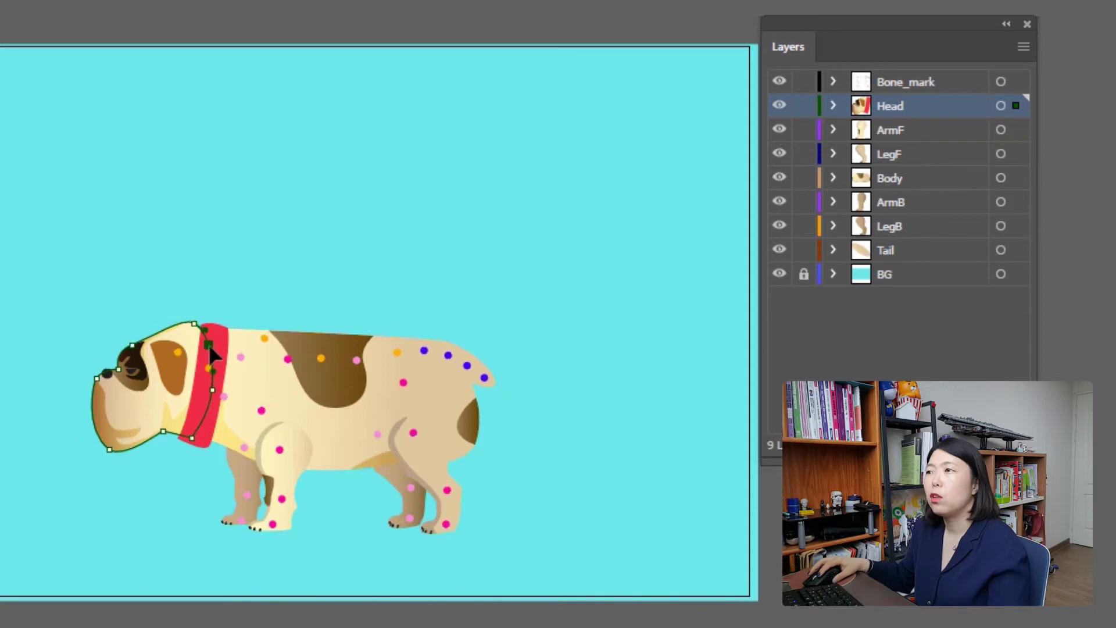
pyautogui.moveTo(210, 344); pyautogui.dragTo(239, 344)
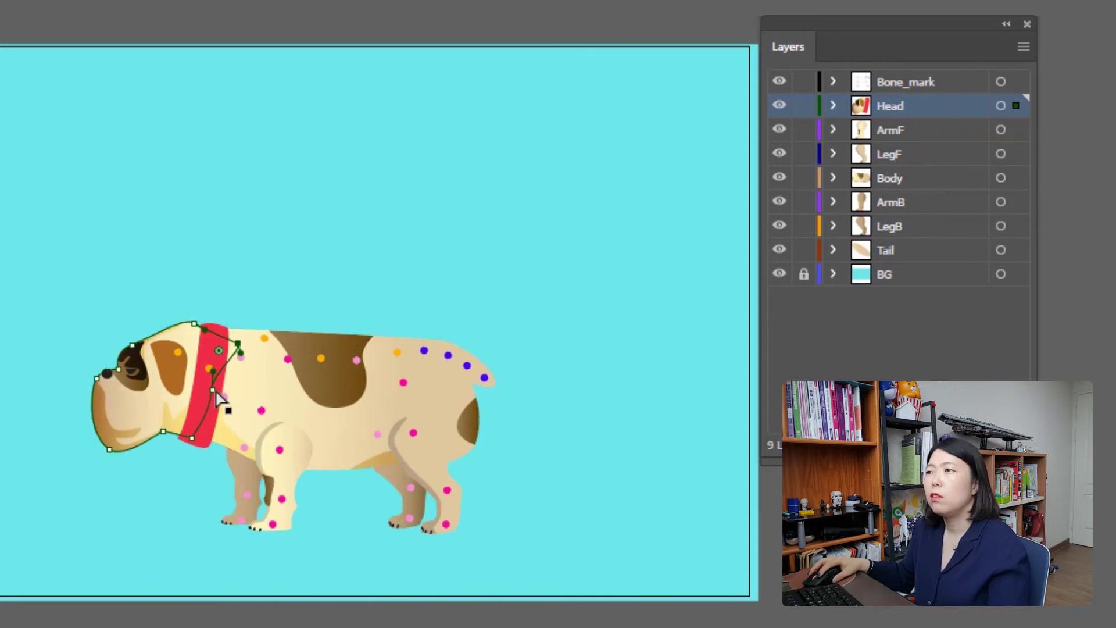
pyautogui.moveTo(213, 391); pyautogui.dragTo(248, 387)
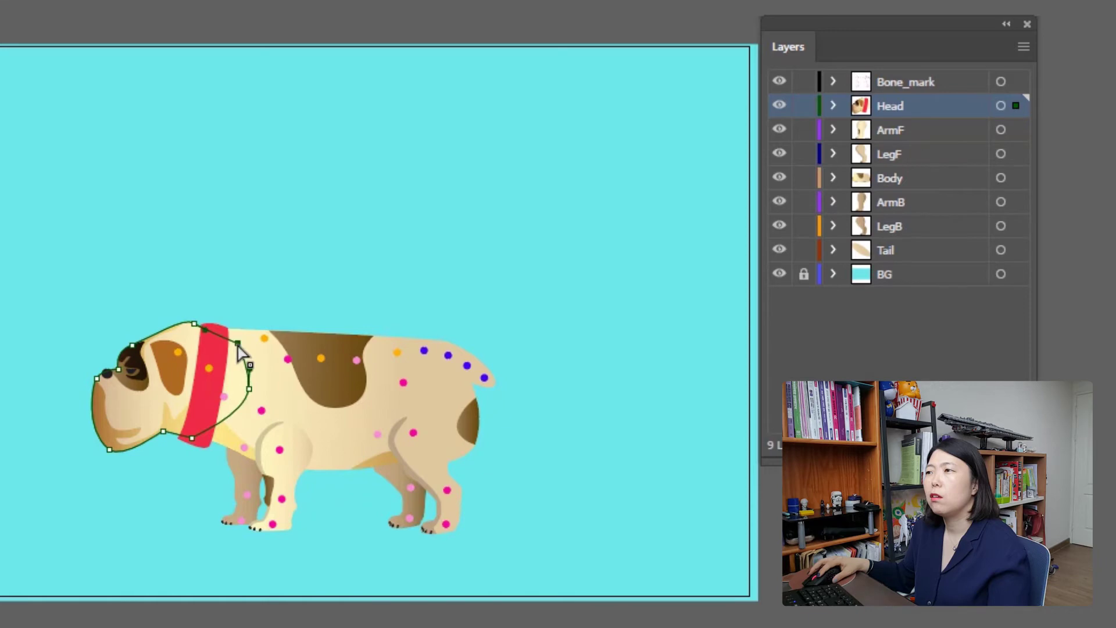
pyautogui.moveTo(238, 344); pyautogui.dragTo(233, 336)
pyautogui.moveTo(207, 329); pyautogui.dragTo(209, 330)
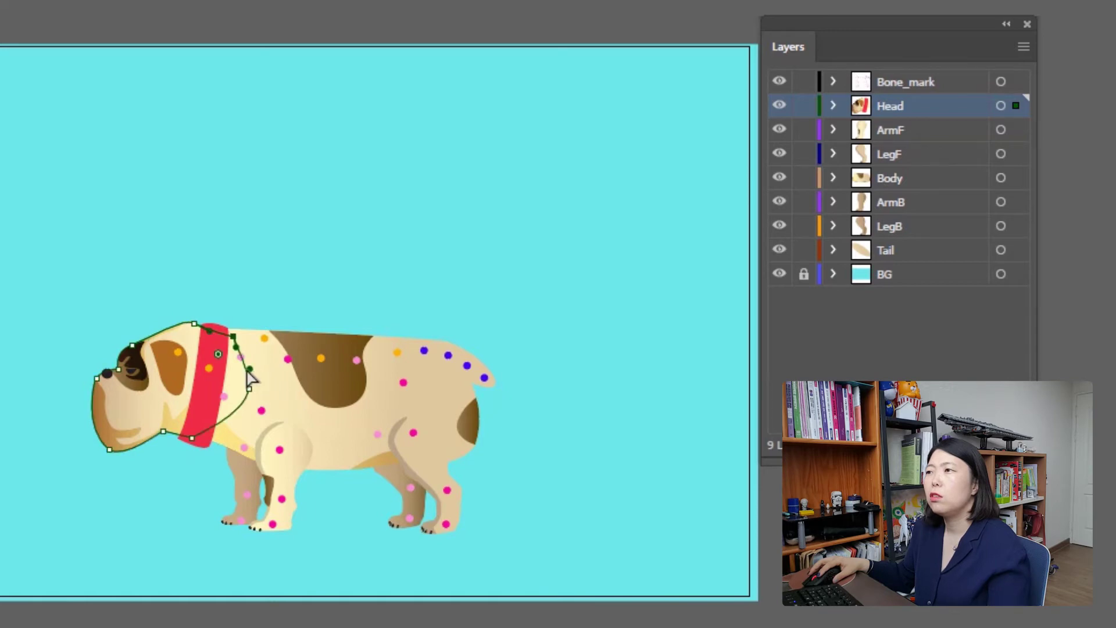
# Adjust the direction handles on the head shape's rear edge to round the extended neck outline
pyautogui.click(253, 371)
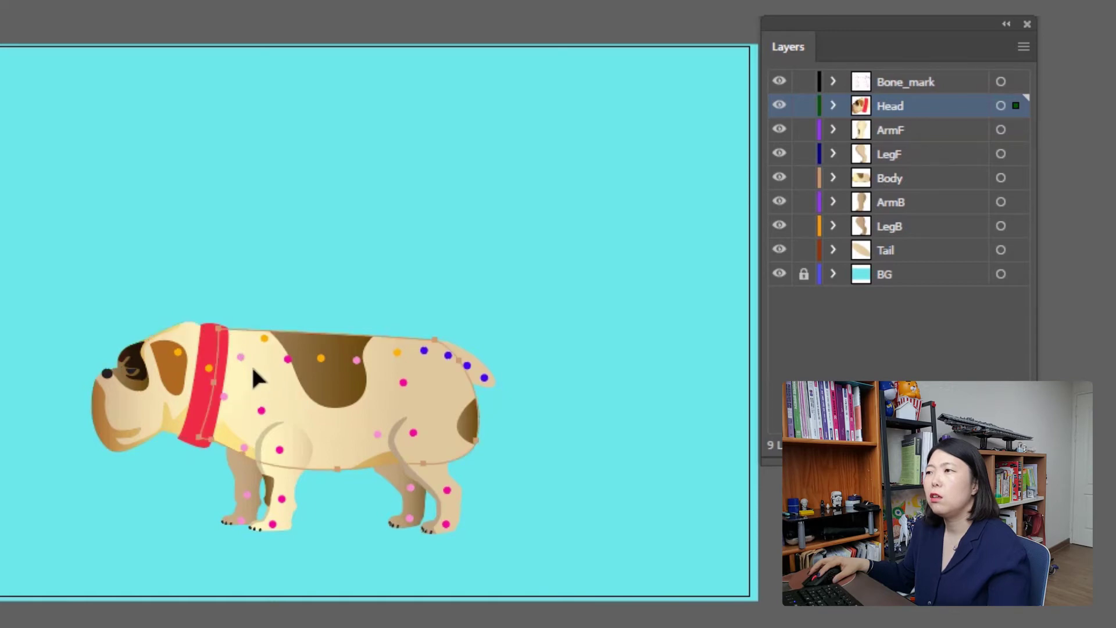
pyautogui.click(145, 383)
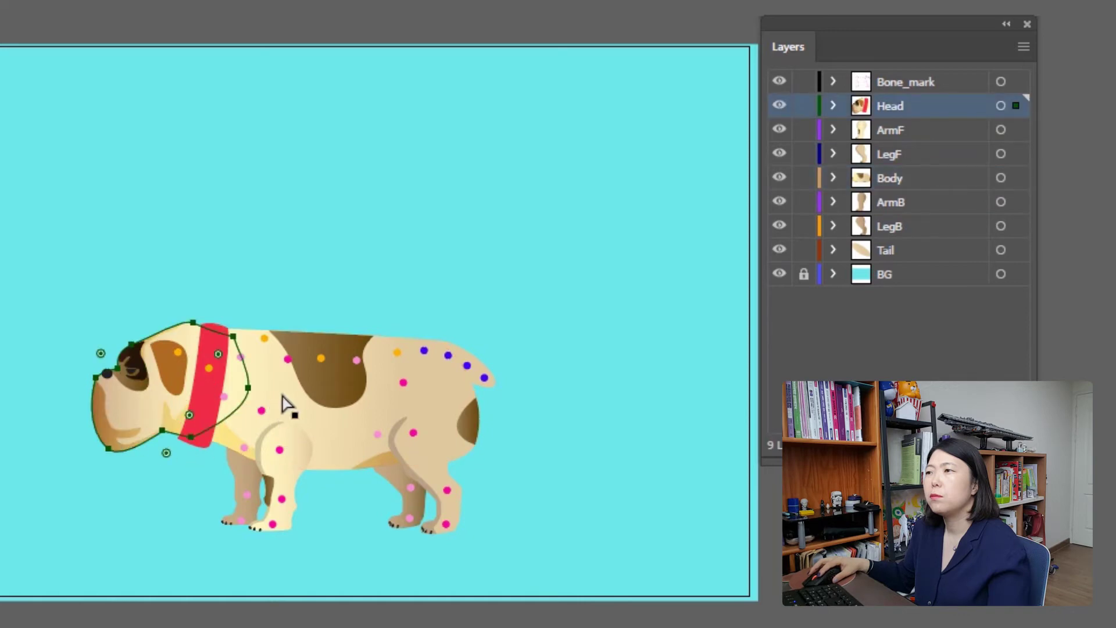
pyautogui.click(249, 374)
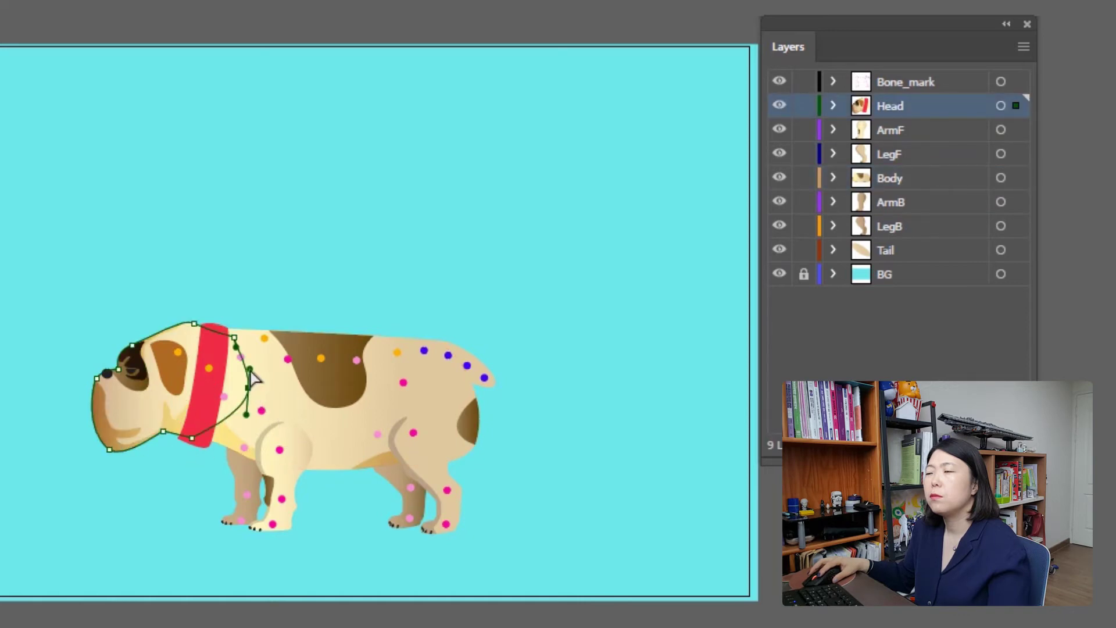
pyautogui.moveTo(250, 374); pyautogui.dragTo(281, 356)
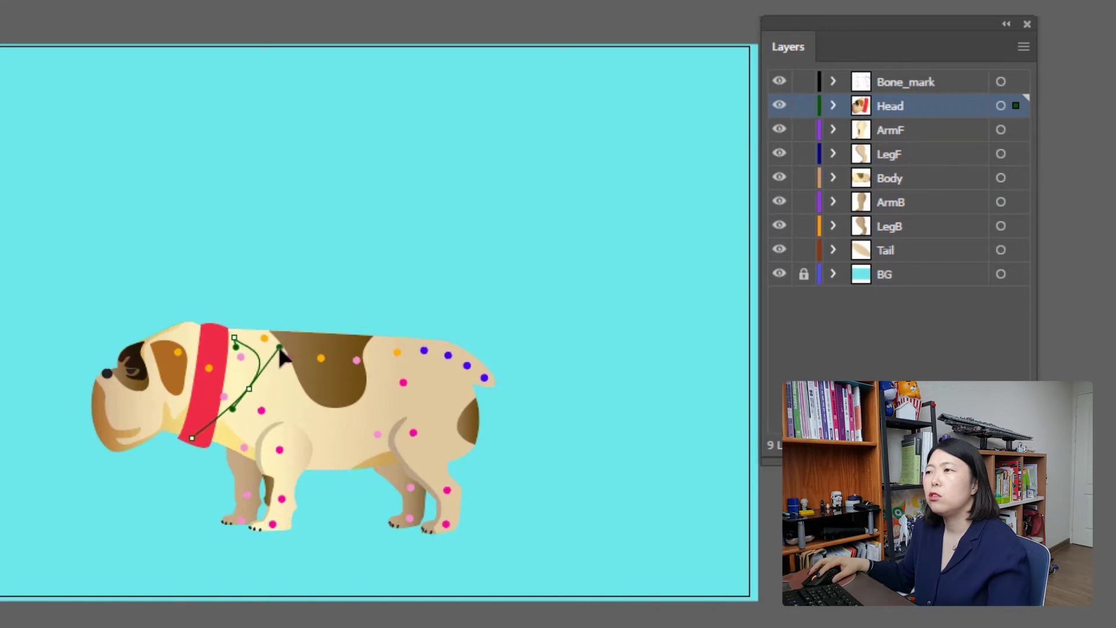
pyautogui.click(232, 345)
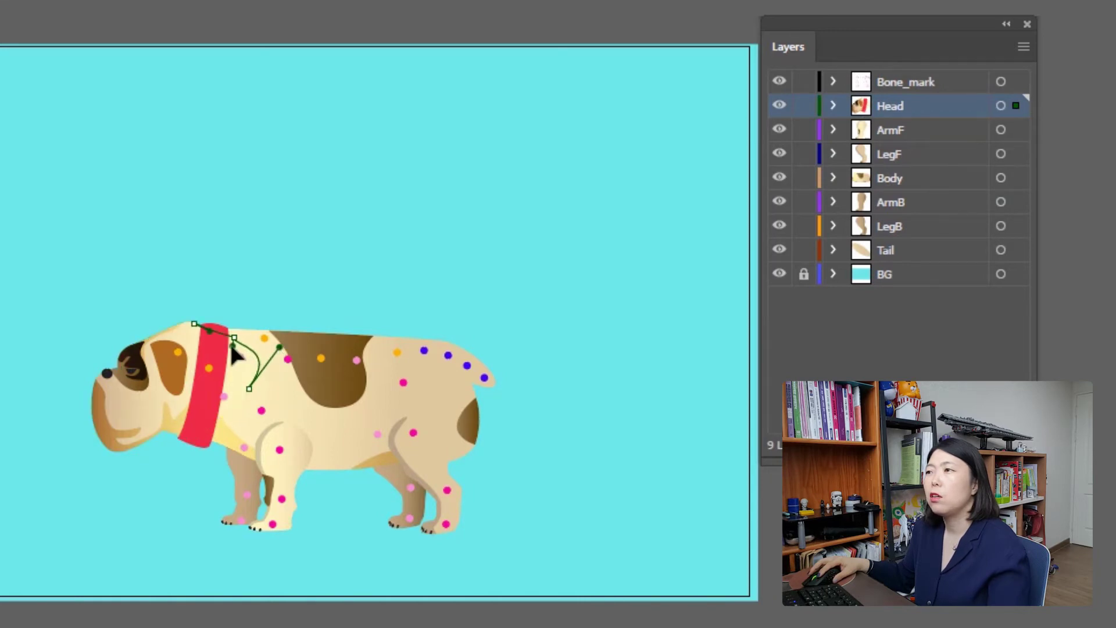
pyautogui.moveTo(233, 347); pyautogui.dragTo(254, 347)
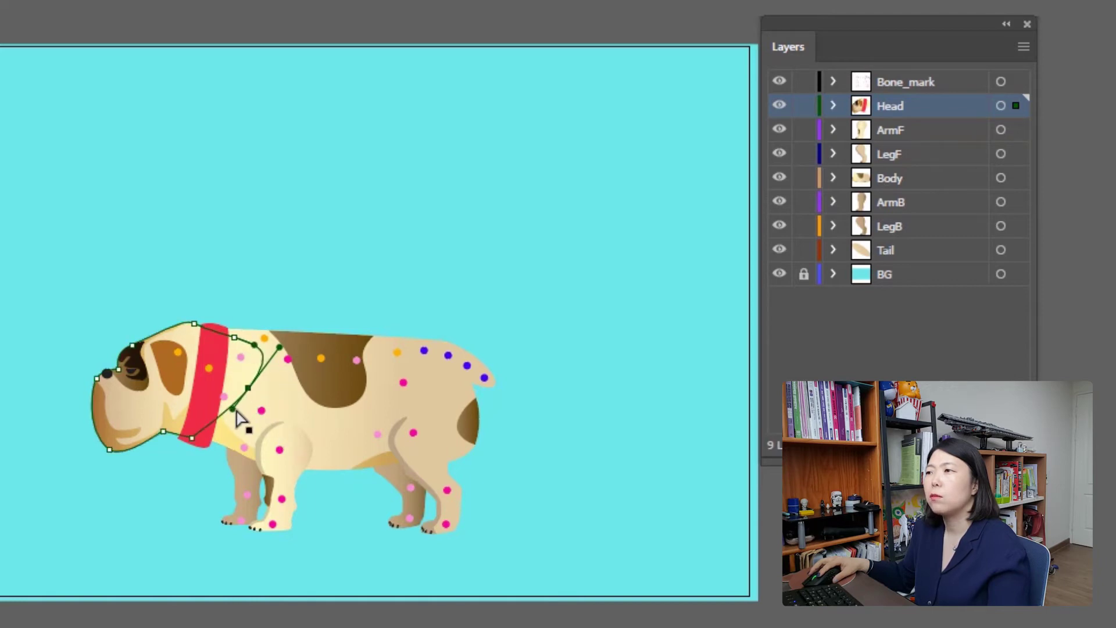
pyautogui.moveTo(234, 409); pyautogui.dragTo(229, 449)
pyautogui.click(228, 446)
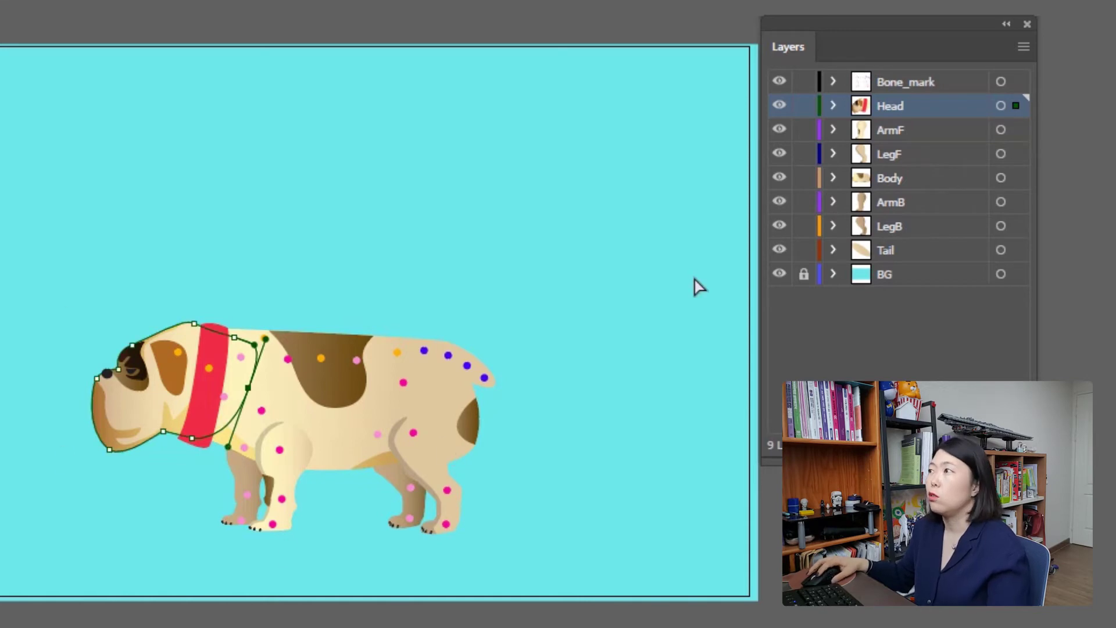
# Select the main body shape on the Body layer and toggle the Head layer's visibility, leaving Head hidden
pyautogui.click(908, 184)
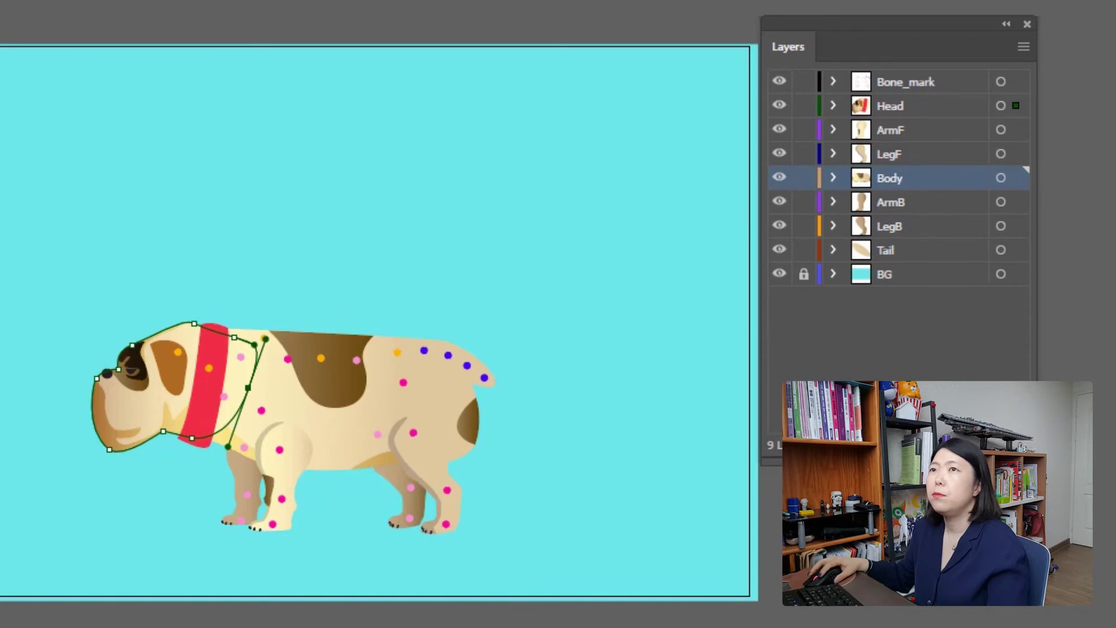
pyautogui.press('v')
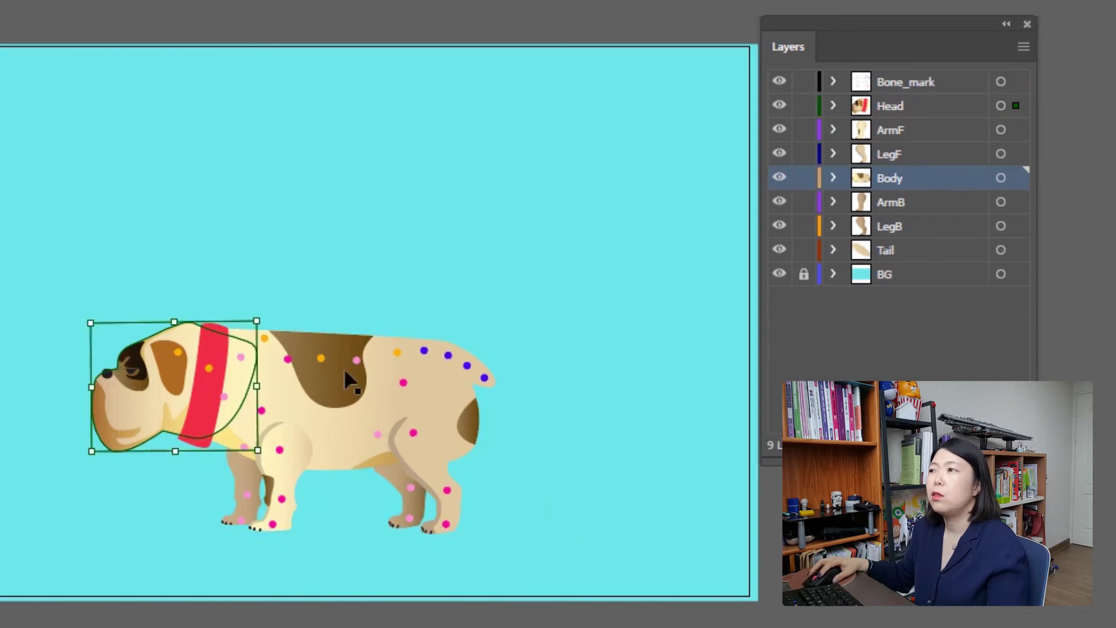
pyautogui.click(385, 409)
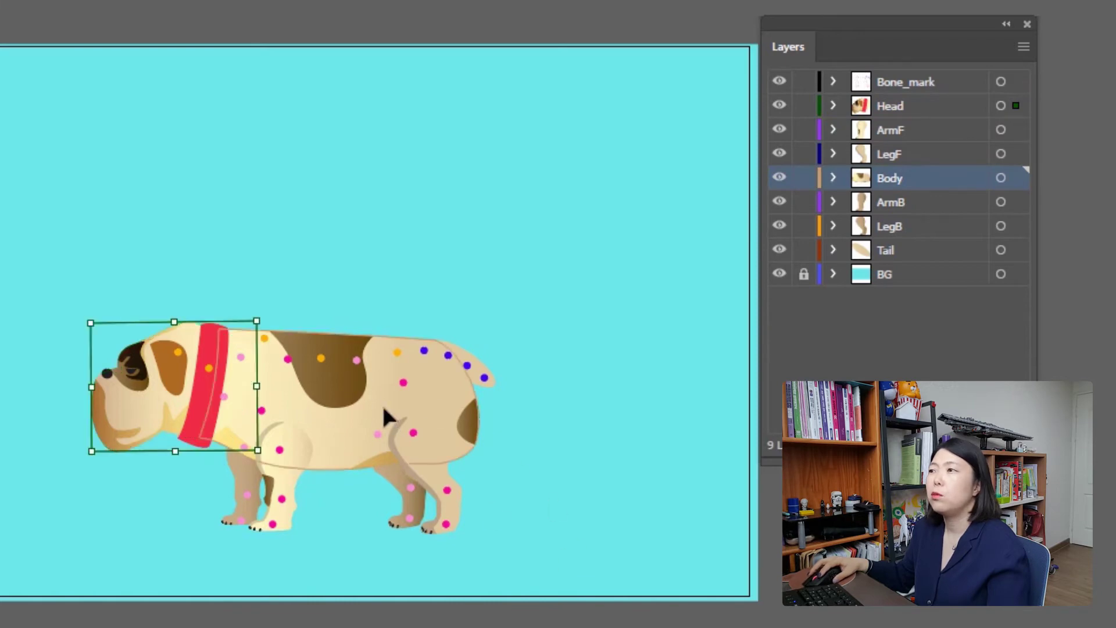
pyautogui.click(778, 106)
pyautogui.click(778, 107)
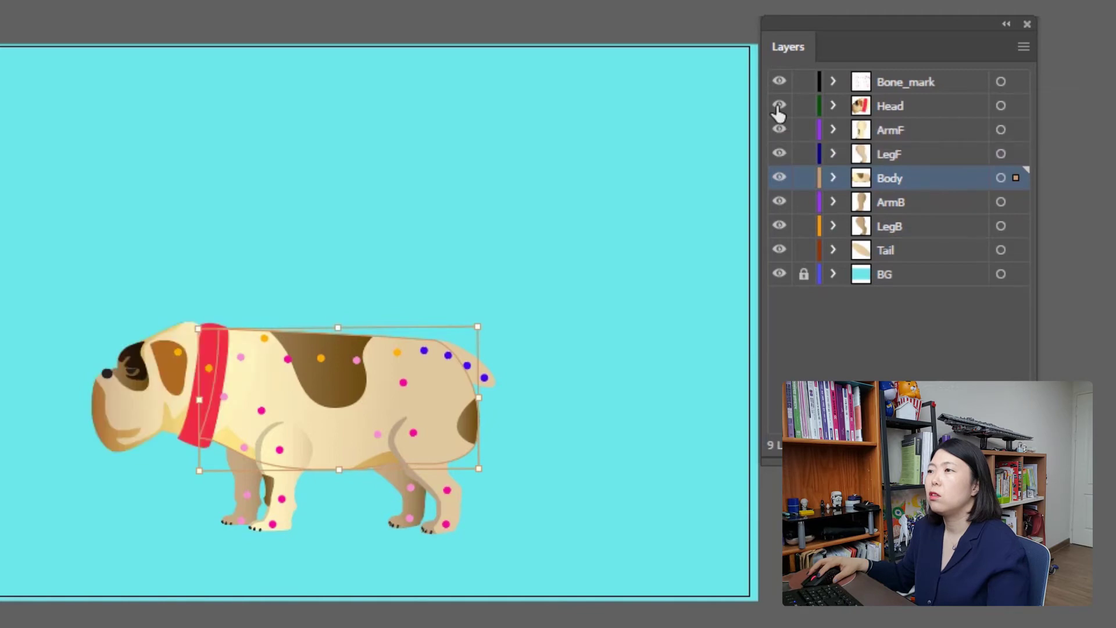
pyautogui.click(778, 106)
pyautogui.click(778, 106)
pyautogui.click(778, 106)
pyautogui.click(778, 106)
pyautogui.click(778, 110)
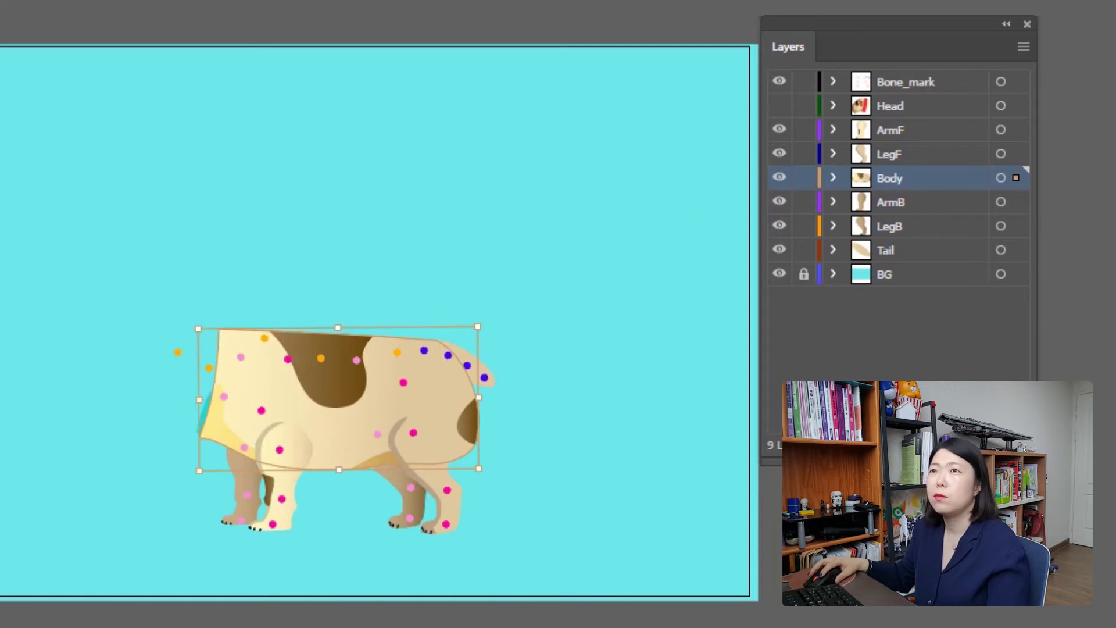
# Extend the body shape's front edge forward into the head area and adjust its handles to form a rounded end
pyautogui.press('a')
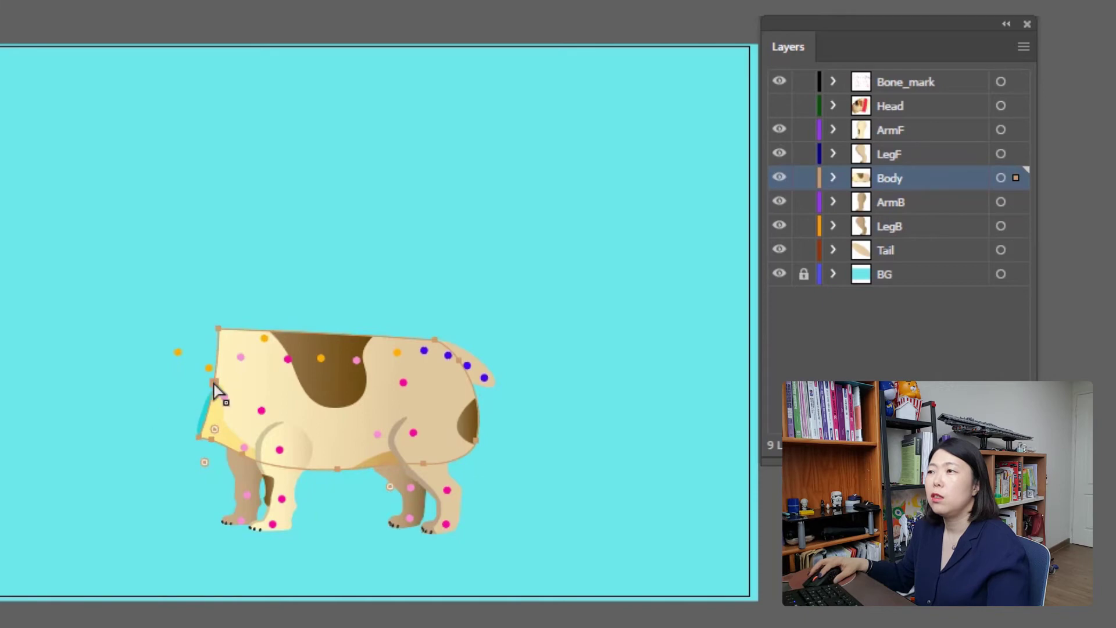
pyautogui.moveTo(213, 383); pyautogui.dragTo(179, 384)
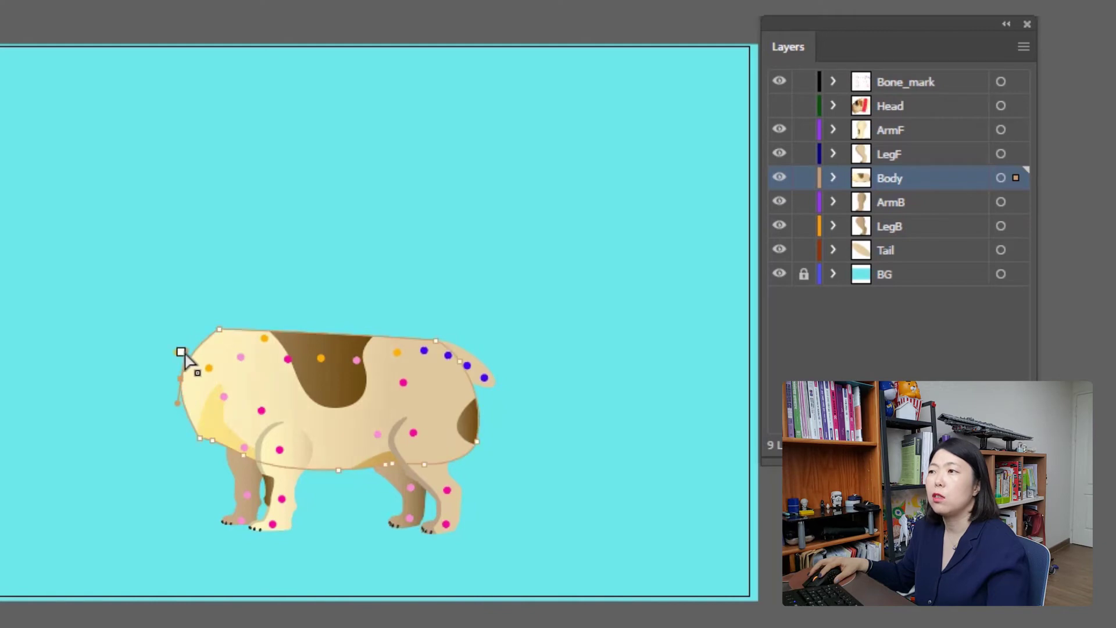
pyautogui.moveTo(181, 352); pyautogui.dragTo(188, 328)
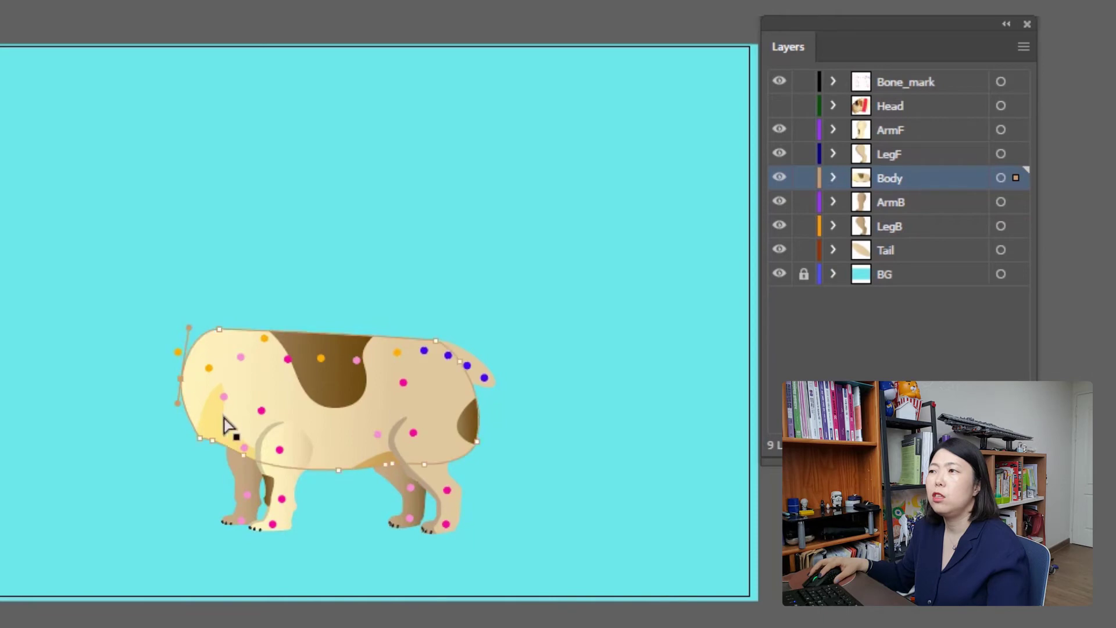
pyautogui.moveTo(178, 403); pyautogui.dragTo(172, 431)
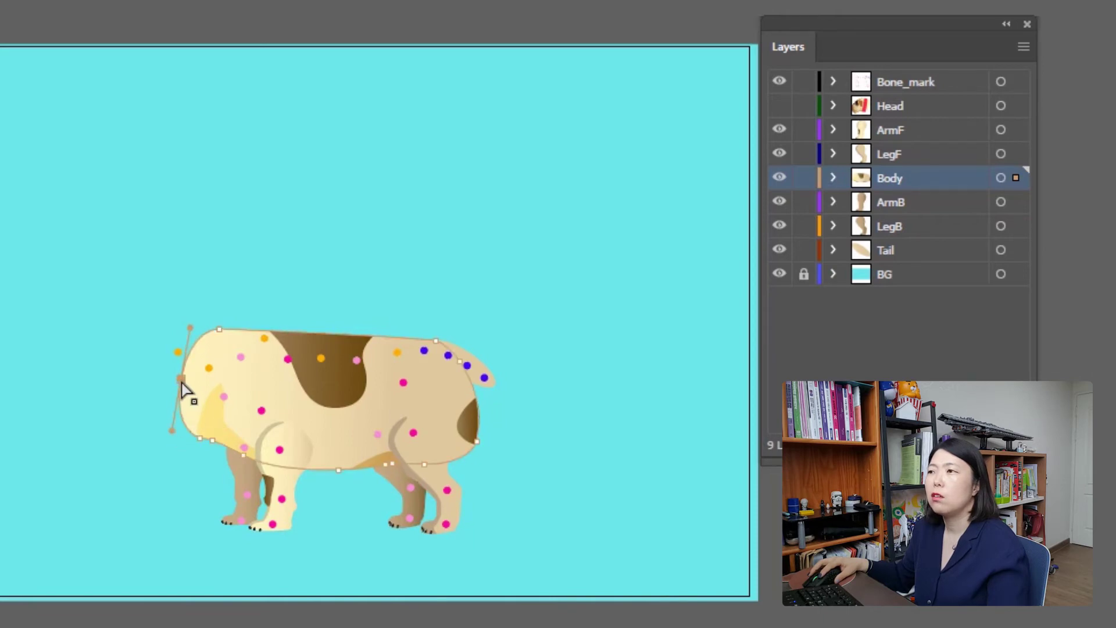
pyautogui.moveTo(179, 378); pyautogui.dragTo(166, 371)
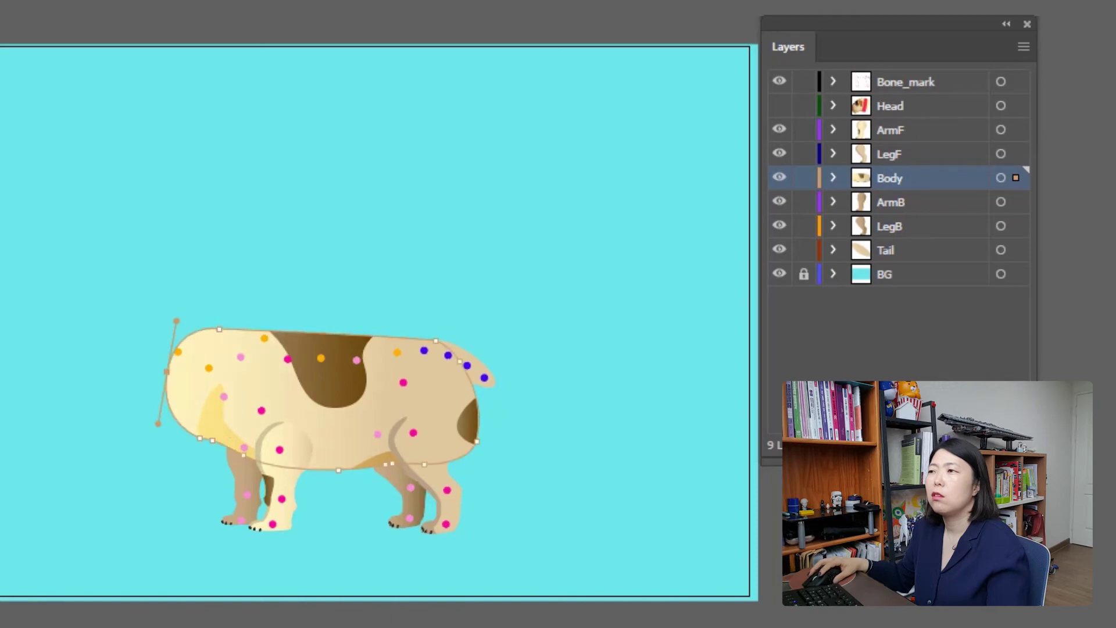
# Toggle the Head layer's visibility to compare its overlap with the extended body, leaving Head visible
pyautogui.click(780, 108)
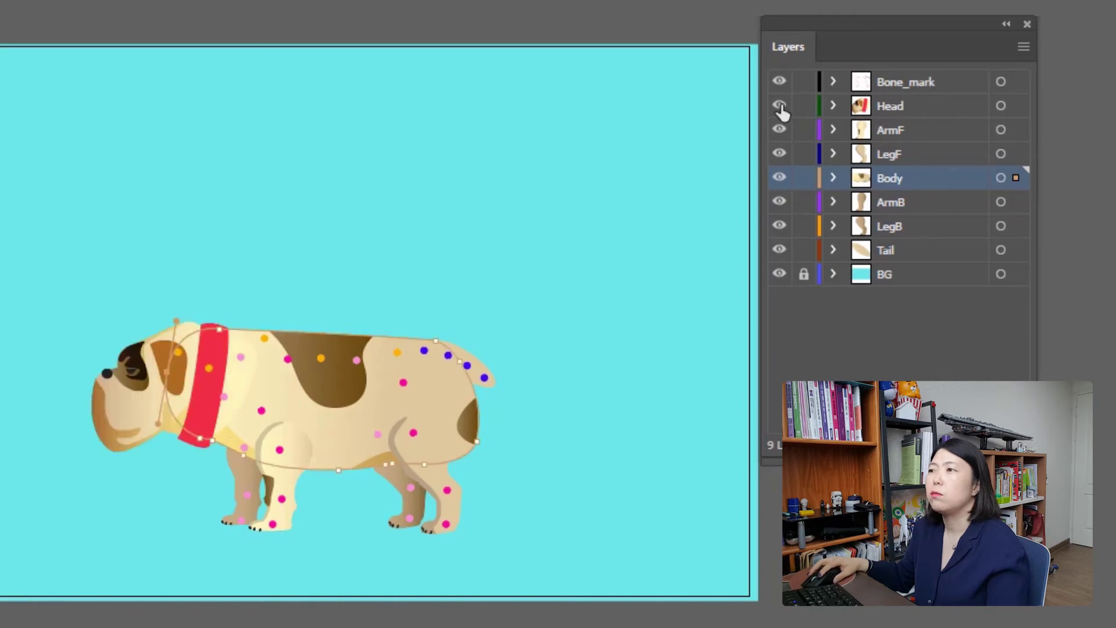
pyautogui.click(781, 108)
pyautogui.click(781, 108)
pyautogui.click(780, 108)
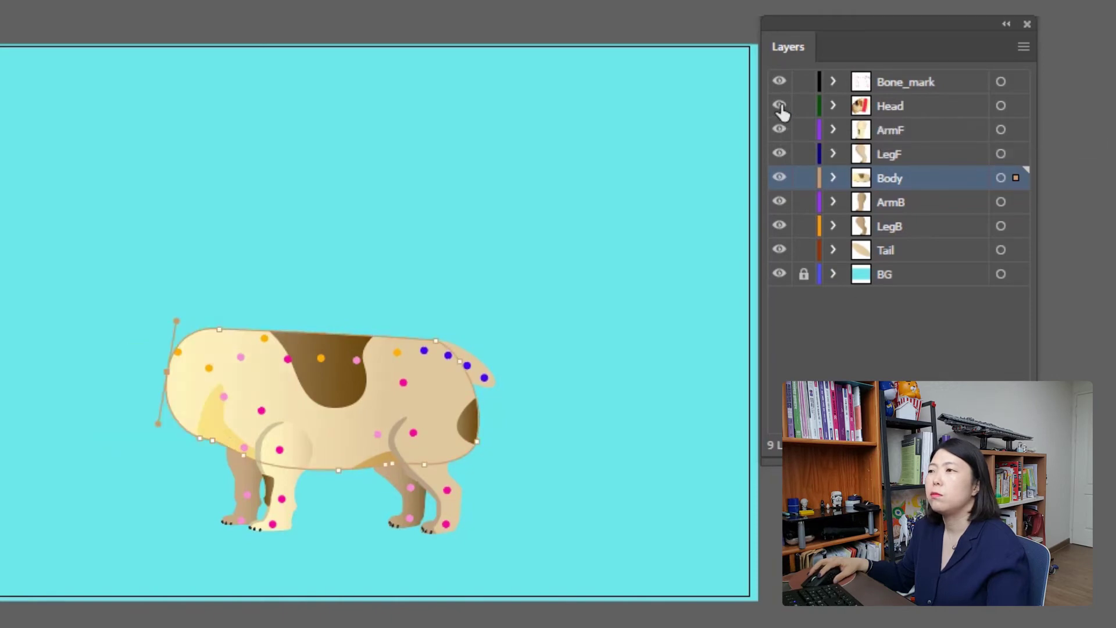
pyautogui.click(780, 108)
pyautogui.click(780, 108)
pyautogui.click(780, 109)
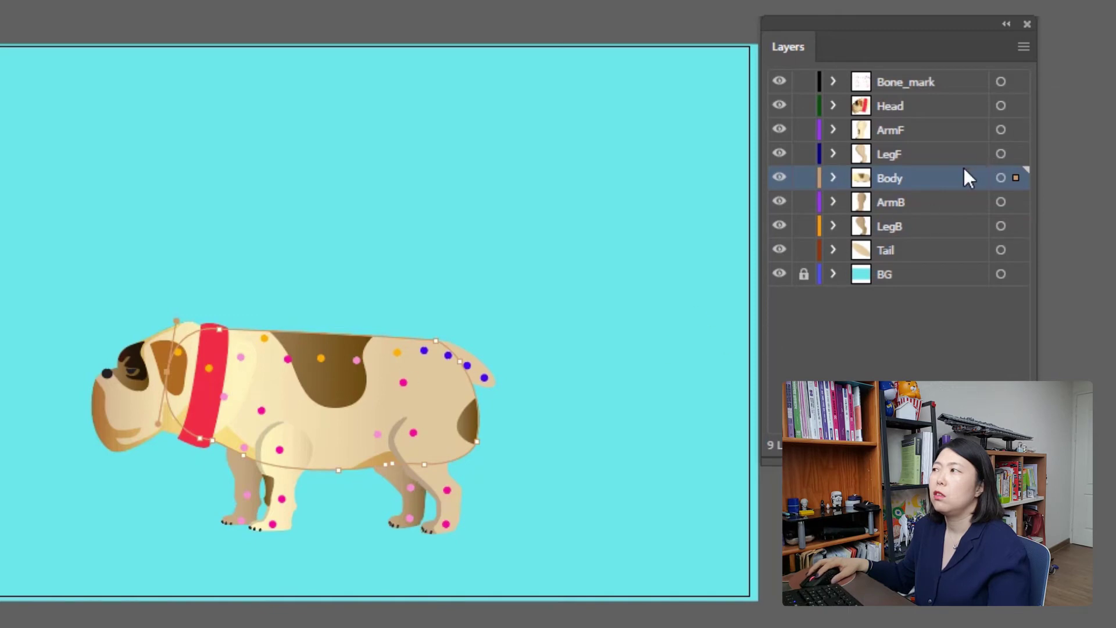
# Try moving the Head layer beneath the Body layer, then undo the reordering and collapse the Head layer
pyautogui.click(933, 109)
pyautogui.moveTo(926, 108); pyautogui.dragTo(912, 191)
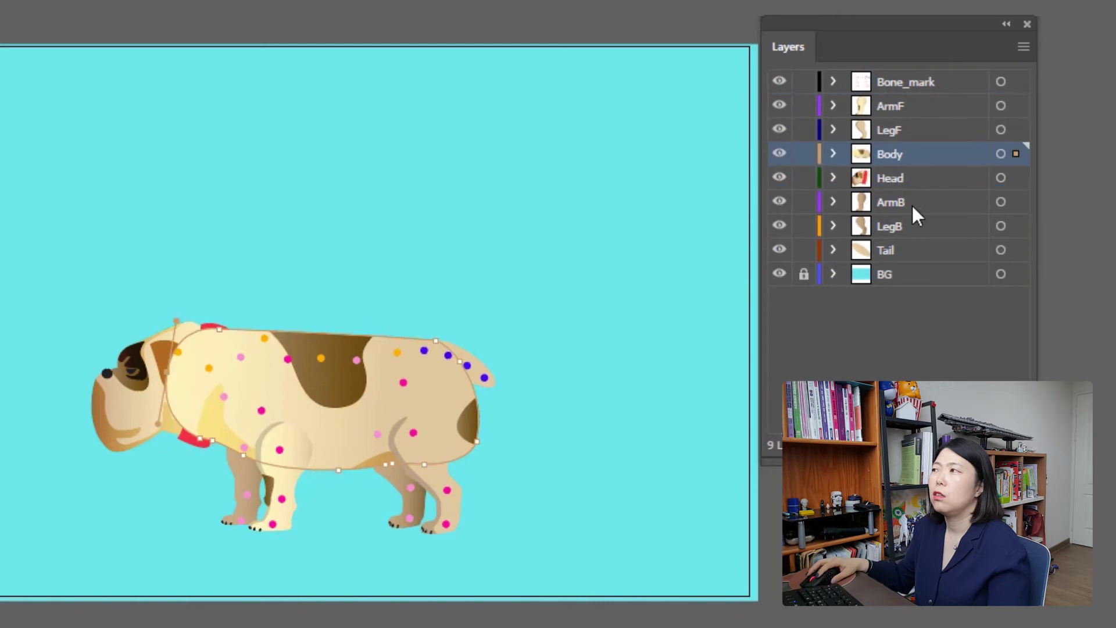
pyautogui.moveTo(892, 152)
pyautogui.mouseDown()
pyautogui.moveTo(892, 178)
pyautogui.moveTo(883, 162)
pyautogui.mouseUp()
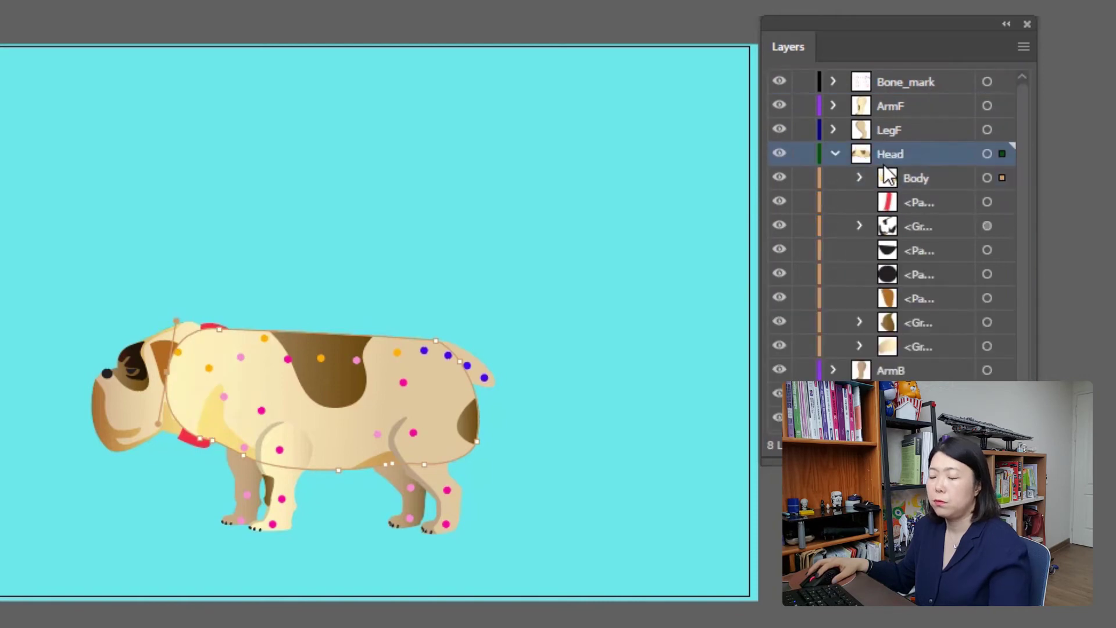
pyautogui.hotkey('ctrl', 'z')
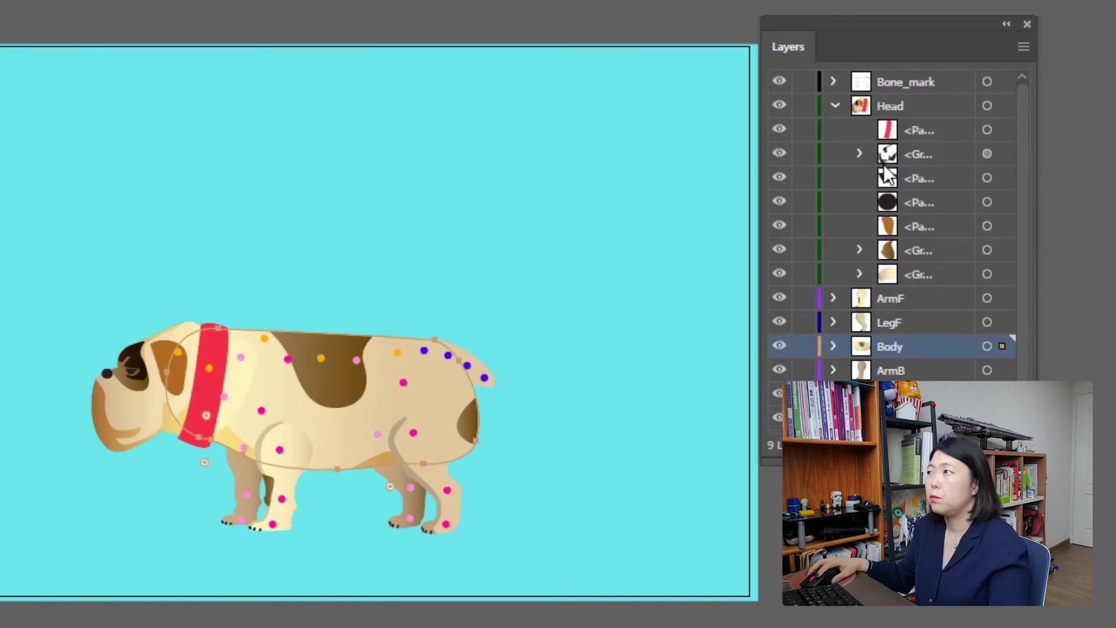
pyautogui.click(835, 106)
pyautogui.click(915, 106)
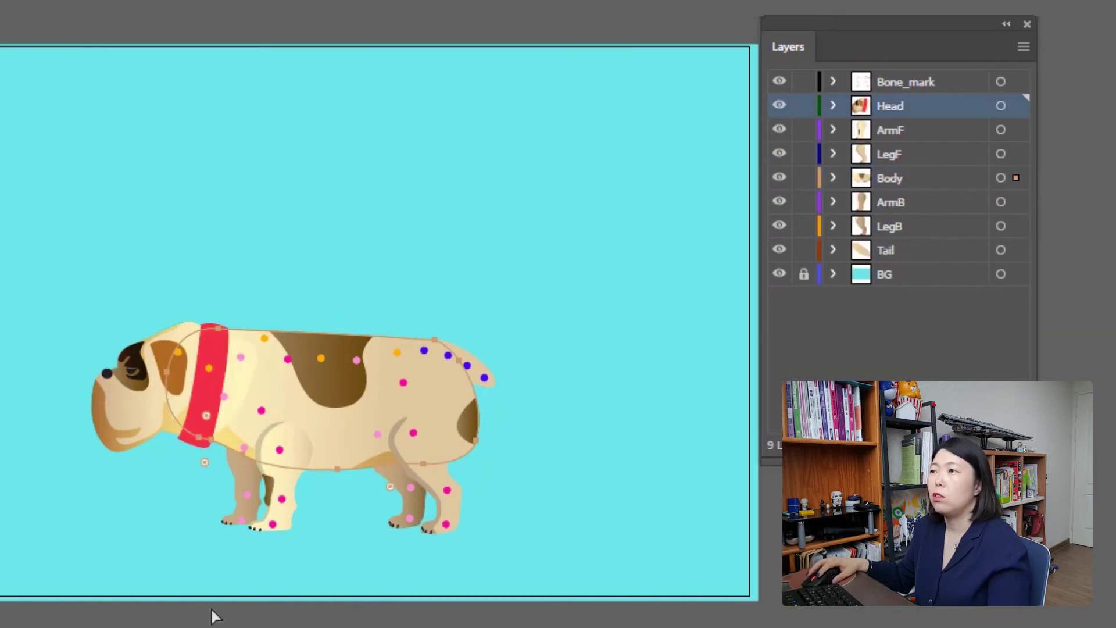
# Deselect the body shape, select the main head shape as a group and open its gradient settings
pyautogui.click(137, 468)
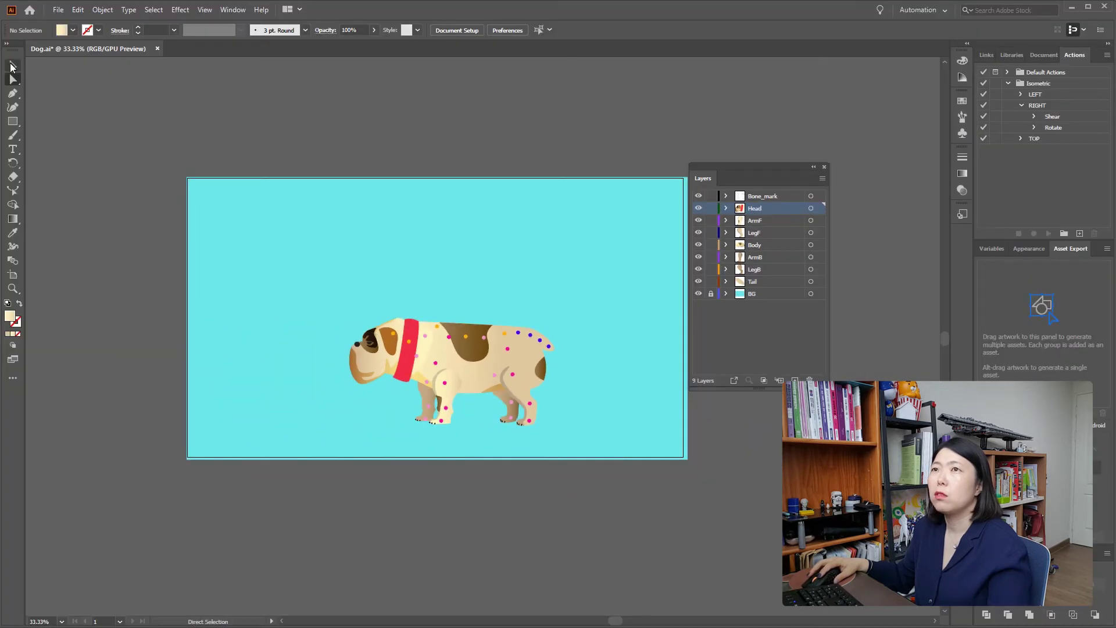
pyautogui.click(12, 66)
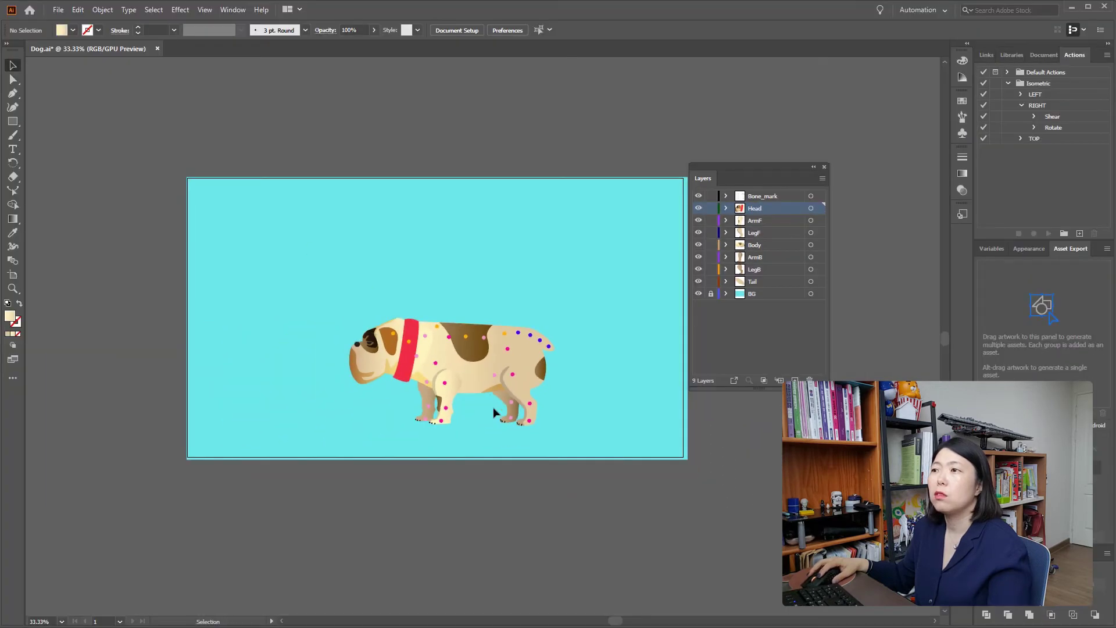
pyautogui.click(423, 361)
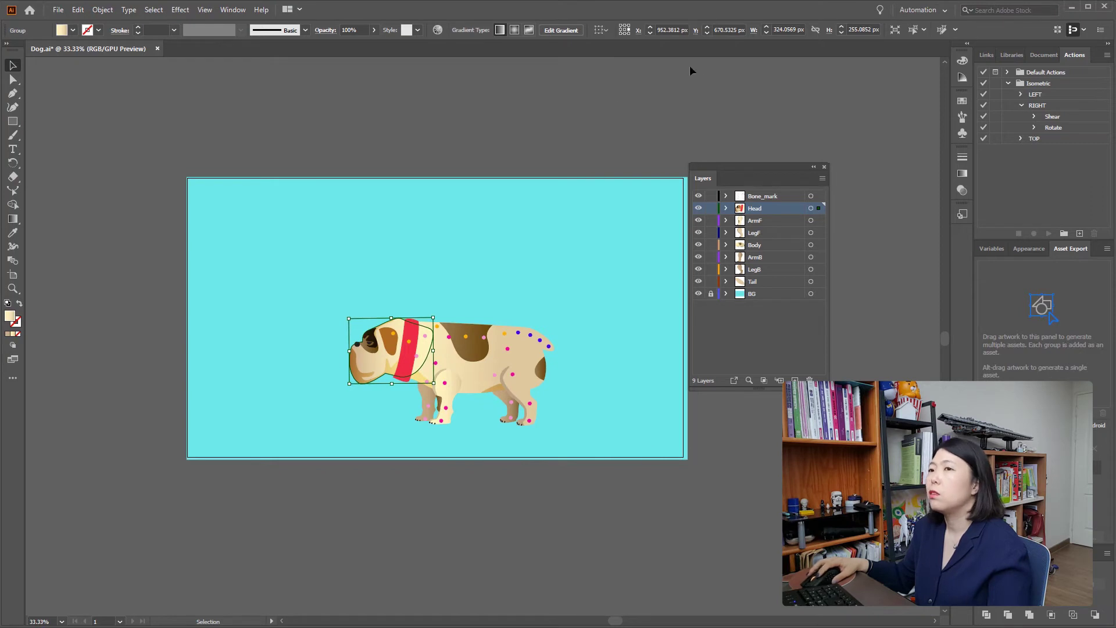
pyautogui.doubleClick(16, 321)
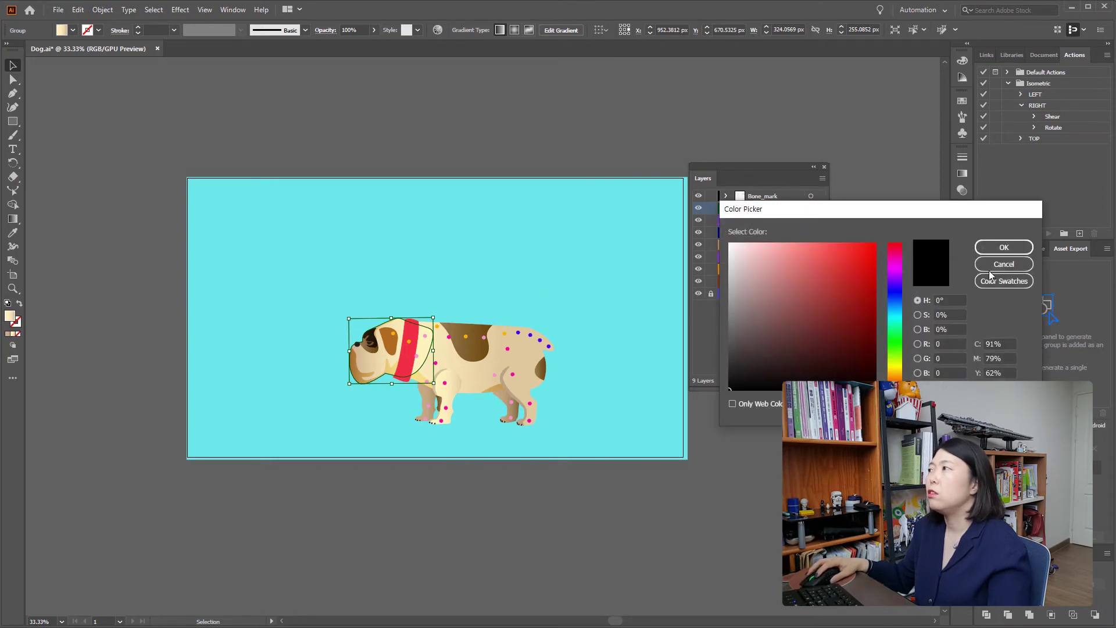
pyautogui.click(990, 268)
pyautogui.click(961, 173)
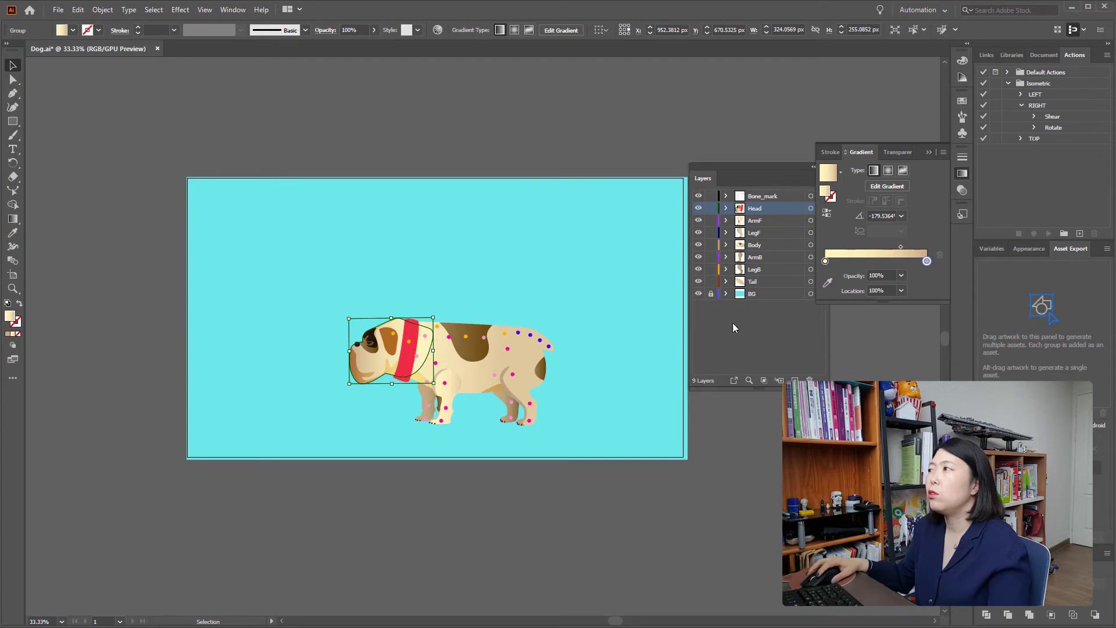
# Try repositioning the light colour stop in the head shape's gradient from 32.6816% to 0%, then undo the changes
pyautogui.click(859, 262)
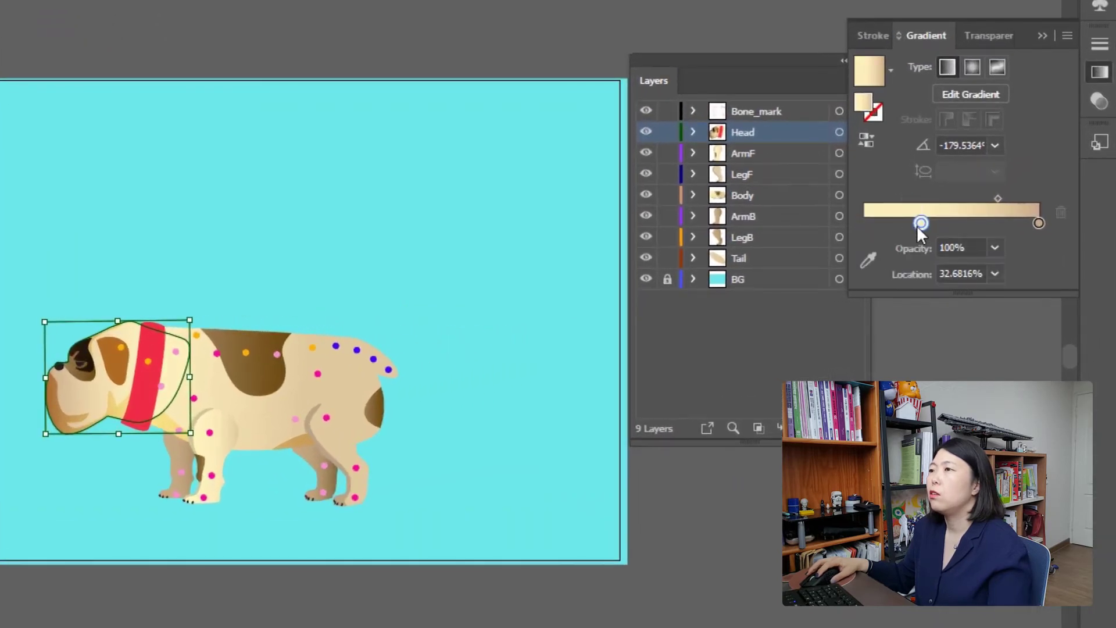
pyautogui.moveTo(918, 226); pyautogui.dragTo(862, 230)
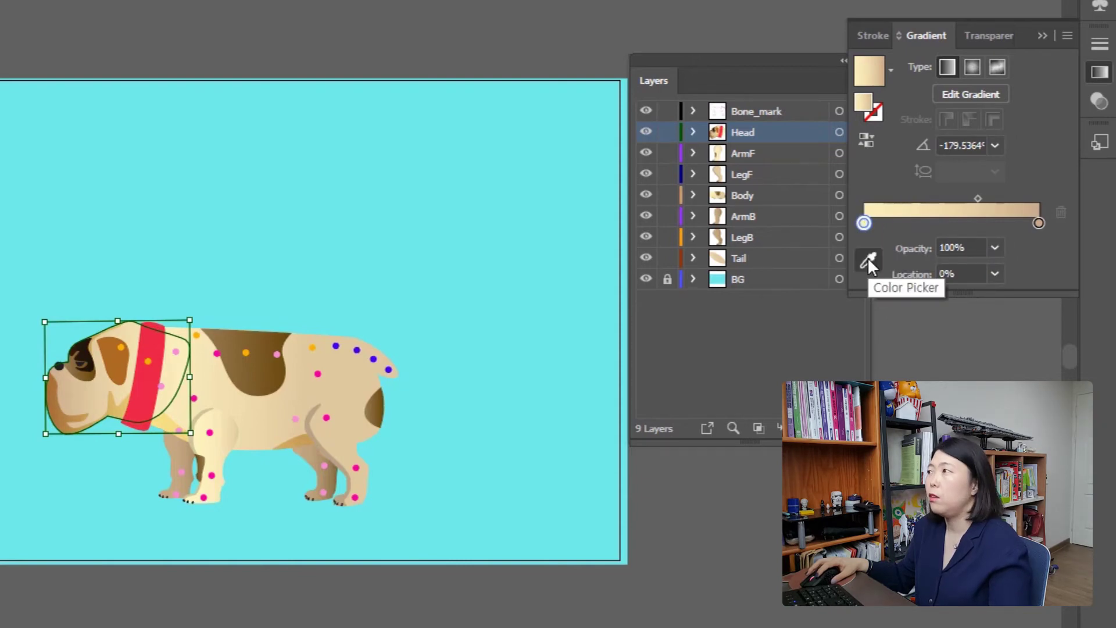
pyautogui.hotkey('ctrl', 'z')
pyautogui.hotkey('ctrl', 'z')
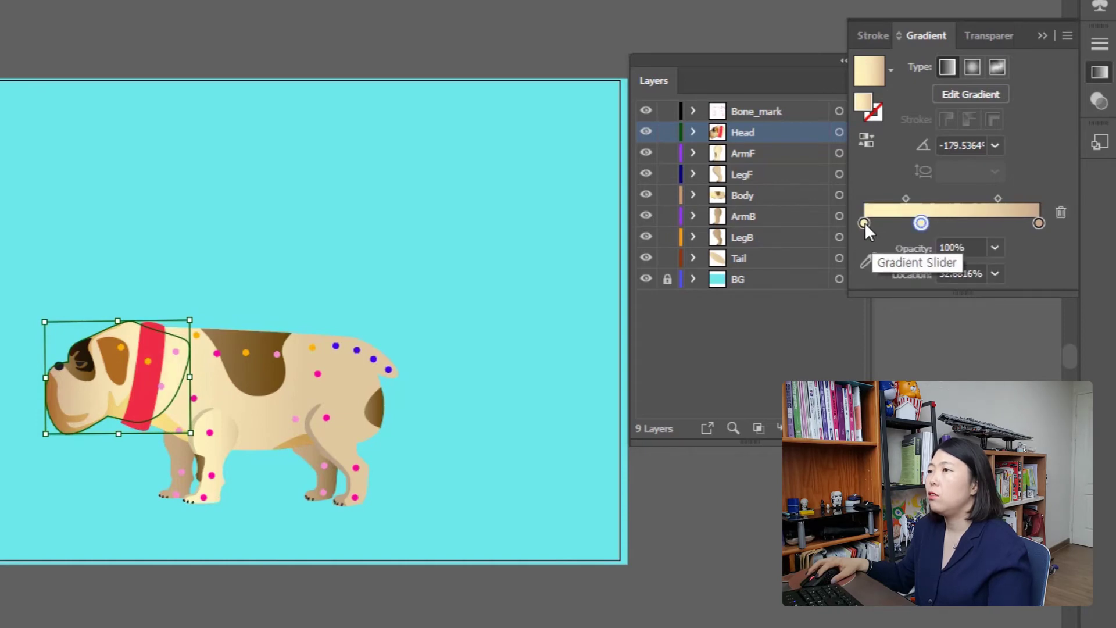
# Set the head gradient's first stop at 0% and its middle cream stop at 50.2793%, then deselect the head
pyautogui.moveTo(864, 222)
pyautogui.mouseDown()
pyautogui.moveTo(957, 224)
pyautogui.moveTo(862, 228)
pyautogui.mouseUp()
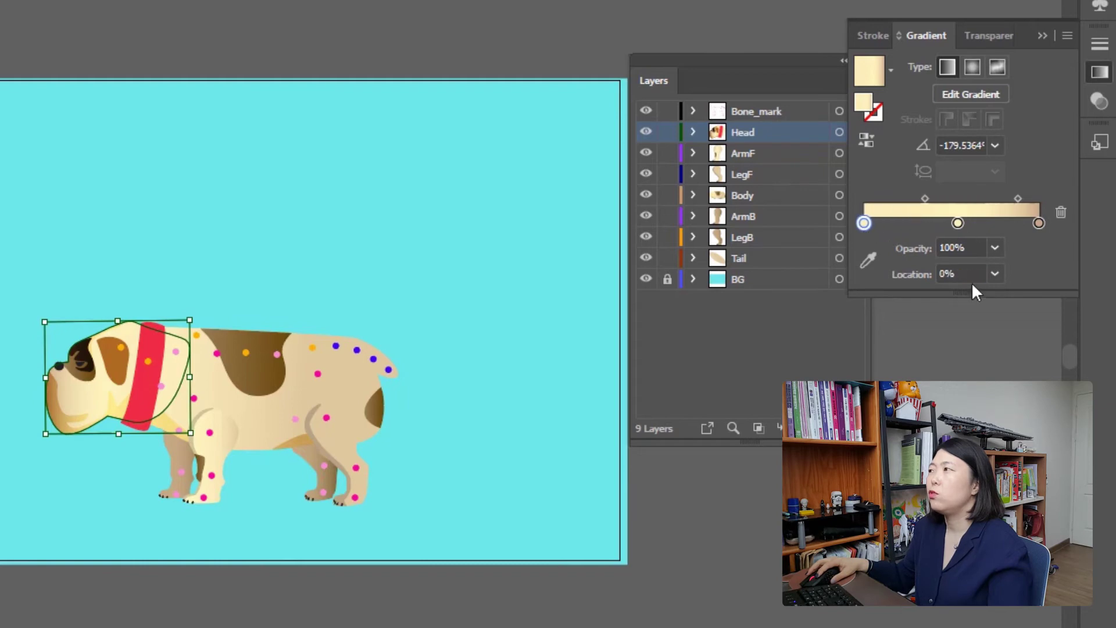
pyautogui.moveTo(956, 225); pyautogui.dragTo(951, 225)
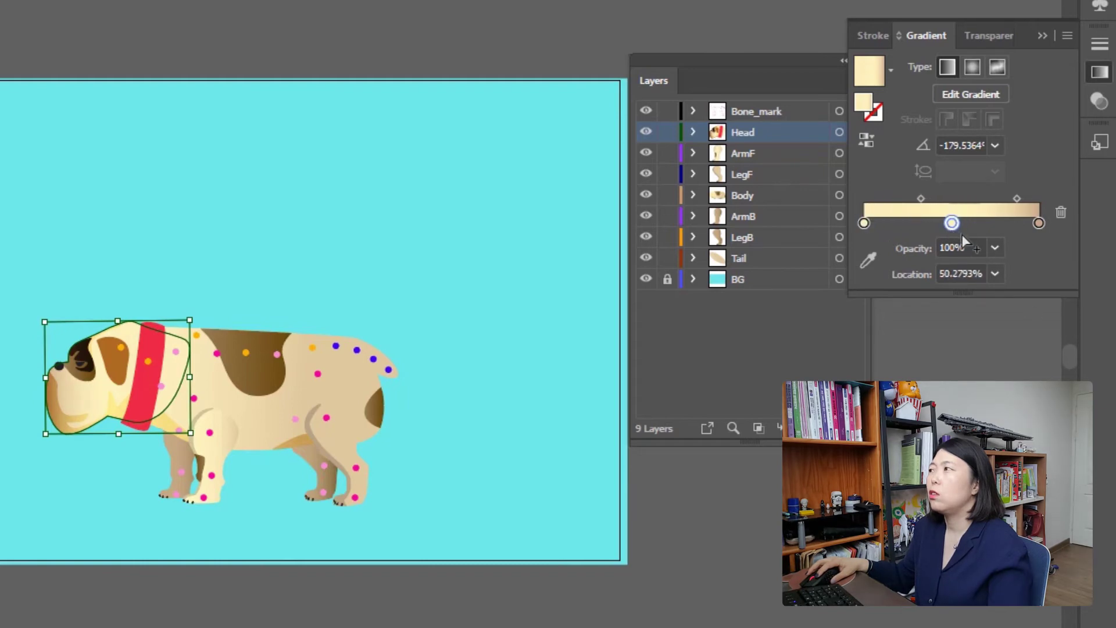
pyautogui.click(383, 537)
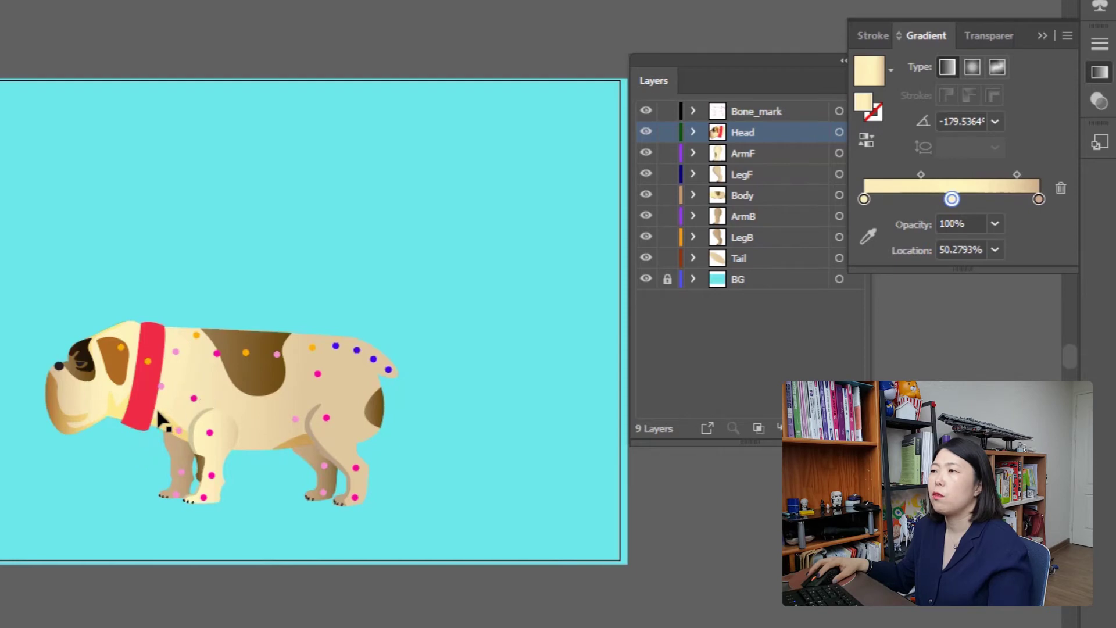
# Select the head's shading shapes and try moving the neck shading's rear corner anchor, then undo the move
pyautogui.click(120, 416)
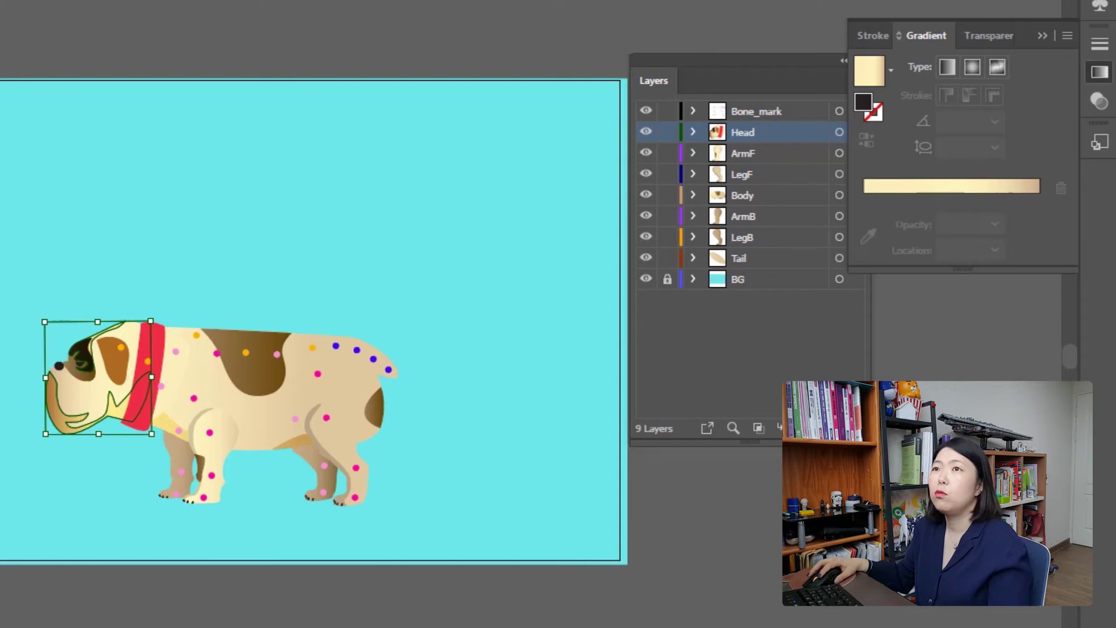
pyautogui.press('a')
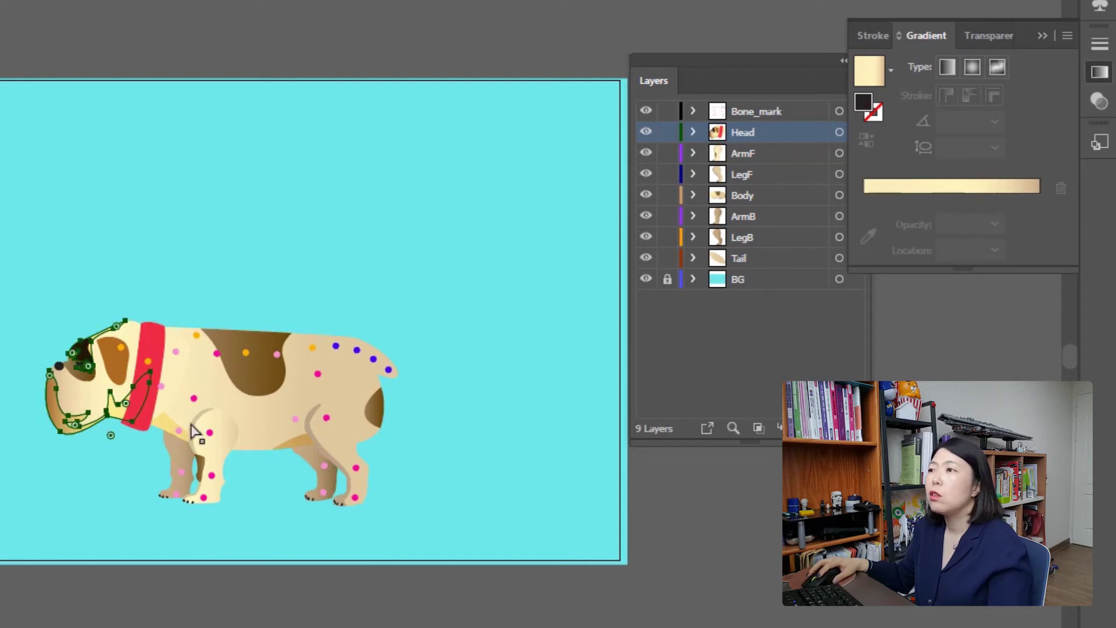
pyautogui.moveTo(149, 387); pyautogui.dragTo(150, 395)
pyautogui.hotkey('ctrl', 'z')
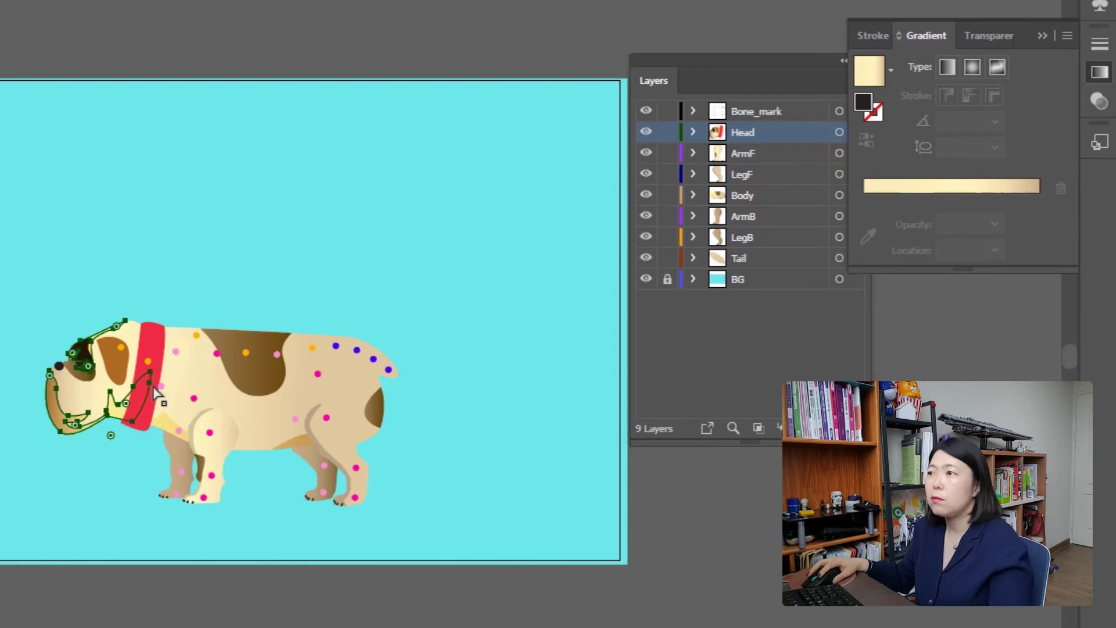
# Extend the neck shading's rear edge past the red collar onto the chest and adjust its curve handles
pyautogui.click(150, 384)
pyautogui.moveTo(151, 386); pyautogui.dragTo(165, 402)
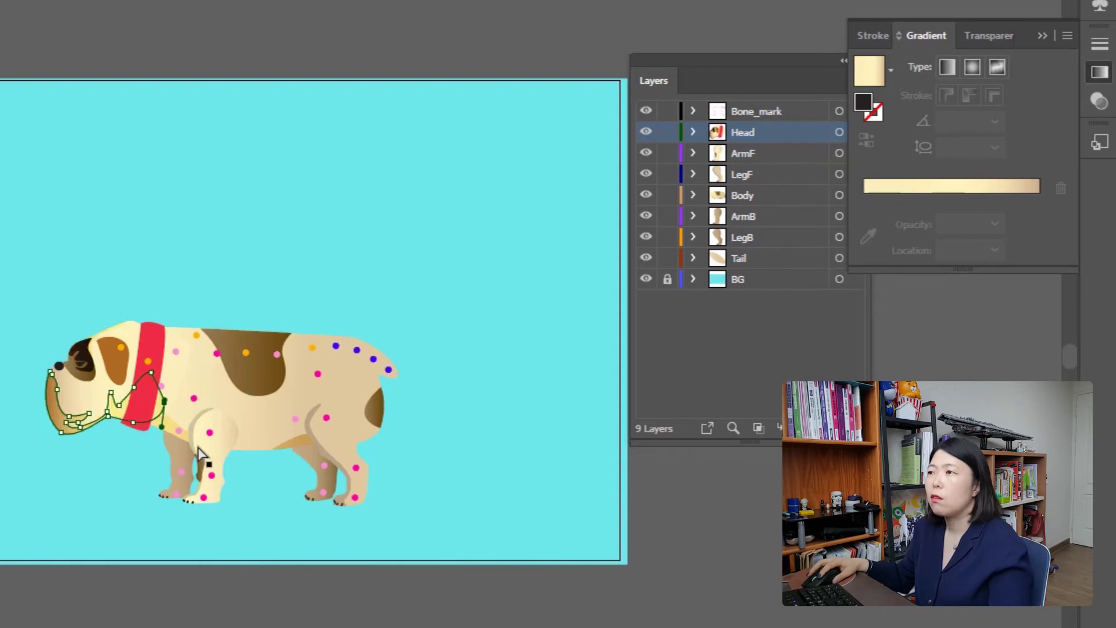
pyautogui.click(166, 405)
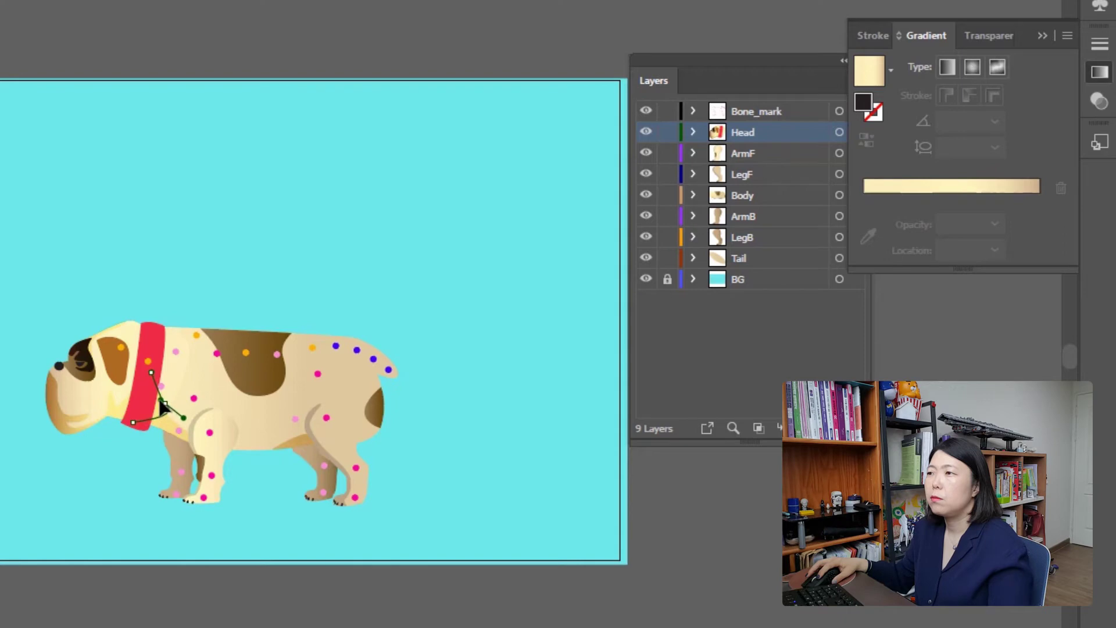
pyautogui.moveTo(161, 402); pyautogui.dragTo(158, 393)
pyautogui.click(161, 401)
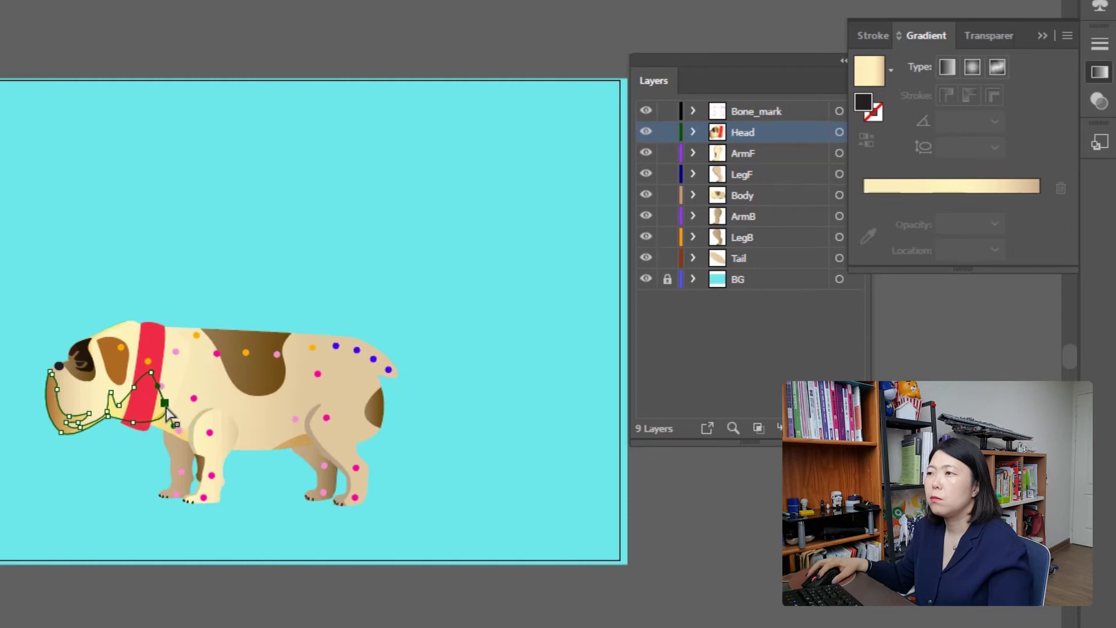
pyautogui.click(164, 407)
pyautogui.moveTo(165, 405); pyautogui.dragTo(160, 408)
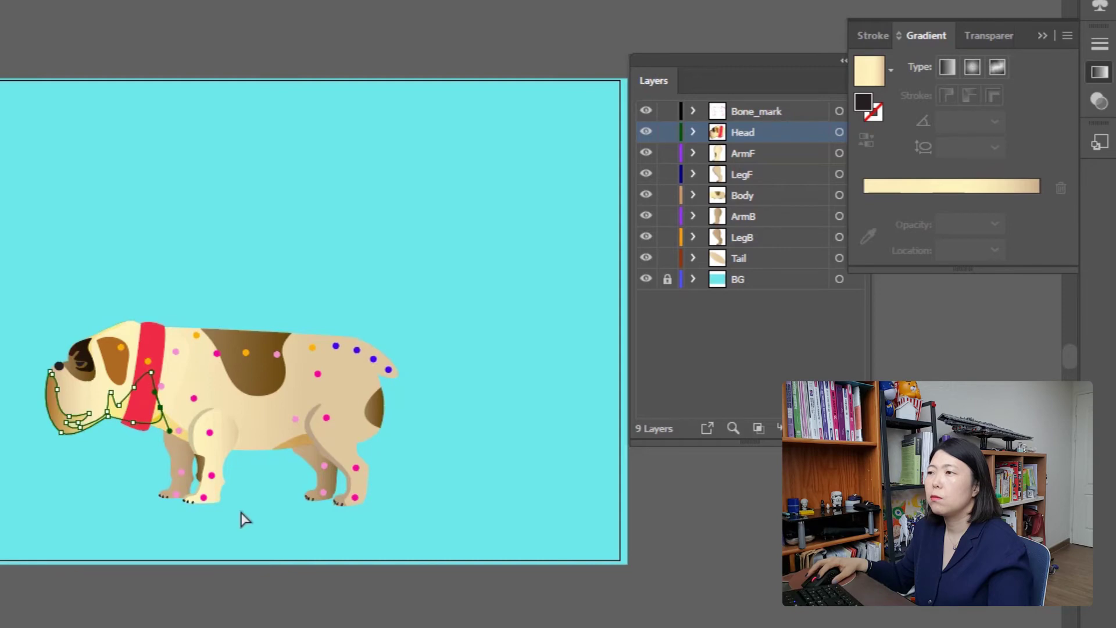
pyautogui.click(115, 606)
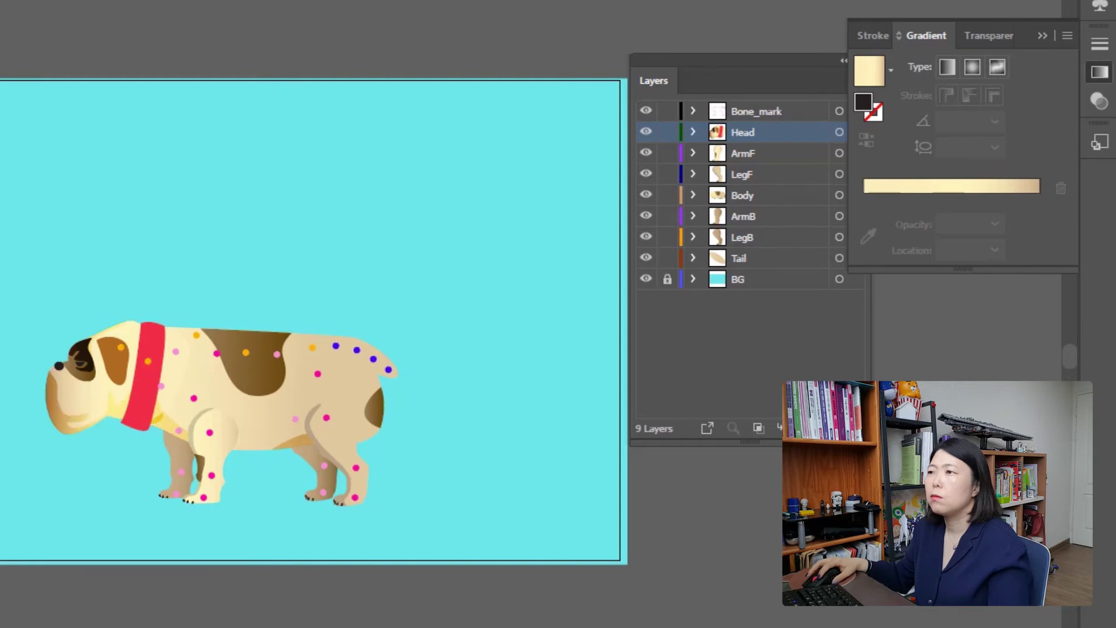
# Shorten the curve handle on the neck shading's extended corner to follow the chest outline, then deselect it
pyautogui.click(157, 416)
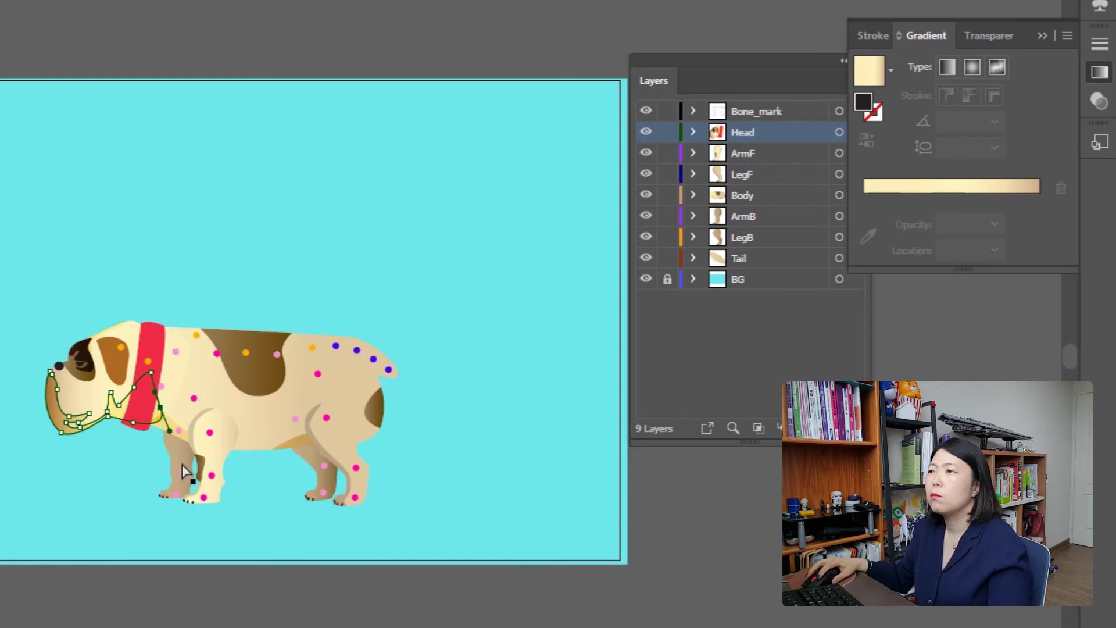
pyautogui.click(170, 433)
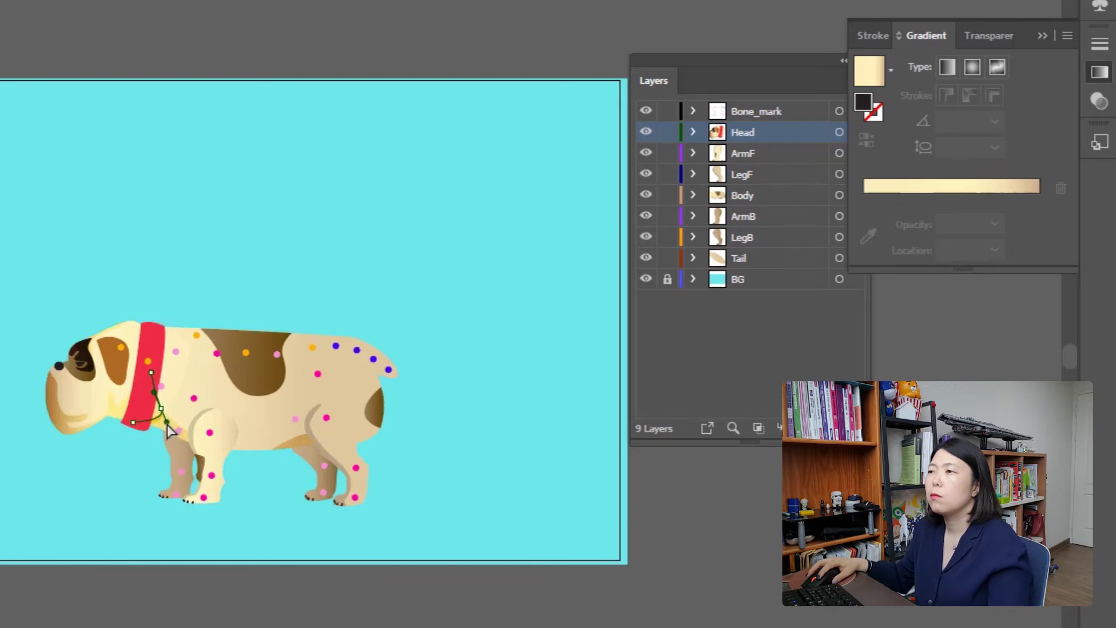
pyautogui.moveTo(166, 423); pyautogui.dragTo(166, 423)
pyautogui.click(194, 599)
pyautogui.click(149, 428)
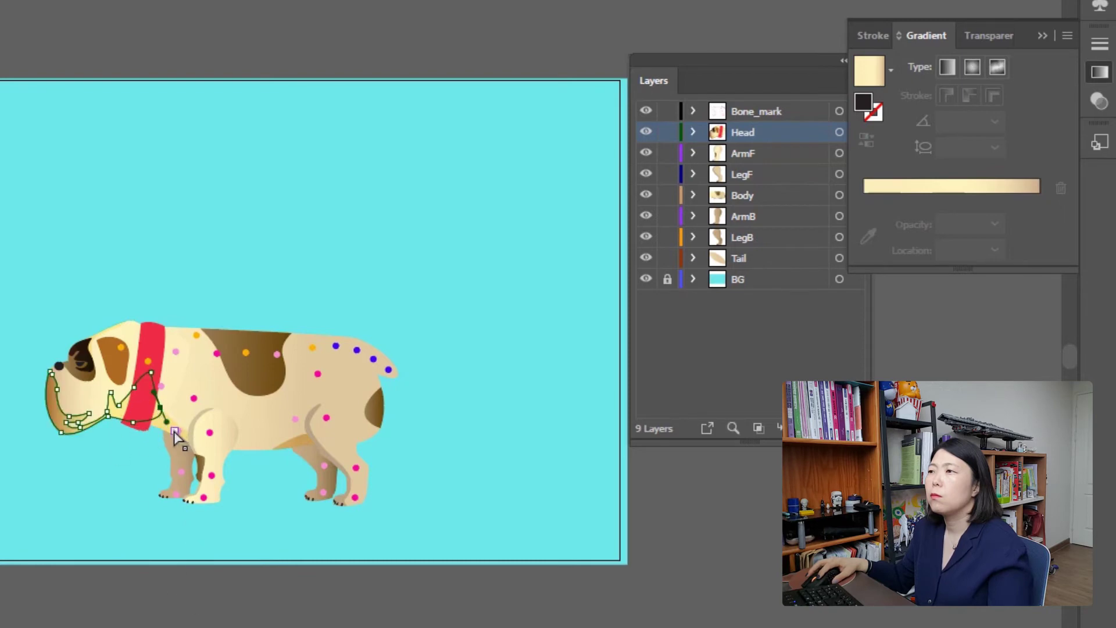
pyautogui.moveTo(167, 422); pyautogui.dragTo(163, 415)
pyautogui.click(218, 624)
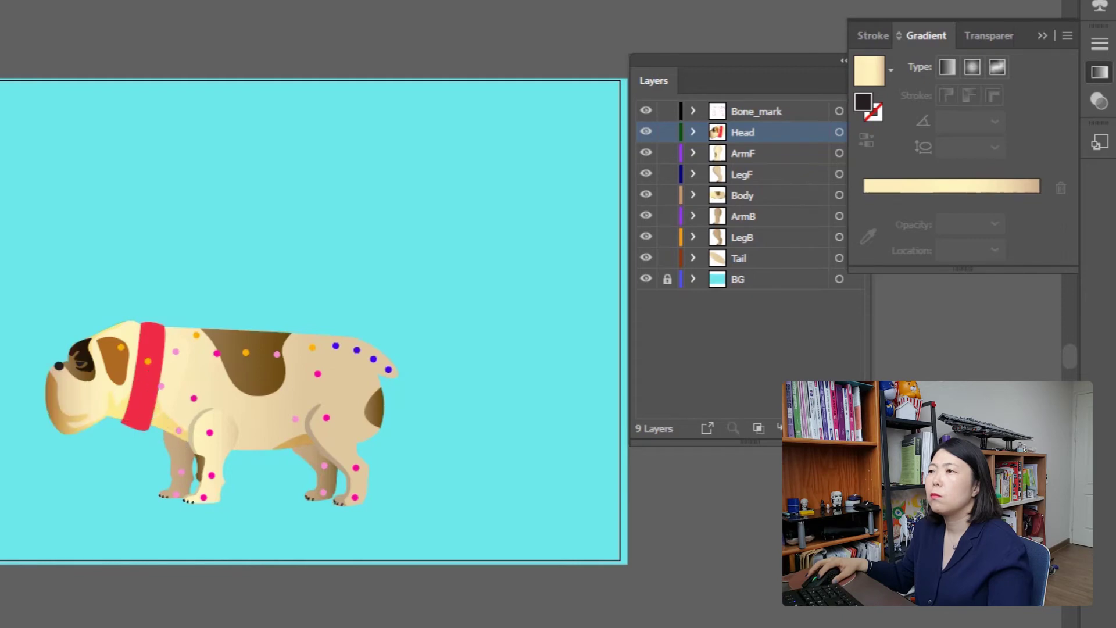
# Try further small adjustments to the lower curve of the extended neck shading where it meets the body
pyautogui.click(158, 415)
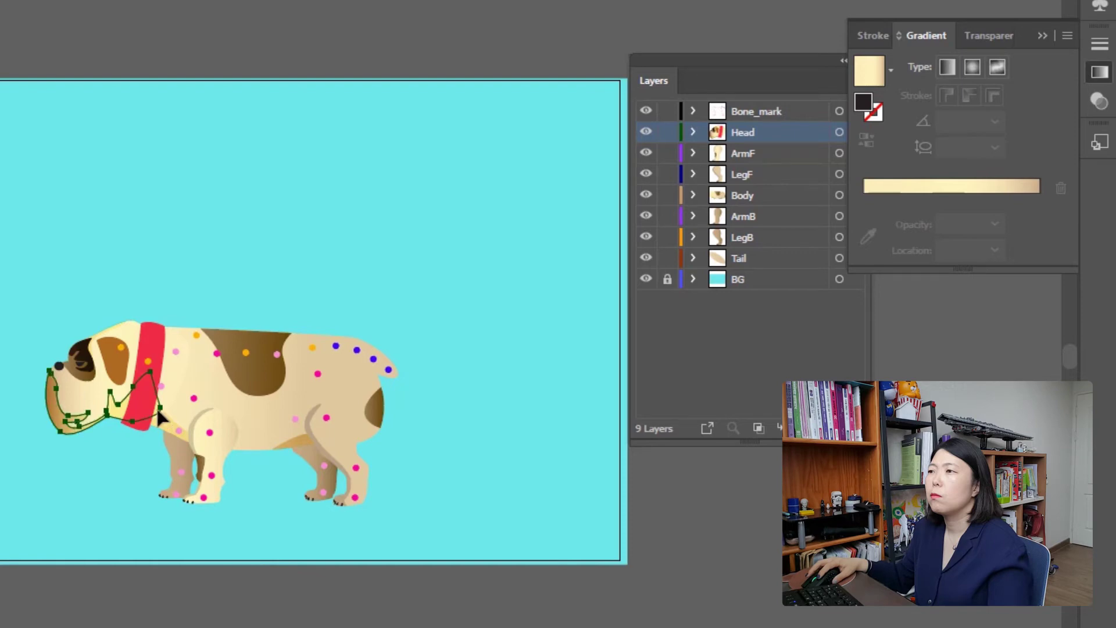
pyautogui.click(132, 421)
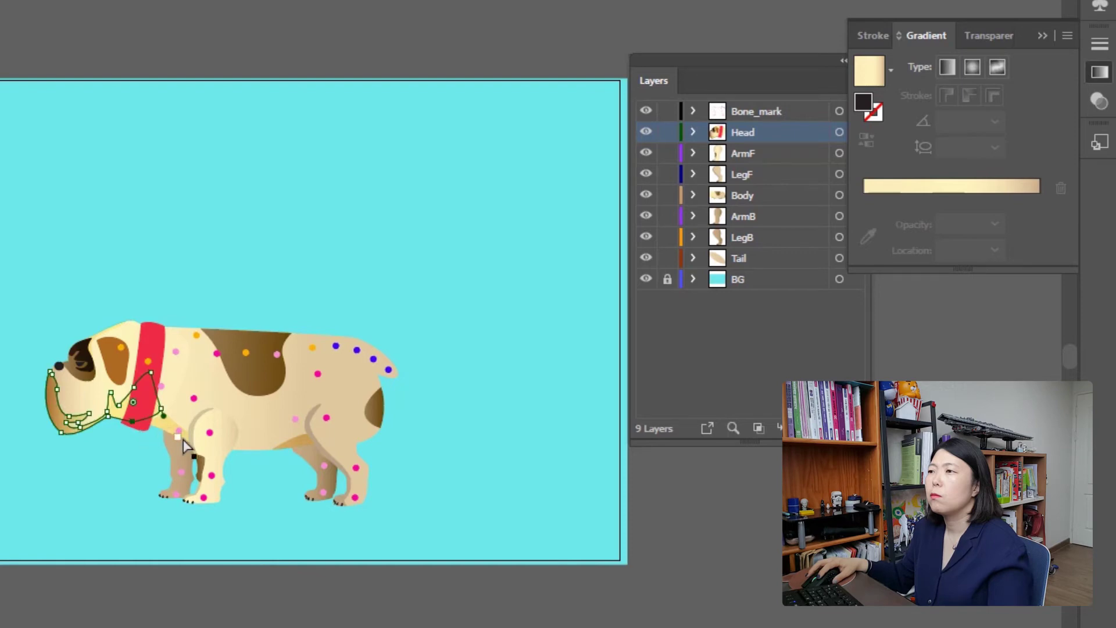
pyautogui.click(165, 423)
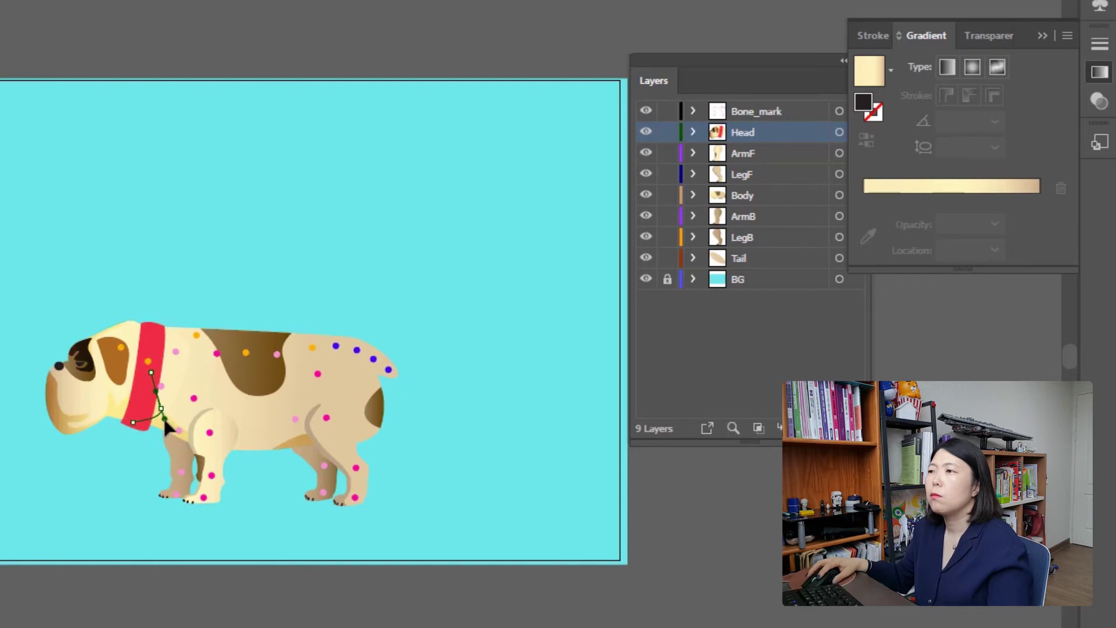
pyautogui.click(197, 550)
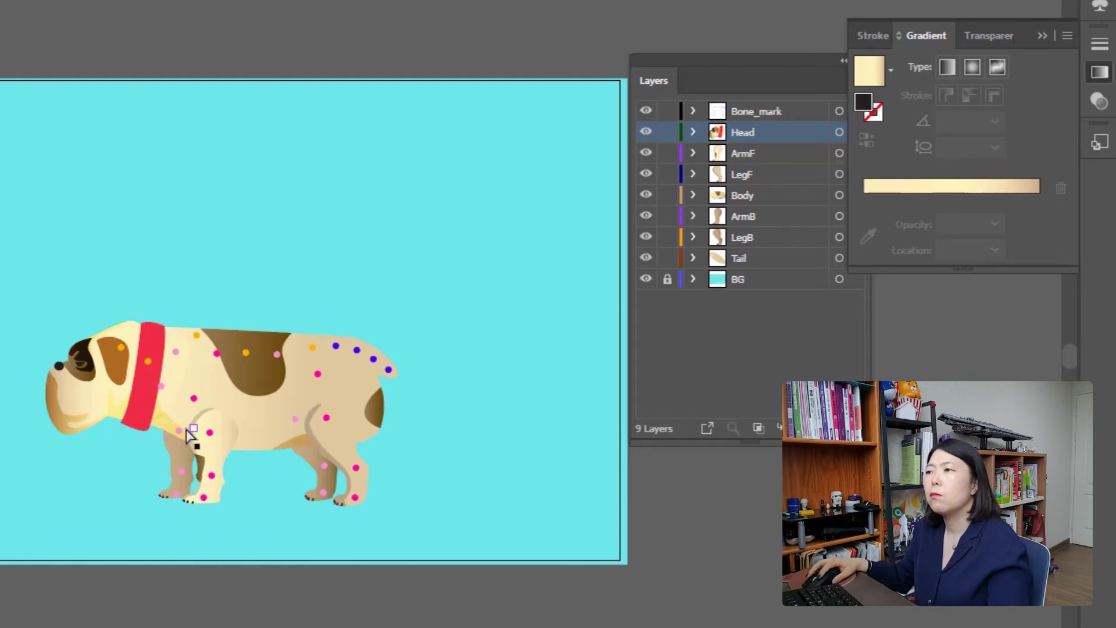
pyautogui.click(162, 420)
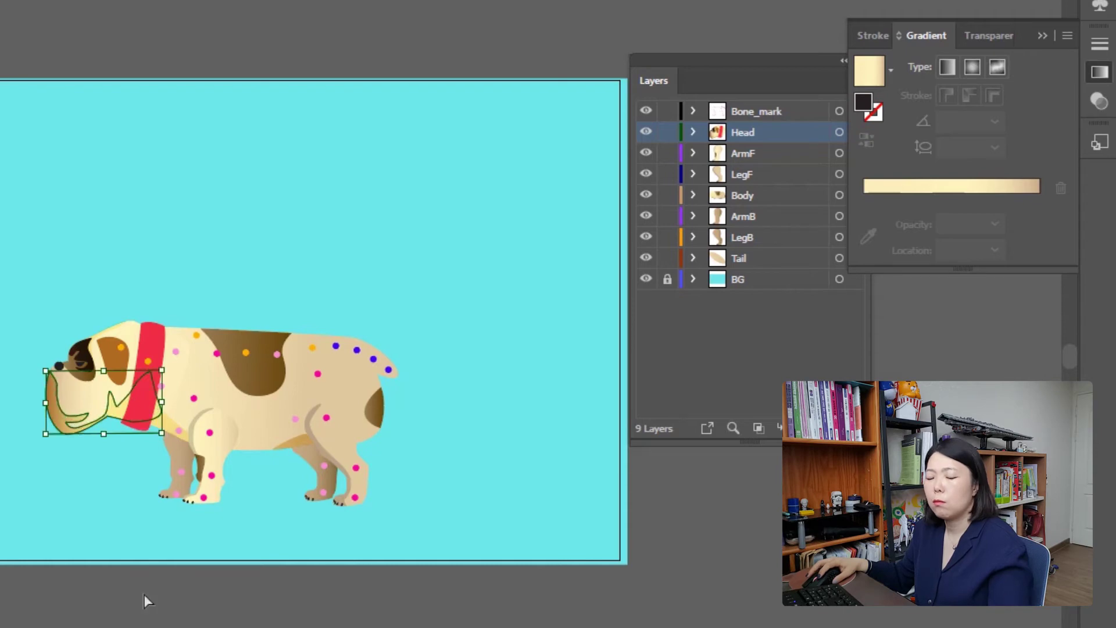
# Undo the neck shading edits step by step to restore the shape's original rear edge at the collar
pyautogui.hotkey('ctrl', 'z')
pyautogui.hotkey('ctrl', 'z')
pyautogui.hotkey('ctrl', 'z')
pyautogui.hotkey('ctrl', 'z')
pyautogui.hotkey('ctrl', 'z')
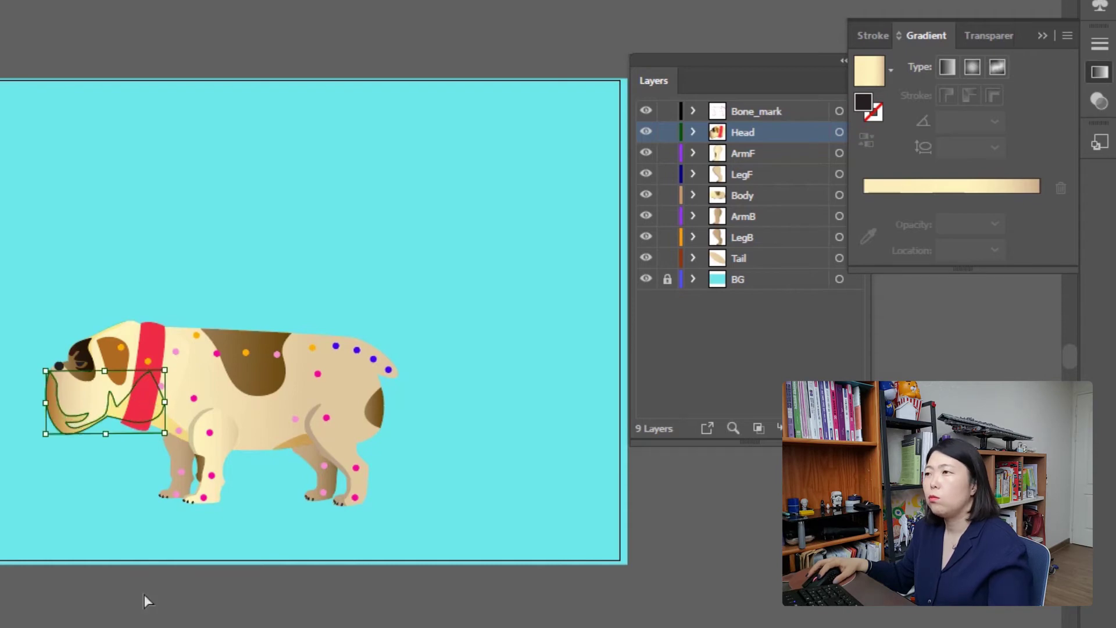
pyautogui.hotkey('ctrl', 'z')
pyautogui.hotkey('ctrl', 'z')
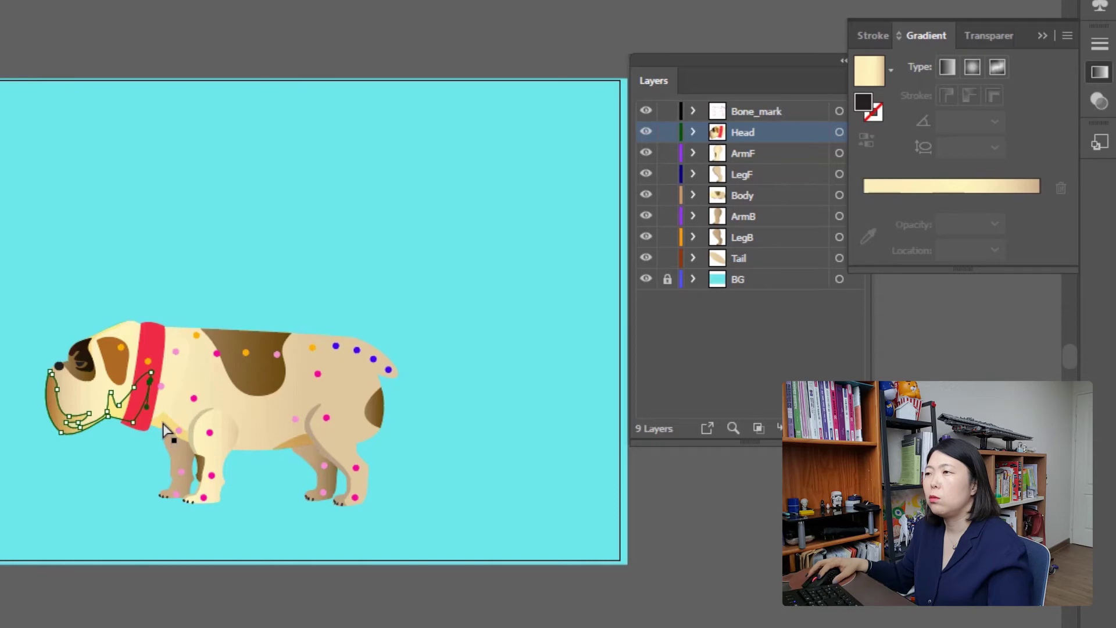
# Select the chest shading on the Body layer, expand the layer and toggle its base body group's visibility, leaving it visible
pyautogui.click(163, 423)
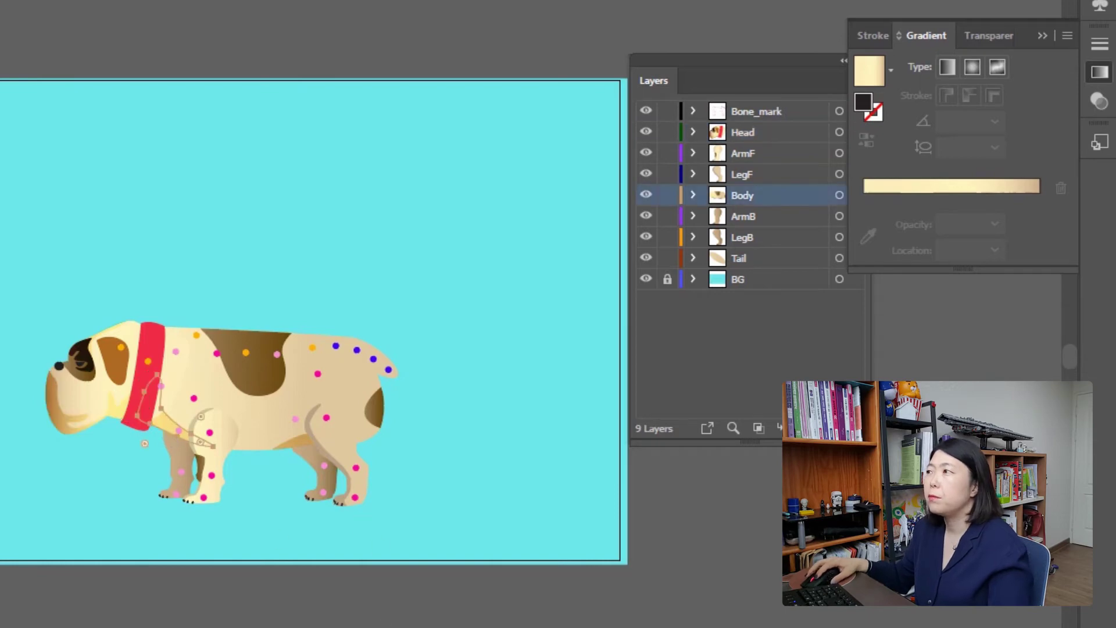
pyautogui.click(693, 196)
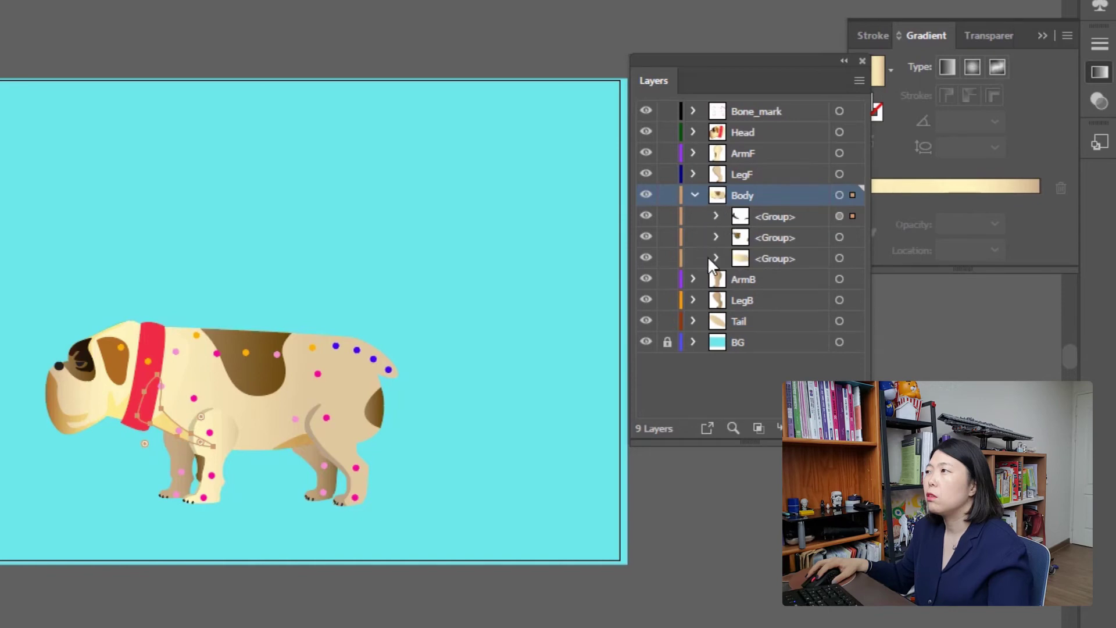
pyautogui.click(645, 257)
pyautogui.click(646, 258)
pyautogui.click(646, 257)
pyautogui.click(647, 258)
pyautogui.click(646, 258)
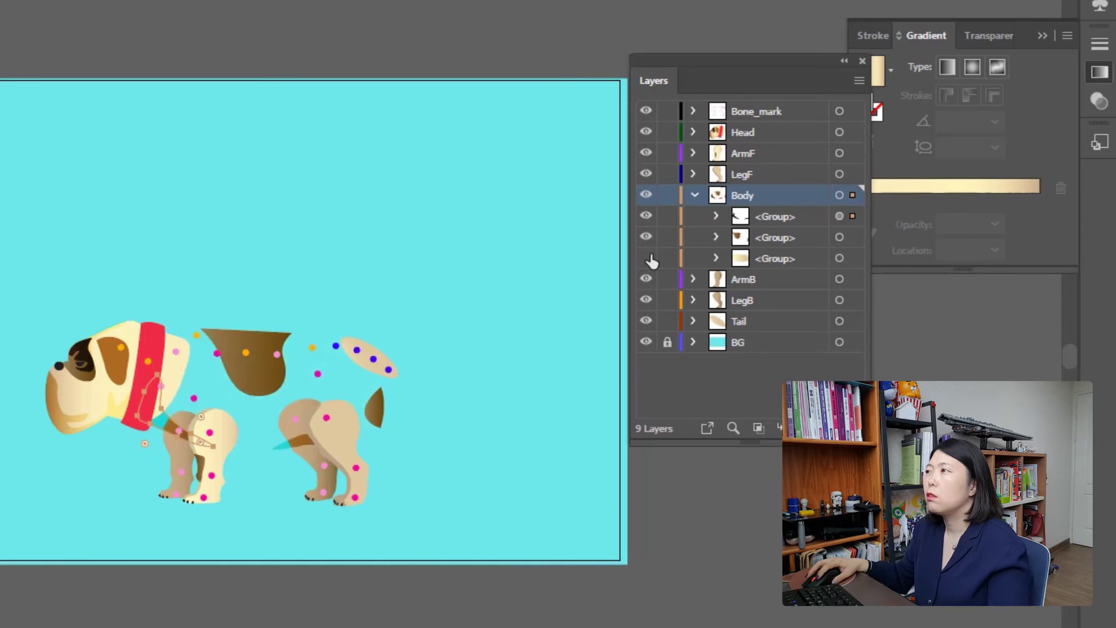
pyautogui.click(646, 257)
# Toggle the visibility of the Body layer's brown spots group and its shading group to check each one, leaving both visible
pyautogui.click(646, 237)
pyautogui.click(646, 237)
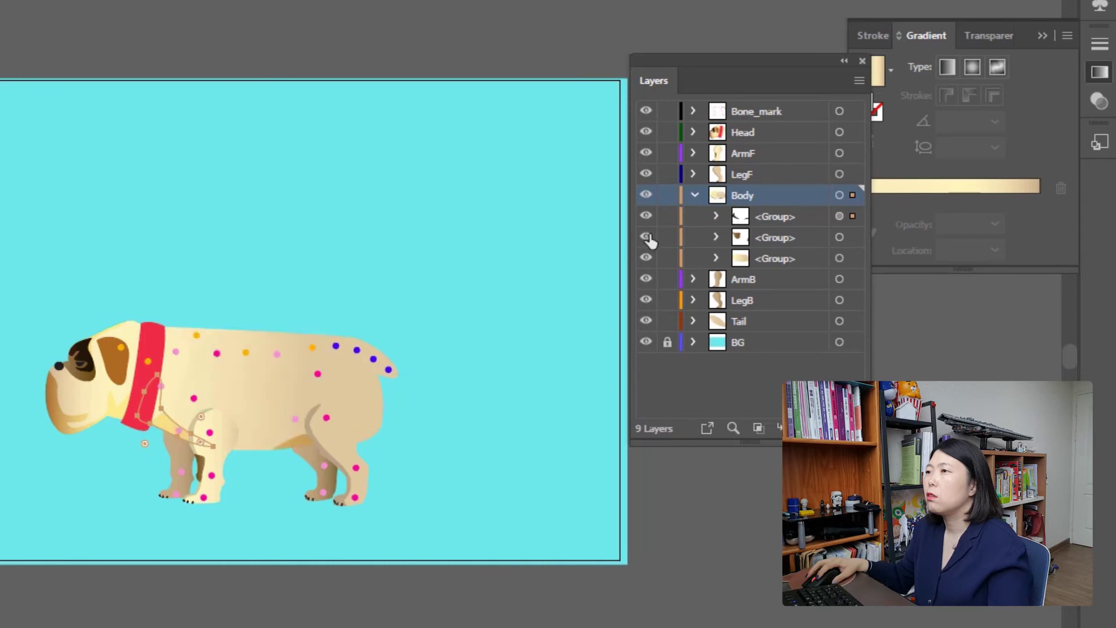
pyautogui.click(647, 237)
pyautogui.click(646, 237)
pyautogui.click(646, 217)
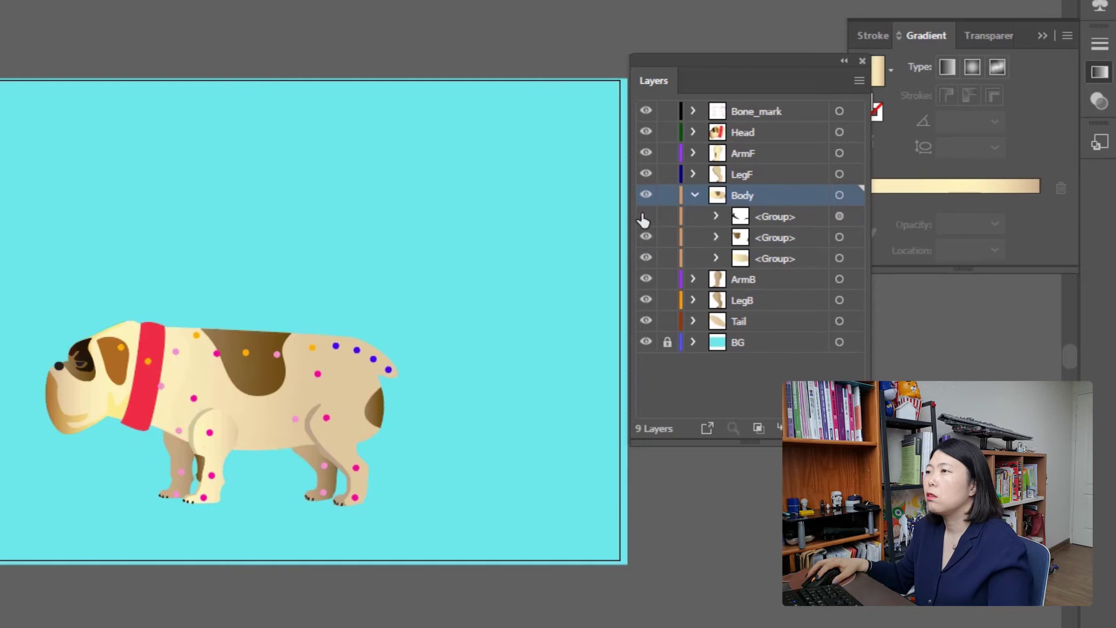
pyautogui.click(642, 215)
pyautogui.click(642, 216)
pyautogui.click(643, 215)
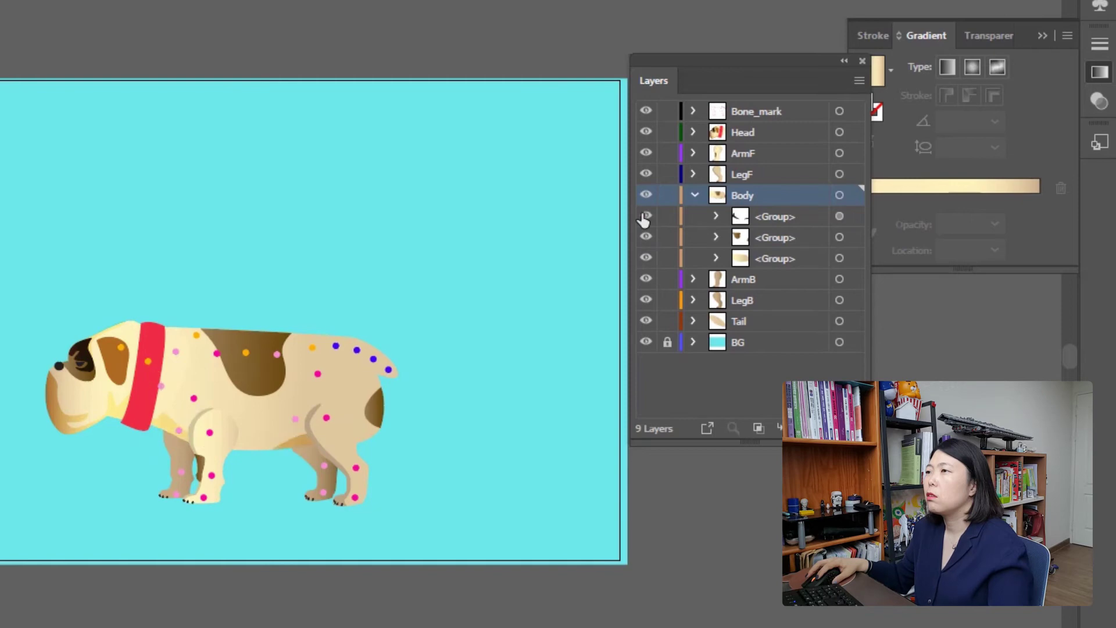
# Check which layer holds the shading below the collar by selecting the overlapping chest shapes in turn, then deselect
pyautogui.click(765, 216)
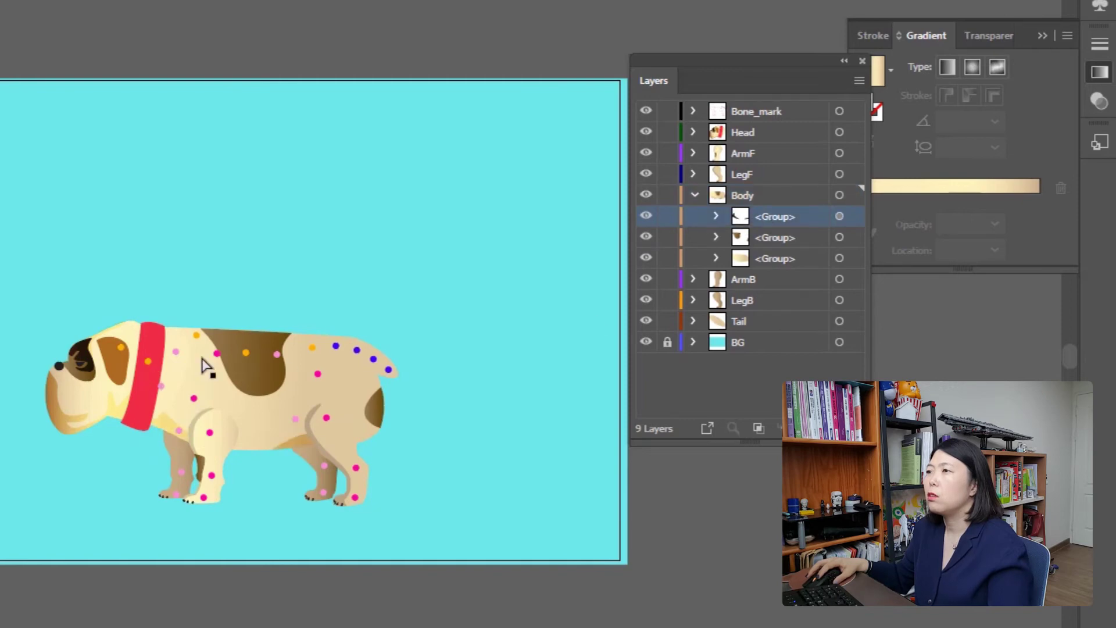
pyautogui.click(161, 413)
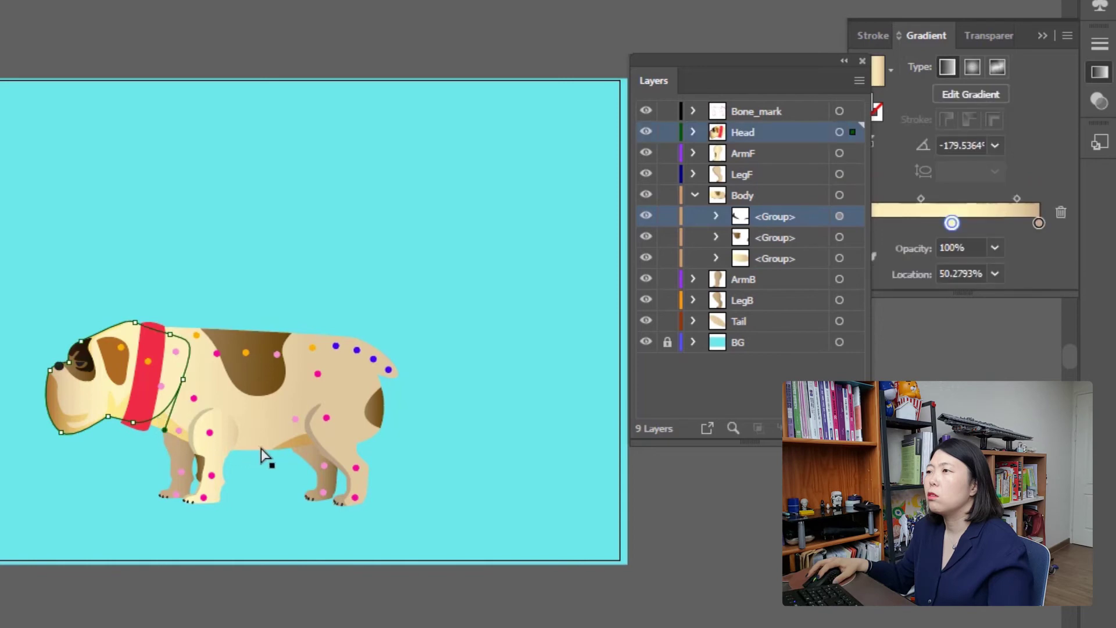
pyautogui.click(279, 445)
pyautogui.click(166, 424)
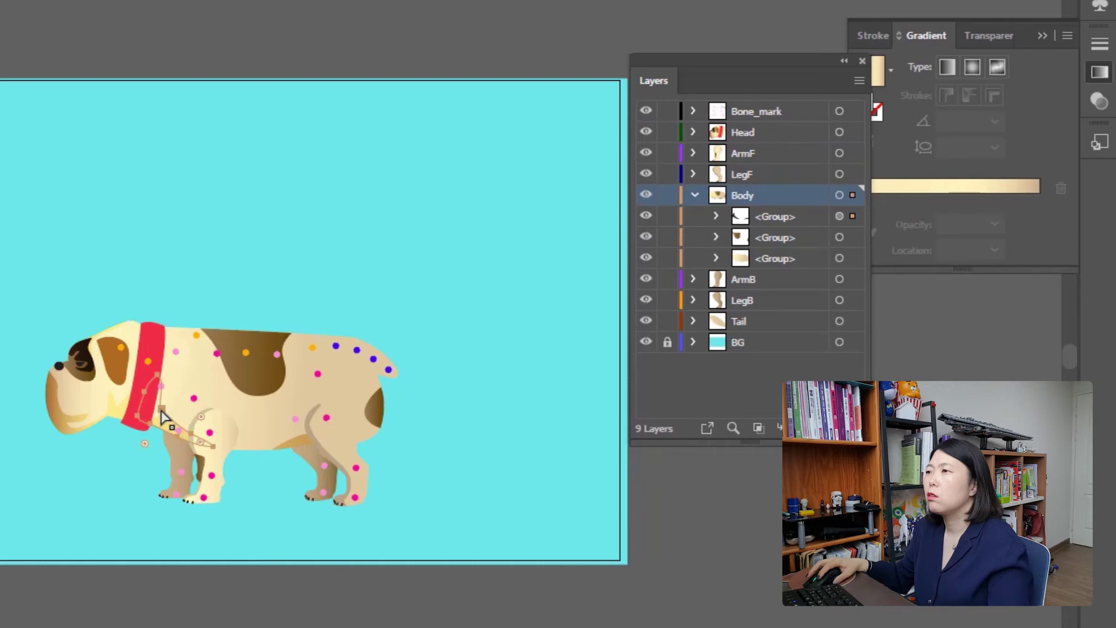
pyautogui.click(100, 577)
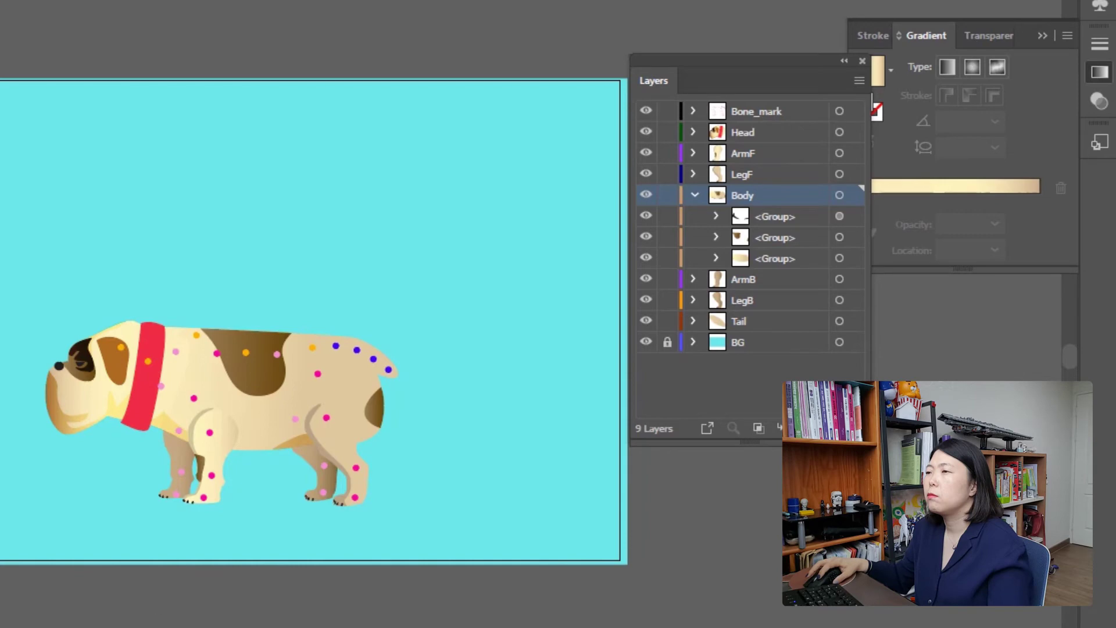
# Copy the chest shading from the Body layer and paste it in front on the Head layer
pyautogui.click(159, 425)
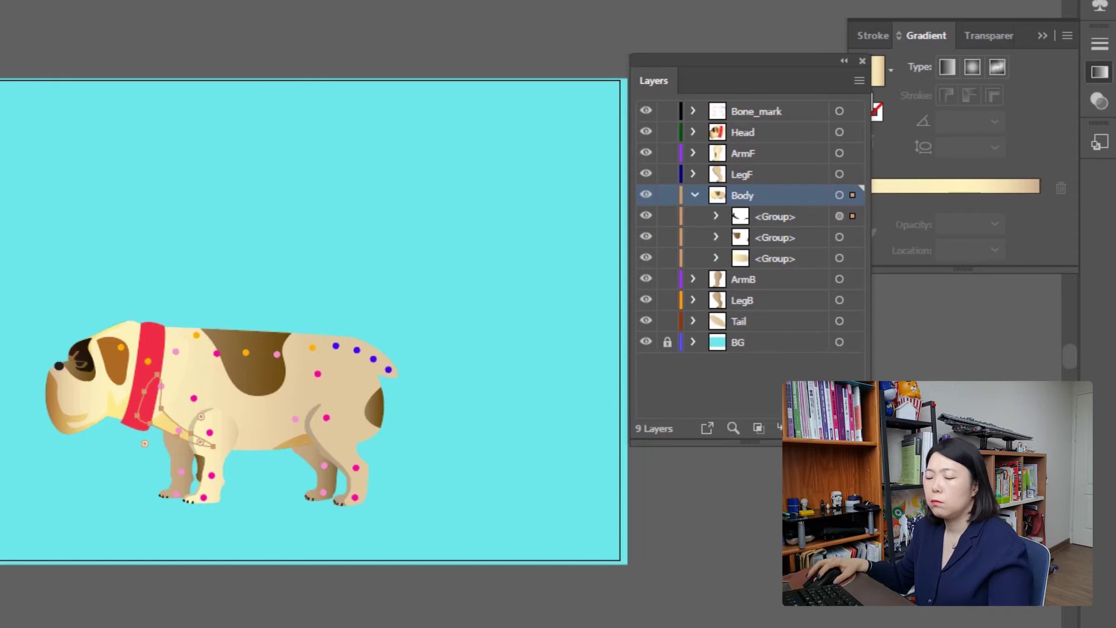
pyautogui.press('v')
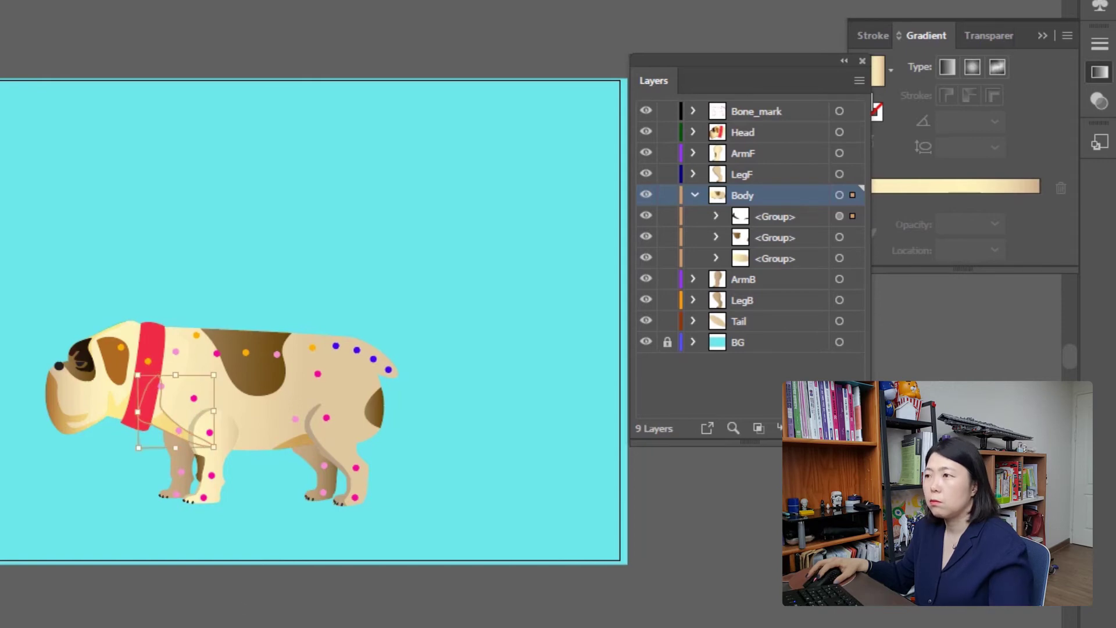
pyautogui.press('a')
pyautogui.click(694, 193)
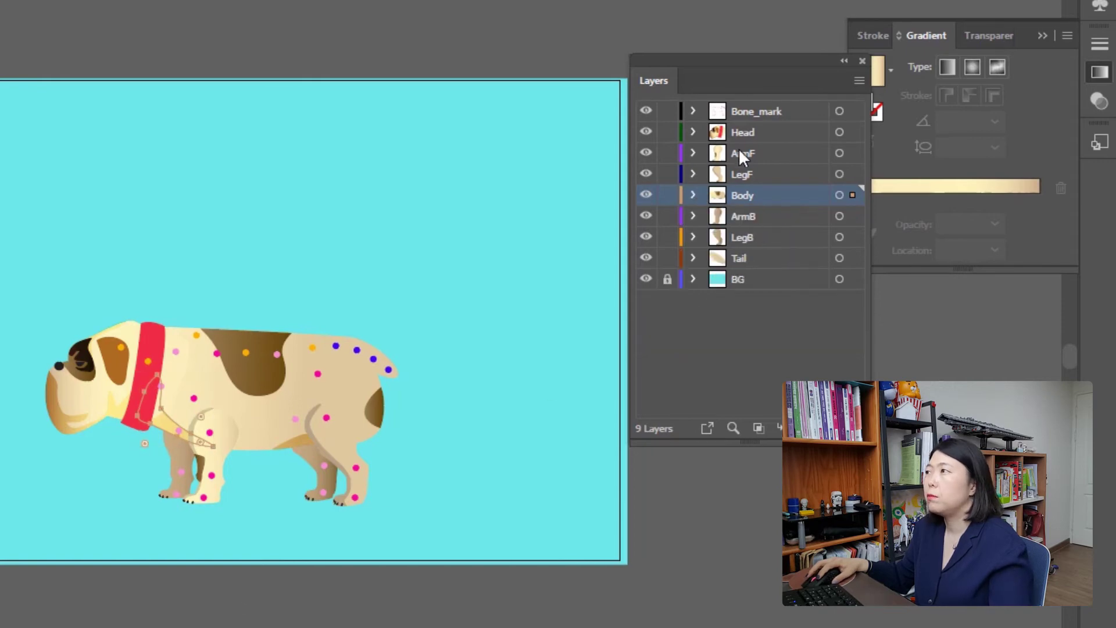
pyautogui.click(745, 136)
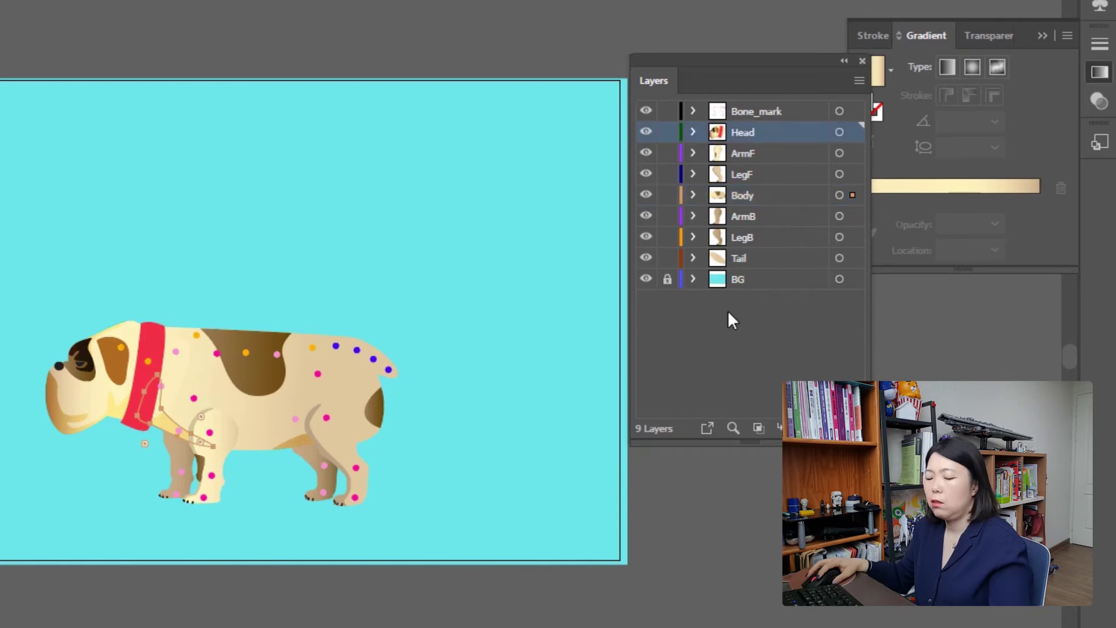
pyautogui.hotkey('ctrl', 'f')
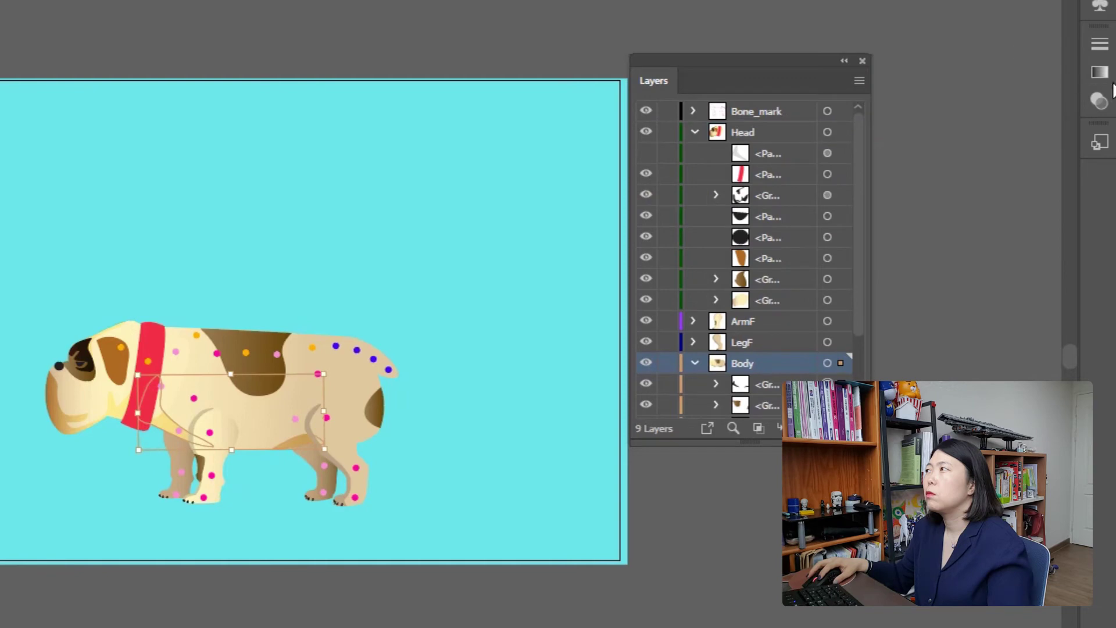
# Check the Body shading group's blend mode and opacity, then show the copied shading path on the Head layer
pyautogui.click(1098, 100)
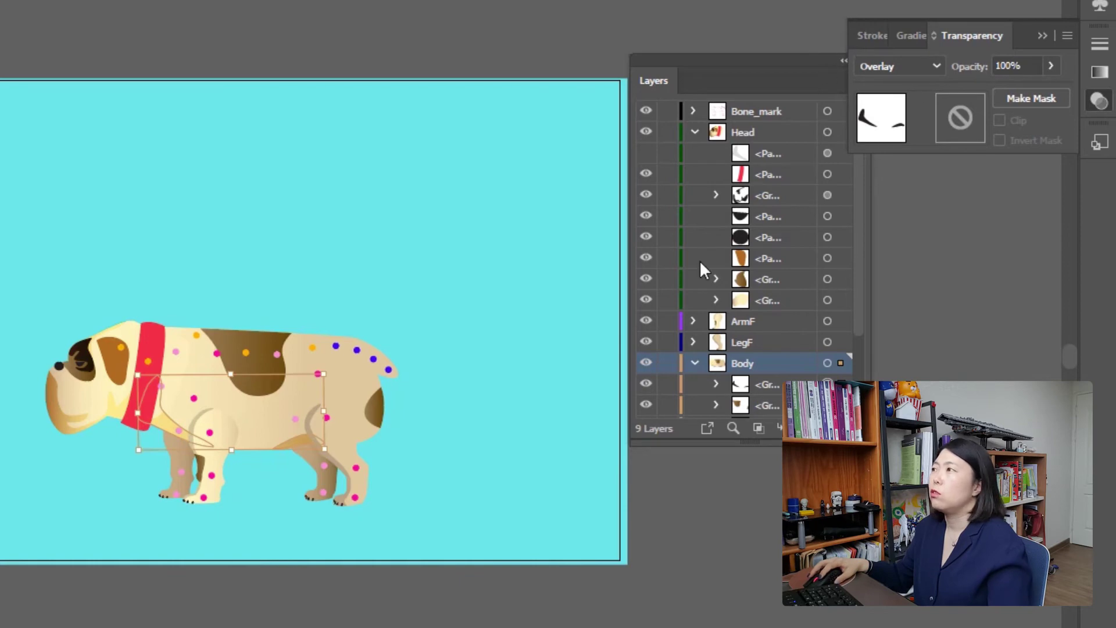
pyautogui.click(761, 153)
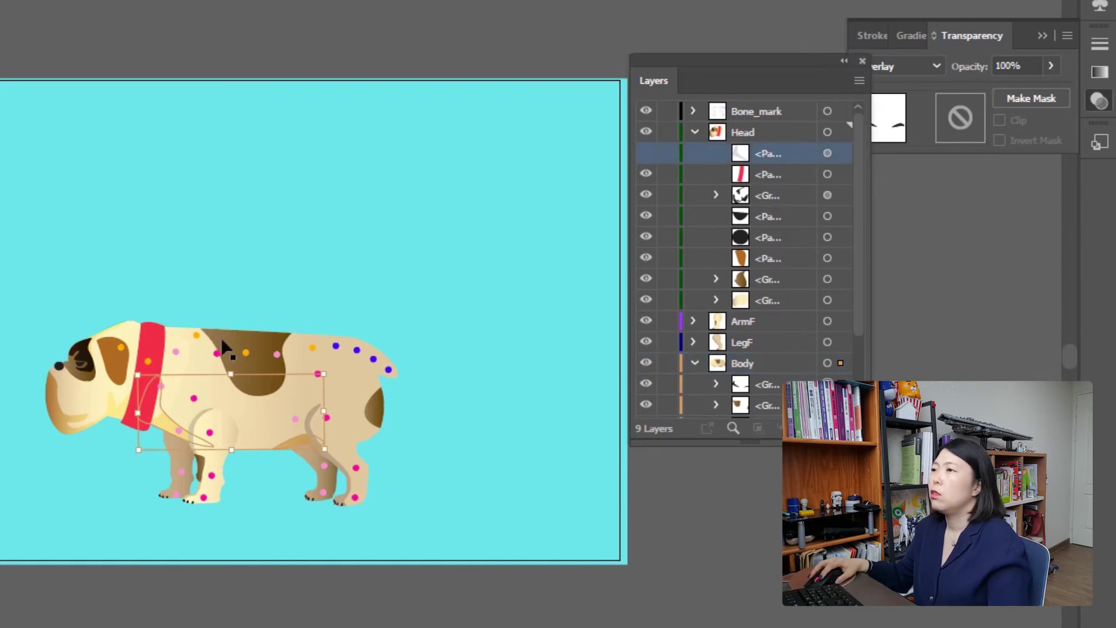
pyautogui.click(646, 154)
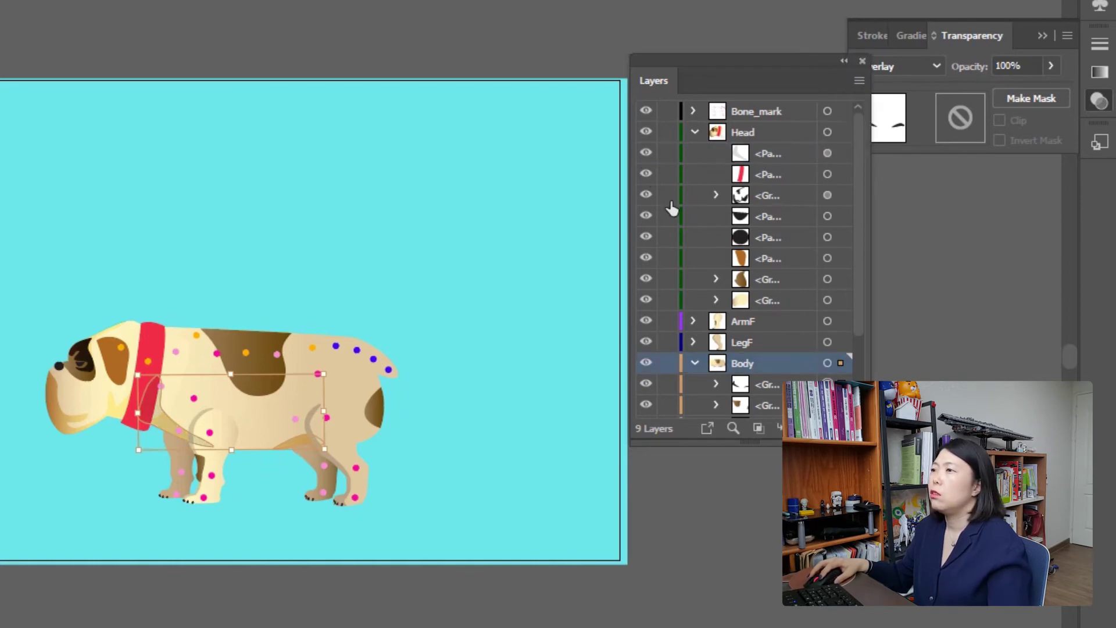
pyautogui.click(693, 363)
pyautogui.click(766, 158)
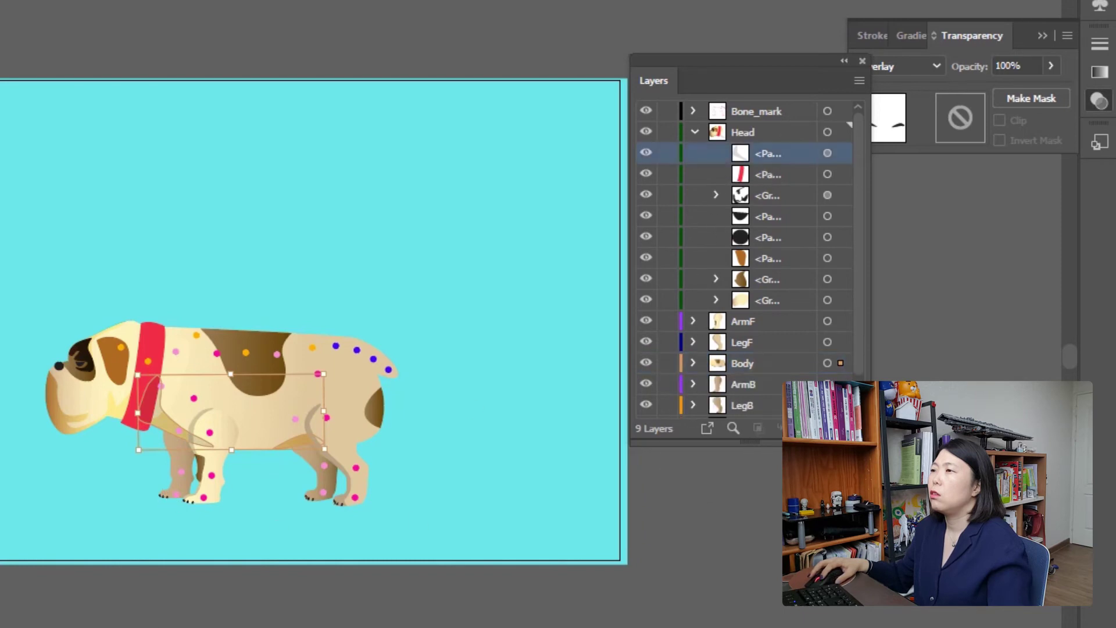
pyautogui.click(164, 482)
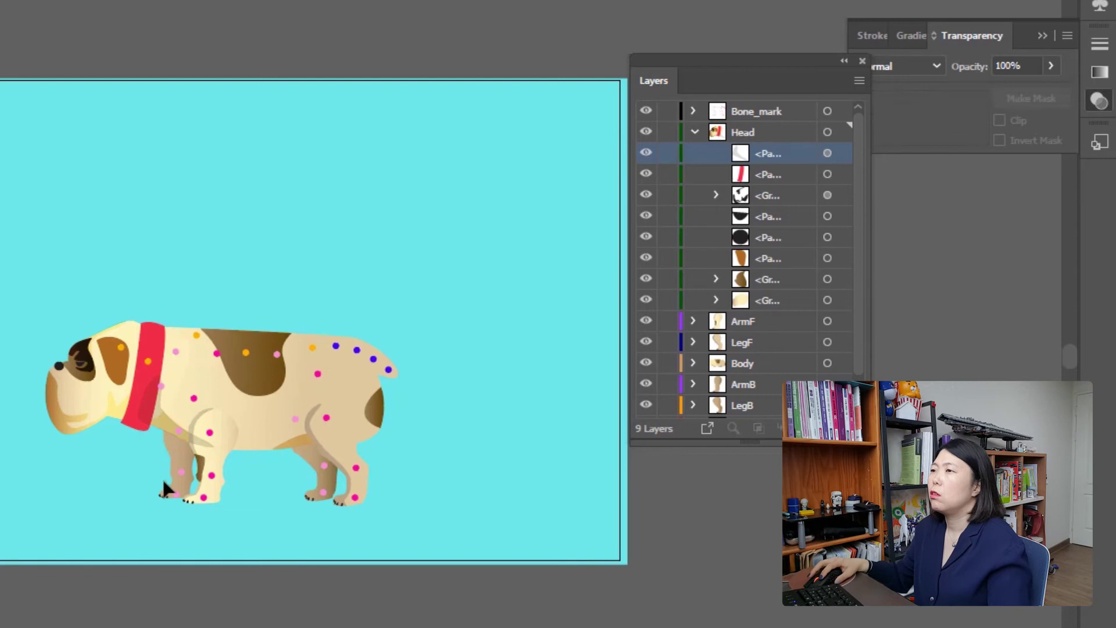
# Set the copied neck shading on the Head layer to 100% opacity with the Overlay blend mode
pyautogui.click(165, 426)
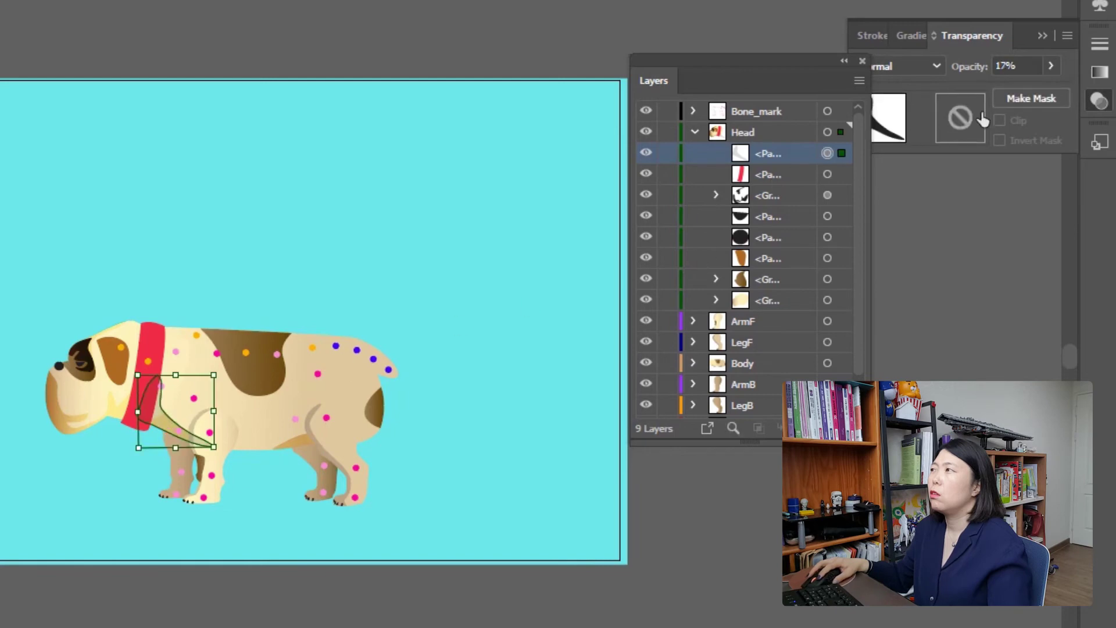
pyautogui.click(1050, 66)
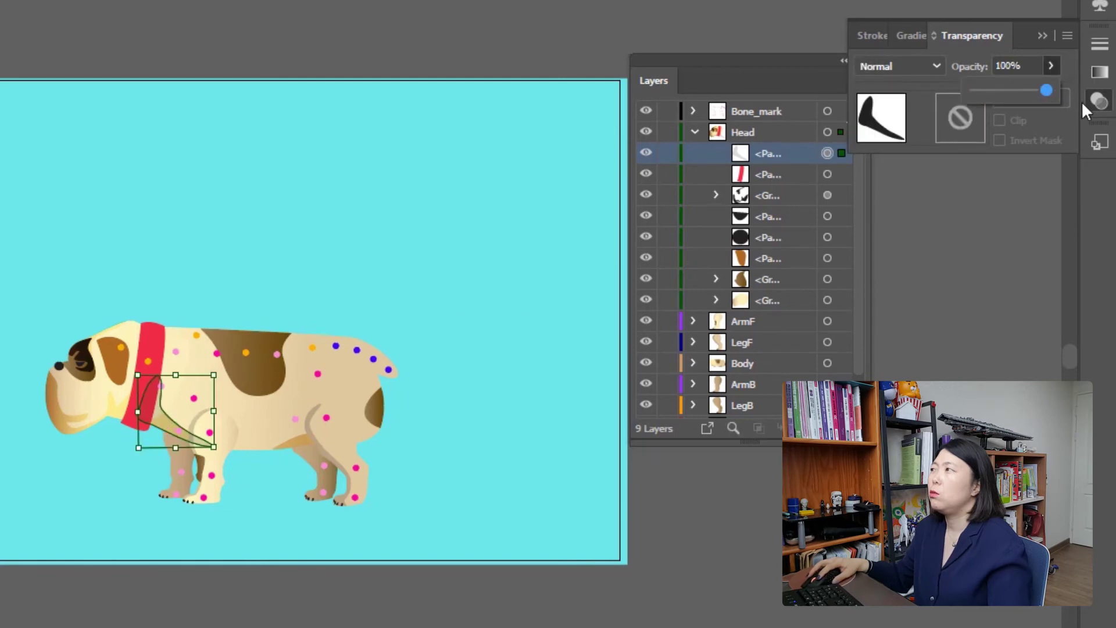
pyautogui.click(920, 67)
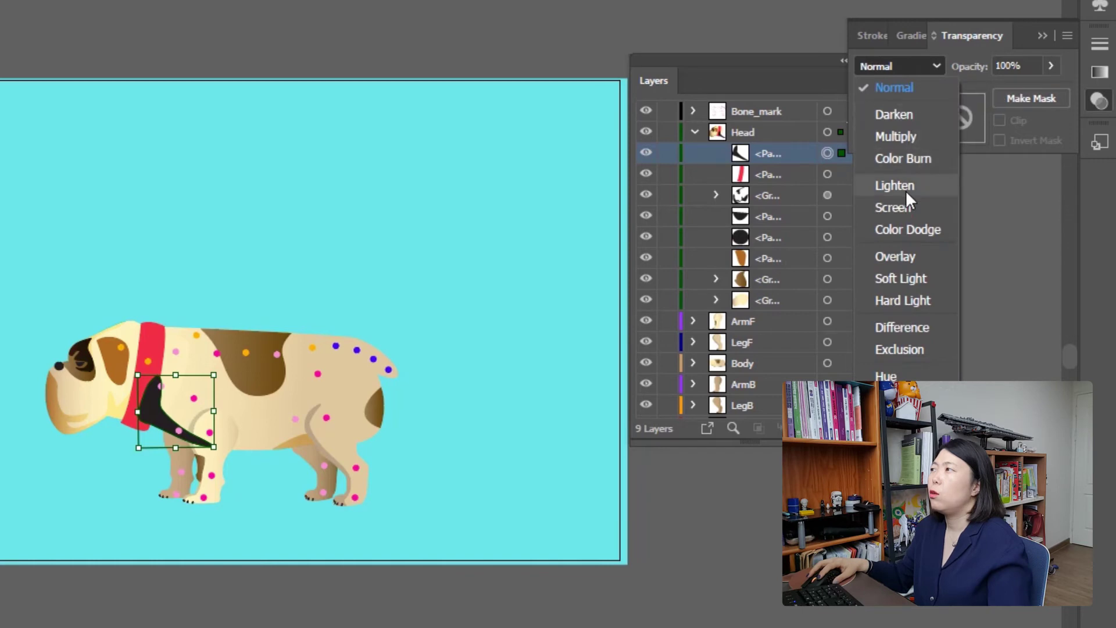
pyautogui.click(898, 260)
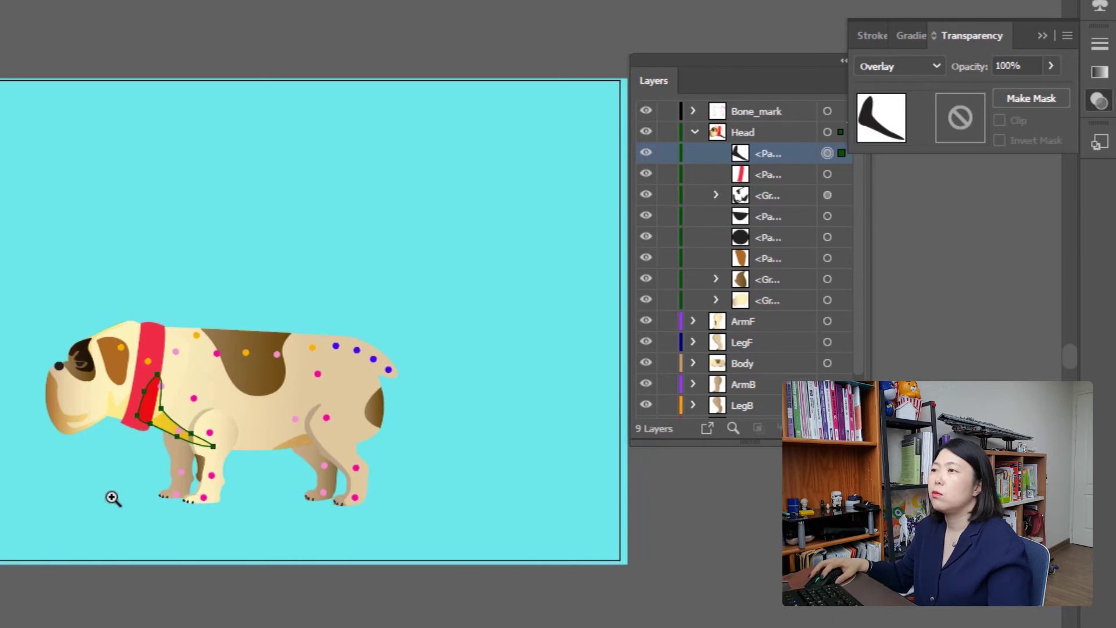
# Delete the anchor points of the copied shading that extend below the collar onto the chest and front leg
pyautogui.click(174, 433)
pyautogui.click(264, 333)
pyautogui.click(277, 361)
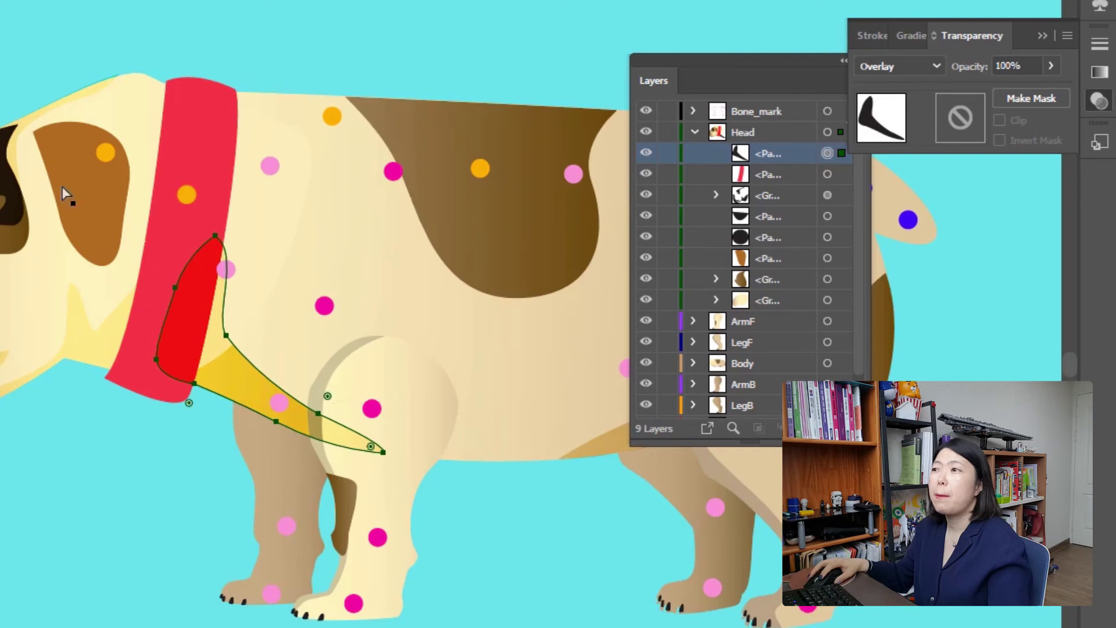
pyautogui.click(538, 563)
pyautogui.click(378, 448)
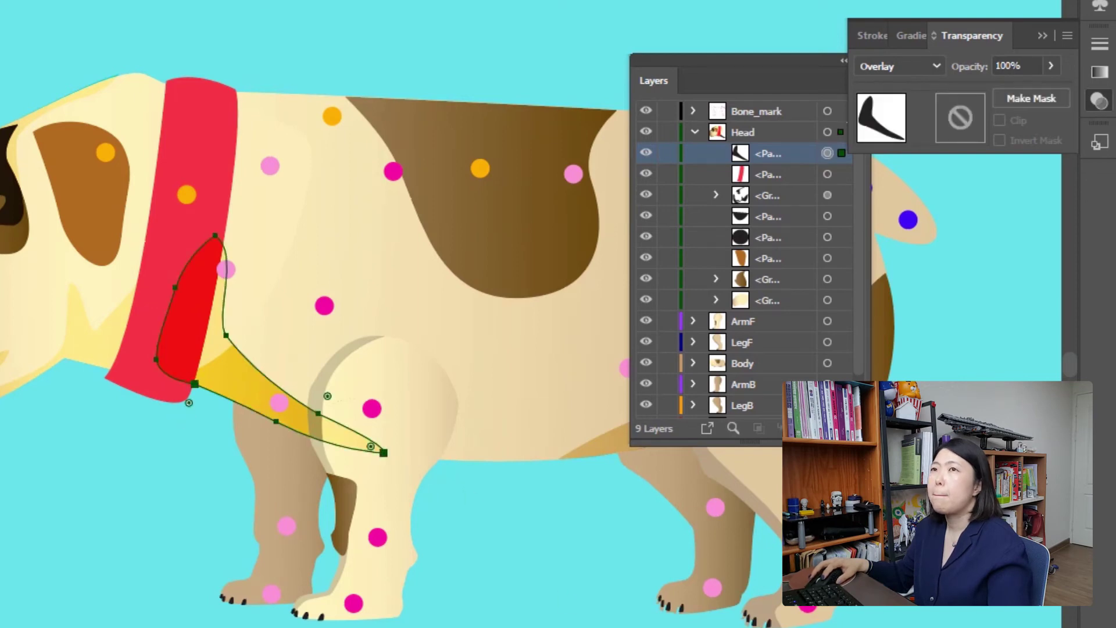
pyautogui.press('p')
pyautogui.click(381, 452)
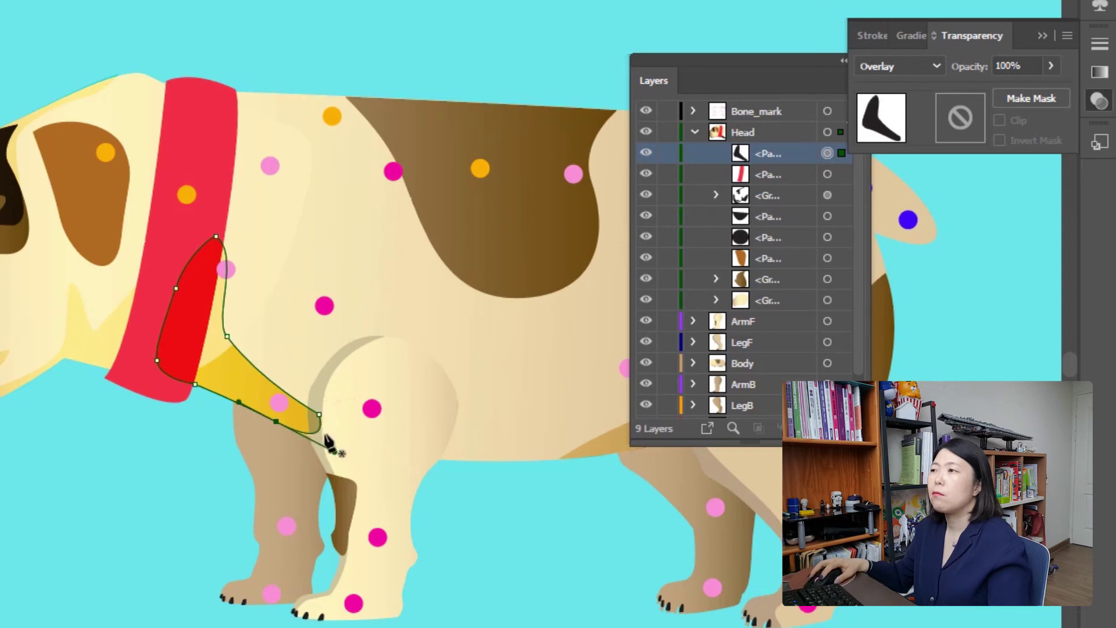
pyautogui.click(318, 417)
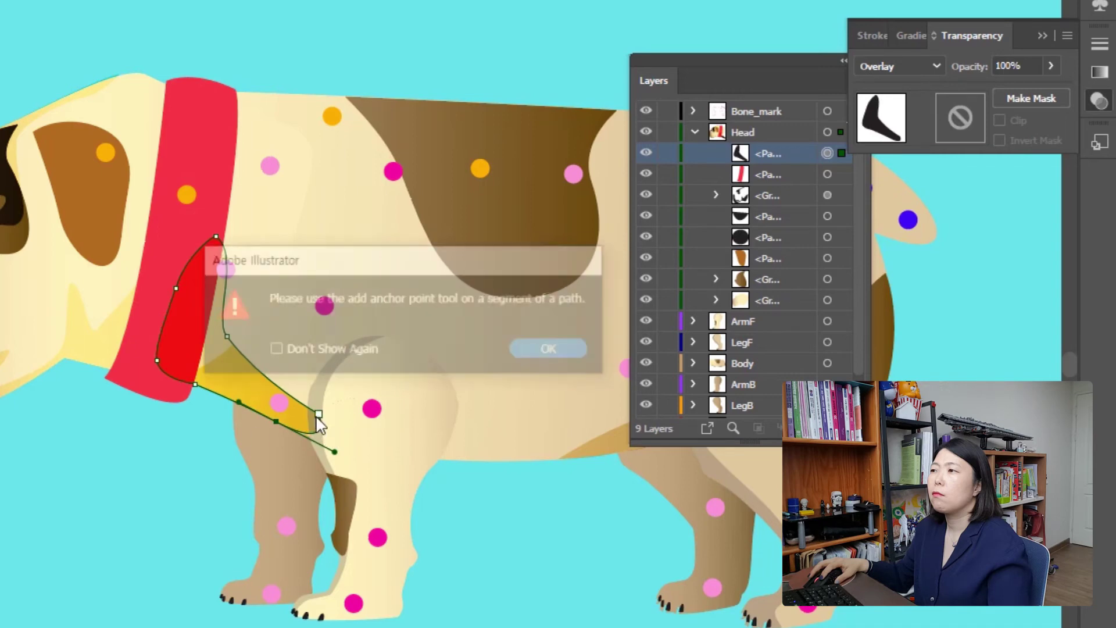
pyautogui.click(546, 352)
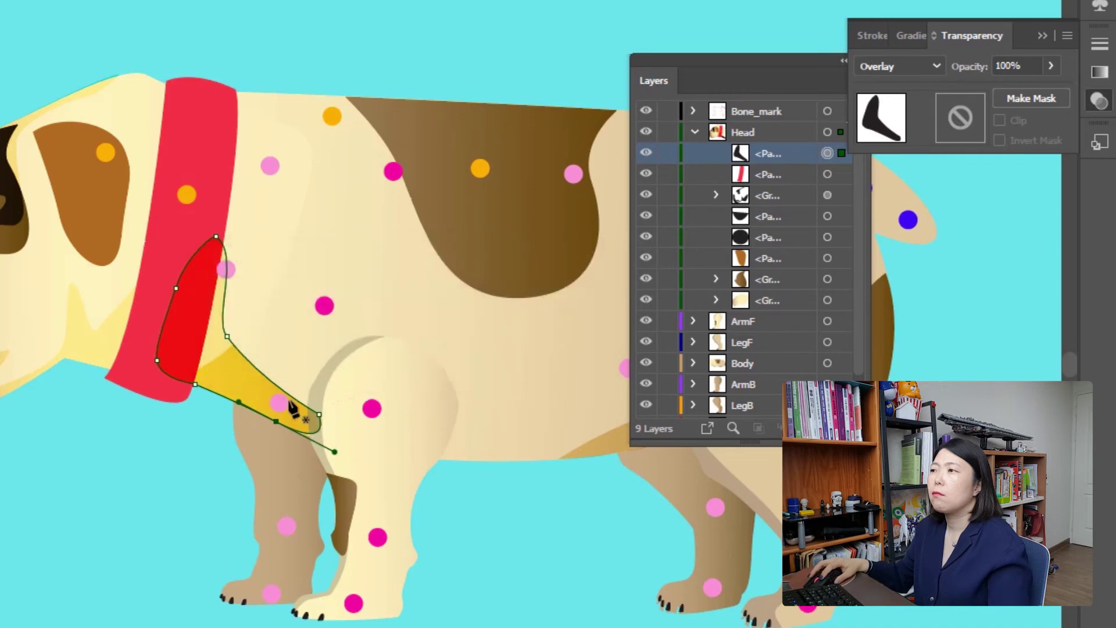
pyautogui.click(319, 414)
pyautogui.click(277, 422)
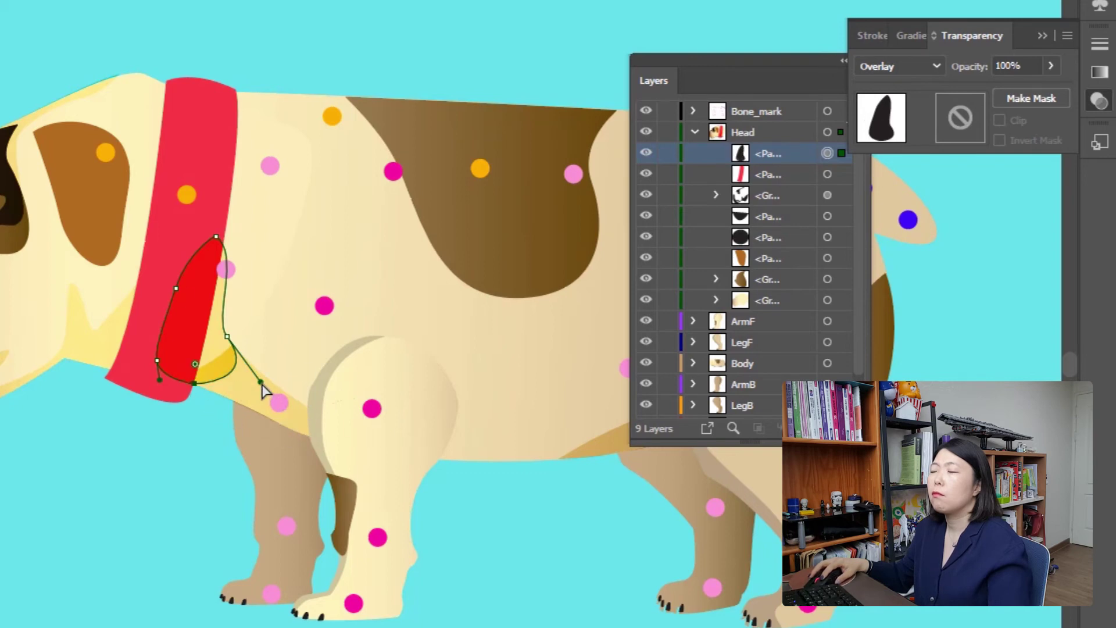
# Shorten the curve handle at the collar shading's rear and move its lowest anchor inside the collar, then redirect the rear handle
pyautogui.moveTo(262, 383); pyautogui.dragTo(237, 361)
pyautogui.click(195, 385)
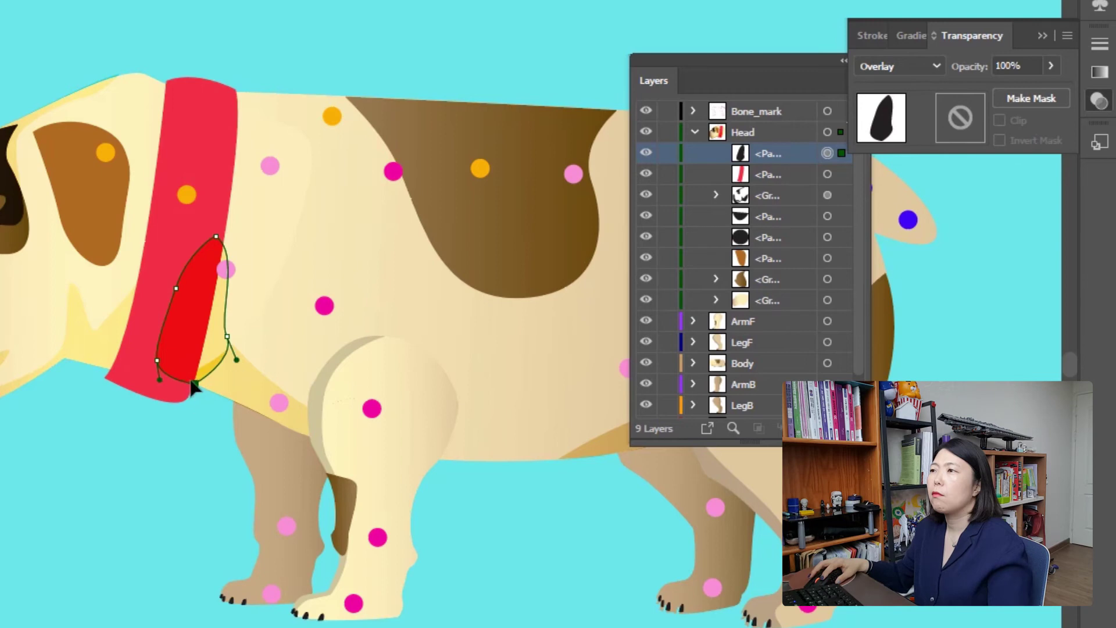
pyautogui.moveTo(193, 381); pyautogui.dragTo(172, 378)
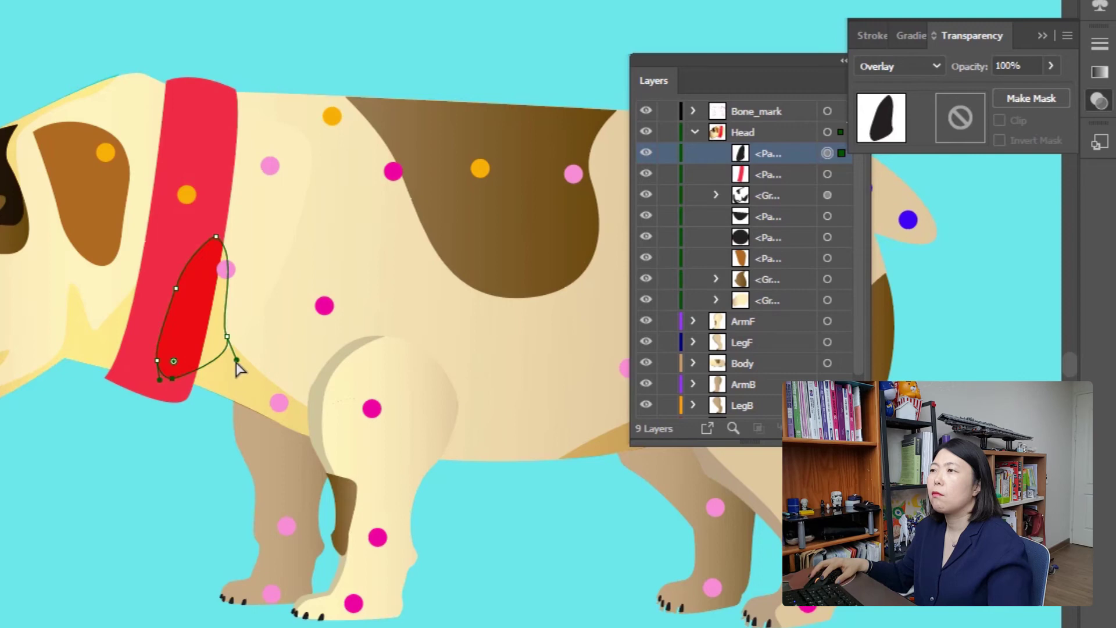
pyautogui.moveTo(237, 361); pyautogui.dragTo(251, 348)
pyautogui.click(197, 520)
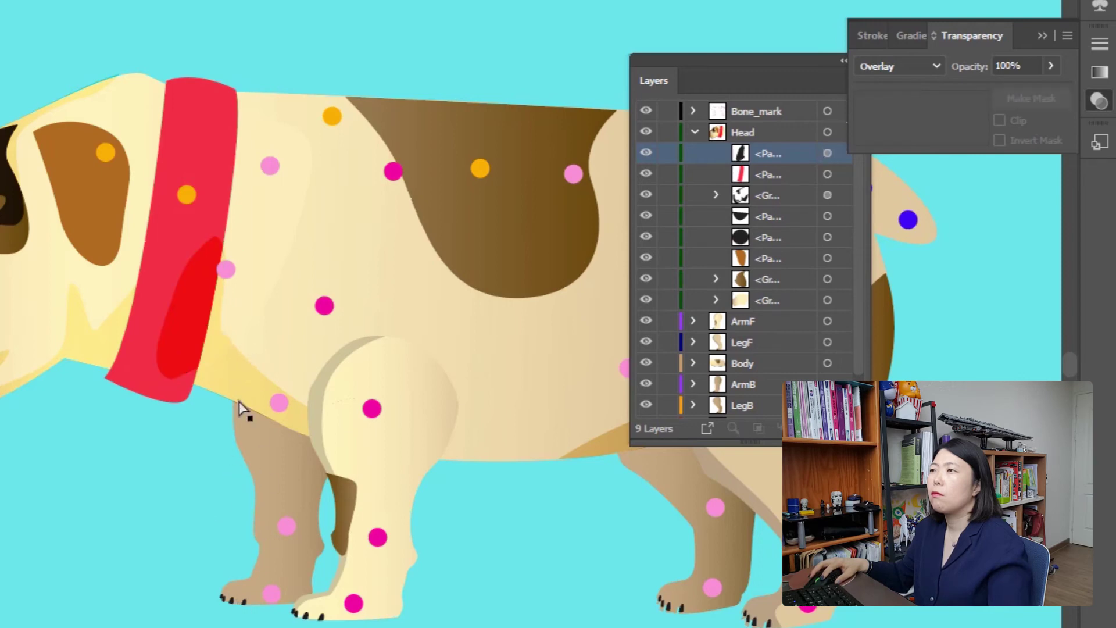
# Refine the collar shading's rear anchor position and curve handles so its edge meets the body shading behind the collar
pyautogui.click(227, 337)
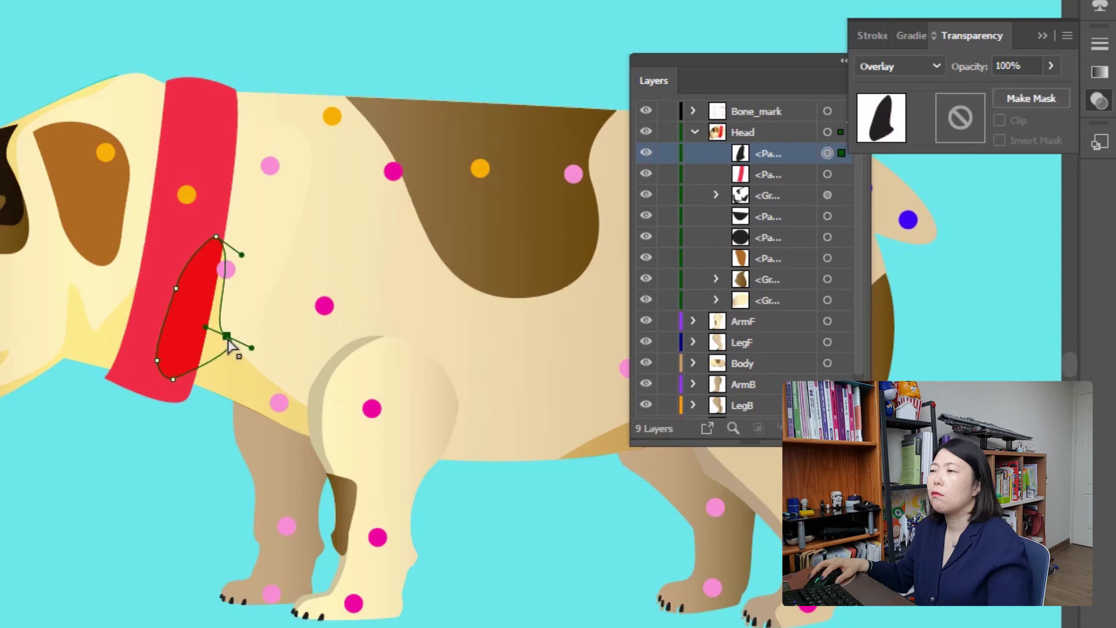
pyautogui.moveTo(229, 337); pyautogui.dragTo(236, 356)
pyautogui.click(207, 488)
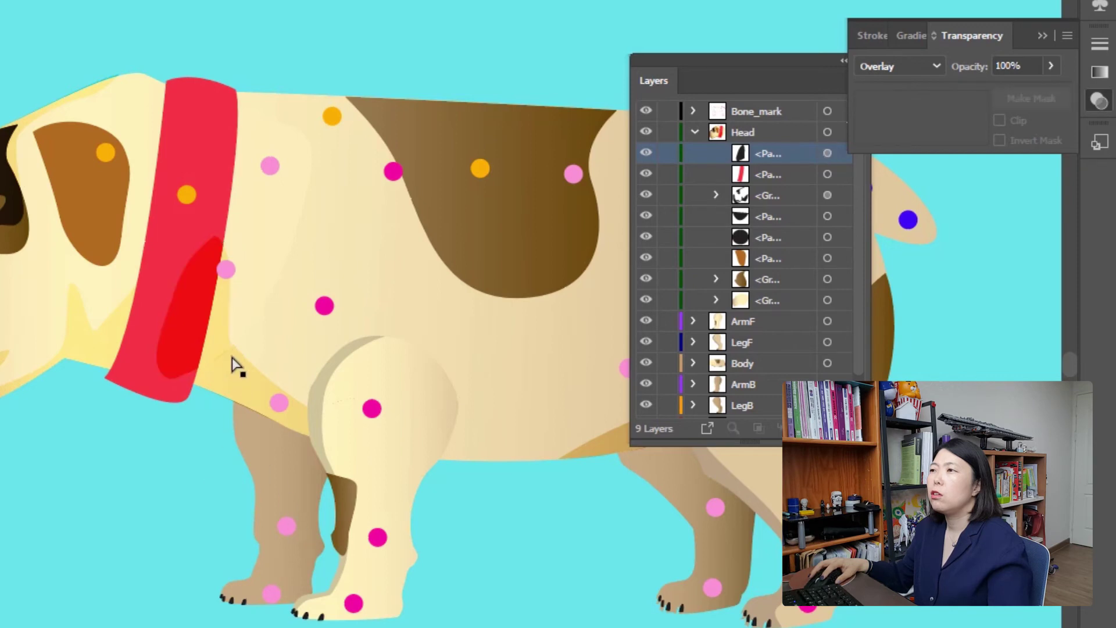
pyautogui.click(229, 339)
pyautogui.moveTo(230, 340); pyautogui.dragTo(231, 341)
pyautogui.click(319, 532)
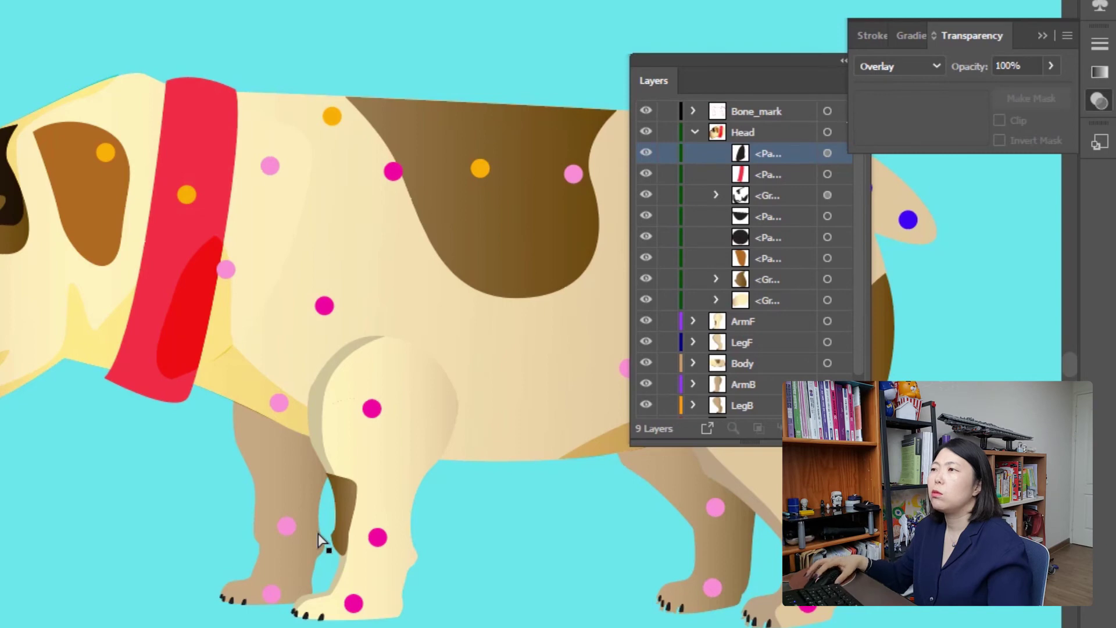
pyautogui.click(218, 330)
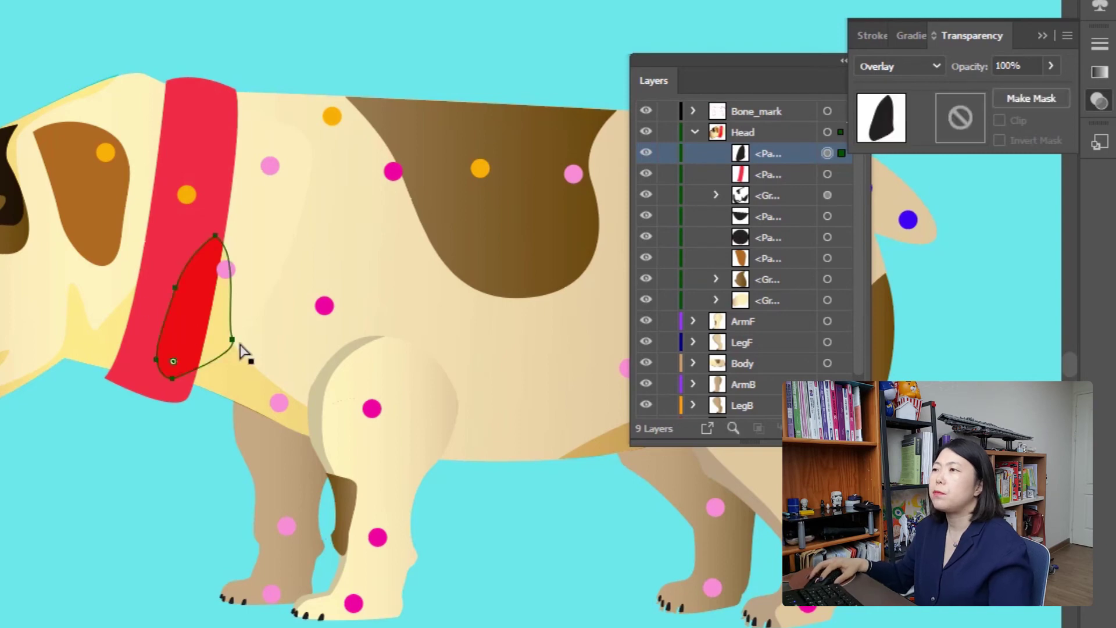
pyautogui.click(233, 341)
pyautogui.moveTo(238, 350); pyautogui.dragTo(237, 350)
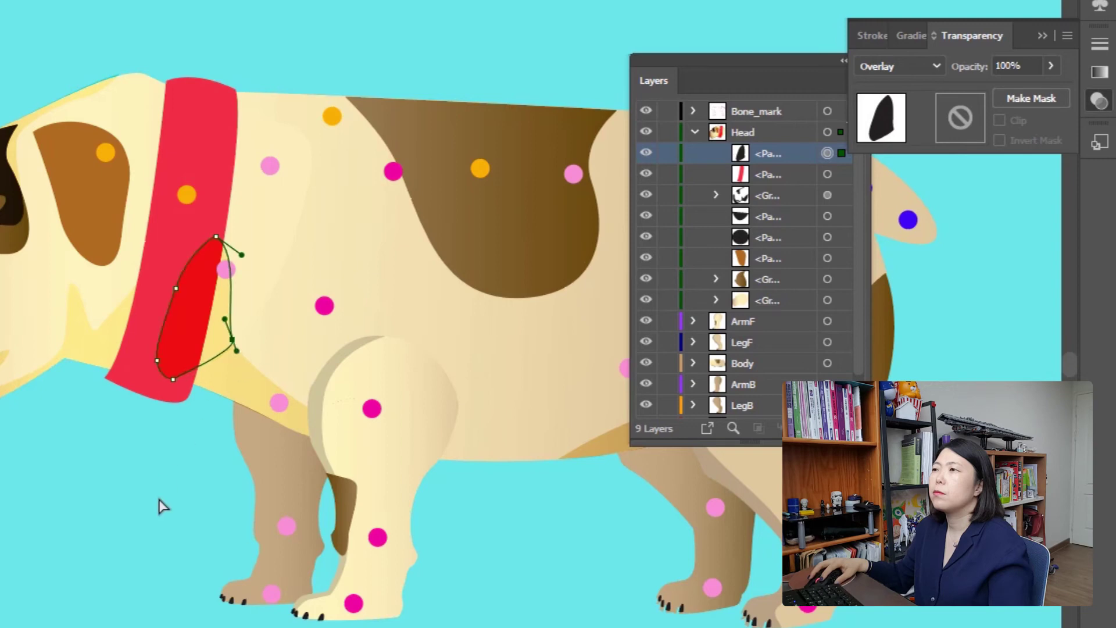
# Nudge the lowest anchor point of the collar's Overlay shading slightly within the collar and deselect the shape
pyautogui.click(163, 506)
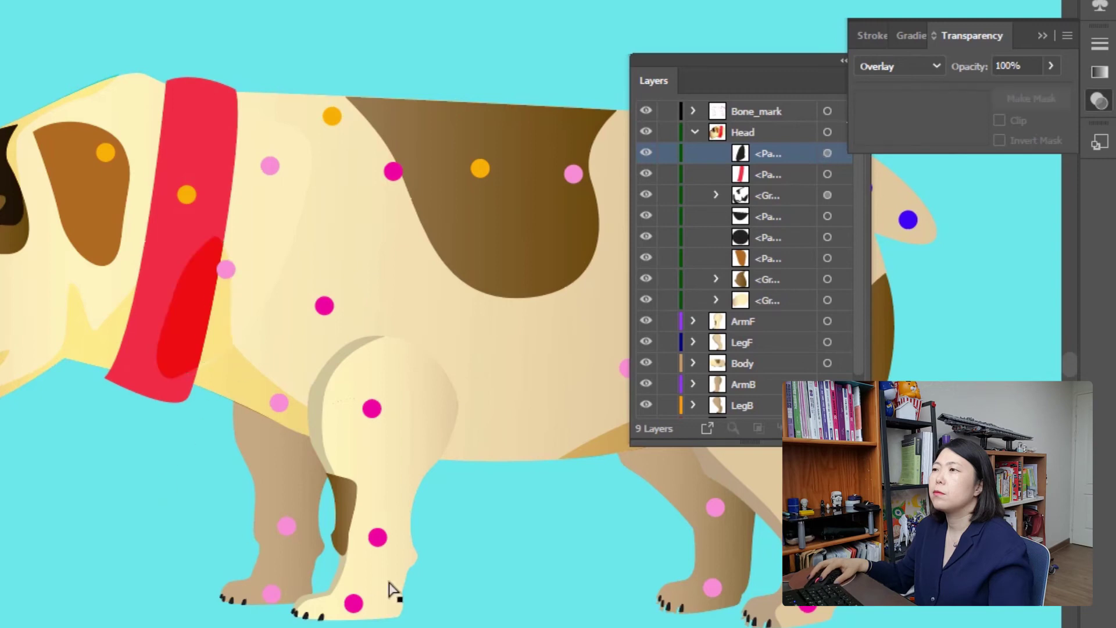
pyautogui.click(231, 344)
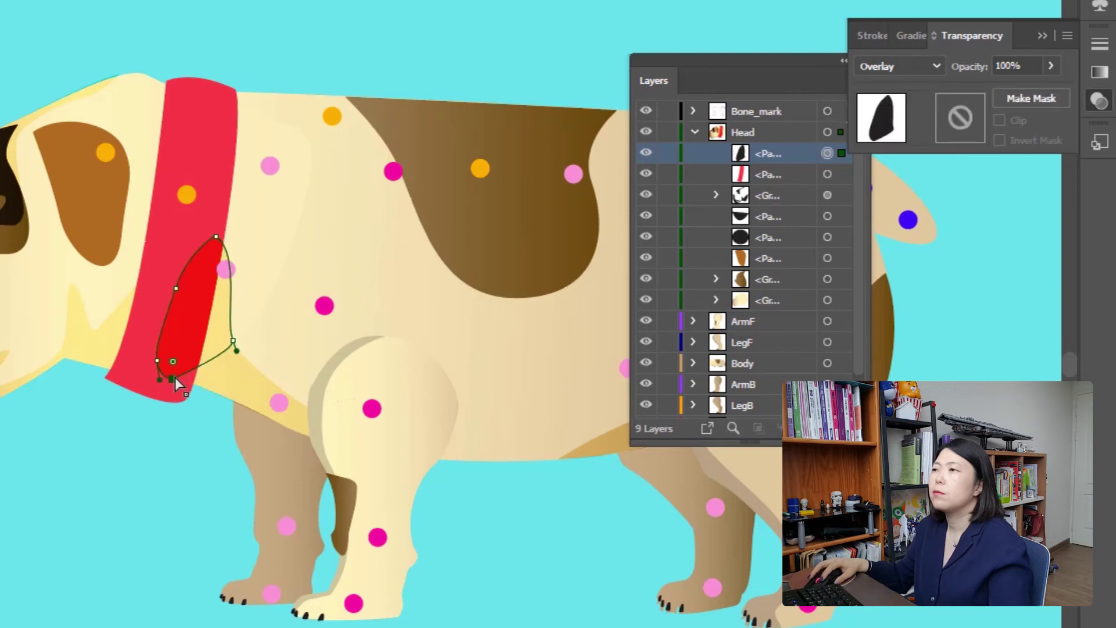
pyautogui.moveTo(173, 378); pyautogui.dragTo(176, 380)
pyautogui.click(228, 439)
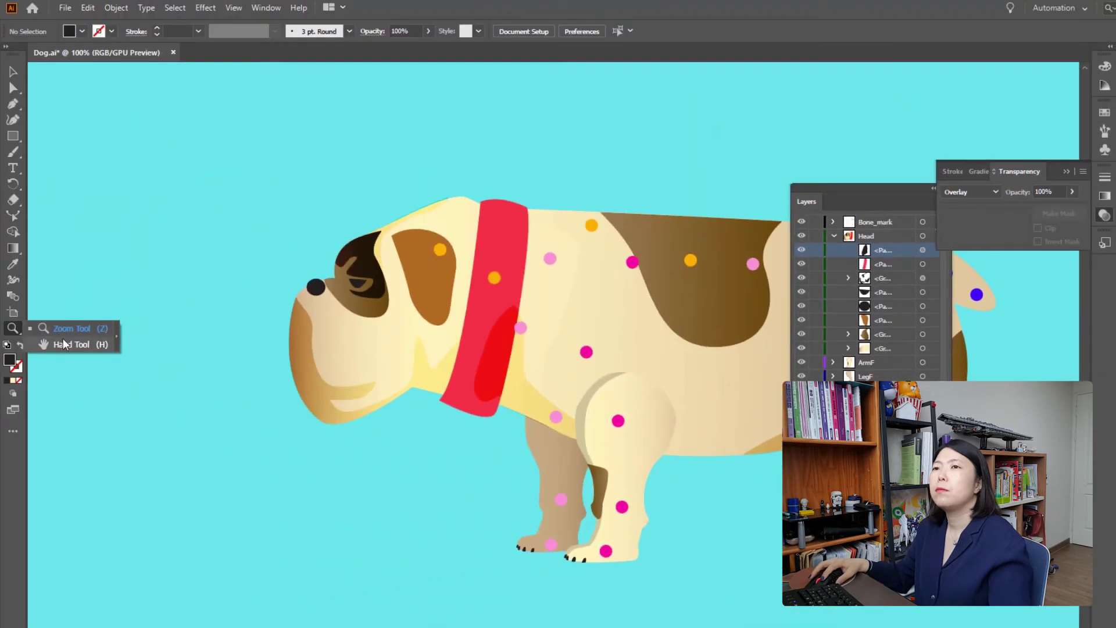
# Collapse the Head layer and hide every other layer, including Bone_mark and BG, to view the head artwork alone
pyautogui.click(63, 342)
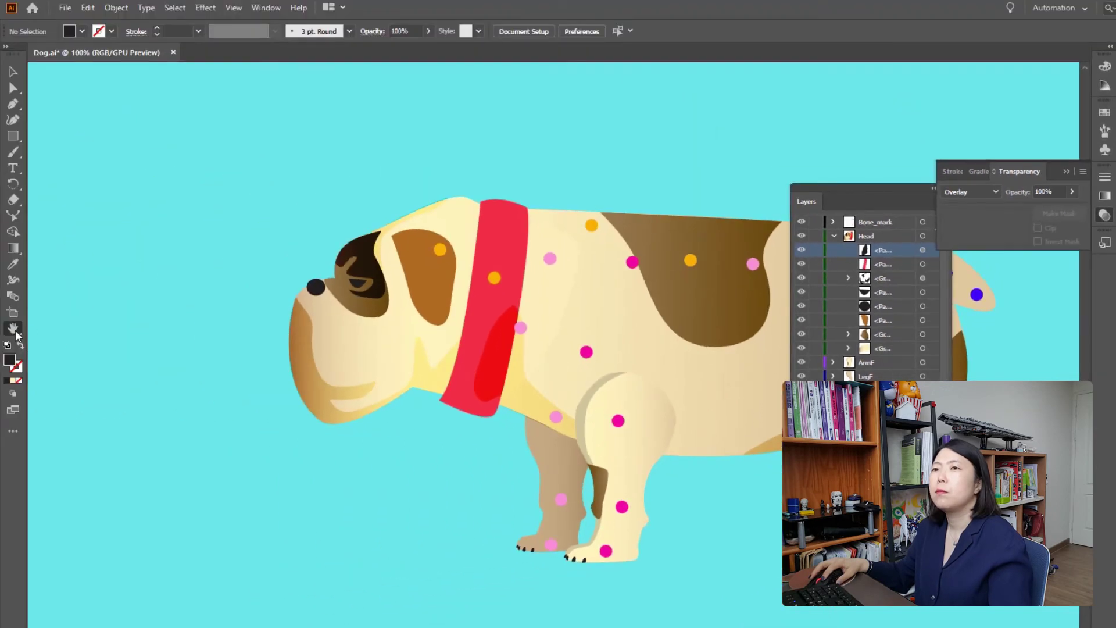
pyautogui.scroll(-3, 520, 524)
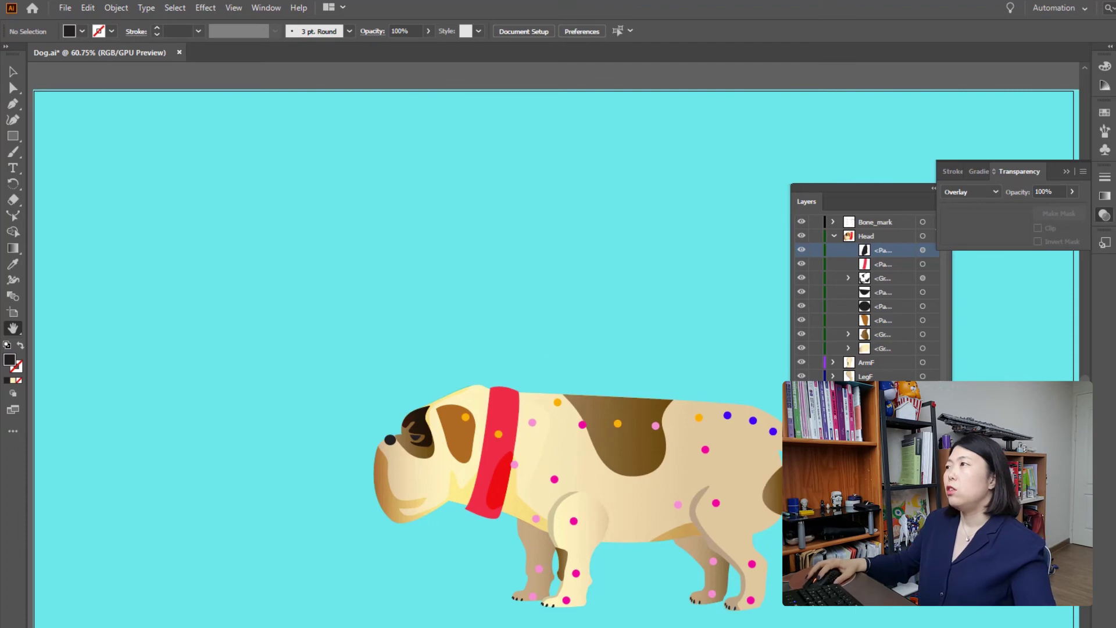
pyautogui.click(833, 235)
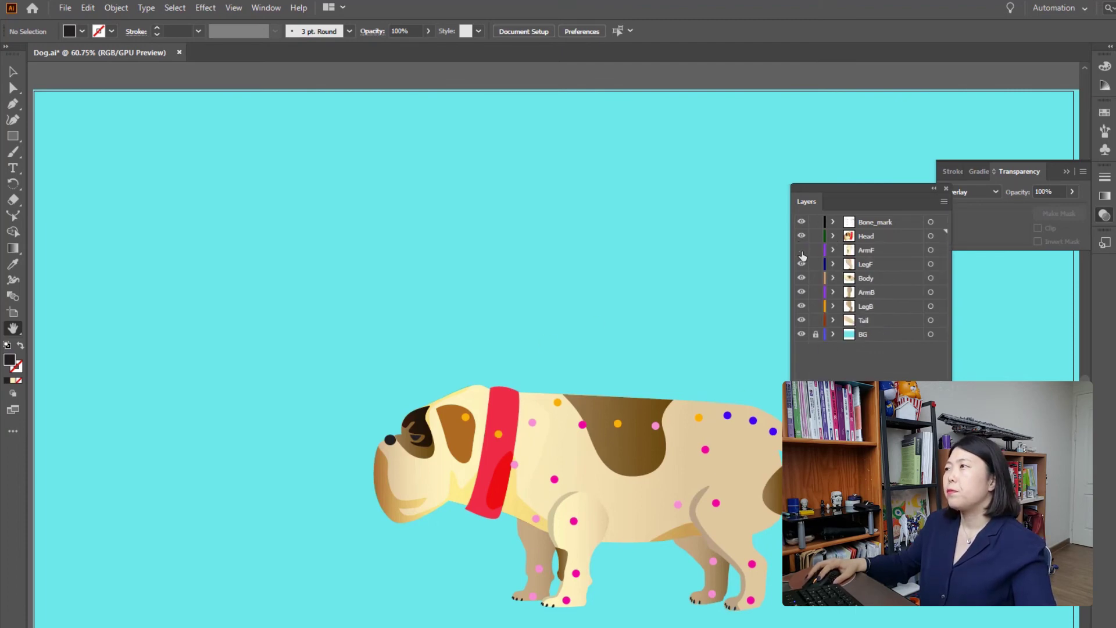
pyautogui.moveTo(804, 255); pyautogui.dragTo(802, 319)
pyautogui.click(802, 334)
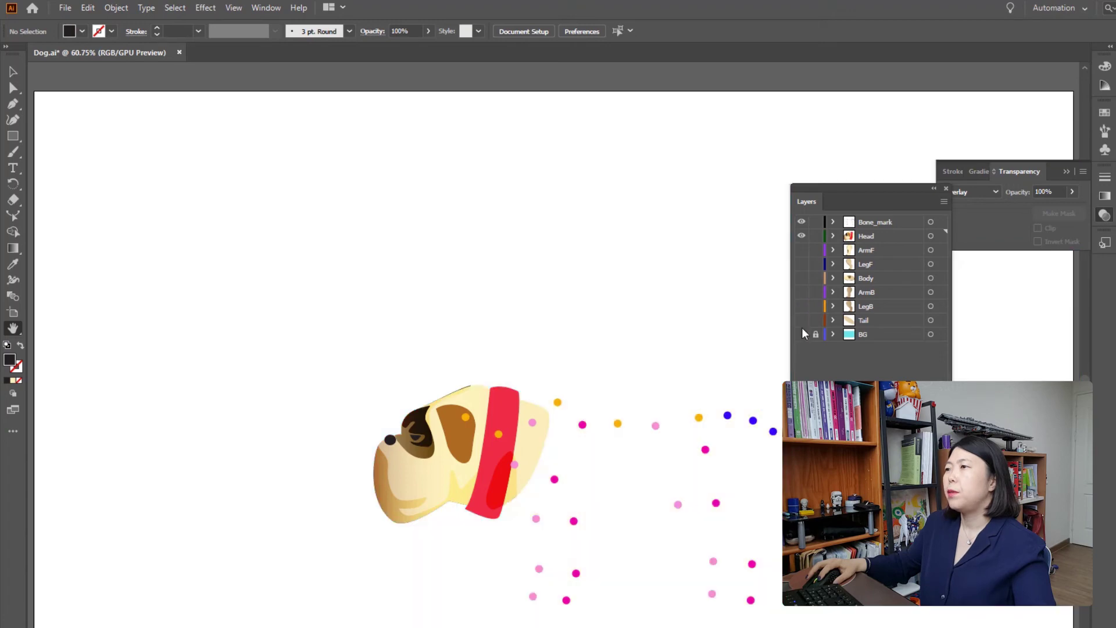
pyautogui.click(801, 223)
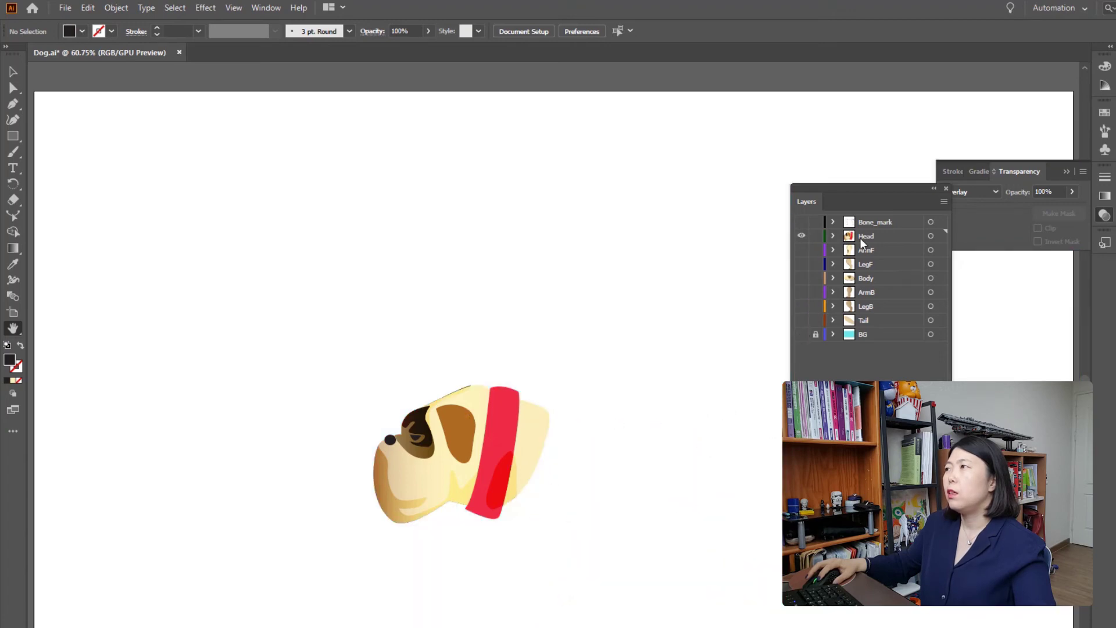
# Show the ArmF, LegF, Body, ArmB, LegB, Tail, BG and Bone_mark layers one by one to review each rigging part
pyautogui.click(872, 238)
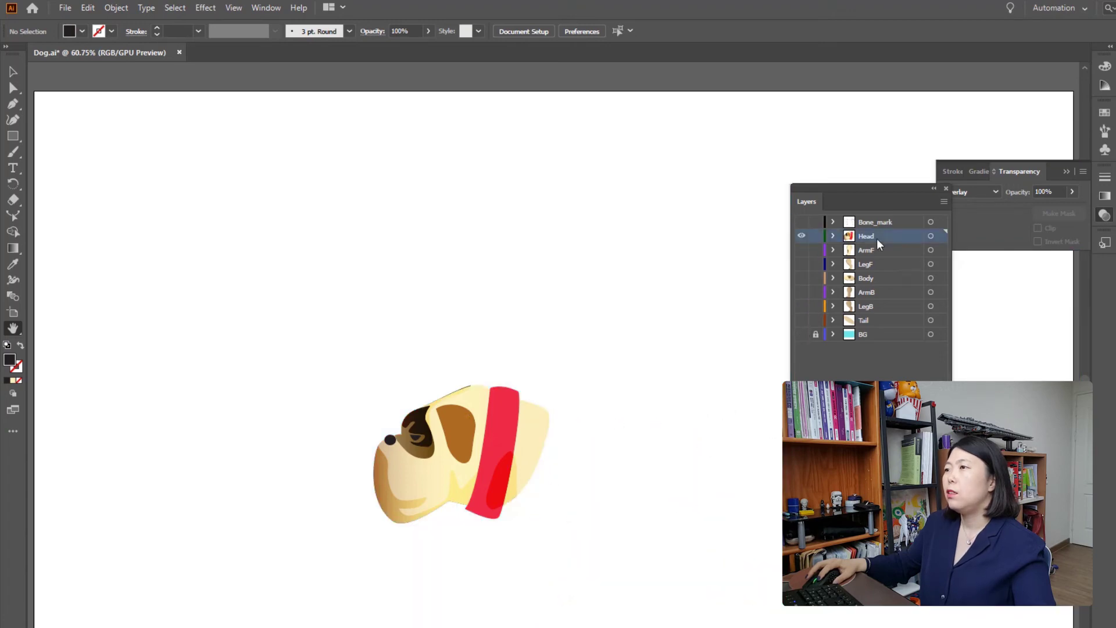
pyautogui.click(801, 251)
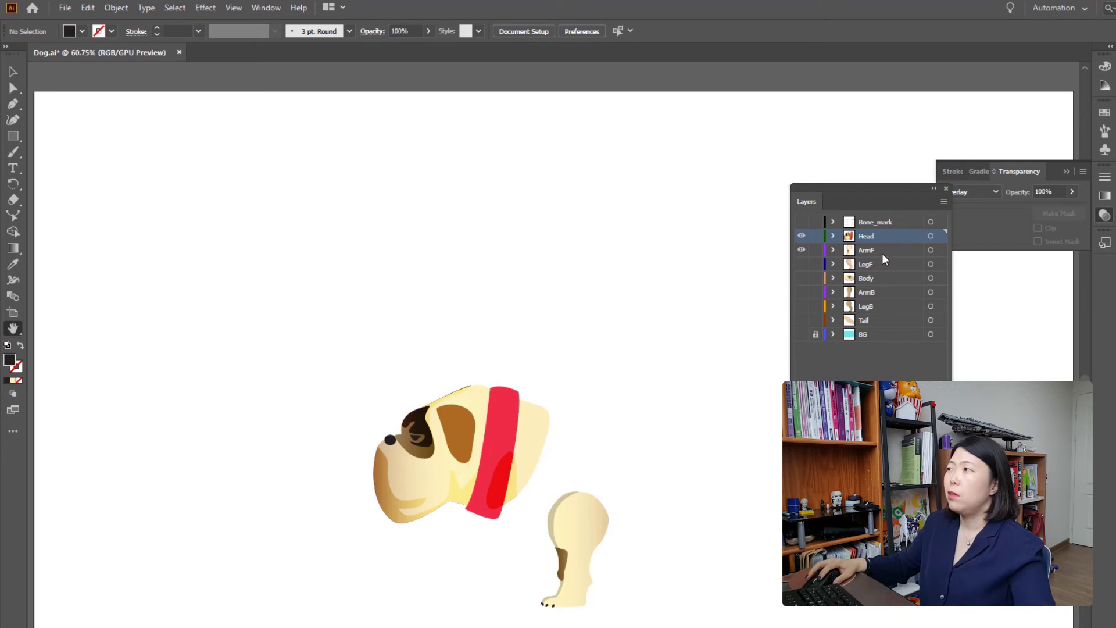
pyautogui.click(800, 265)
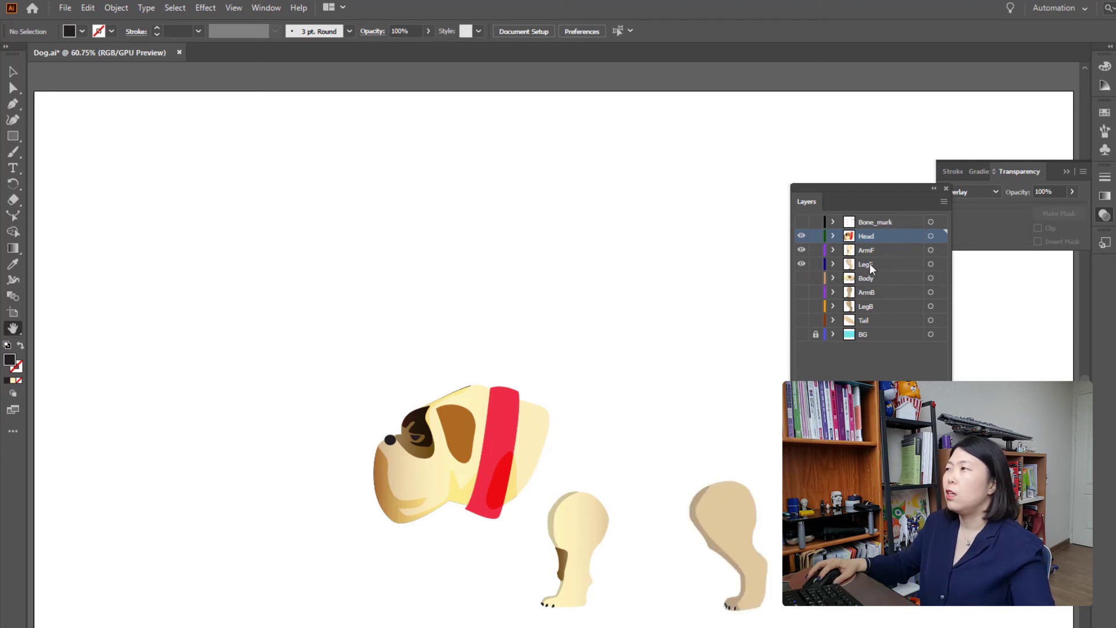
pyautogui.click(801, 278)
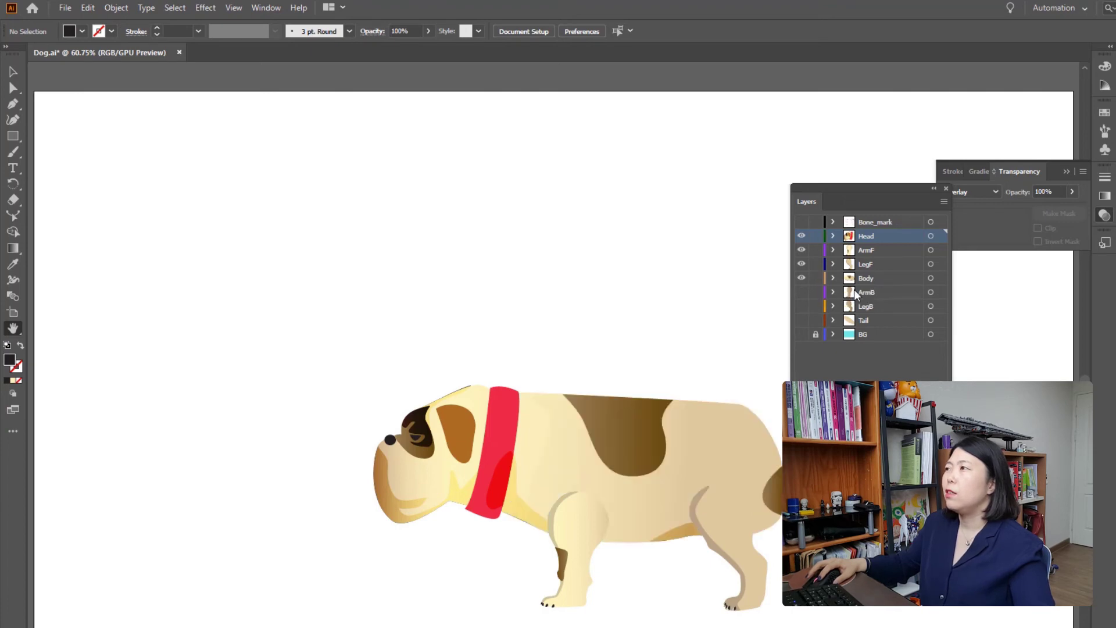
pyautogui.click(801, 292)
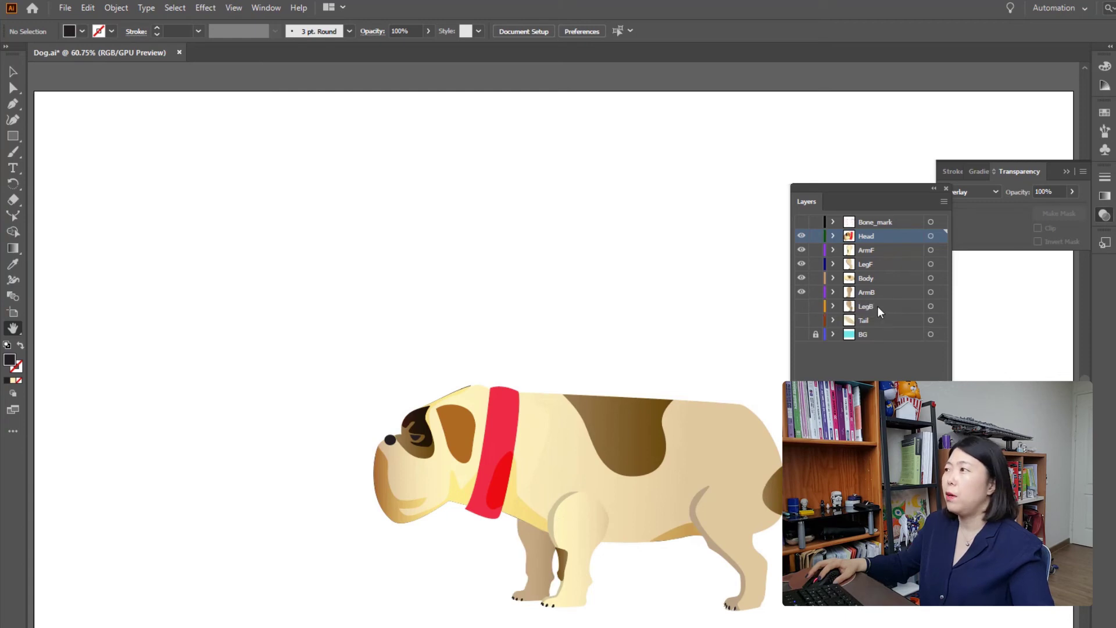
pyautogui.click(877, 306)
pyautogui.click(801, 307)
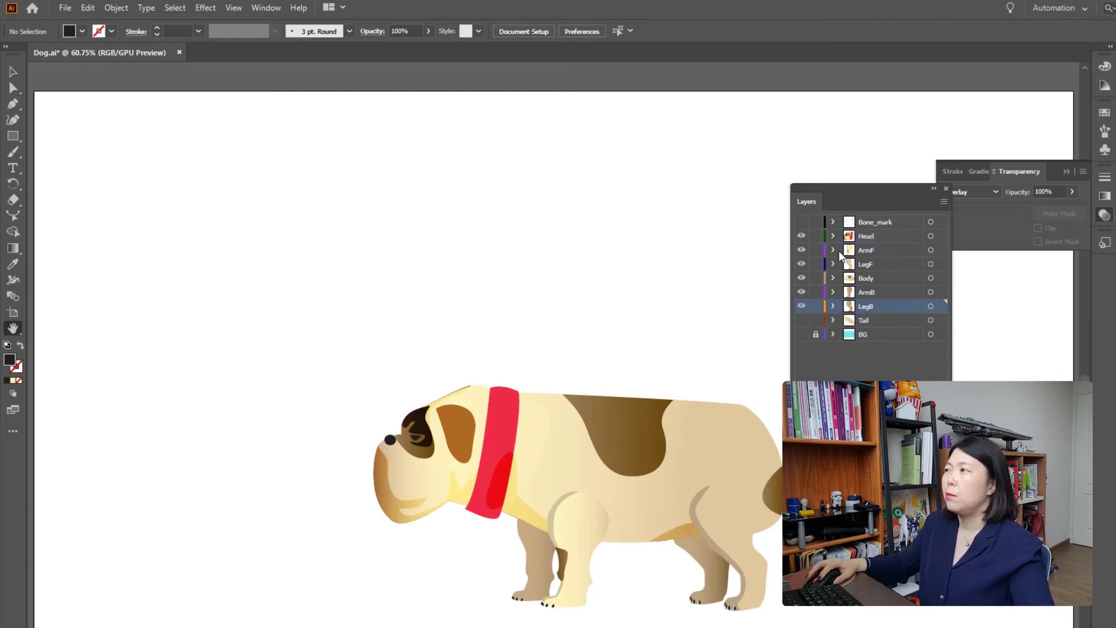
pyautogui.click(802, 320)
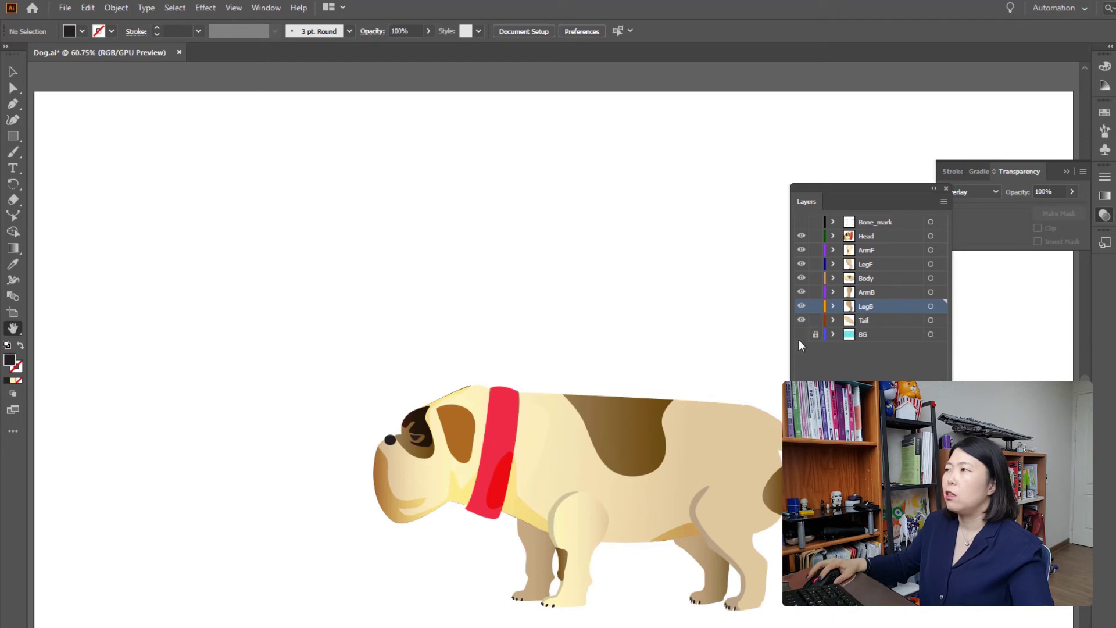
pyautogui.click(801, 334)
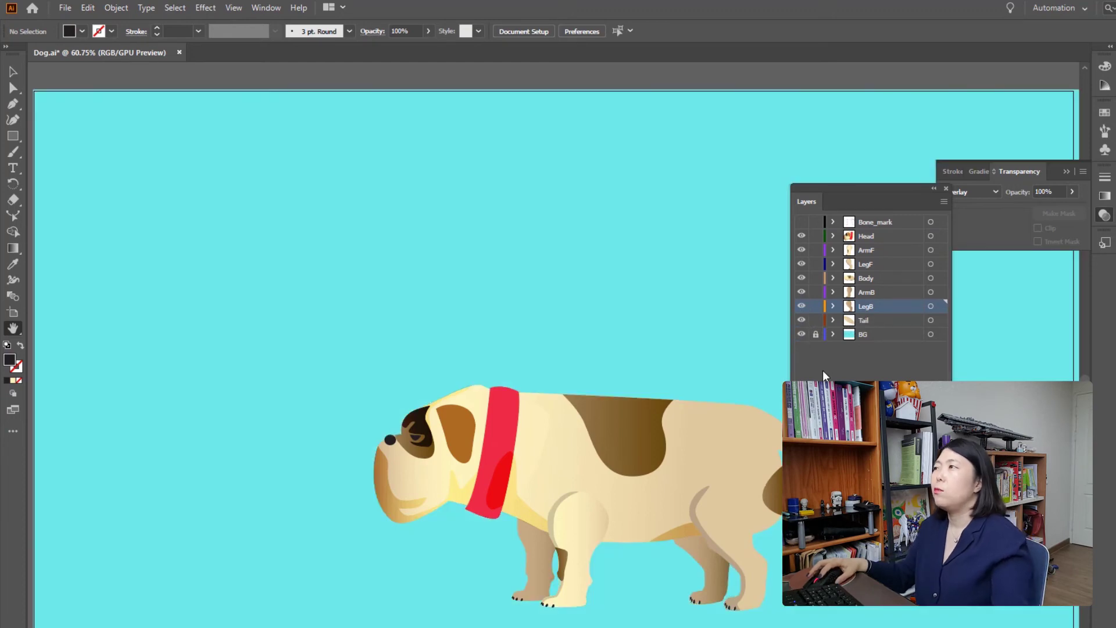
pyautogui.click(883, 221)
pyautogui.click(801, 222)
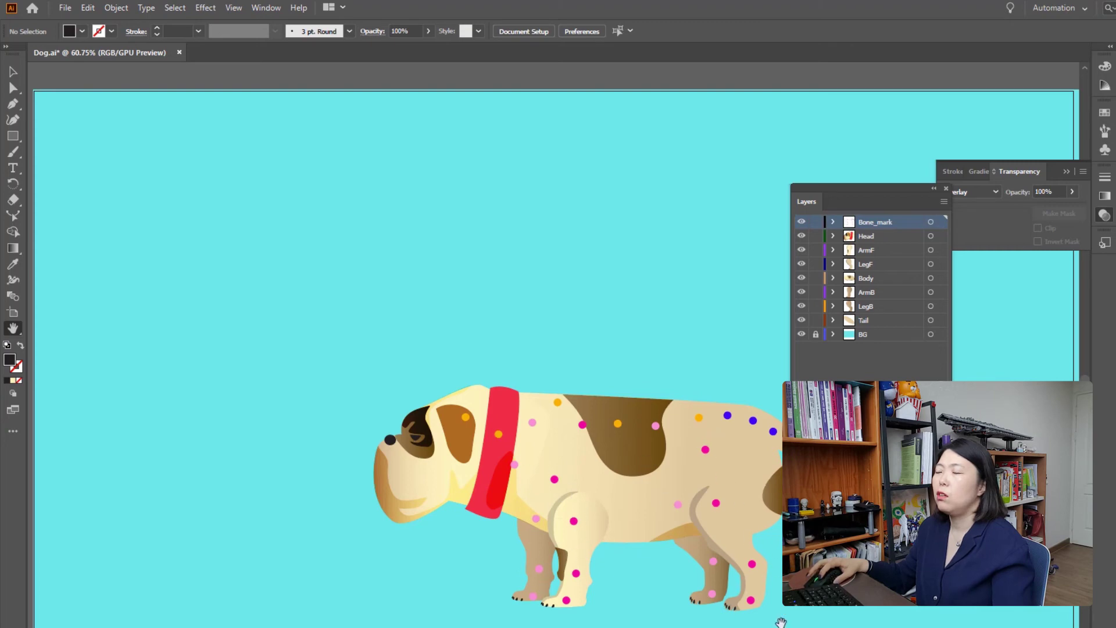
# Clear the floating panels aside and save the artwork as Dog in Illustrator 2020 format in the 영상 > 미디어아트8주차 folder
pyautogui.click(1066, 171)
pyautogui.moveTo(848, 194); pyautogui.dragTo(948, 227)
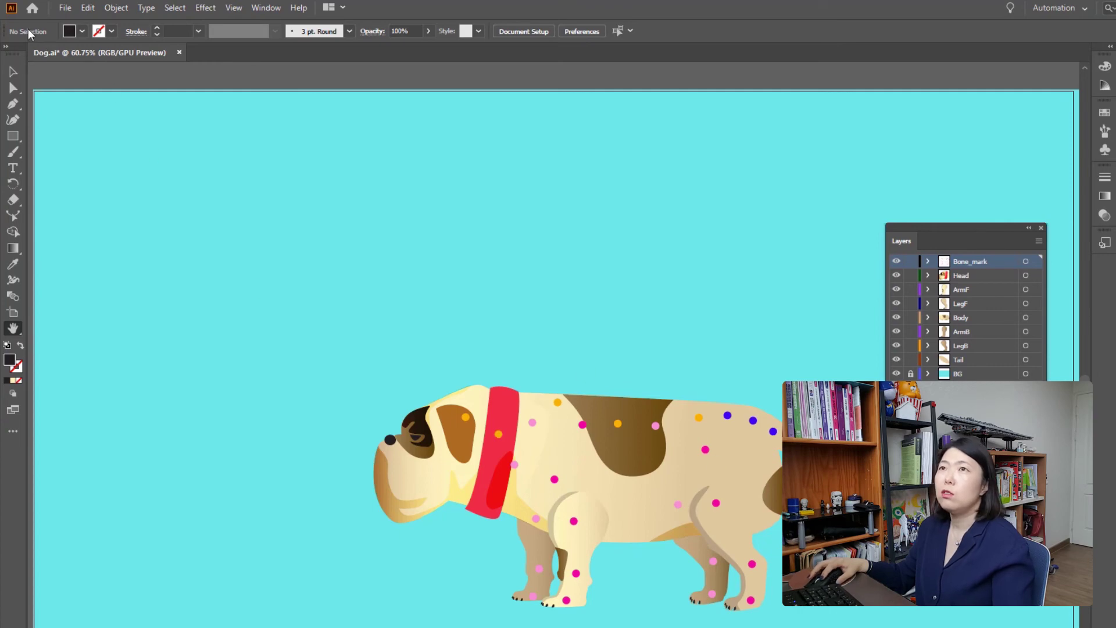
pyautogui.click(65, 9)
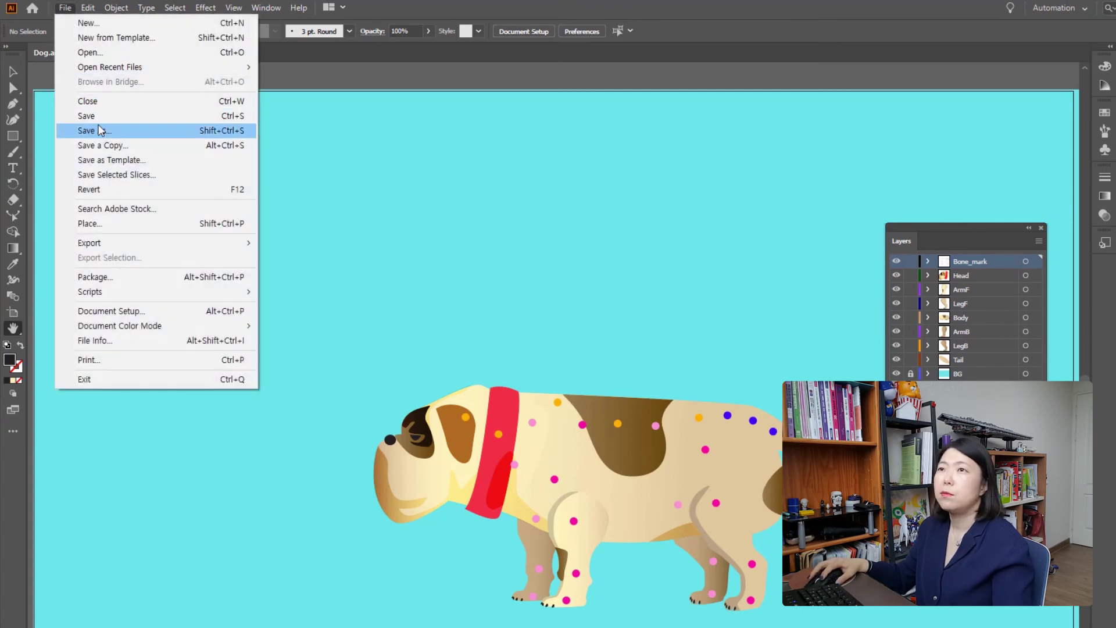
pyautogui.click(99, 130)
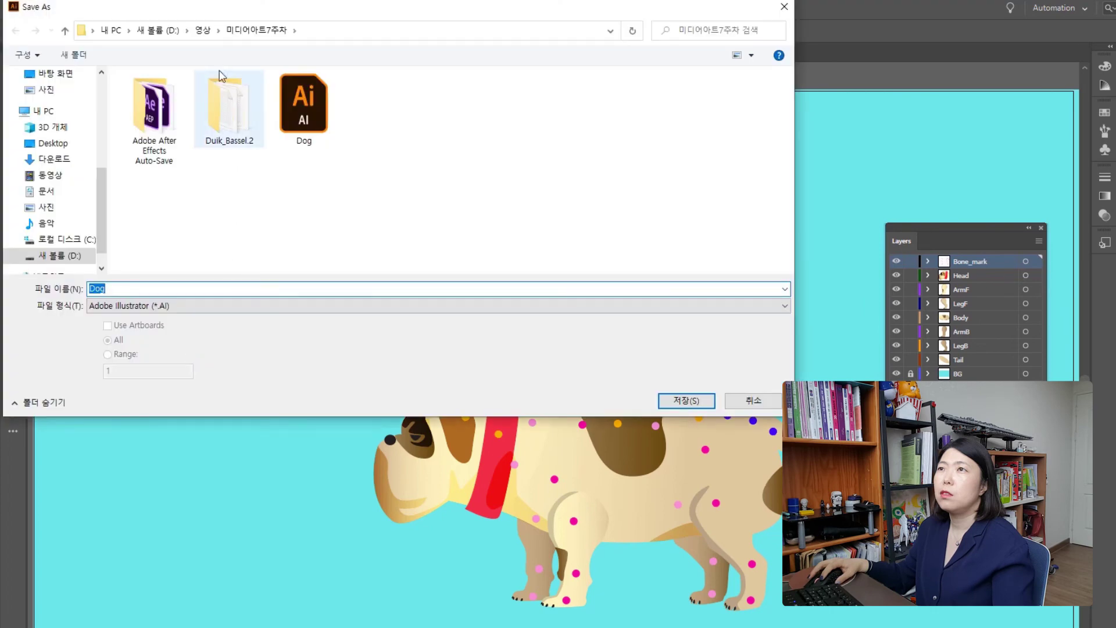
pyautogui.click(198, 35)
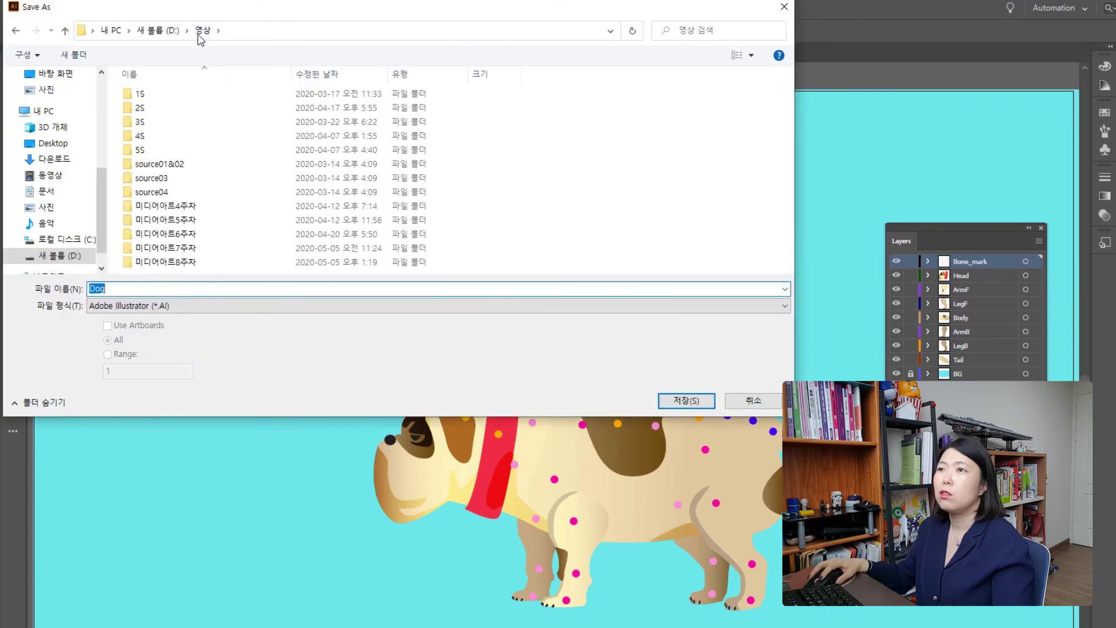
pyautogui.click(172, 264)
pyautogui.doubleClick(172, 262)
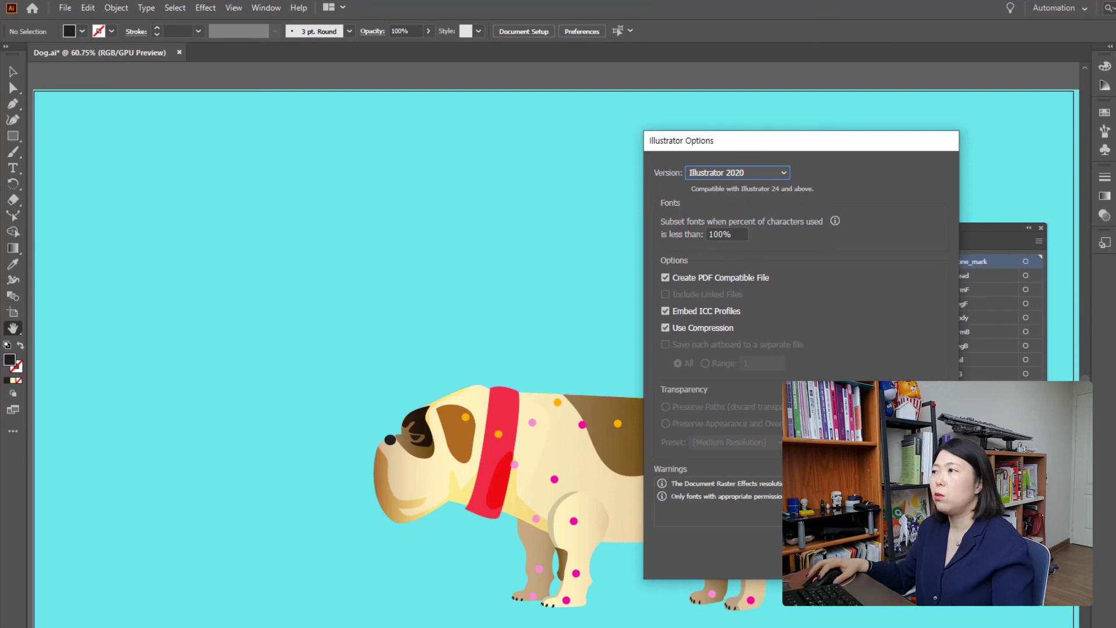
pyautogui.press('Return')
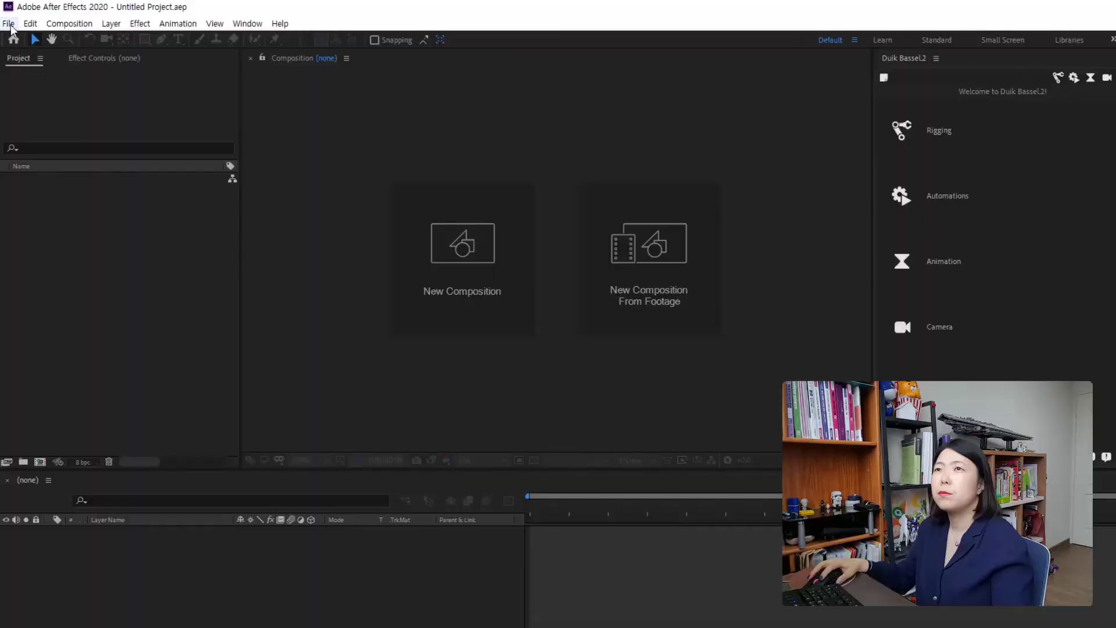
# Switch to After Effects and create a new project
pyautogui.click(9, 23)
pyautogui.moveTo(27, 42)
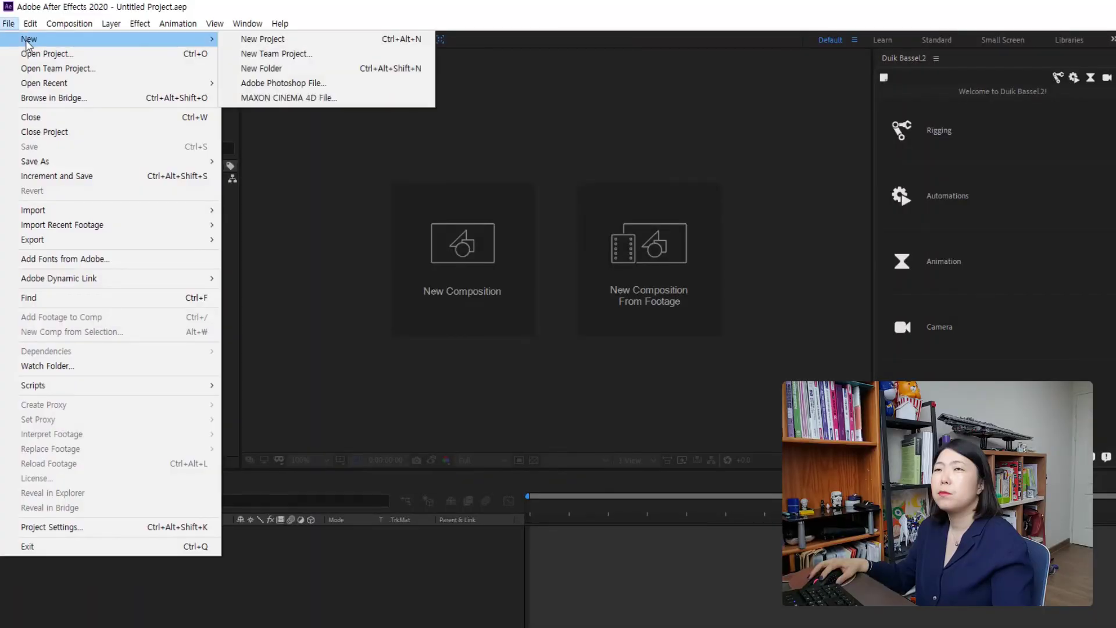
pyautogui.click(298, 42)
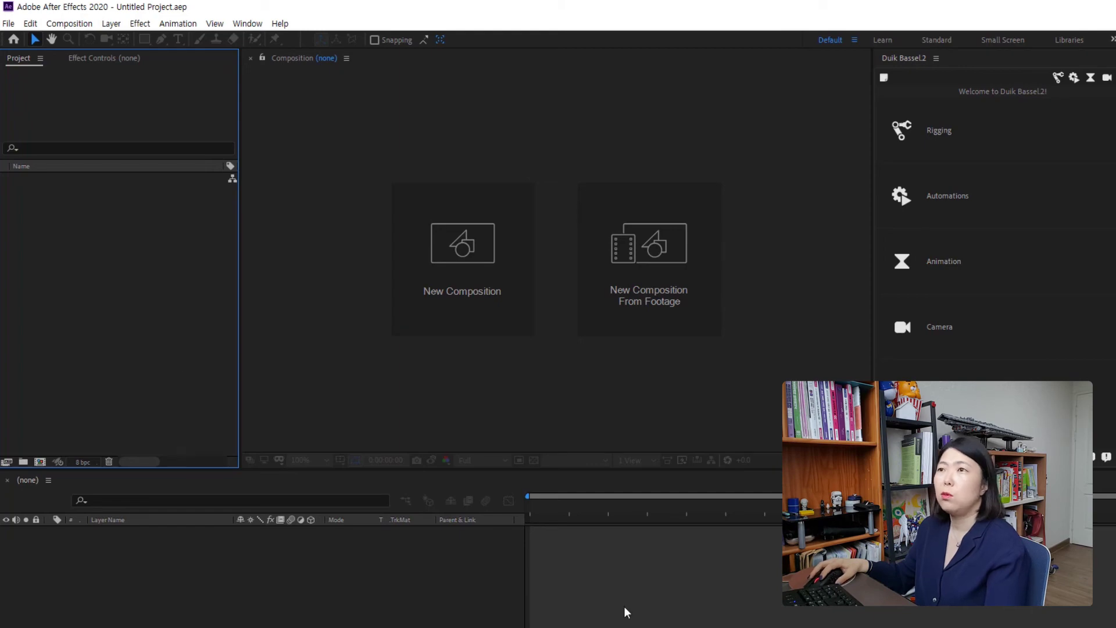
# Import the Dog Illustrator file from the 영상 > 미디어아트8주차 folder on drive D
pyautogui.doubleClick(102, 290)
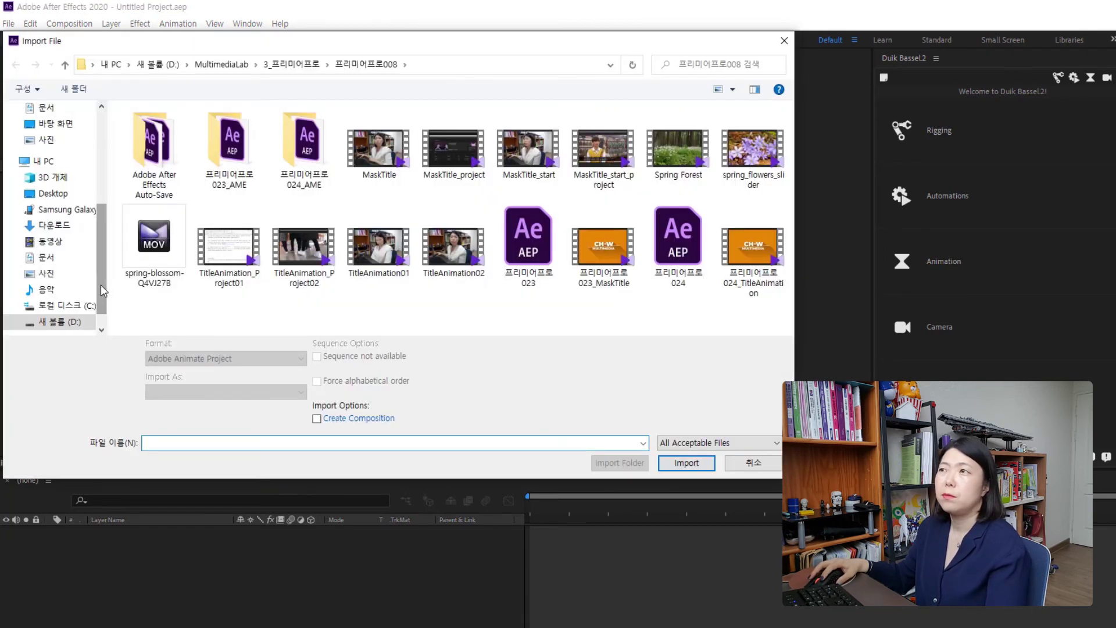
pyautogui.click(291, 64)
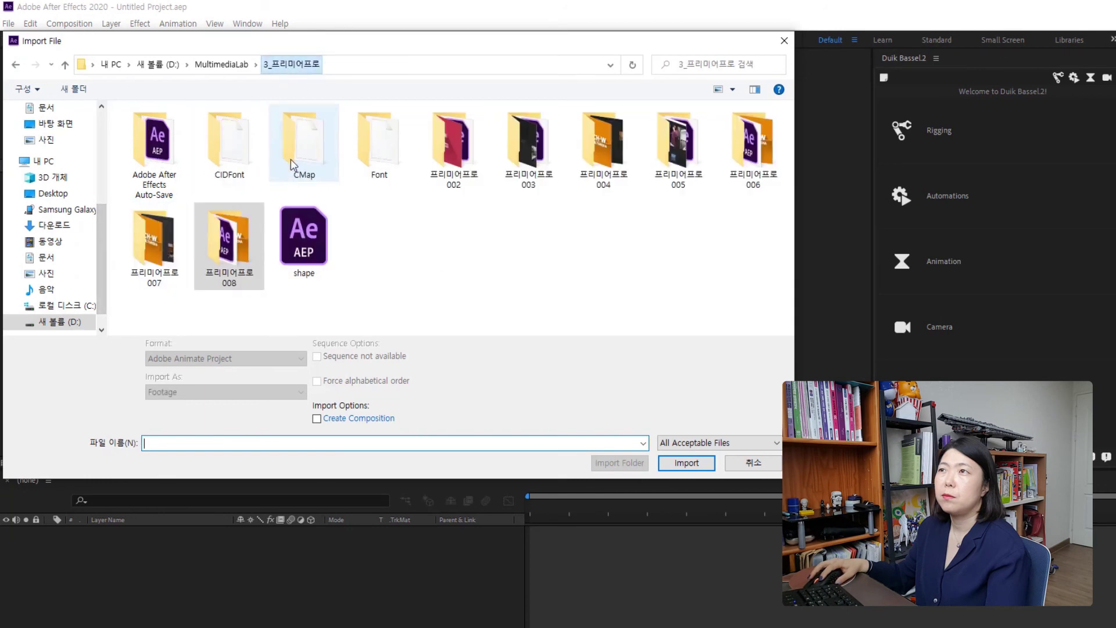
pyautogui.click(221, 64)
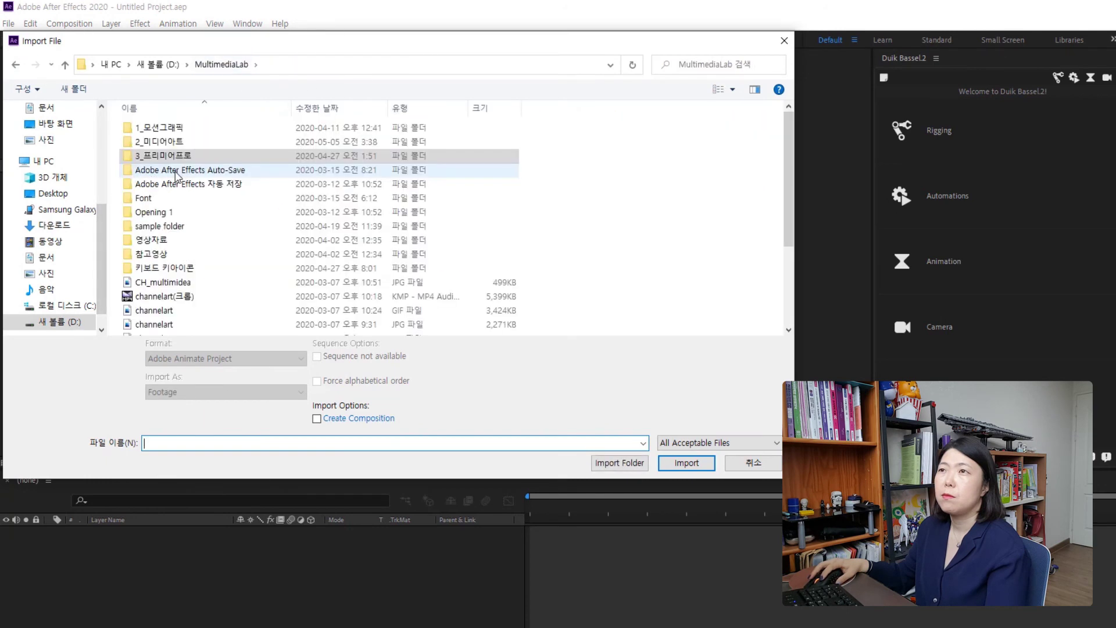
pyautogui.click(158, 65)
pyautogui.doubleClick(154, 185)
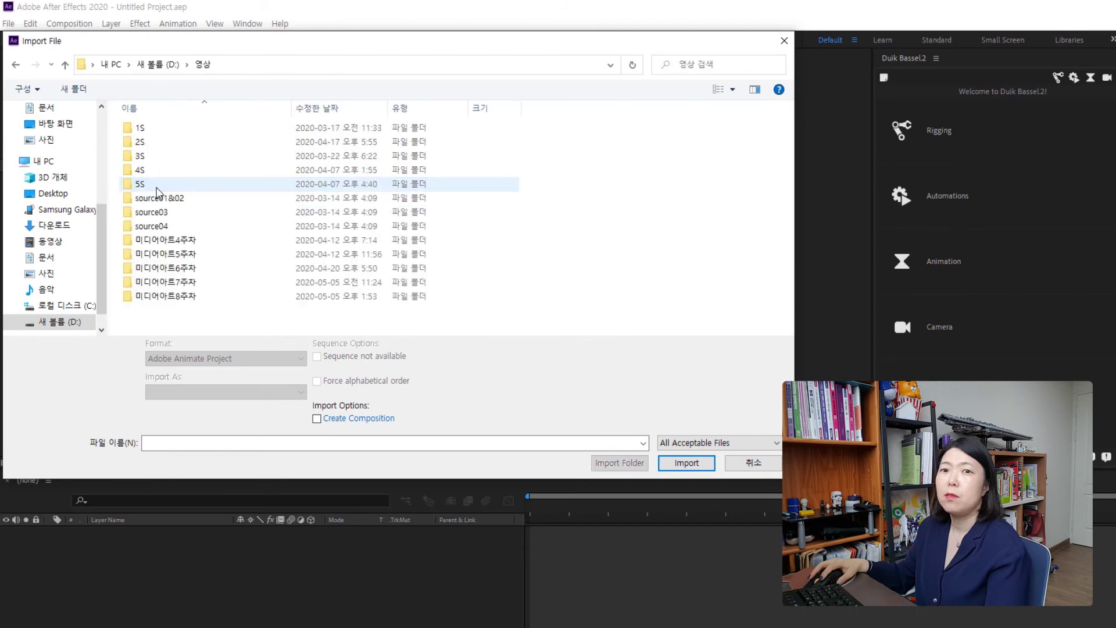
pyautogui.doubleClick(174, 295)
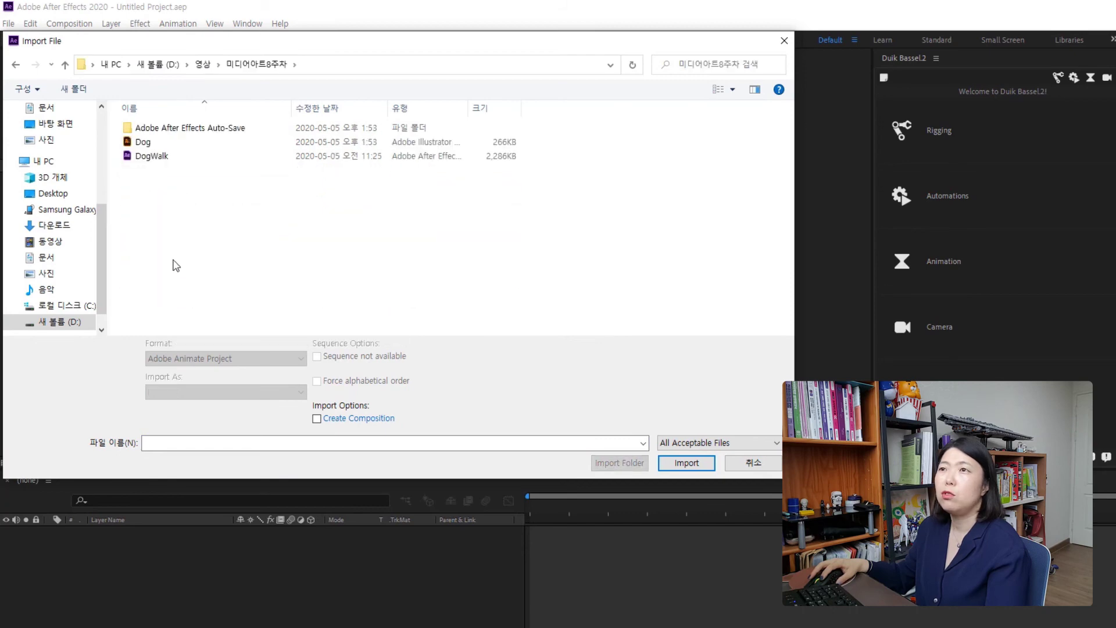
pyautogui.click(150, 142)
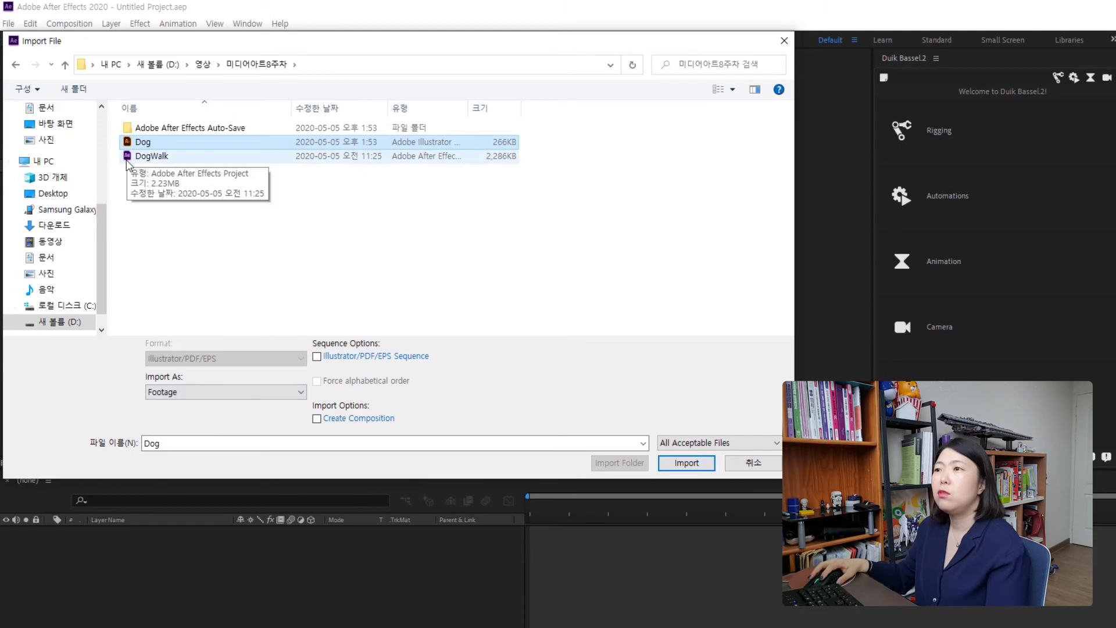
pyautogui.click(693, 463)
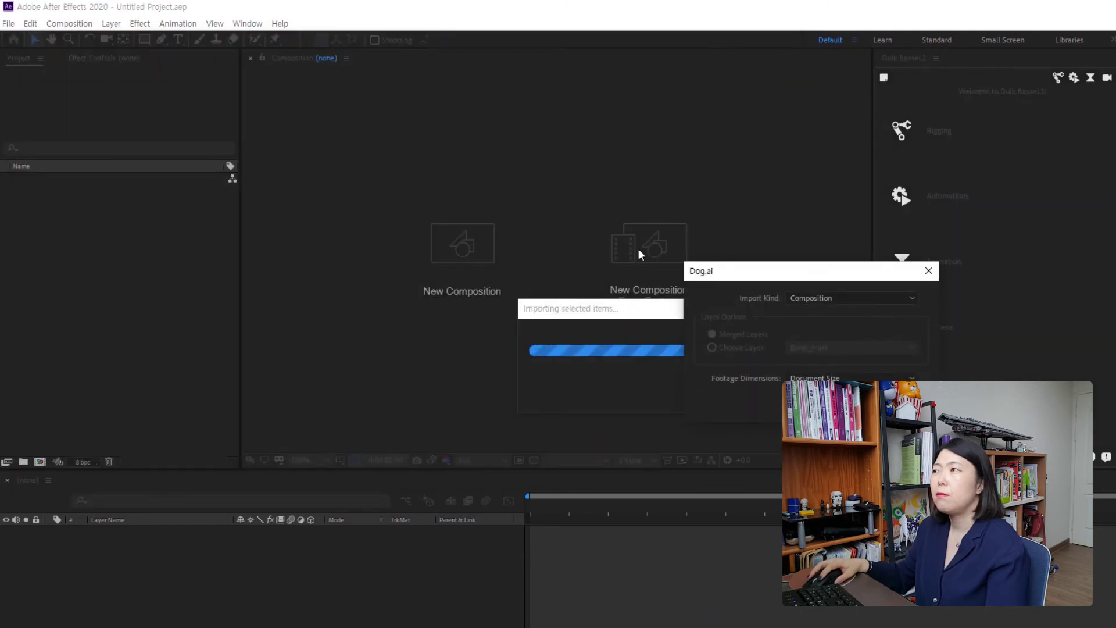
# Import Dog.ai as a Composition with Footage Dimensions set to Document Size
pyautogui.moveTo(762, 274); pyautogui.dragTo(694, 271)
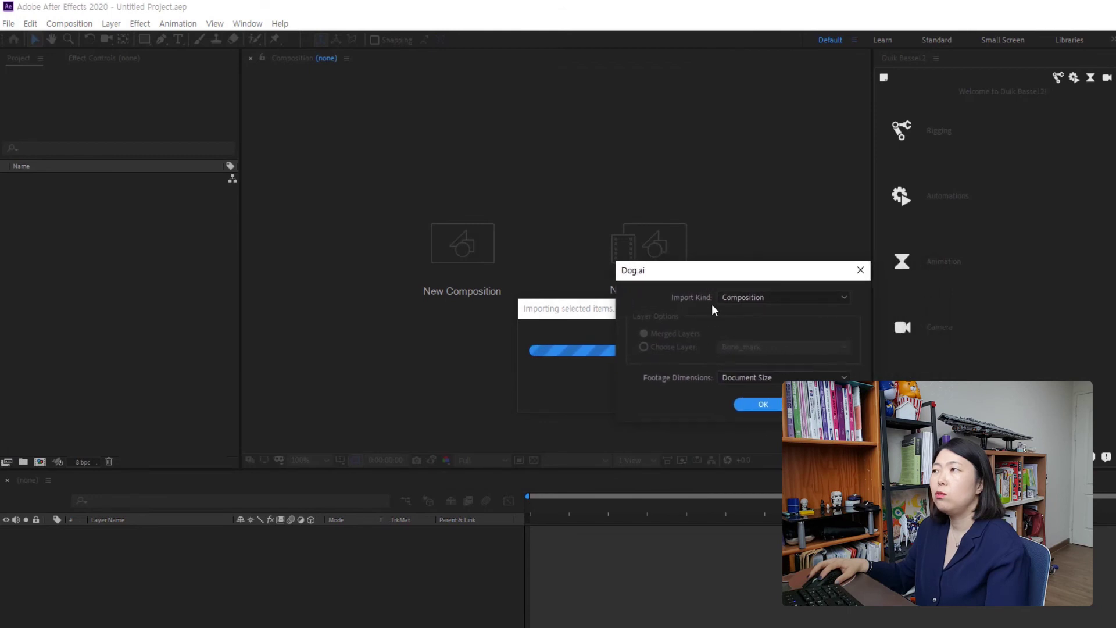
pyautogui.click(843, 299)
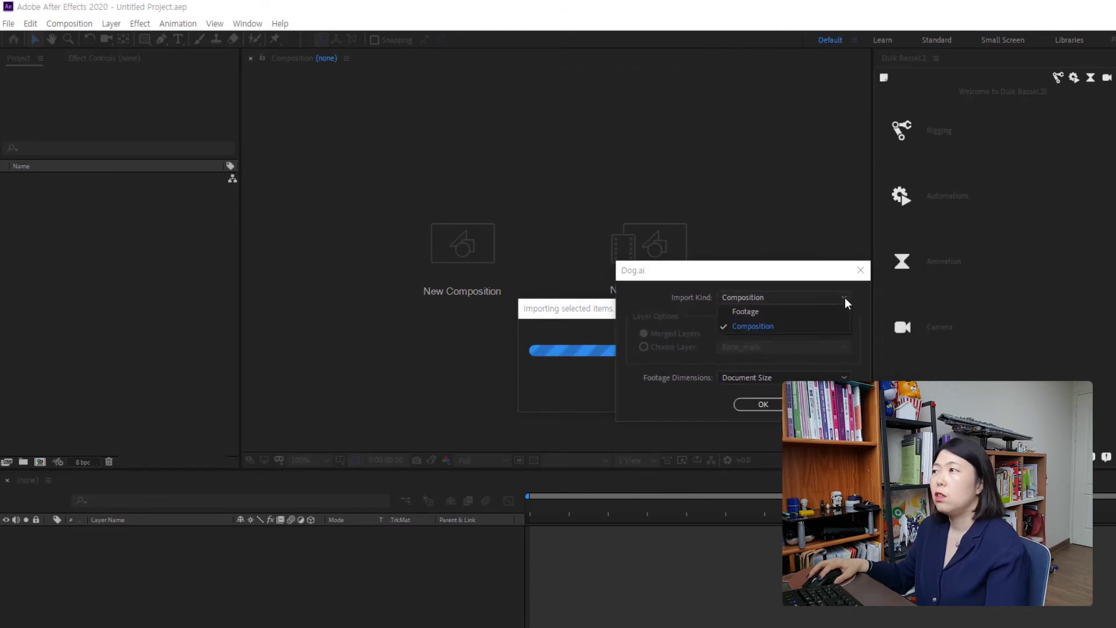
pyautogui.click(755, 312)
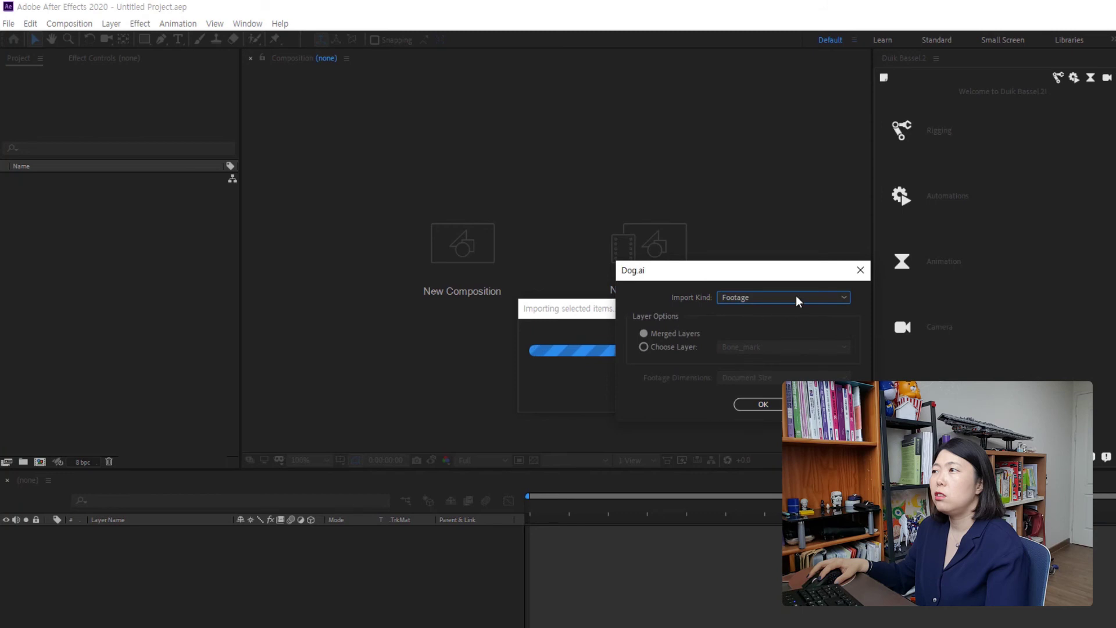
pyautogui.click(824, 296)
pyautogui.click(773, 324)
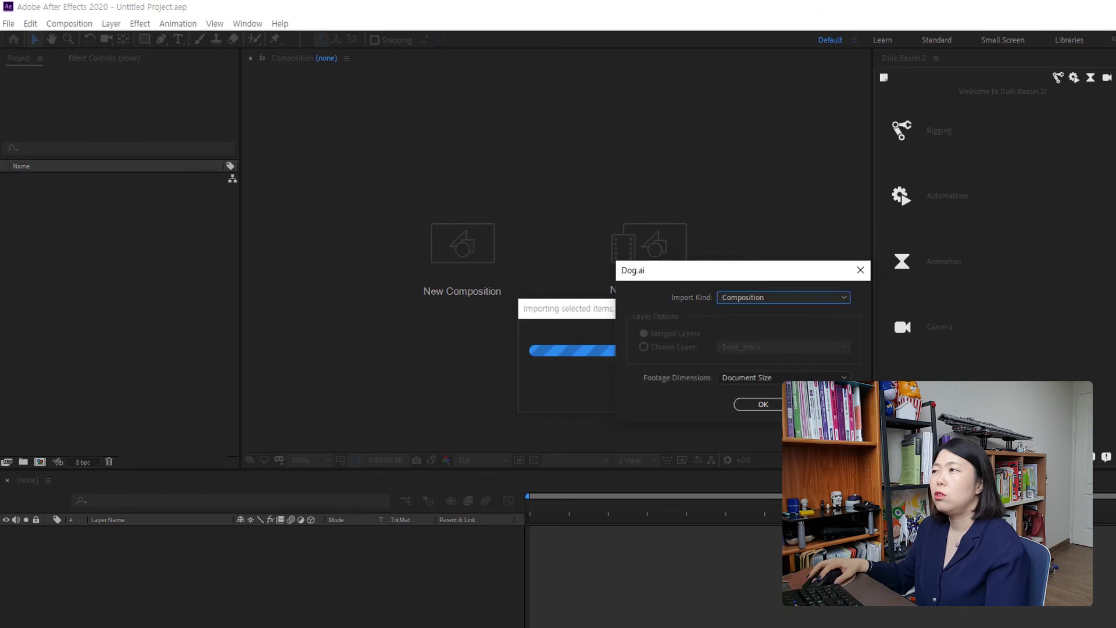
pyautogui.click(765, 381)
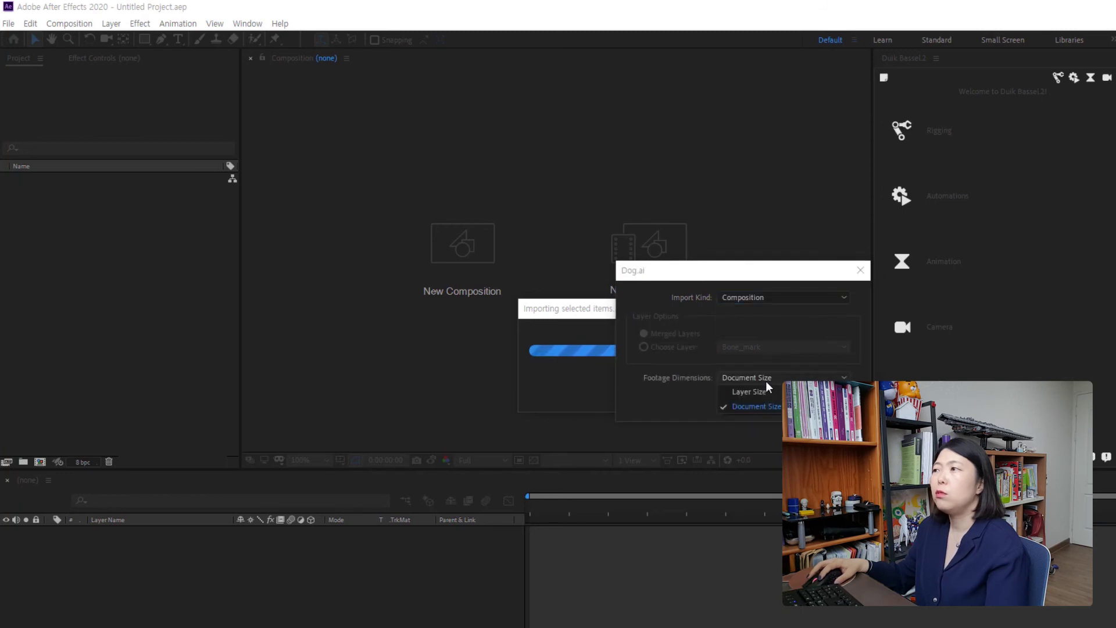
pyautogui.click(756, 400)
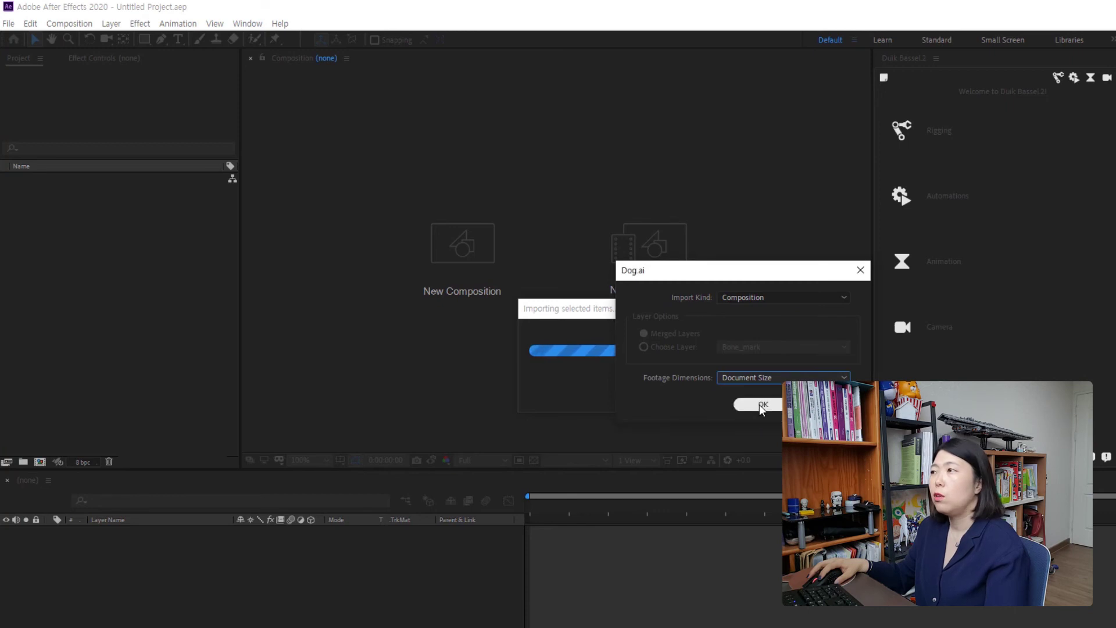
pyautogui.click(759, 405)
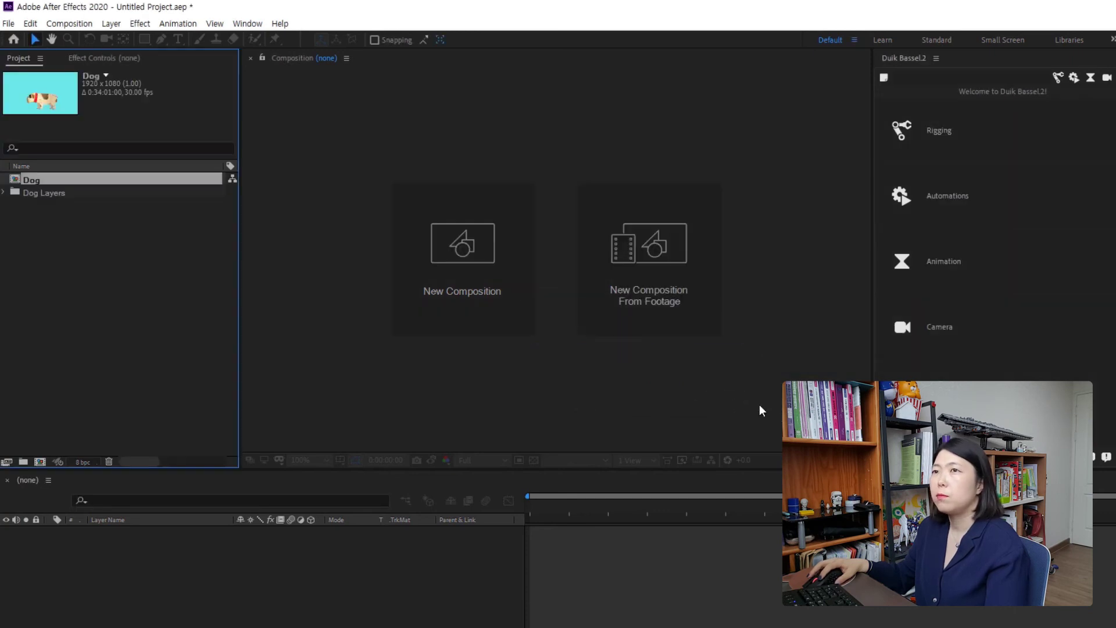
# Open the Dog composition and set the viewer magnification to Fit
pyautogui.doubleClick(31, 180)
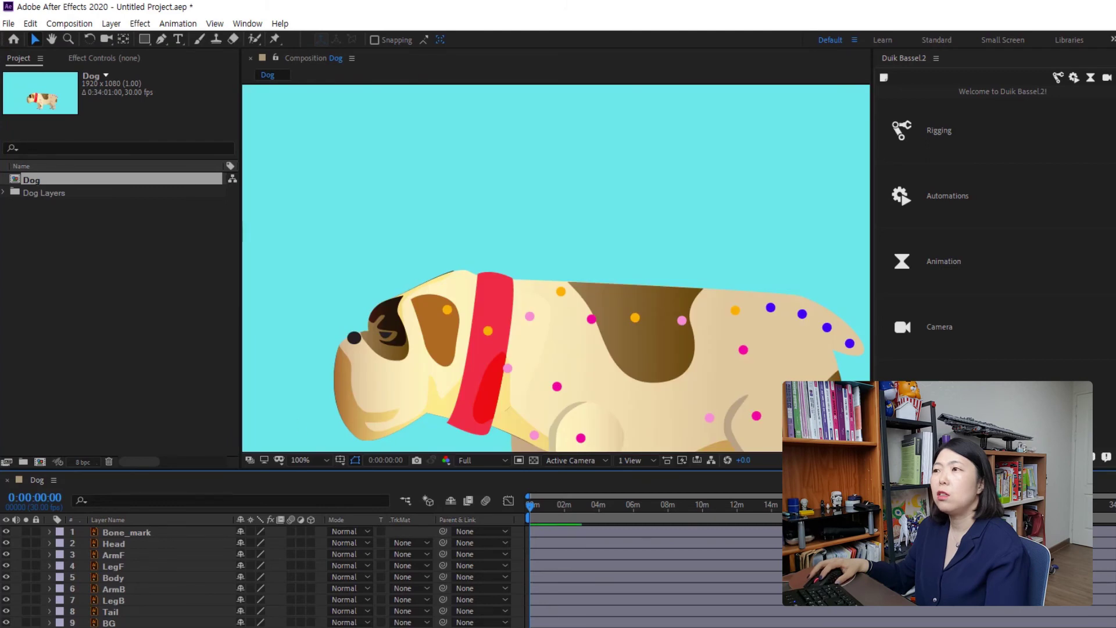
pyautogui.click(304, 459)
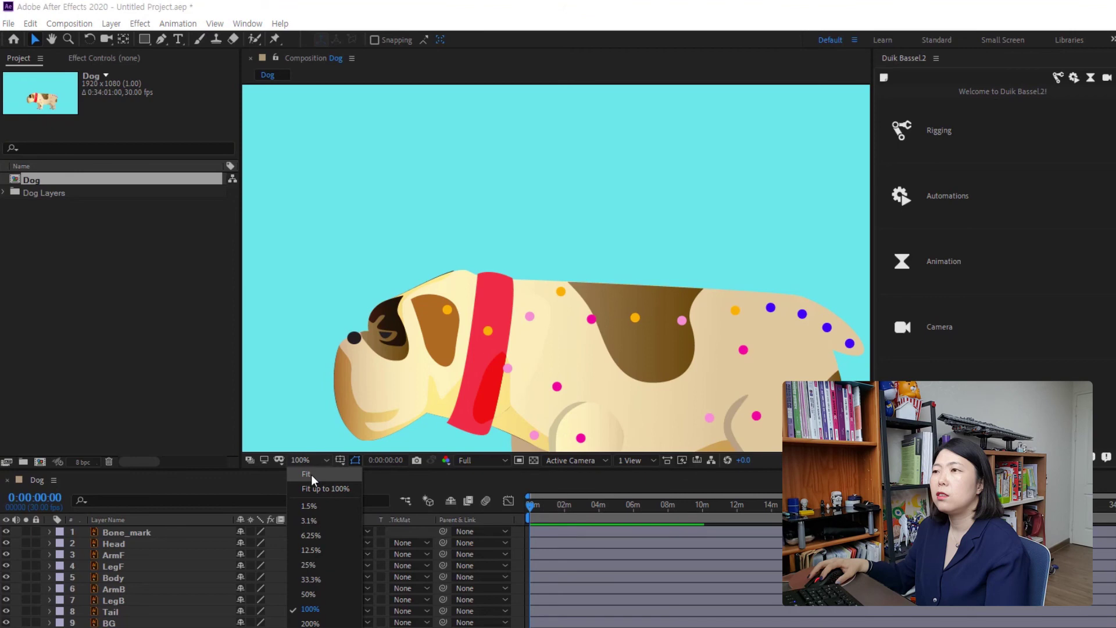
pyautogui.click(312, 475)
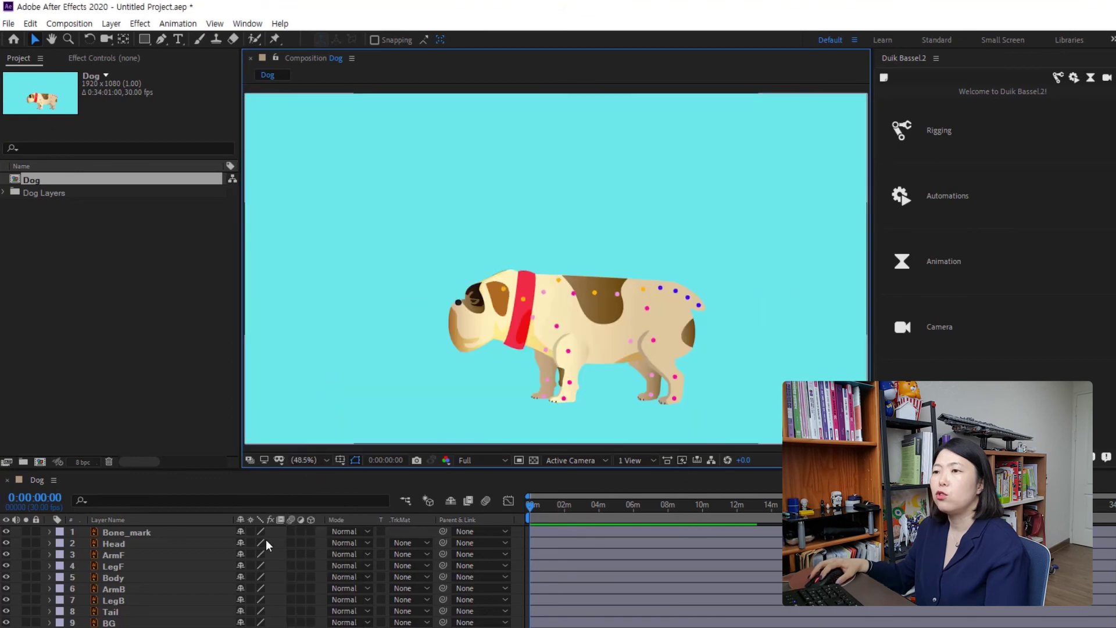
# Check the imported layers from Bone_mark down to BG, briefly soloing the background, and lock the BG layer
pyautogui.click(129, 532)
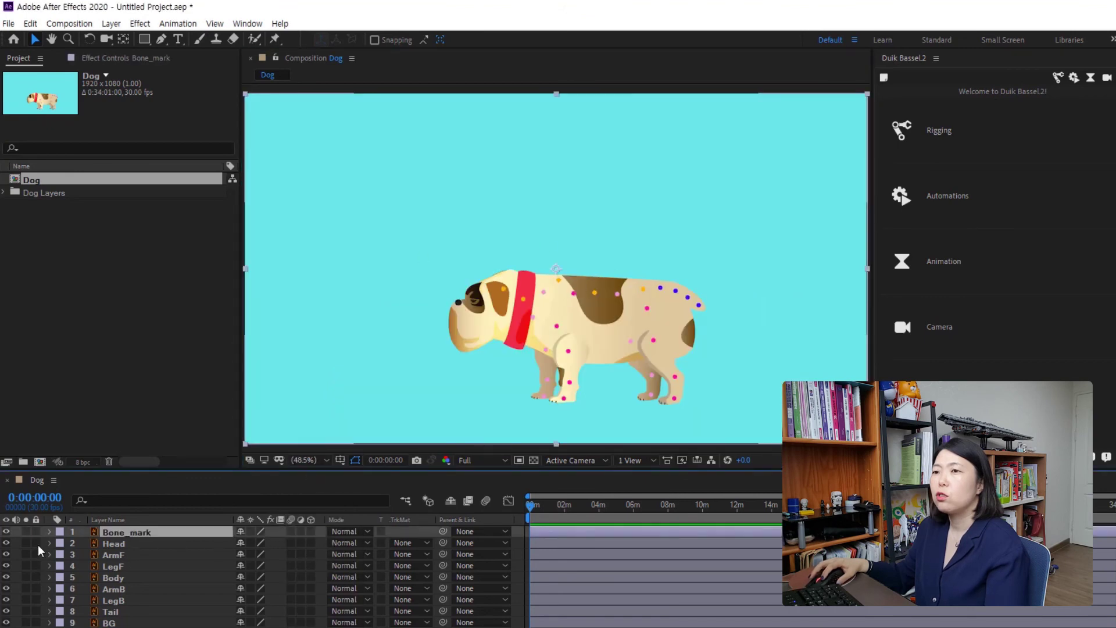
pyautogui.click(154, 542)
pyautogui.click(149, 567)
pyautogui.click(144, 599)
pyautogui.click(140, 611)
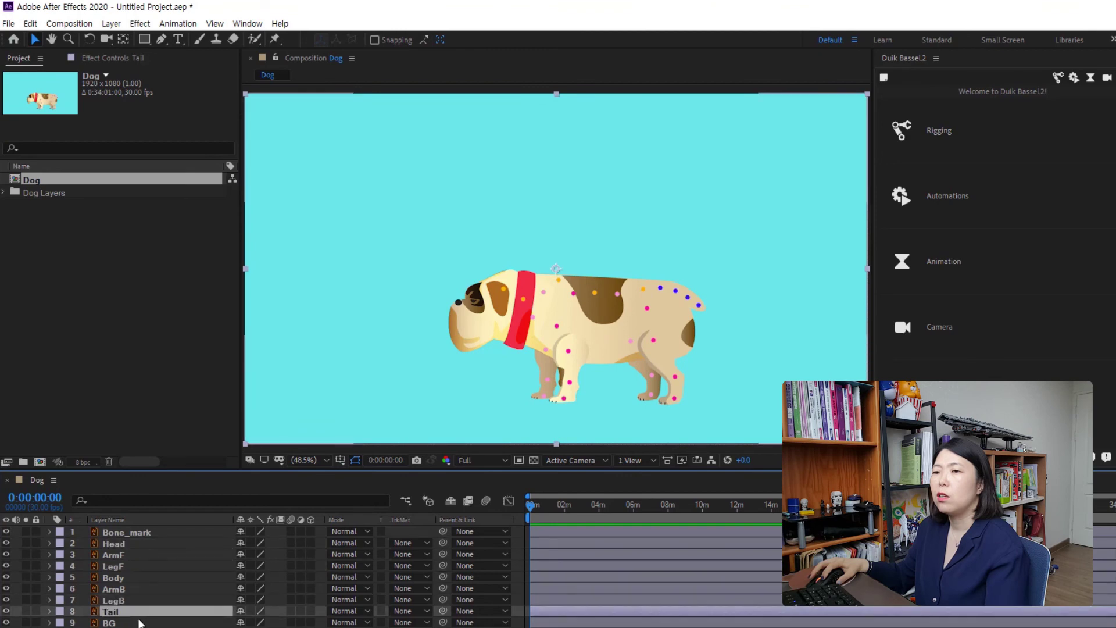
pyautogui.click(140, 623)
pyautogui.click(26, 623)
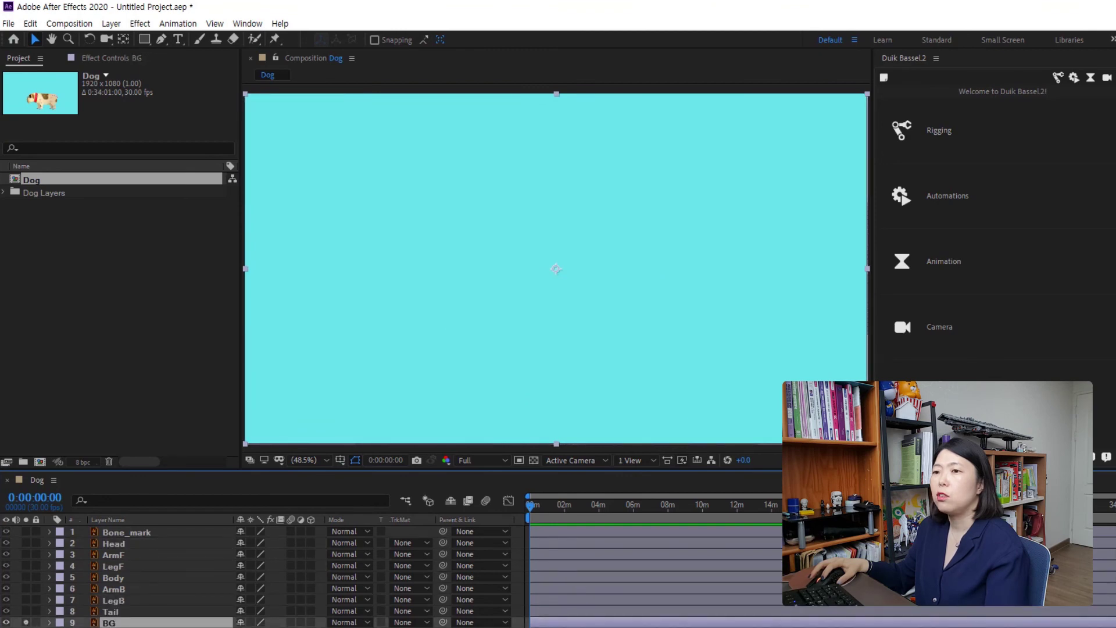
pyautogui.click(26, 623)
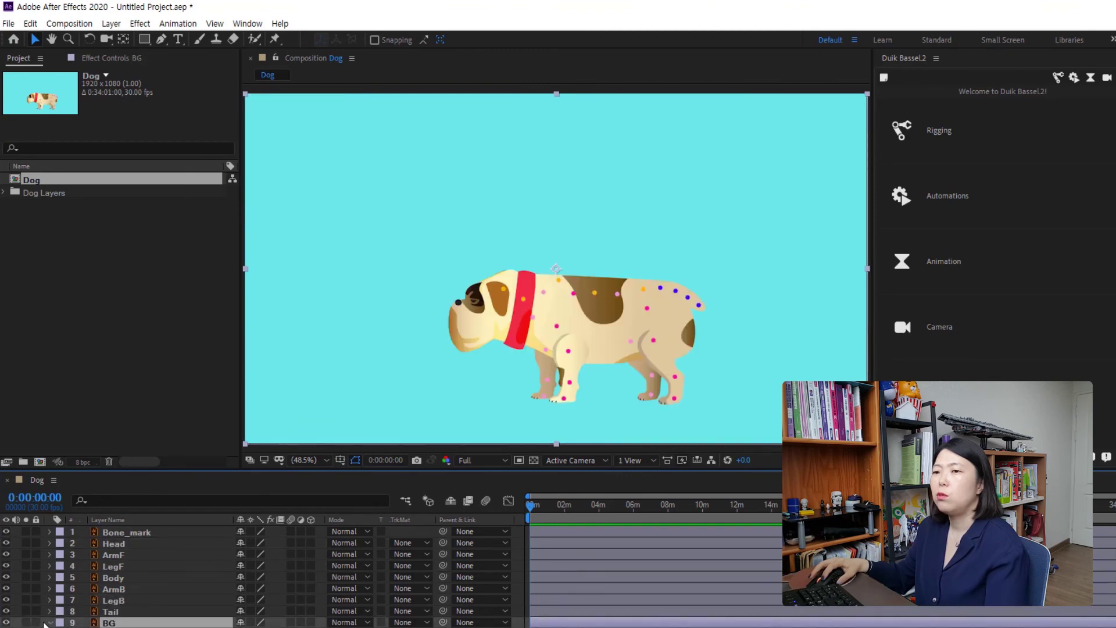
pyautogui.click(36, 622)
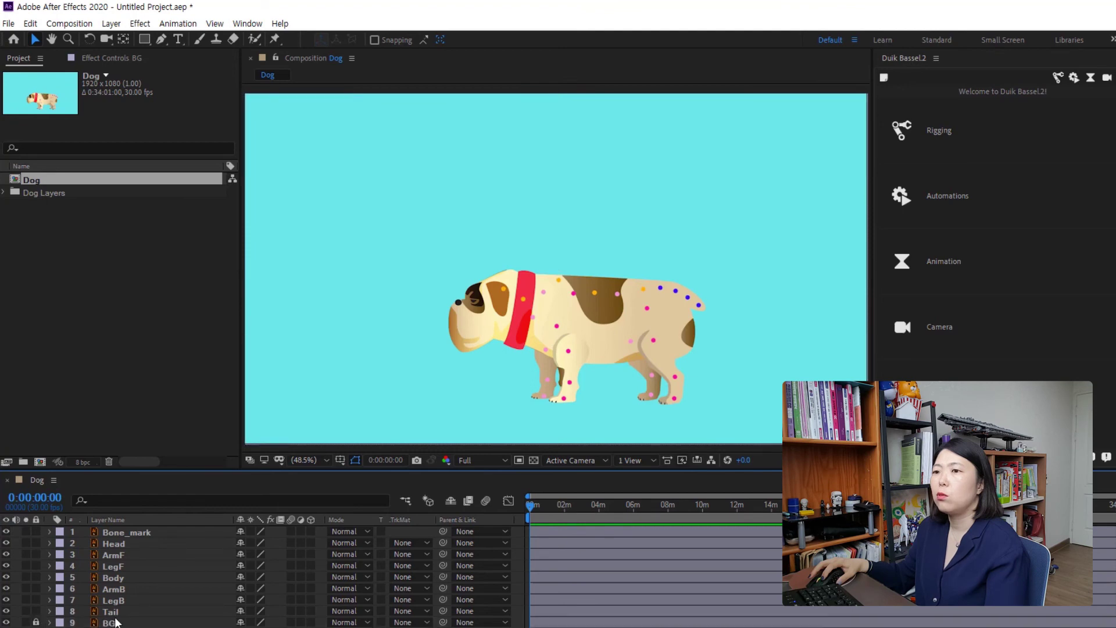
# Select the layers one by one from Tail up to Bone_mark to review the dog's rigging parts
pyautogui.click(119, 611)
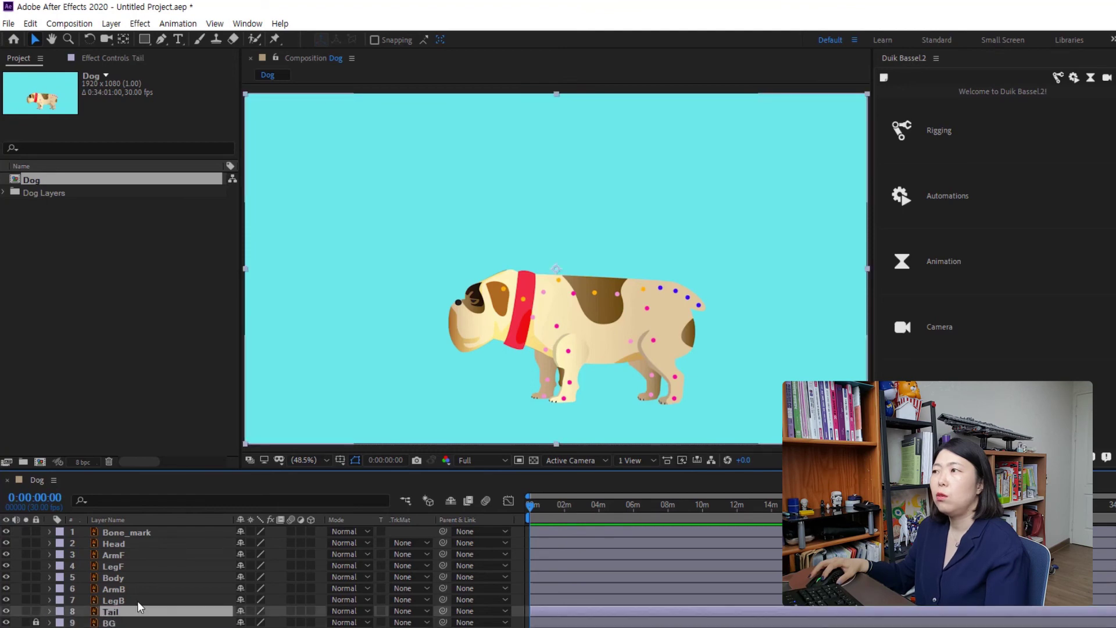
pyautogui.click(137, 600)
pyautogui.click(138, 588)
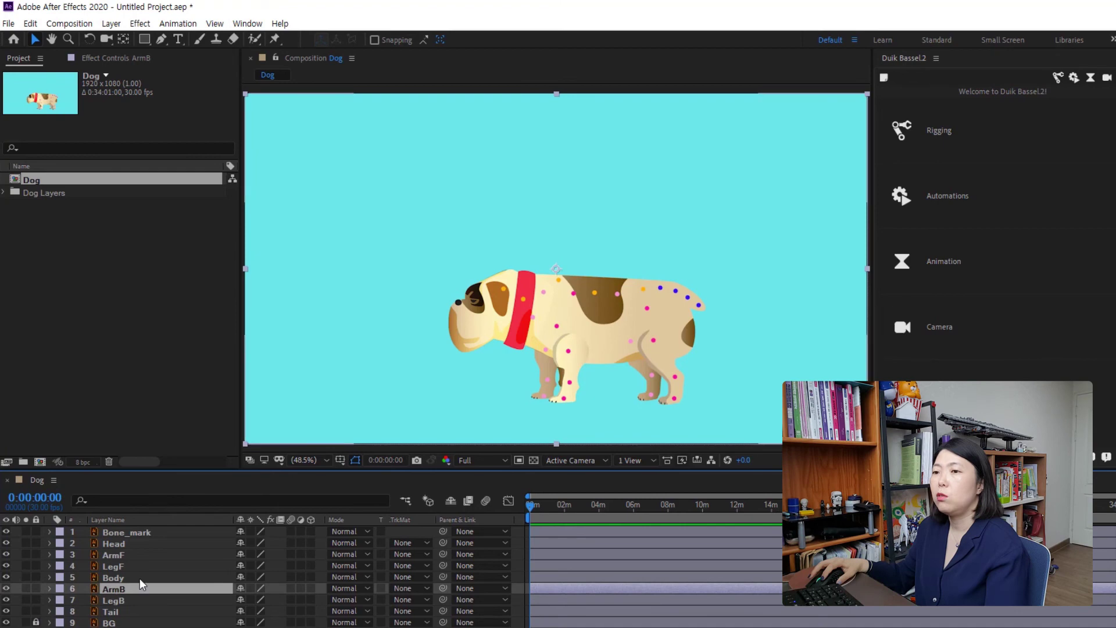
pyautogui.click(139, 577)
pyautogui.click(145, 564)
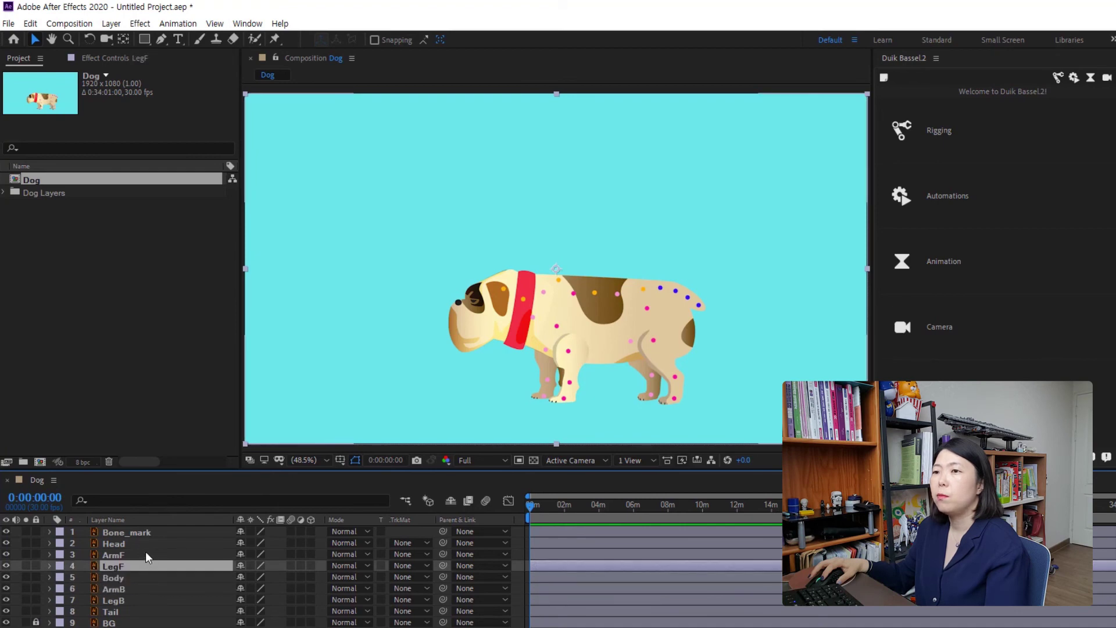
pyautogui.click(145, 553)
pyautogui.click(144, 542)
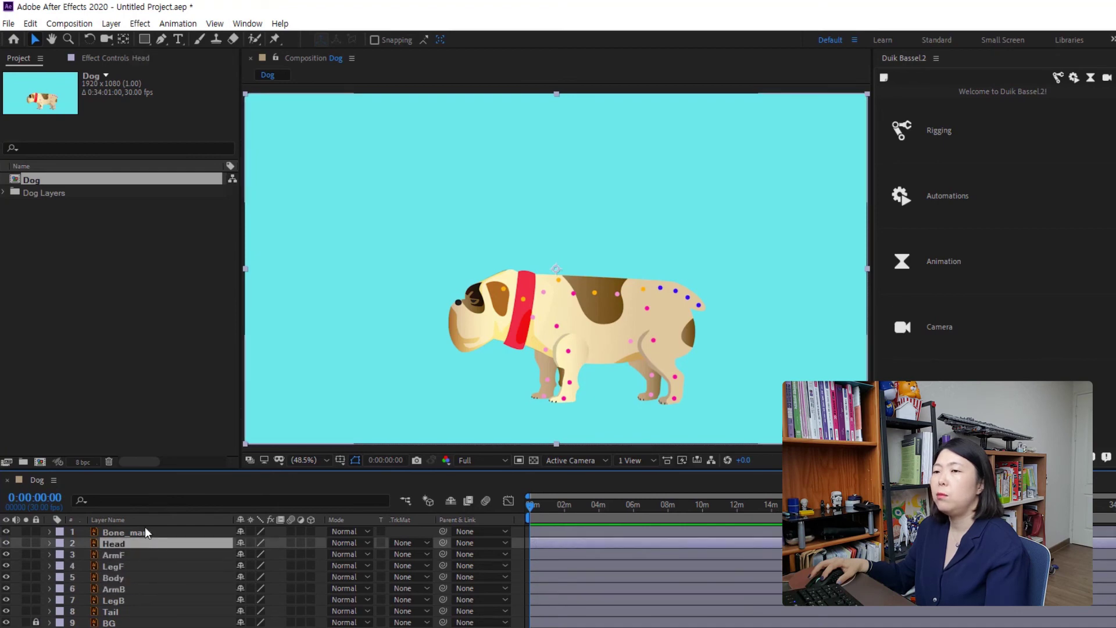
pyautogui.click(145, 532)
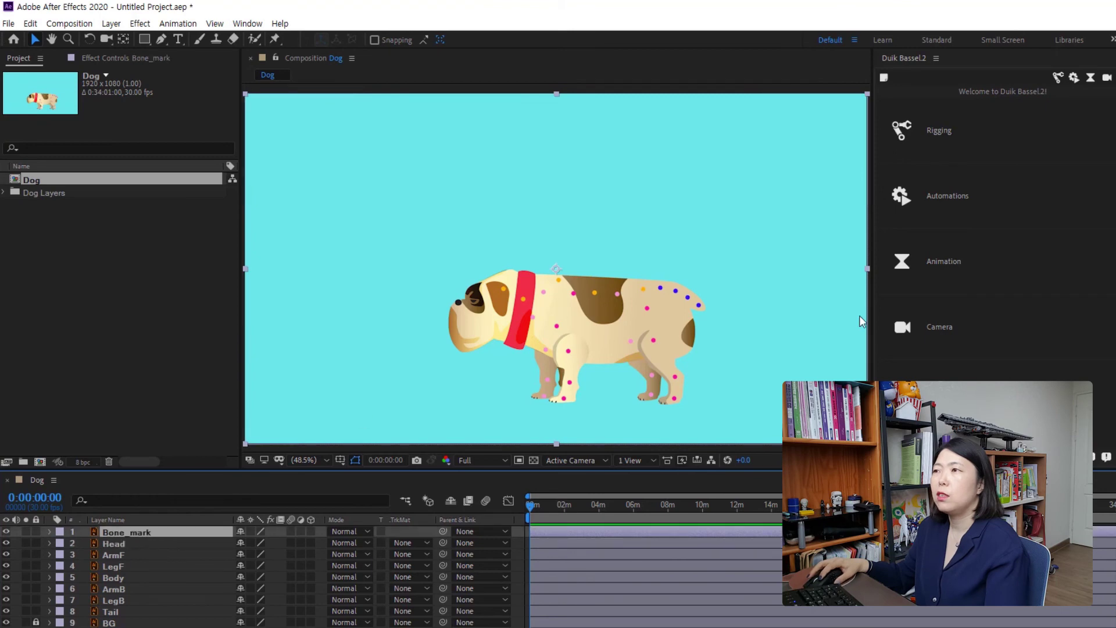
# Switch to Chrome and open the folder containing the downloaded Duik_Bassel.2.zip
pyautogui.moveTo(150, 627); pyautogui.dragTo(117, 529)
pyautogui.click(140, 627)
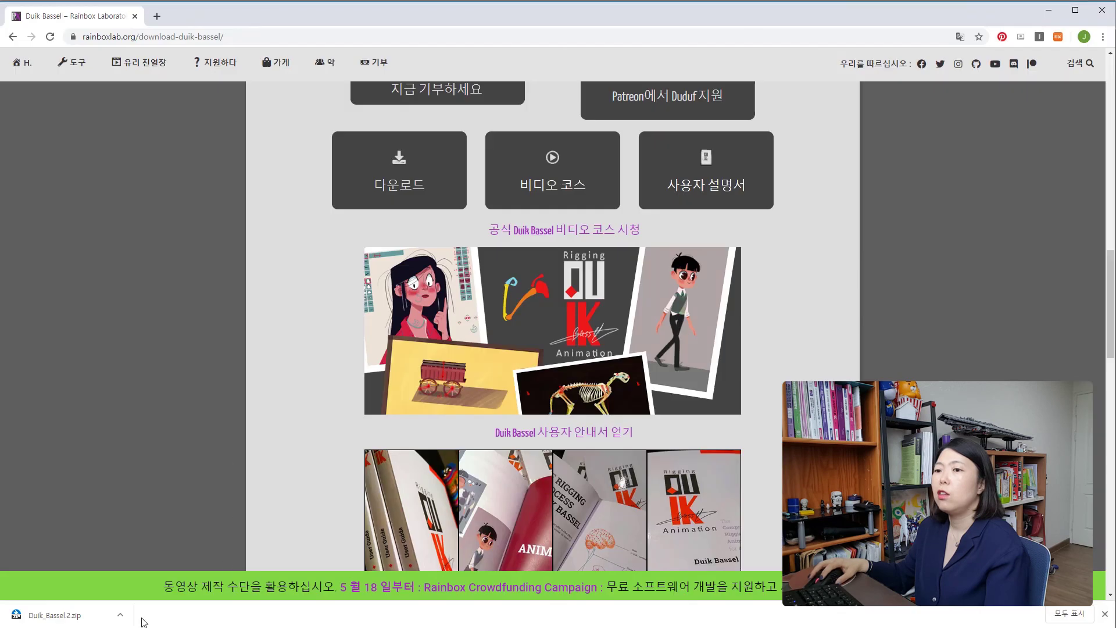
pyautogui.click(121, 618)
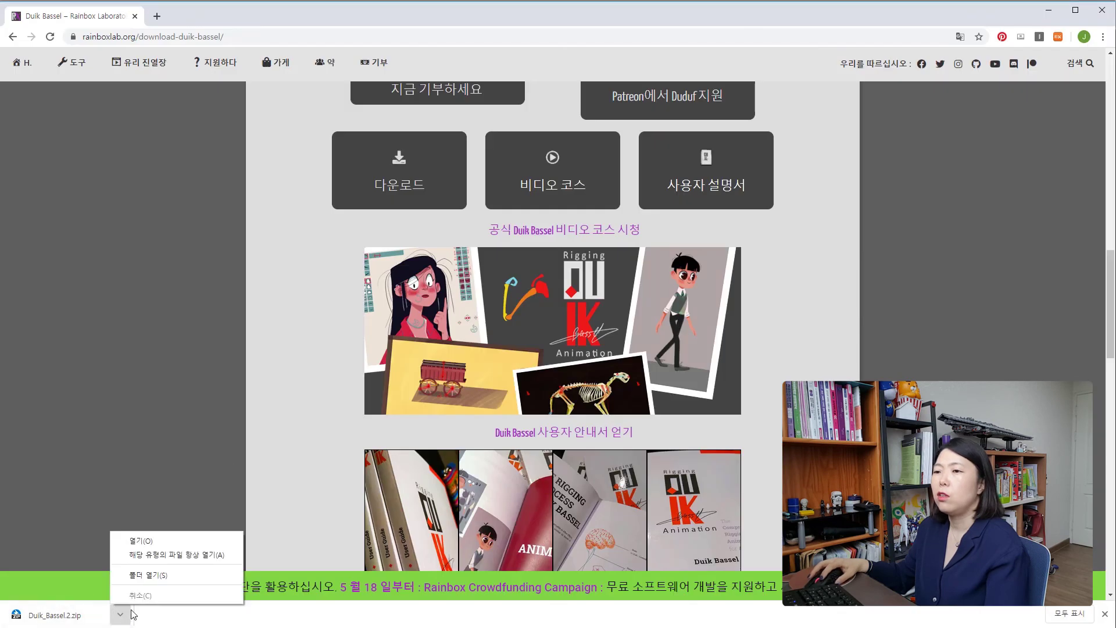
pyautogui.click(163, 574)
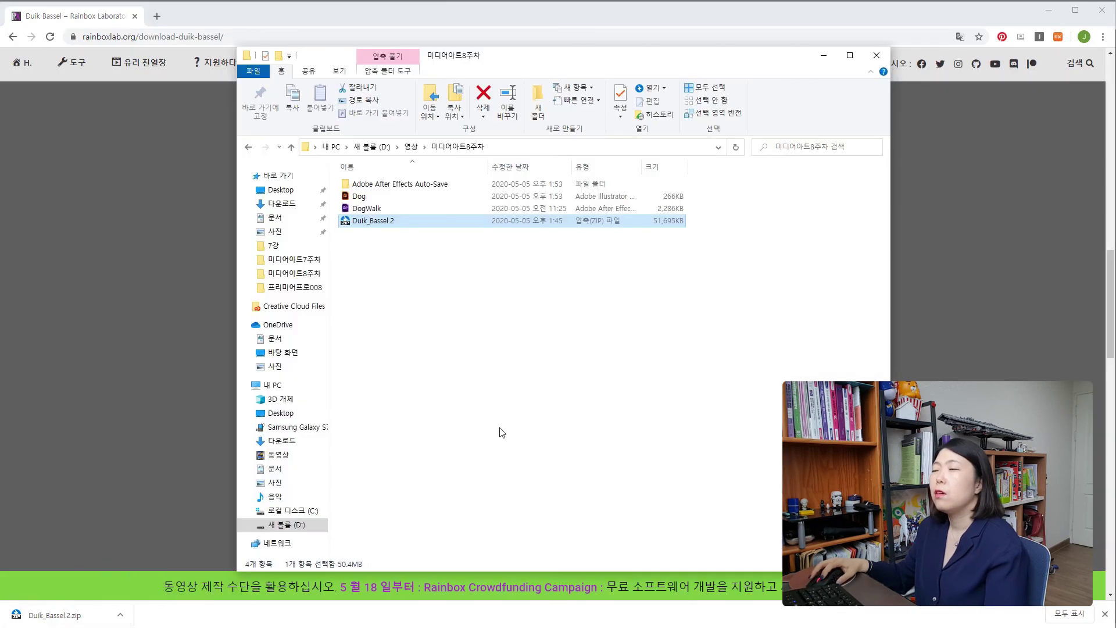
# Extract the Duik_Bassel.2 archive into its own Duik_Bassel.2 folder in 미디어아트8주차
pyautogui.click(511, 396)
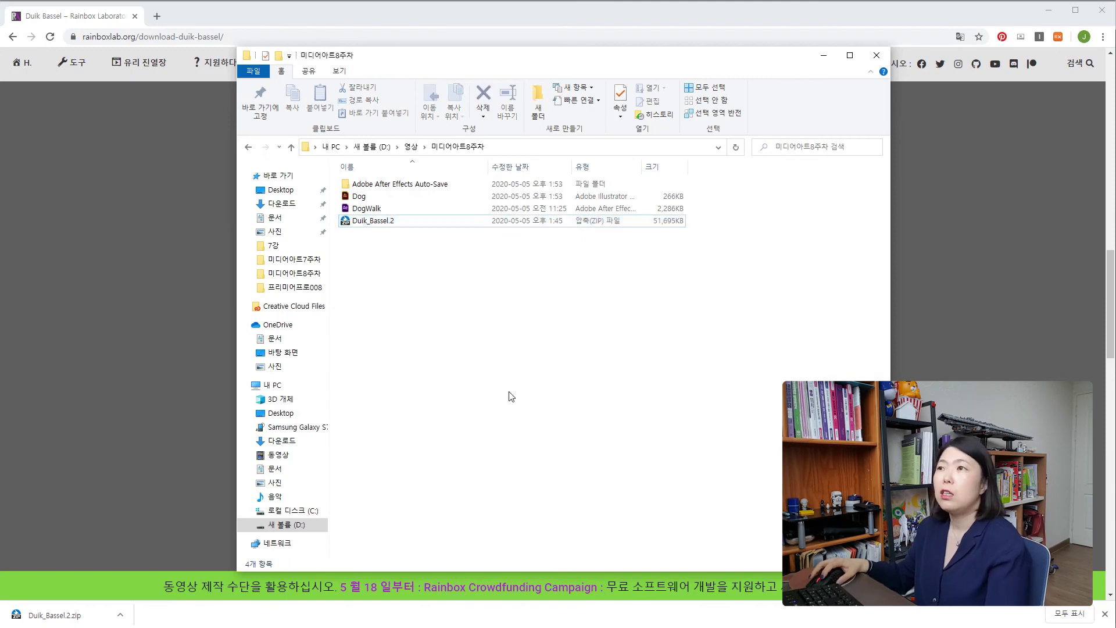
pyautogui.click(383, 222)
pyautogui.rightClick(375, 223)
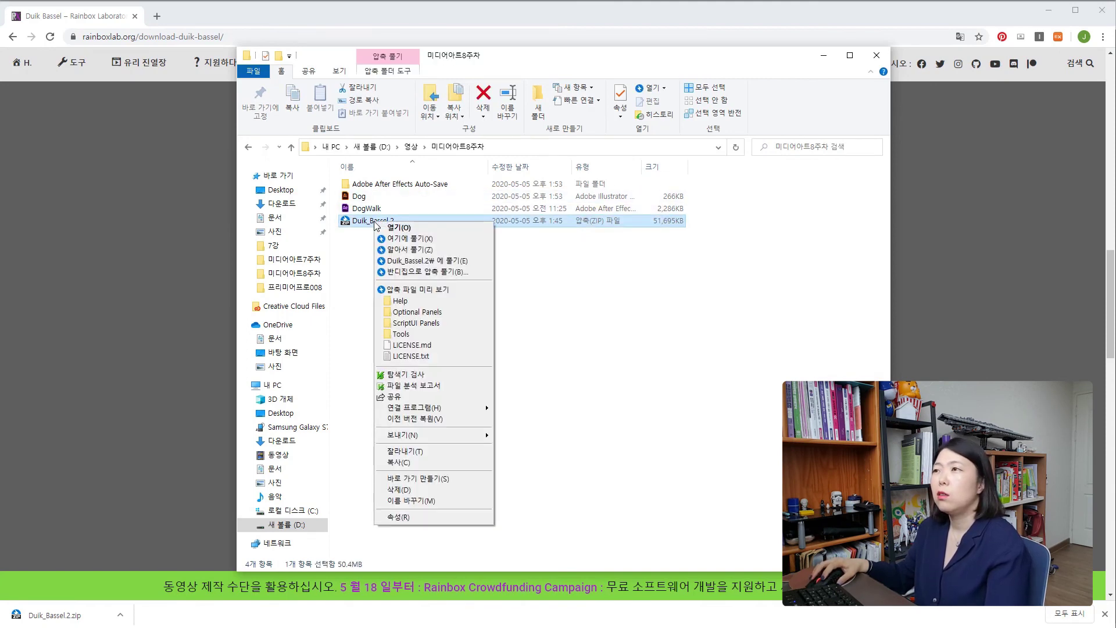
pyautogui.click(443, 261)
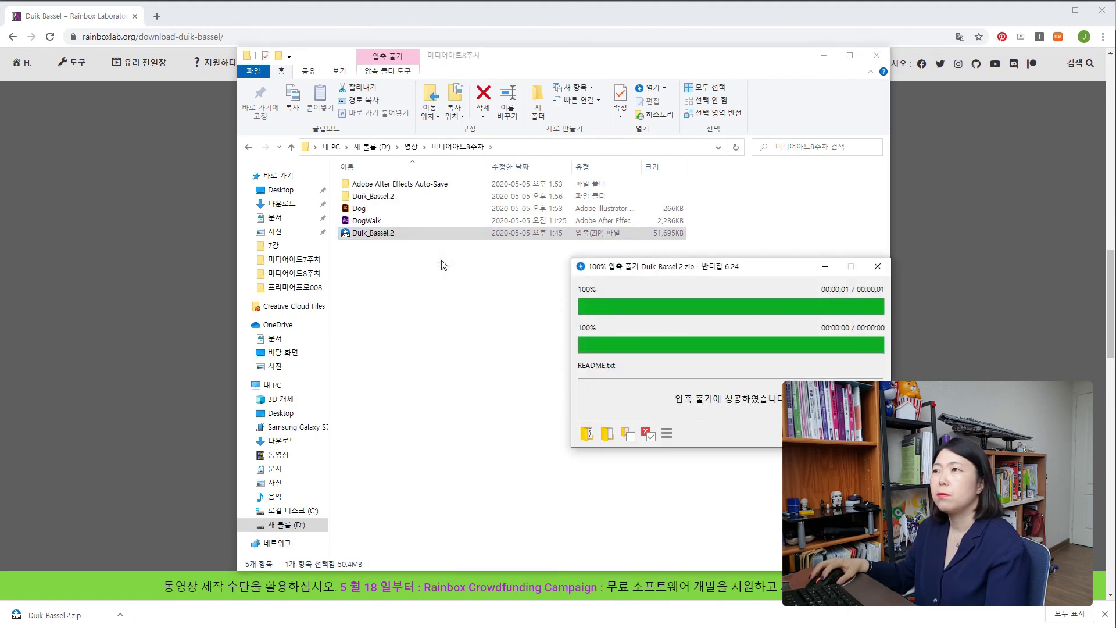
# Open the README text file inside the extracted Duik_Bassel.2 folder
pyautogui.doubleClick(376, 196)
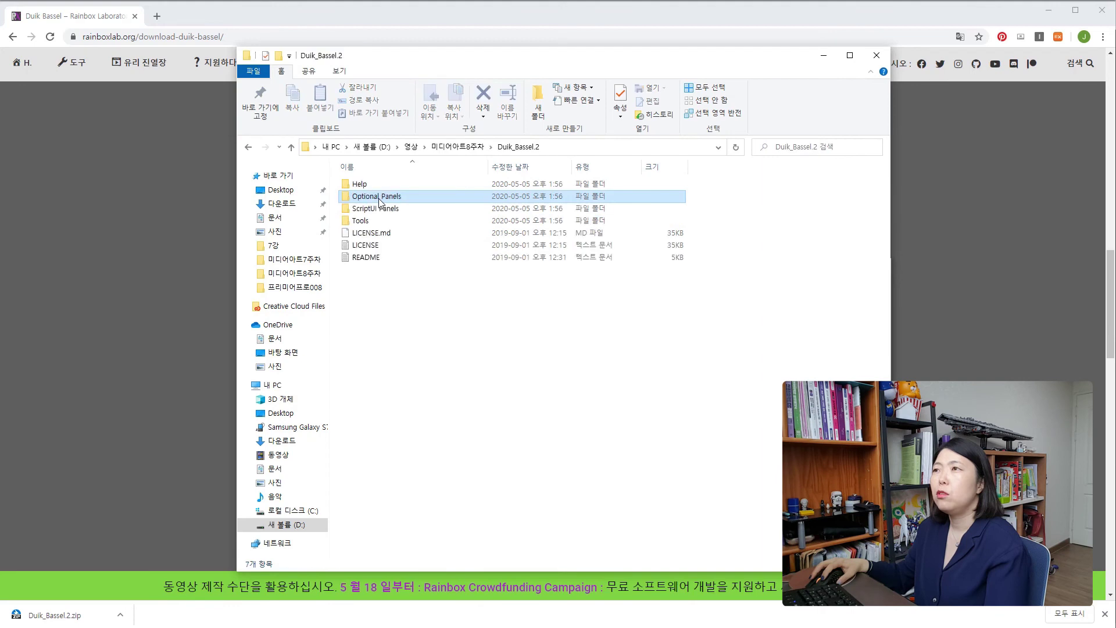
pyautogui.click(366, 250)
pyautogui.click(373, 261)
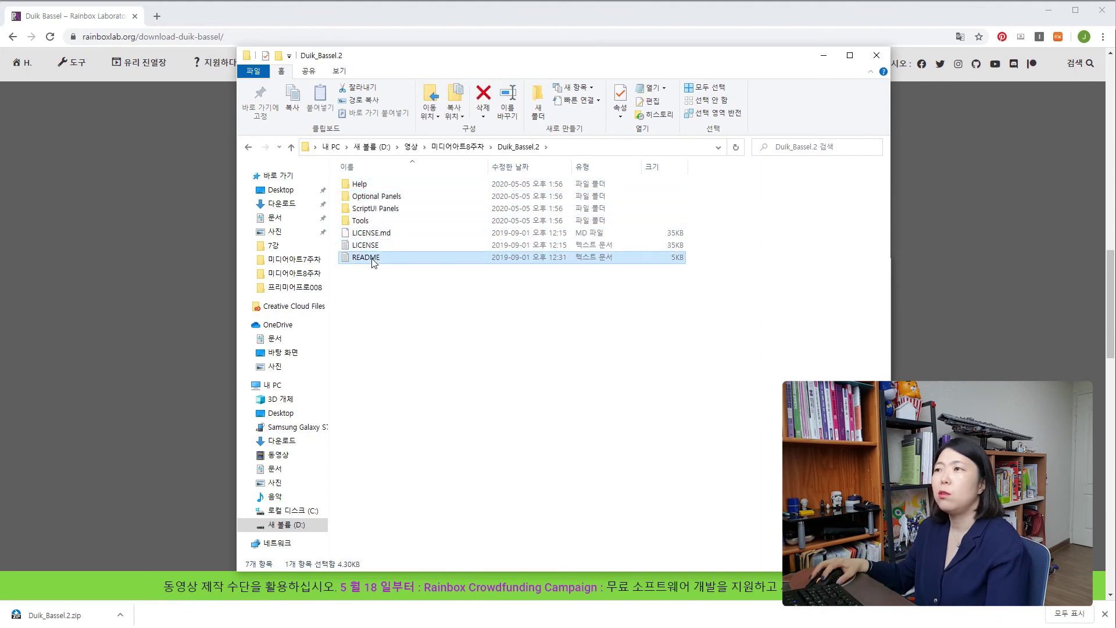
pyautogui.doubleClick(373, 261)
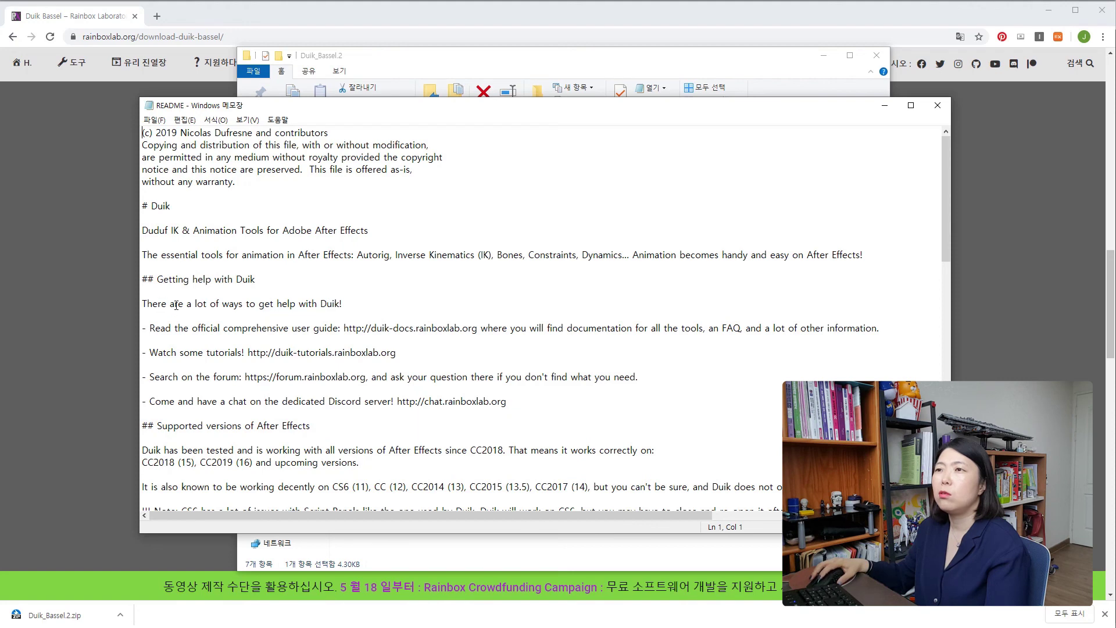
# Read the README's supported After Effects versions and its instructions for installing Duik from the ScriptUI Panels folder
pyautogui.scroll(-1, 190, 285)
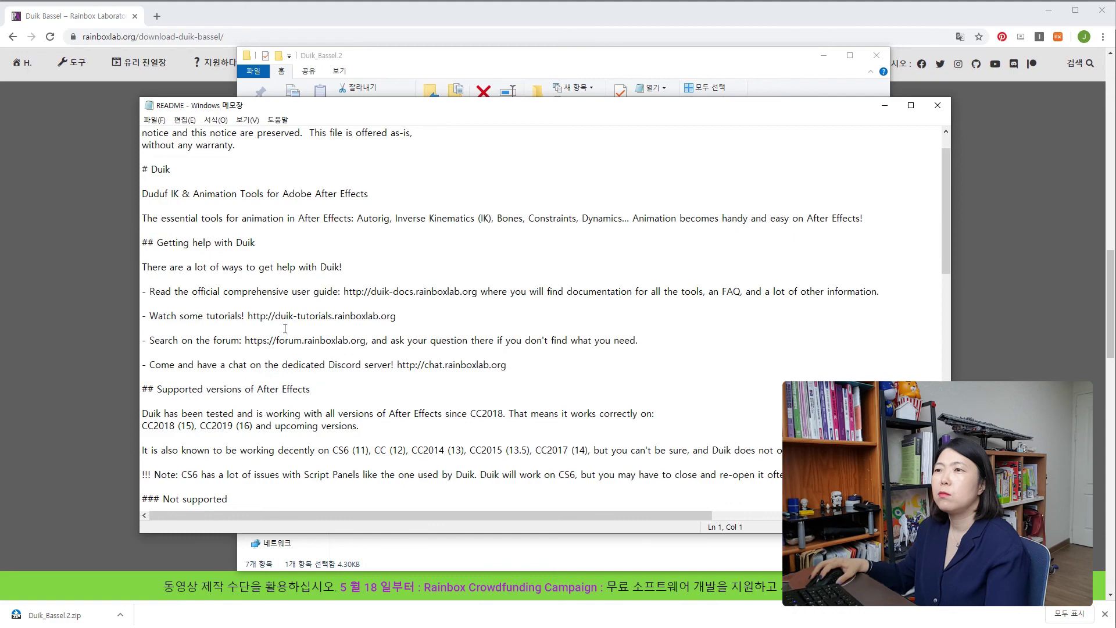
pyautogui.scroll(-1, 261, 320)
pyautogui.scroll(-6, 181, 375)
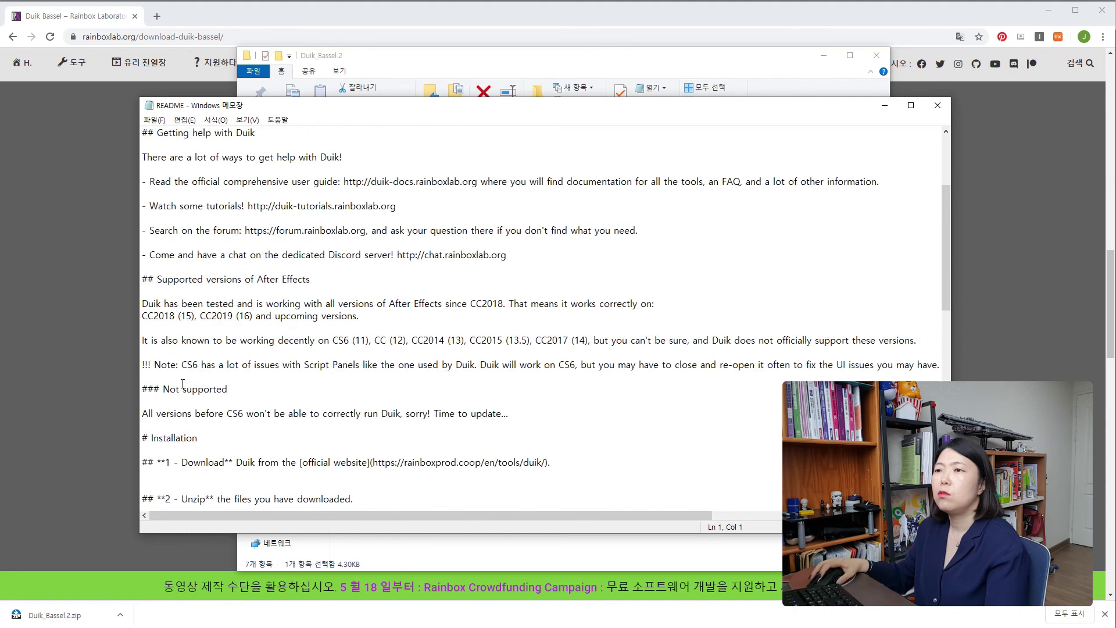
pyautogui.scroll(-2, 183, 383)
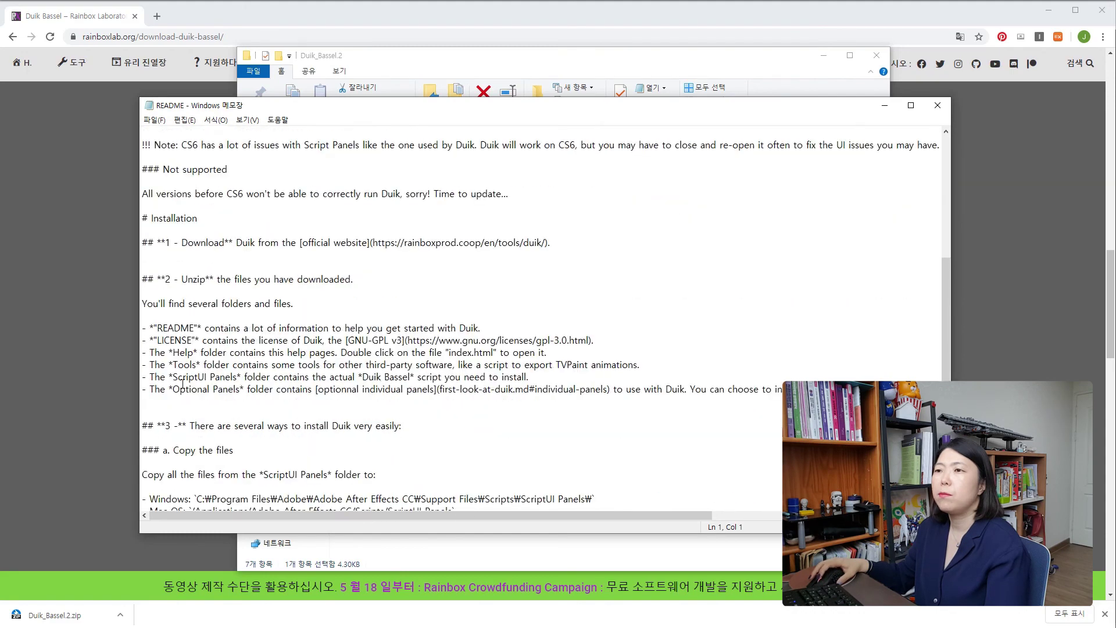
pyautogui.scroll(-2, 169, 390)
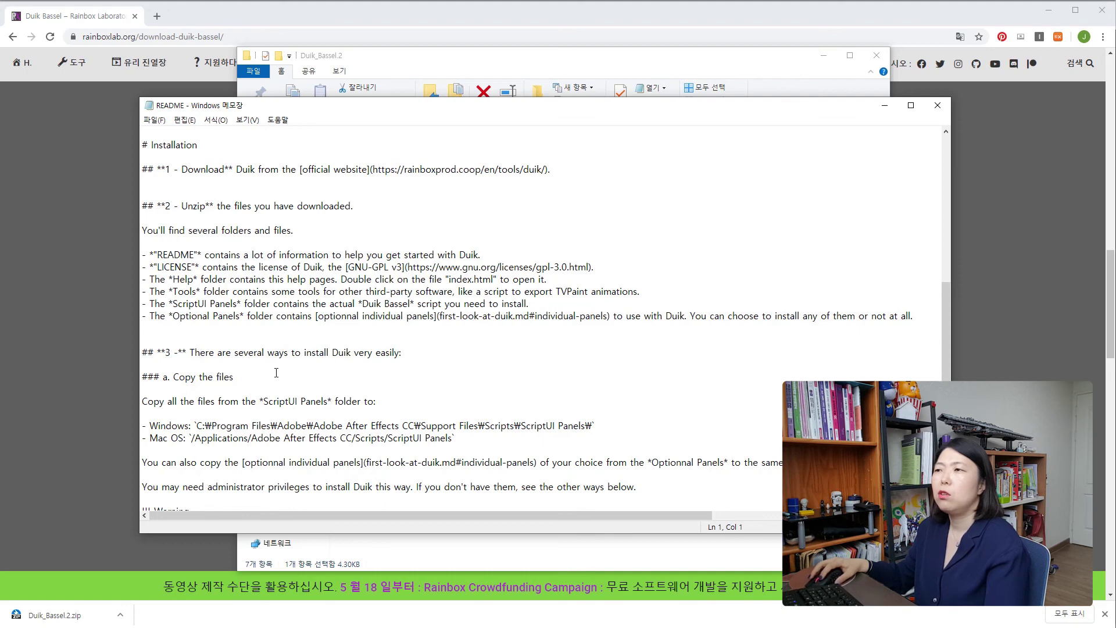
pyautogui.scroll(-1, 202, 386)
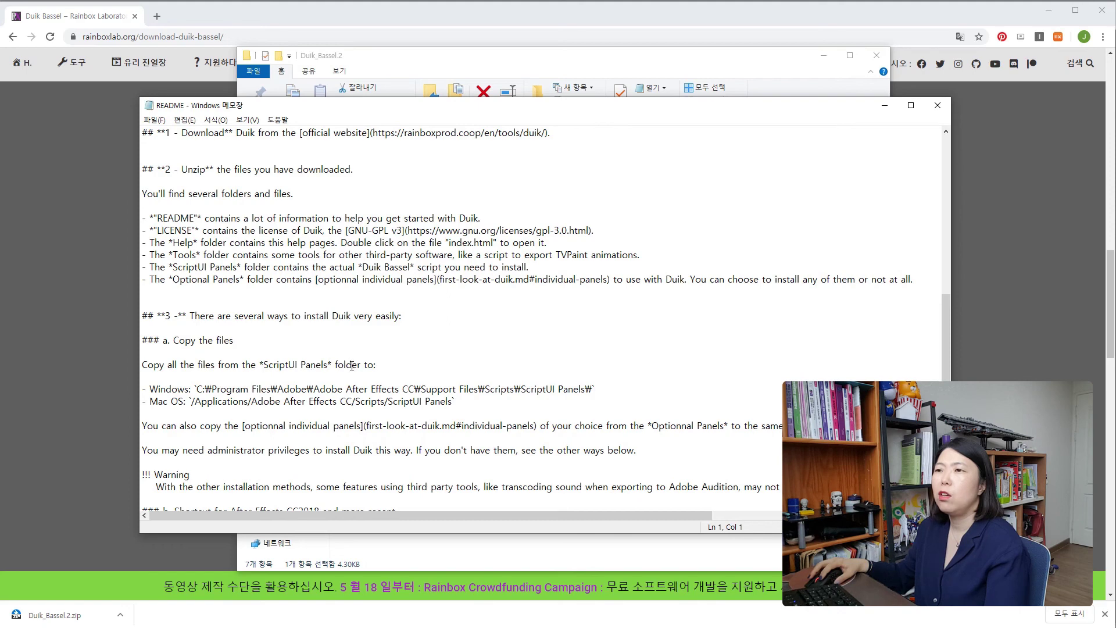
pyautogui.scroll(-2, 220, 418)
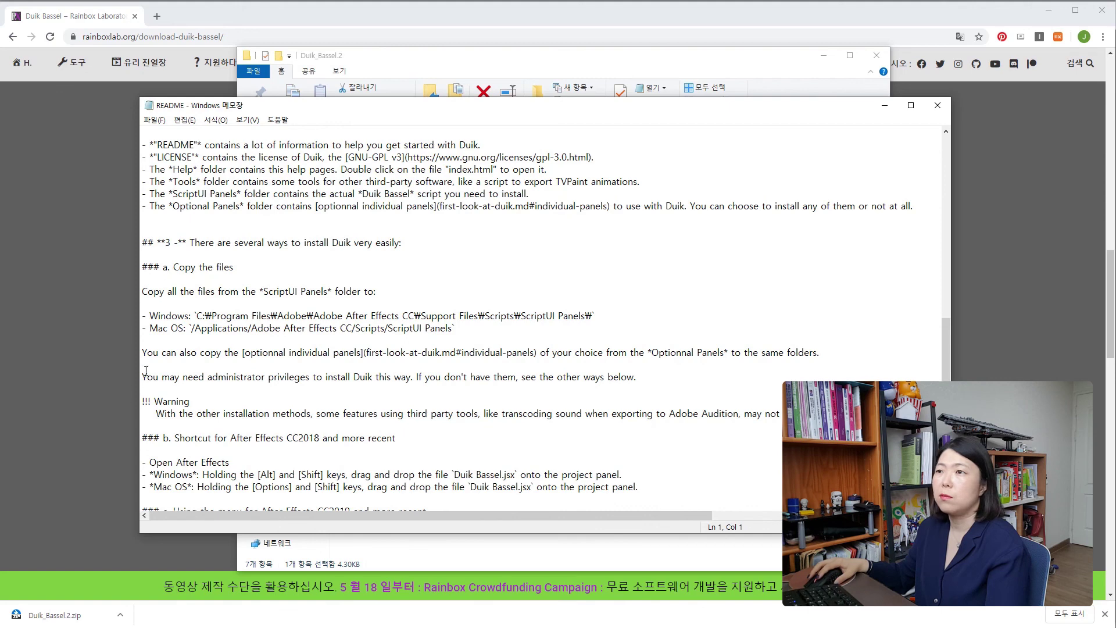
# Read the rest of the README on the alternative installation methods and running Duik without installation
pyautogui.scroll(-2, 250, 432)
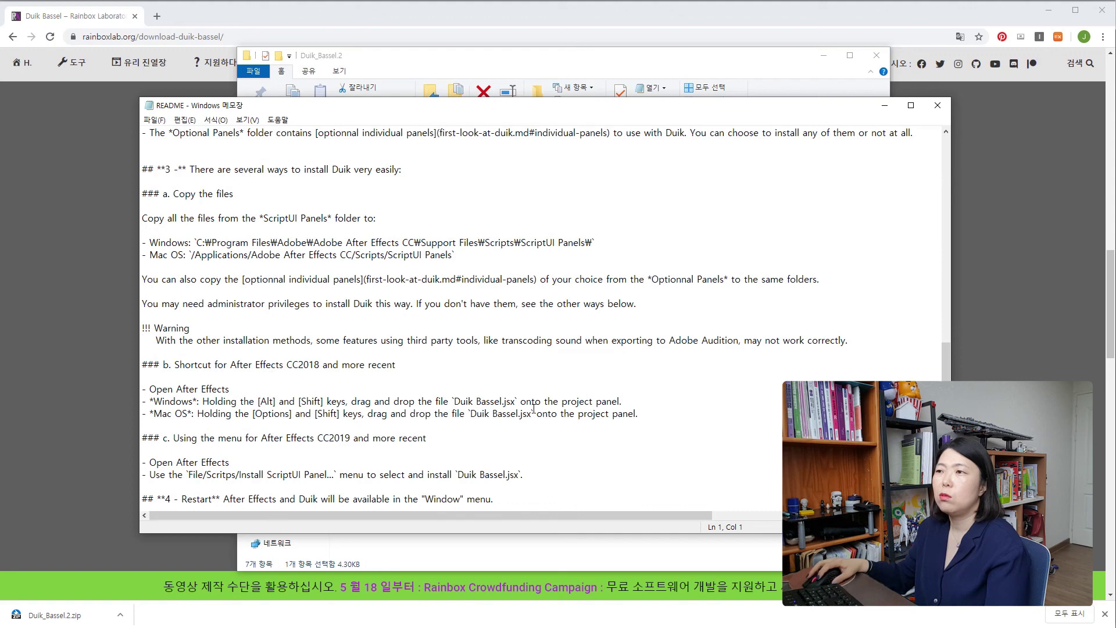
pyautogui.scroll(-2, 239, 460)
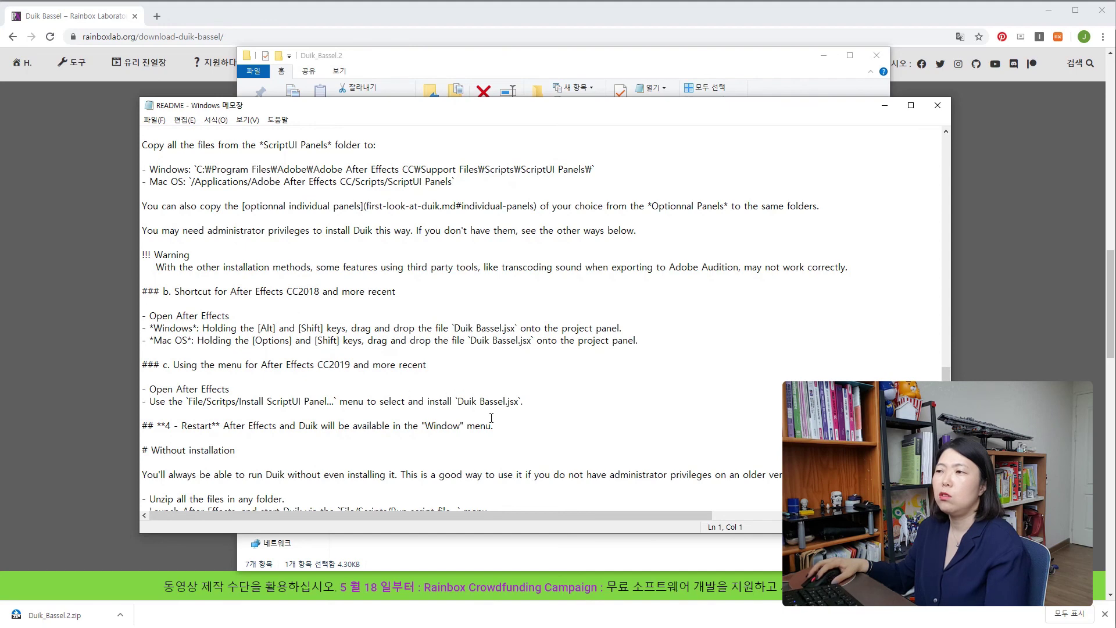
pyautogui.scroll(-1, 308, 441)
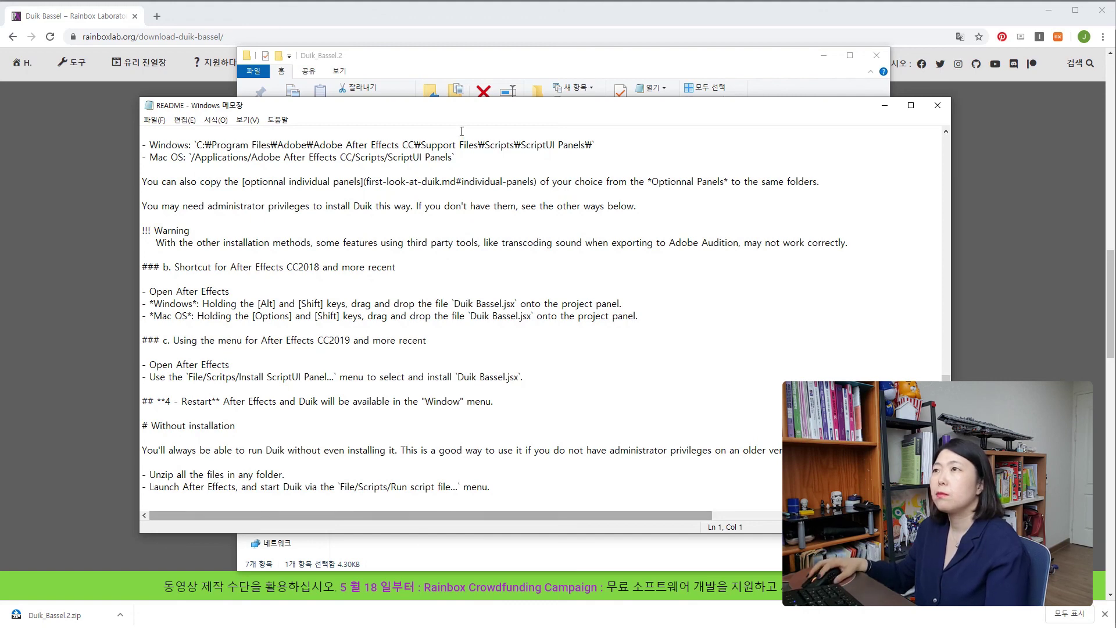
# Copy the Duik Bassel.2 script file from the ScriptUI Panels folder inside the extracted Duik_Bassel.2 folder
pyautogui.click(420, 65)
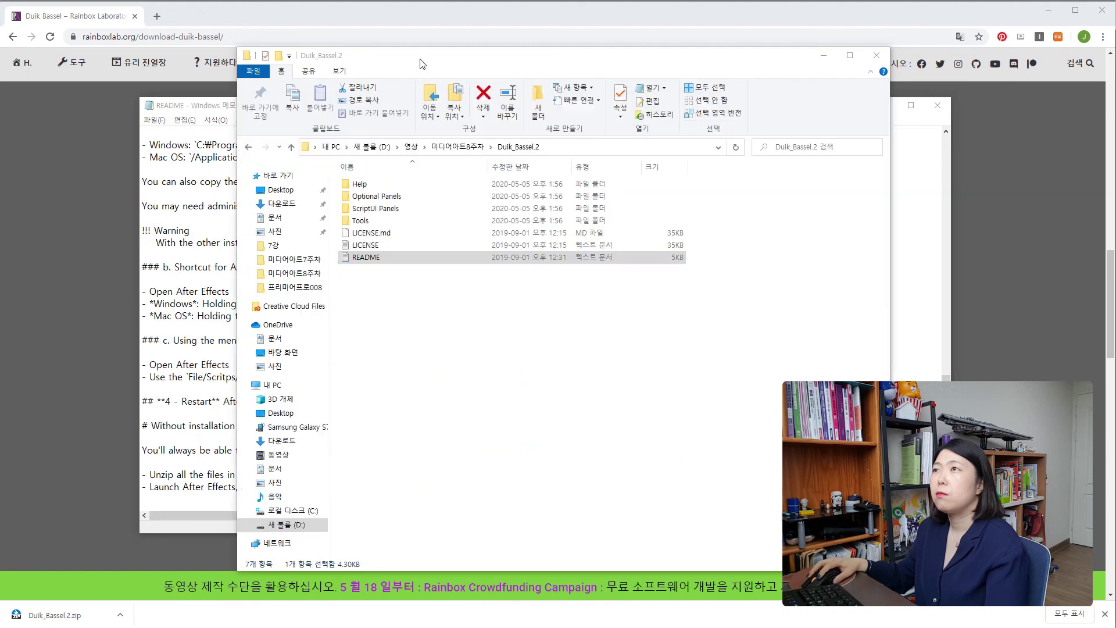
pyautogui.click(372, 223)
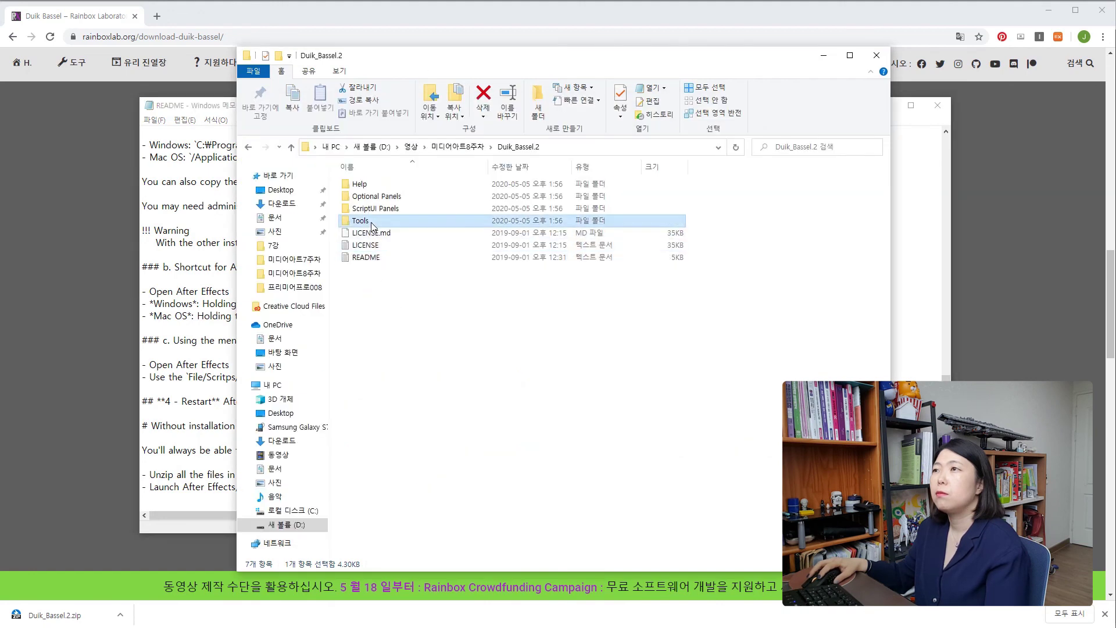
pyautogui.click(373, 211)
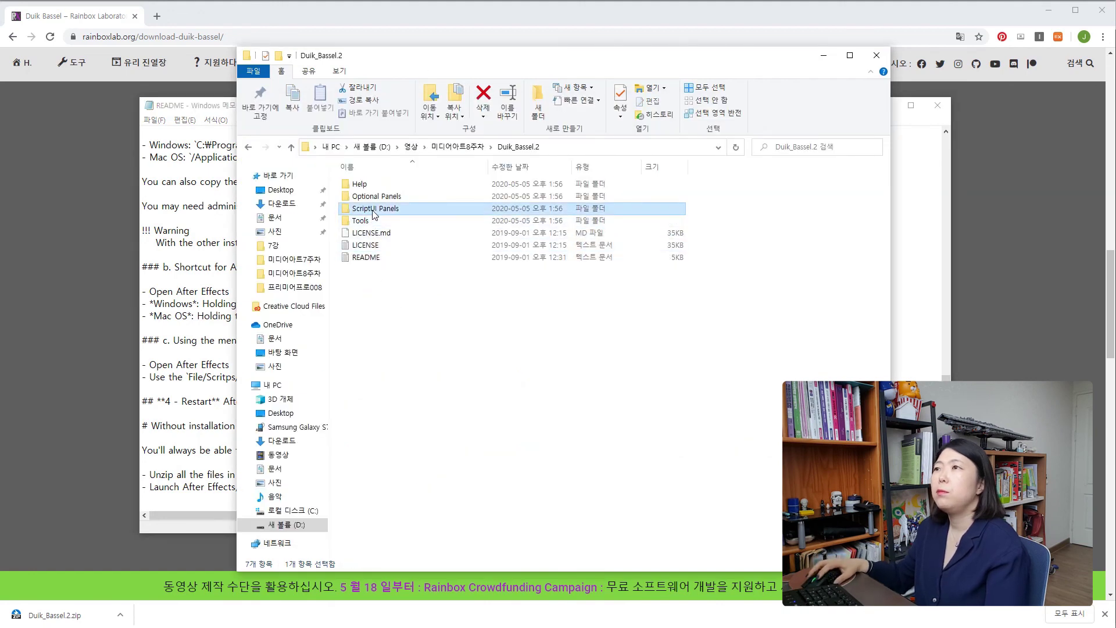
pyautogui.doubleClick(374, 212)
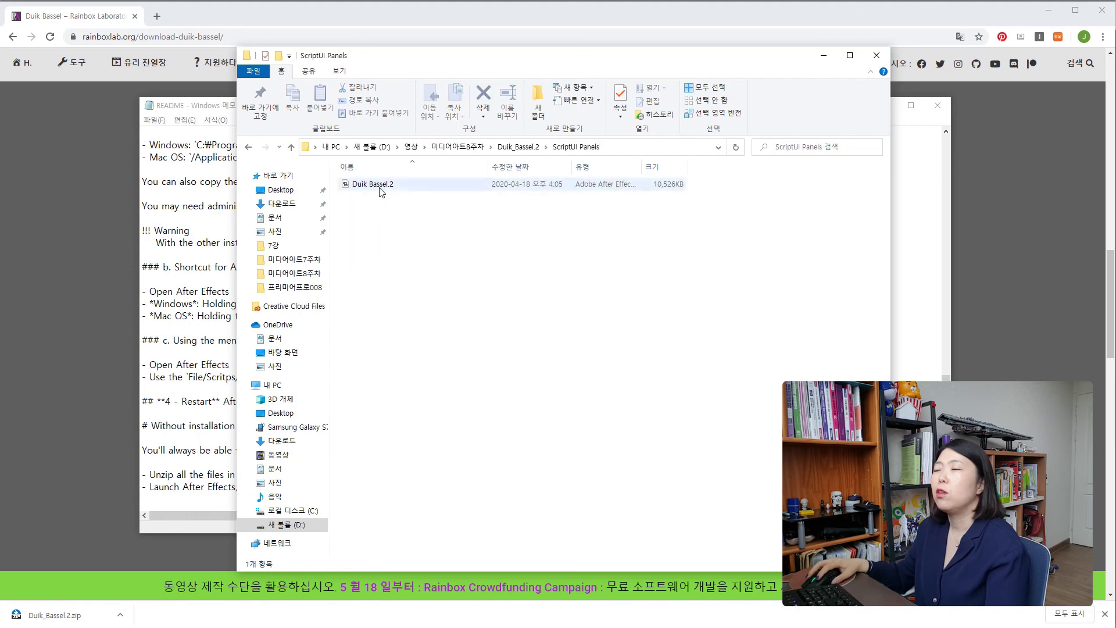
pyautogui.click(379, 187)
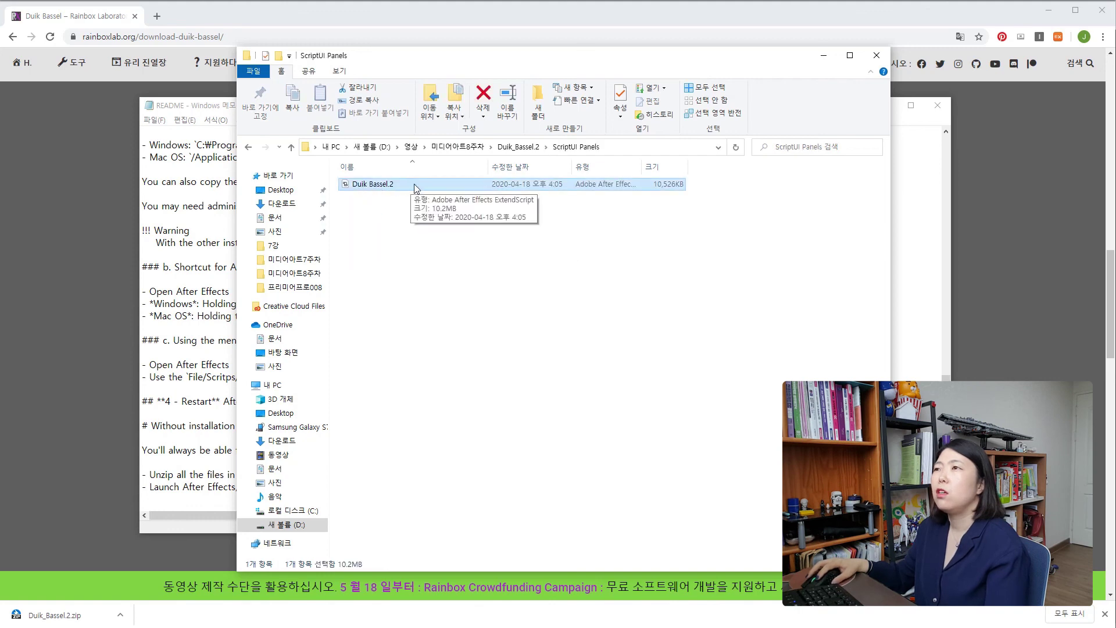
pyautogui.rightClick(375, 188)
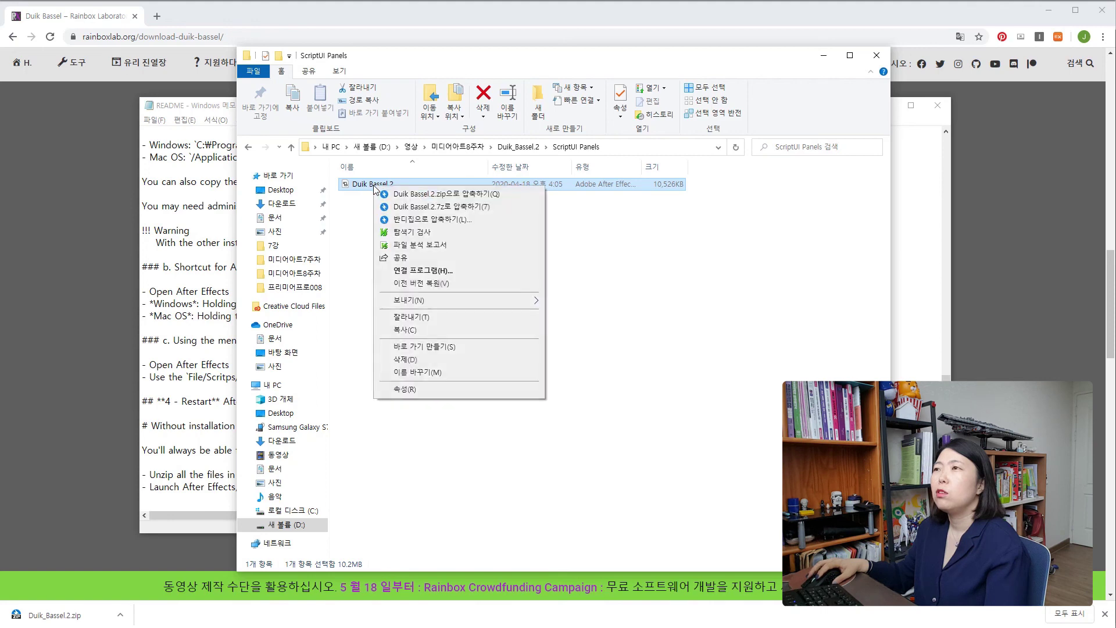
pyautogui.click(454, 331)
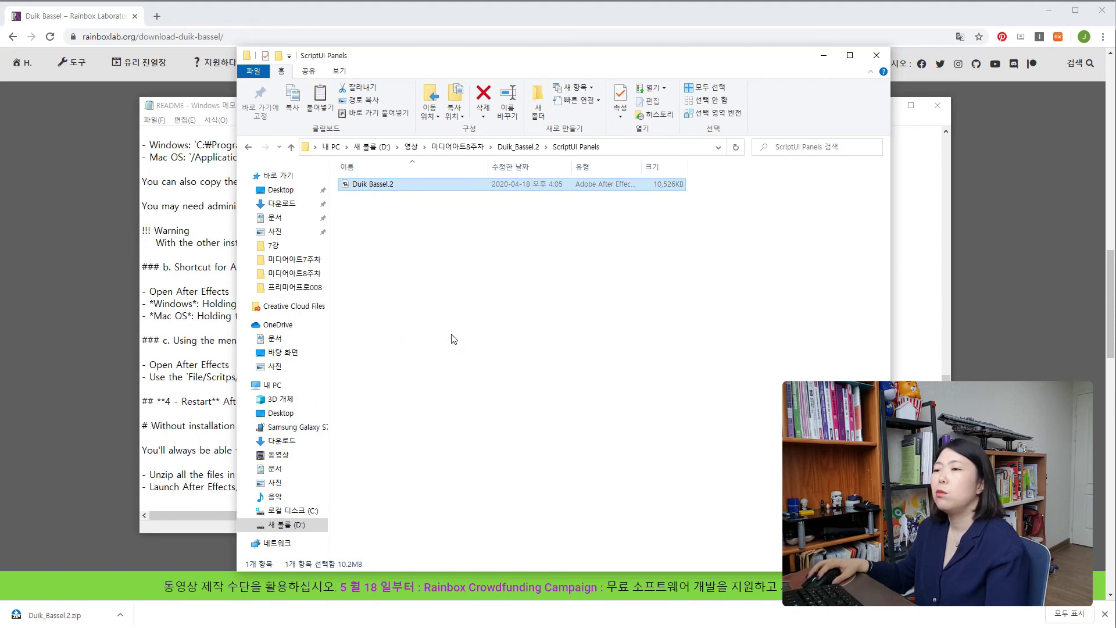
# Open the After Effects script panels folder at C:\Program Files\Adobe\Adobe After Effects 2020\Support Files\Scripts\ScriptUI Panels
pyautogui.click(293, 510)
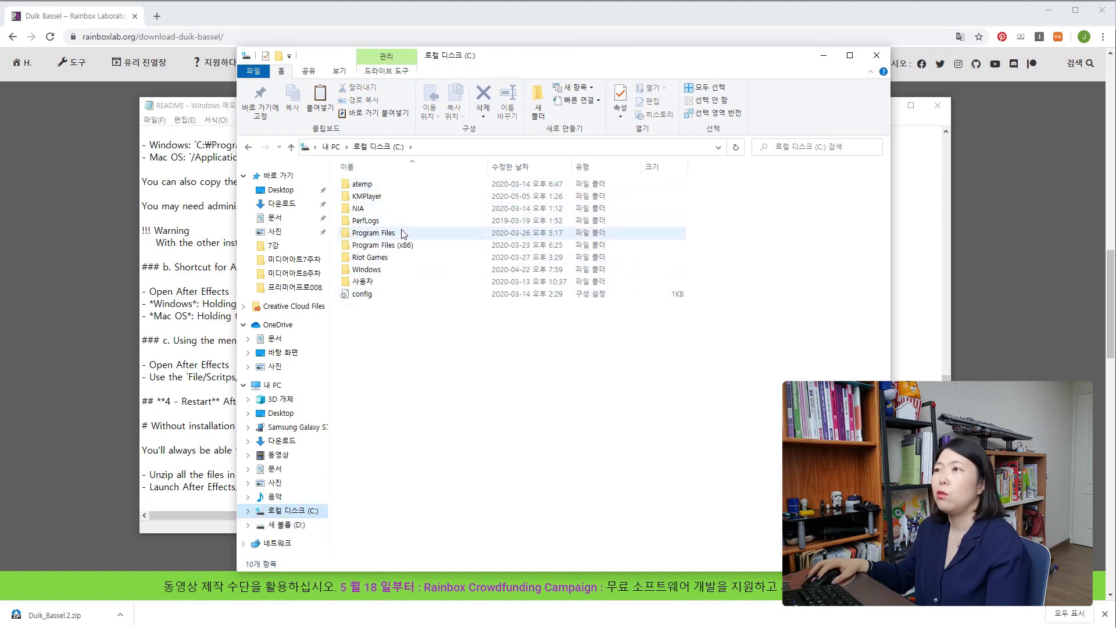
pyautogui.doubleClick(380, 233)
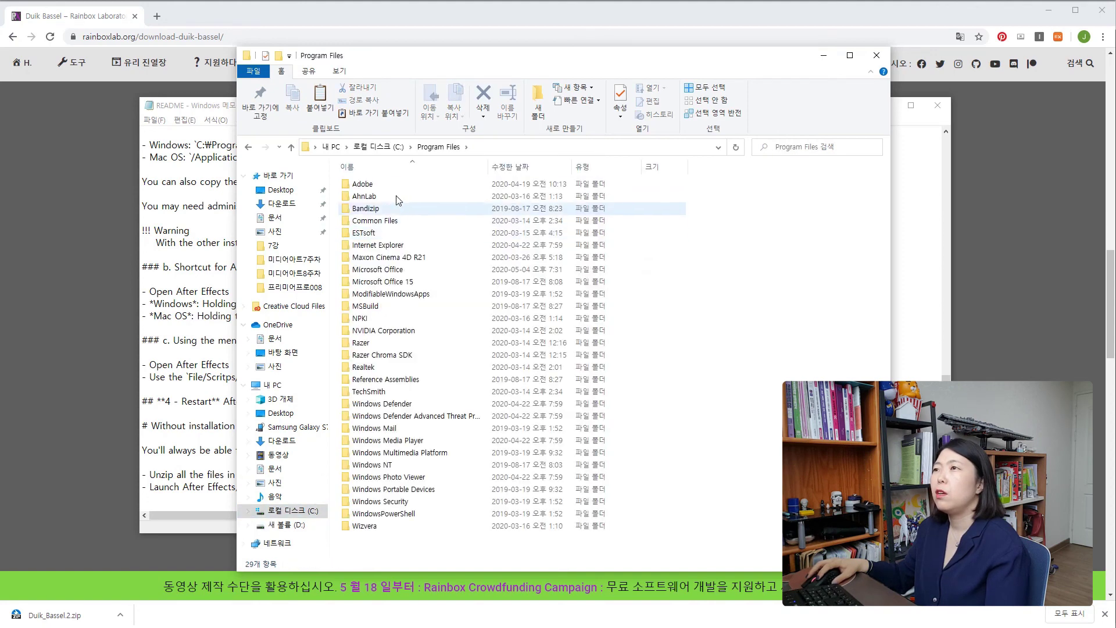
pyautogui.doubleClick(397, 187)
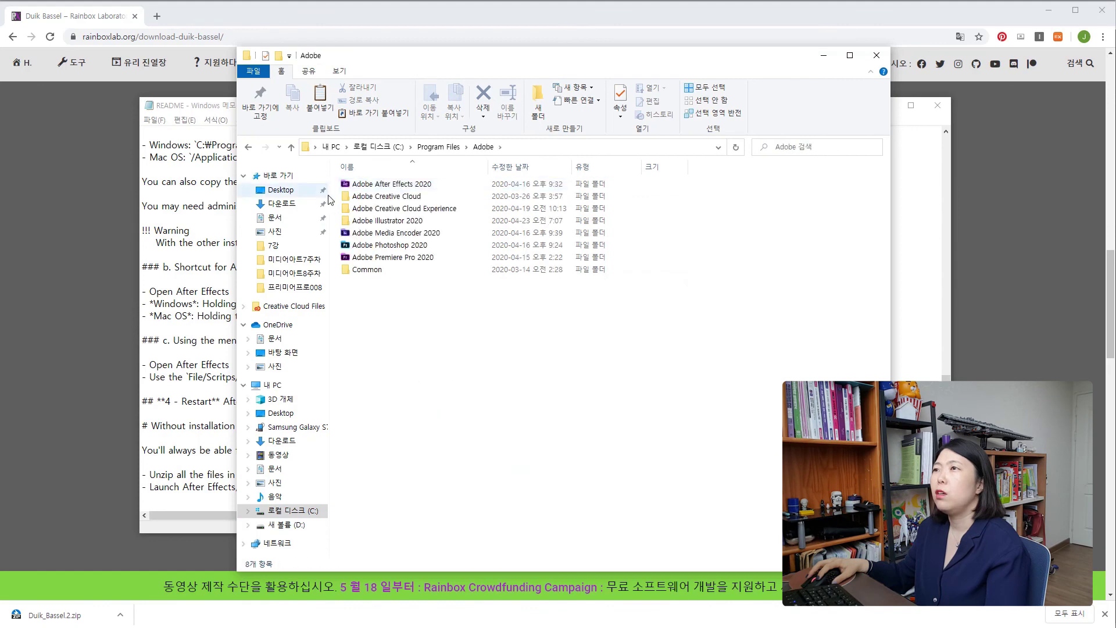
pyautogui.doubleClick(444, 189)
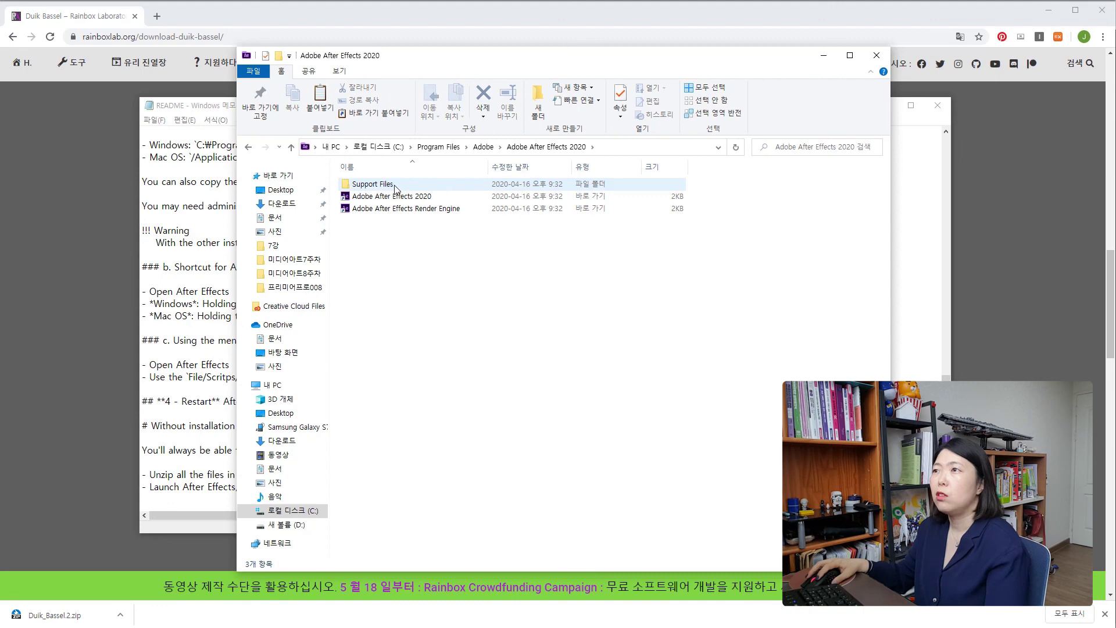
pyautogui.doubleClick(394, 185)
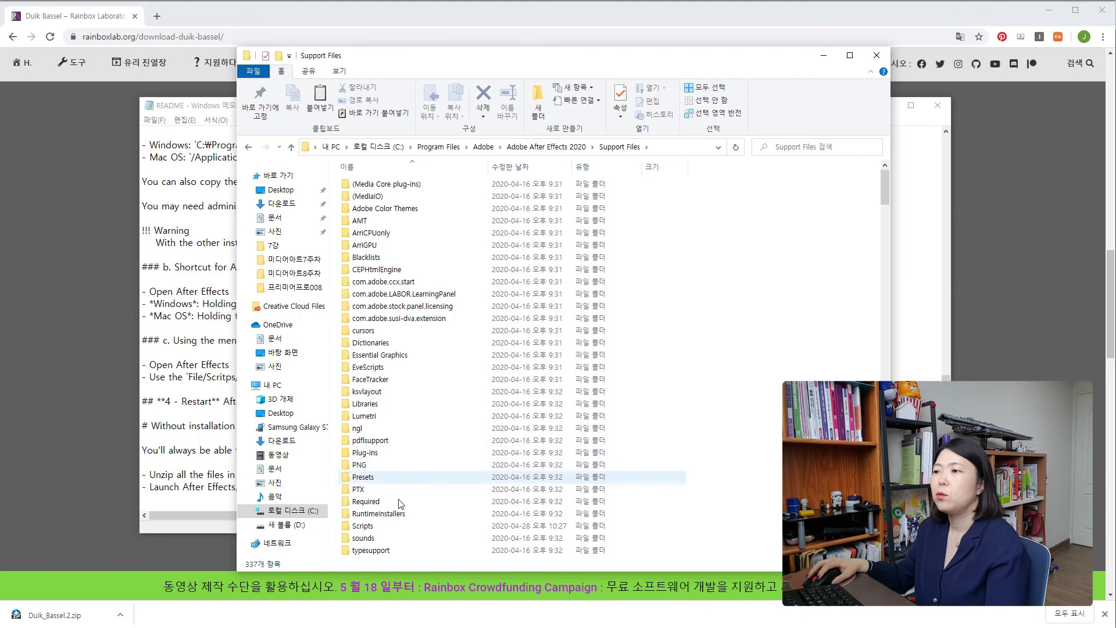
pyautogui.doubleClick(382, 529)
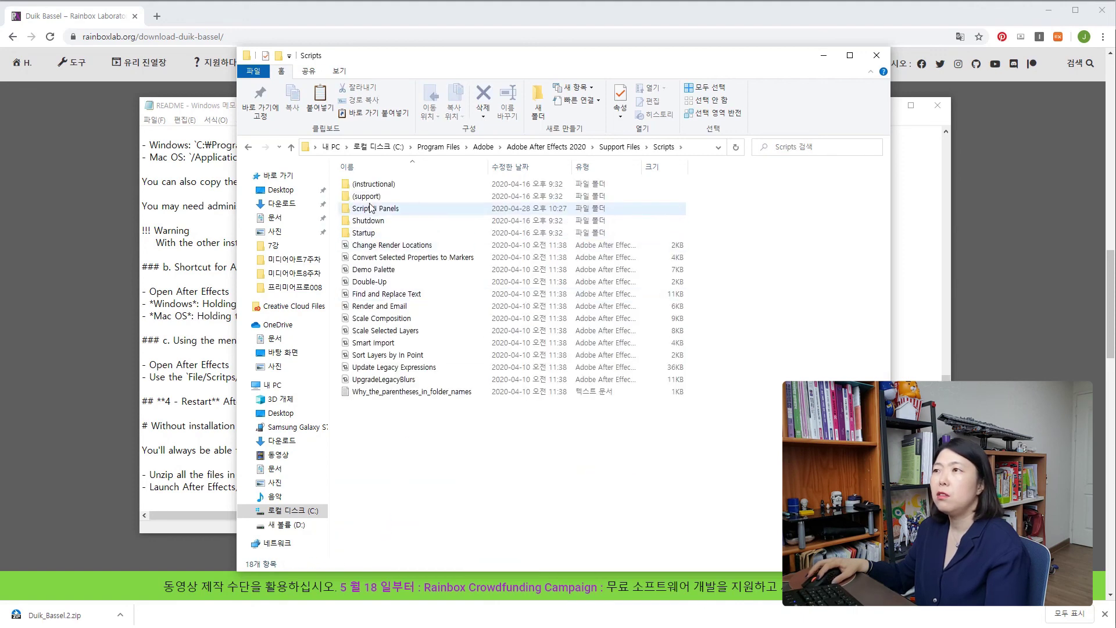
pyautogui.click(388, 209)
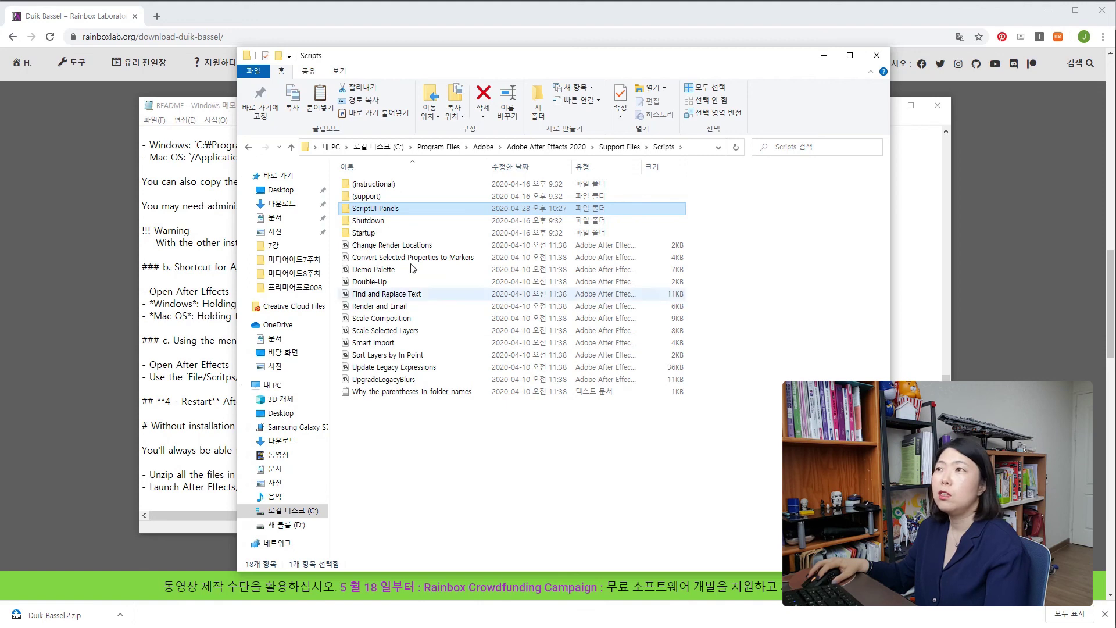
pyautogui.doubleClick(393, 209)
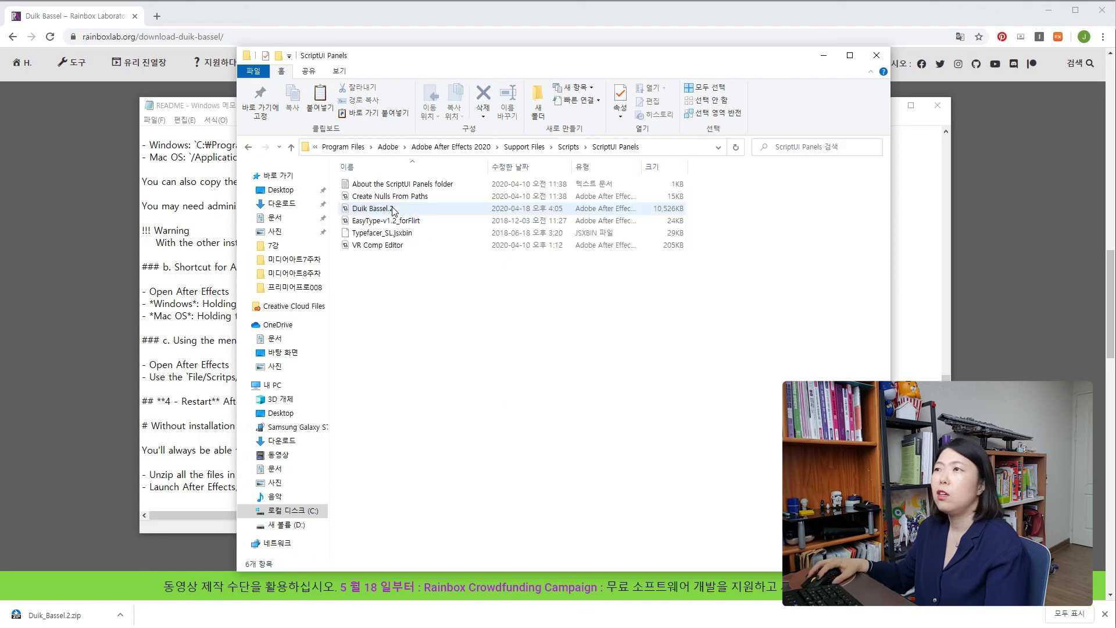
# Paste the Duik Bassel.2 script into this ScriptUI Panels folder, overwriting the existing file and granting administrator permission
pyautogui.click(391, 208)
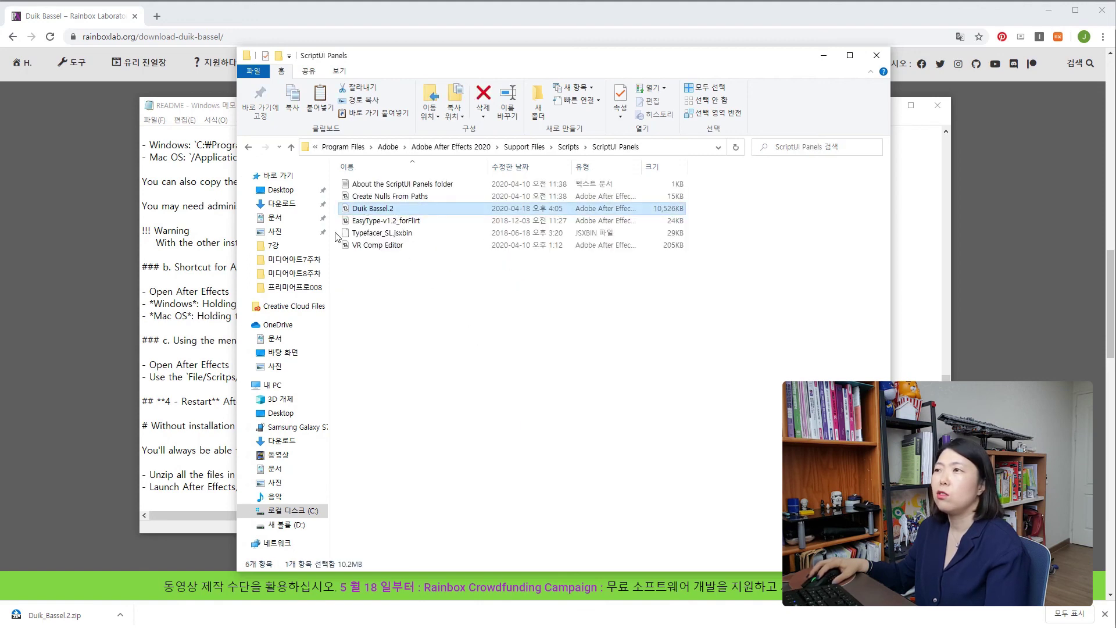
pyautogui.rightClick(416, 321)
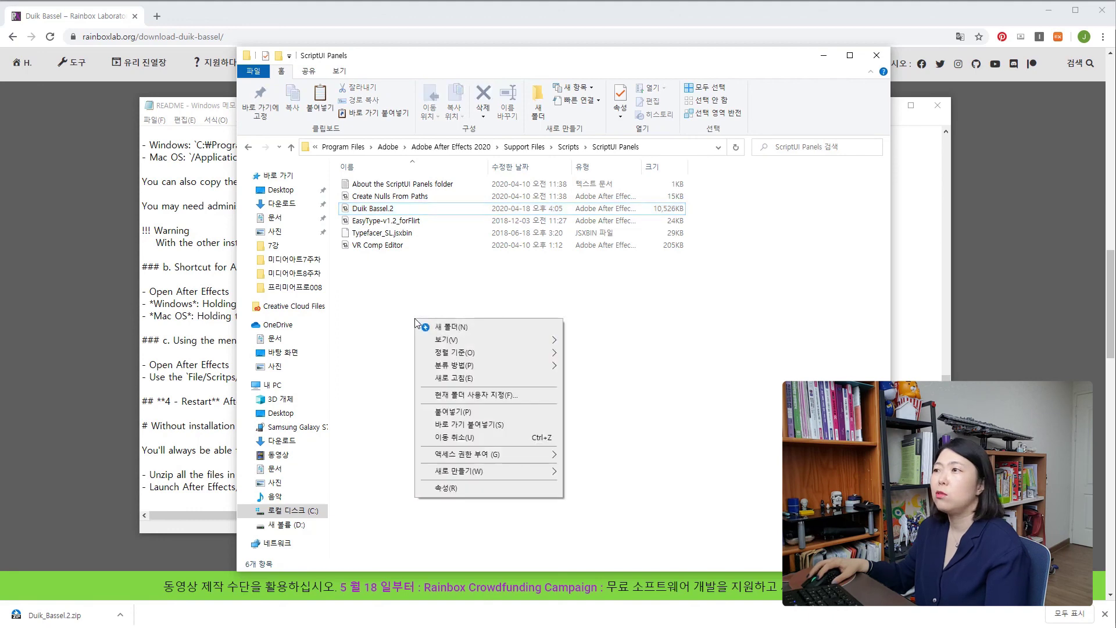
pyautogui.click(459, 411)
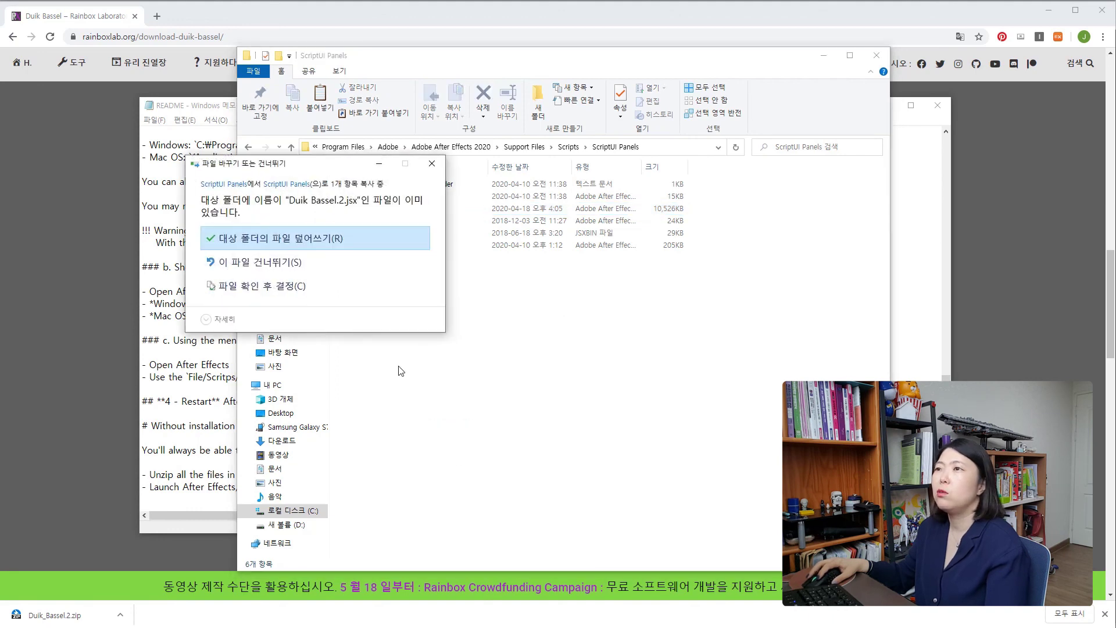
pyautogui.click(285, 239)
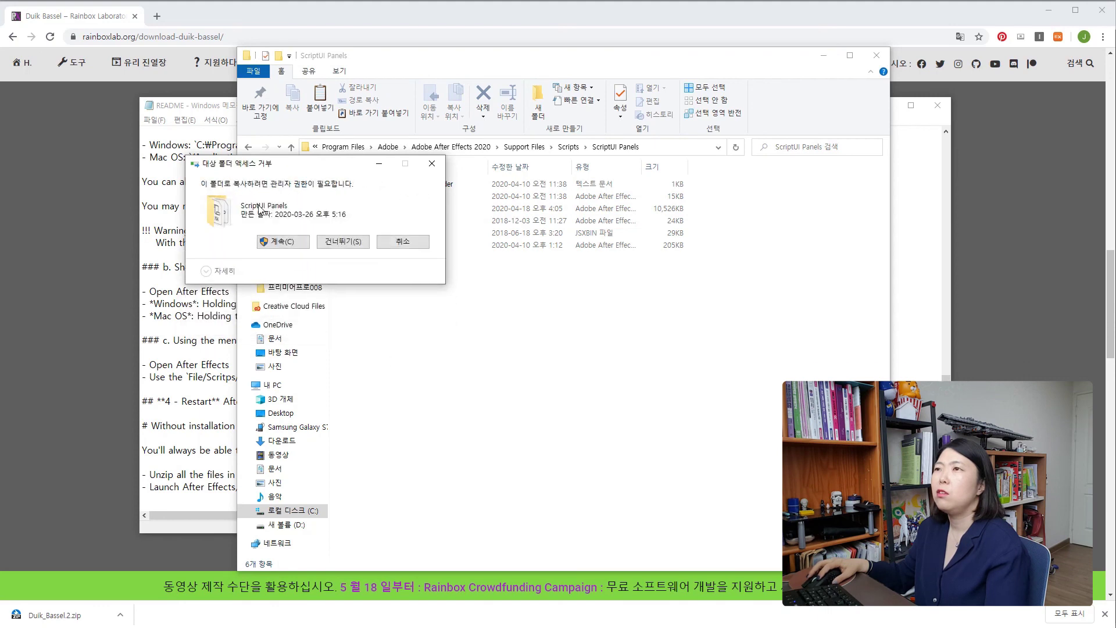
pyautogui.click(284, 241)
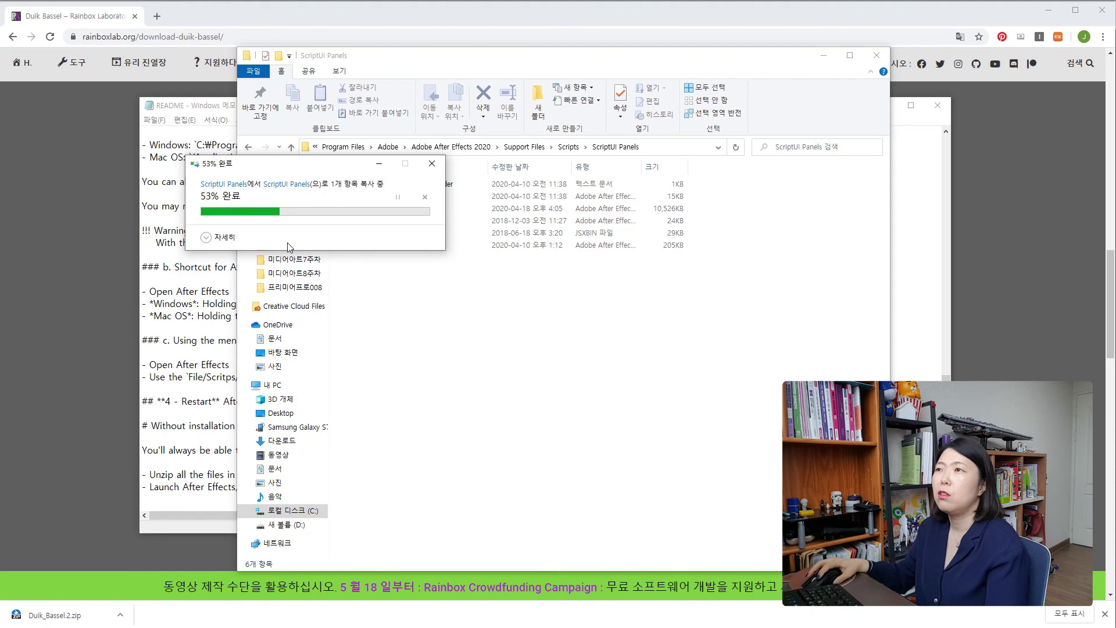